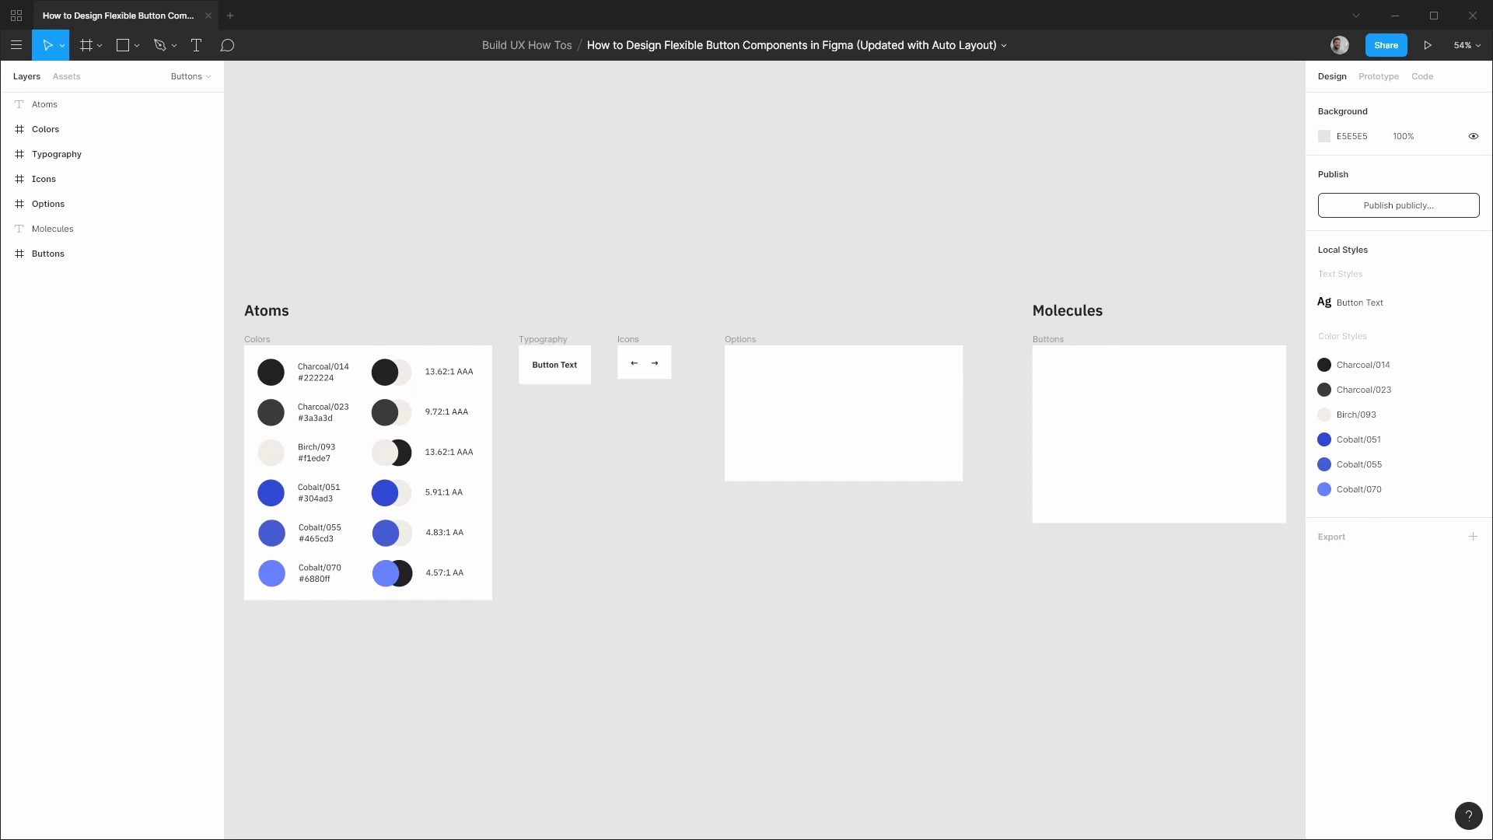
Step: Review the Button Text style's settings, then centre the empty Options frame on screen
{"action": "scroll", "coordinate": [576, 476], "scroll_direction": "up", "scroll_amount": 6}
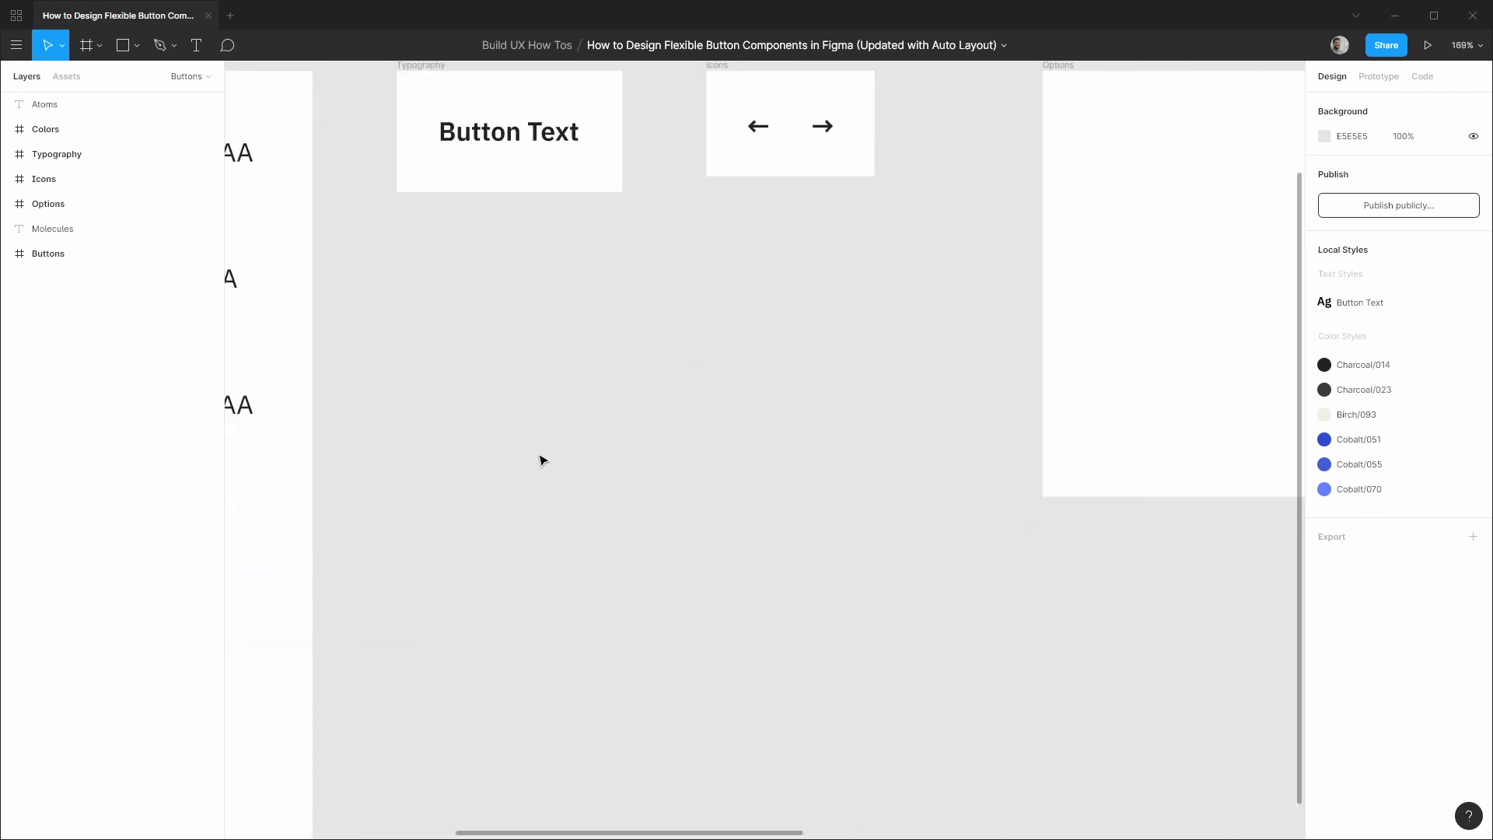
{"action": "scroll", "coordinate": [1000, 457], "scroll_direction": "left", "scroll_amount": 5}
{"action": "scroll", "coordinate": [957, 404], "scroll_direction": "down", "scroll_amount": 2}
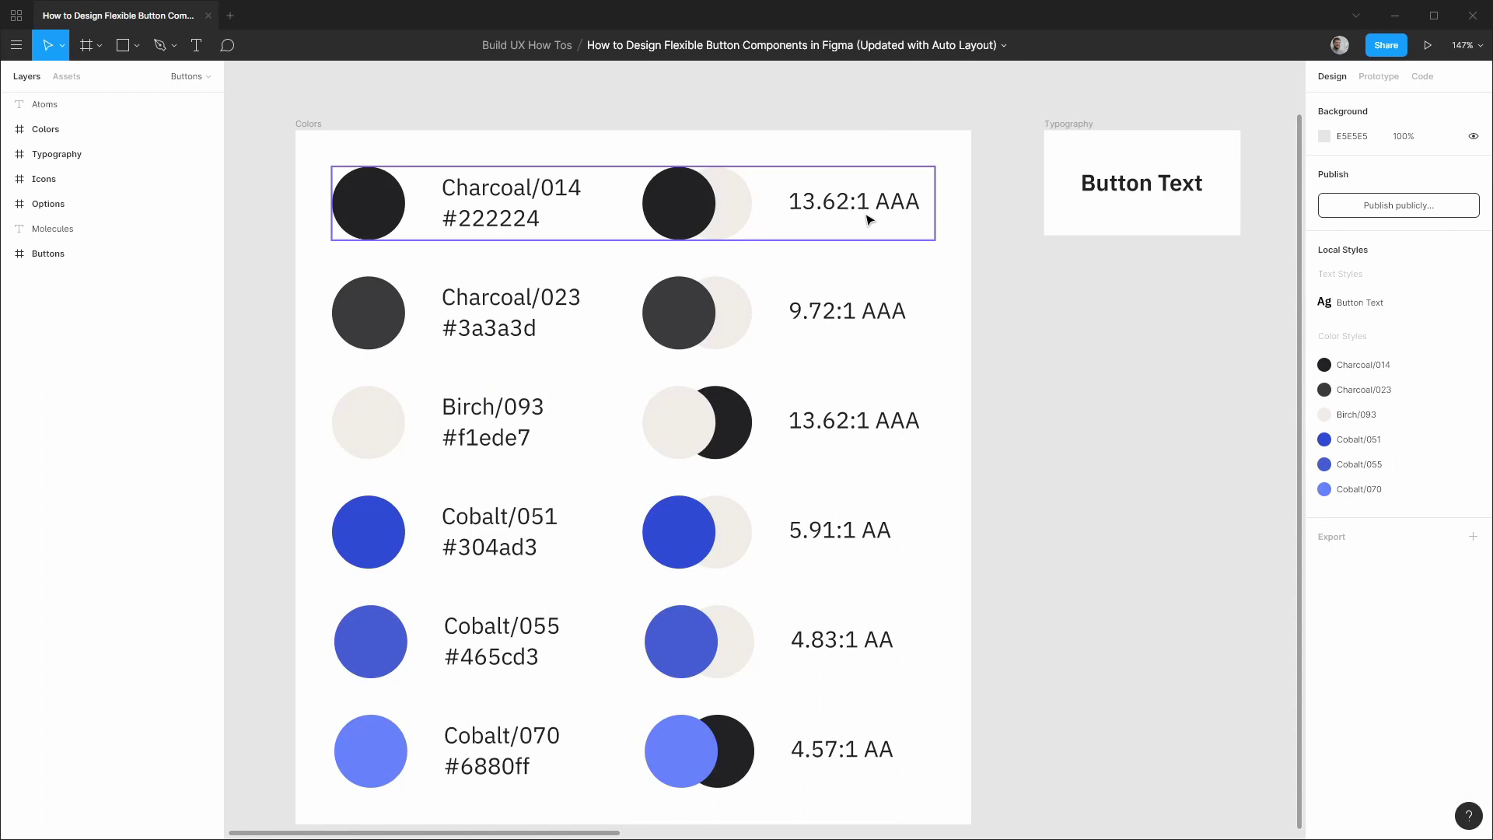
{"action": "left_click_drag", "start_coordinate": [1170, 340], "coordinate": [761, 348]}
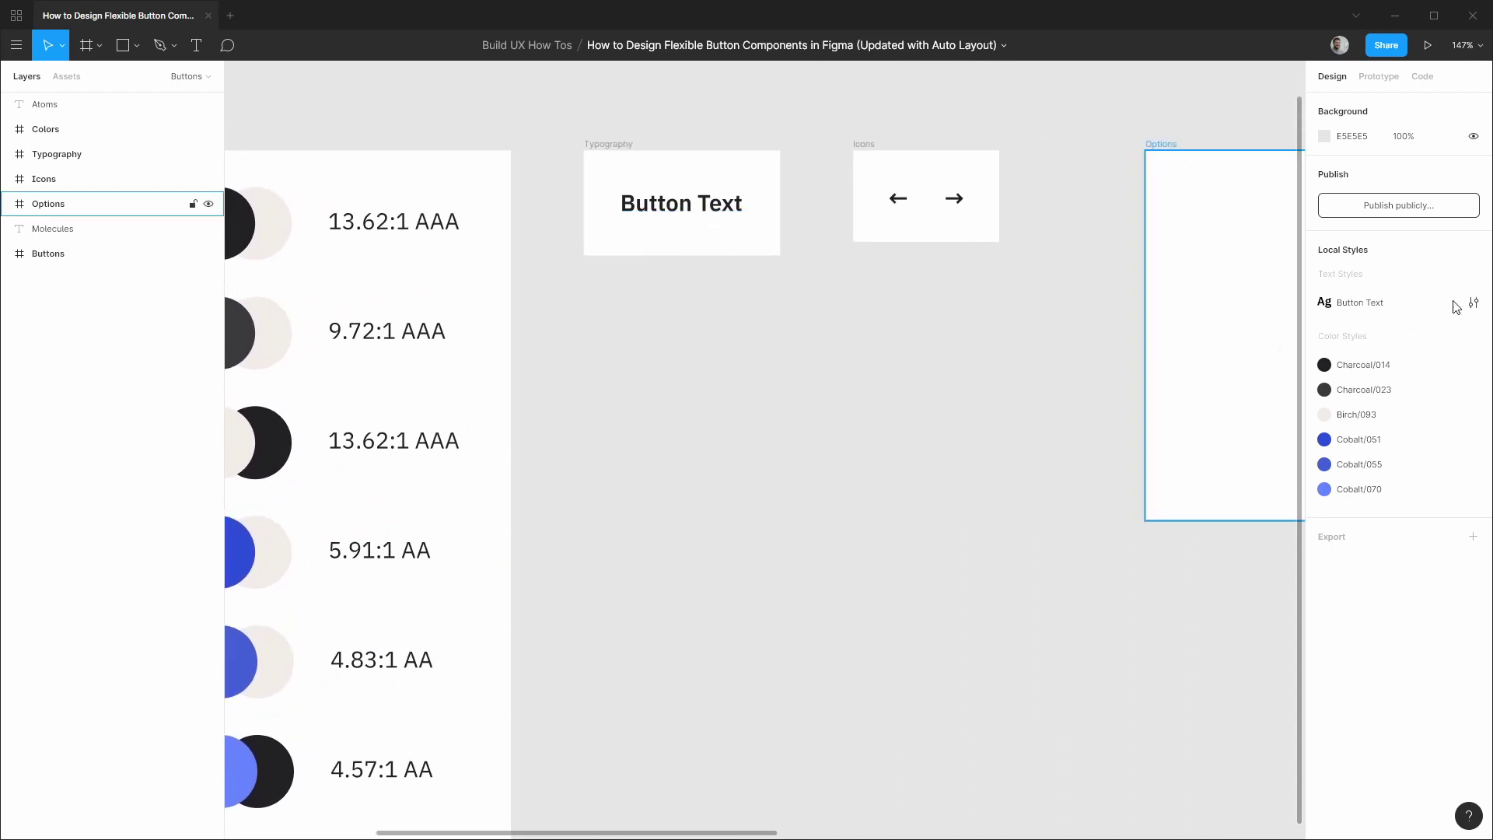
{"action": "left_click", "coordinate": [1474, 303]}
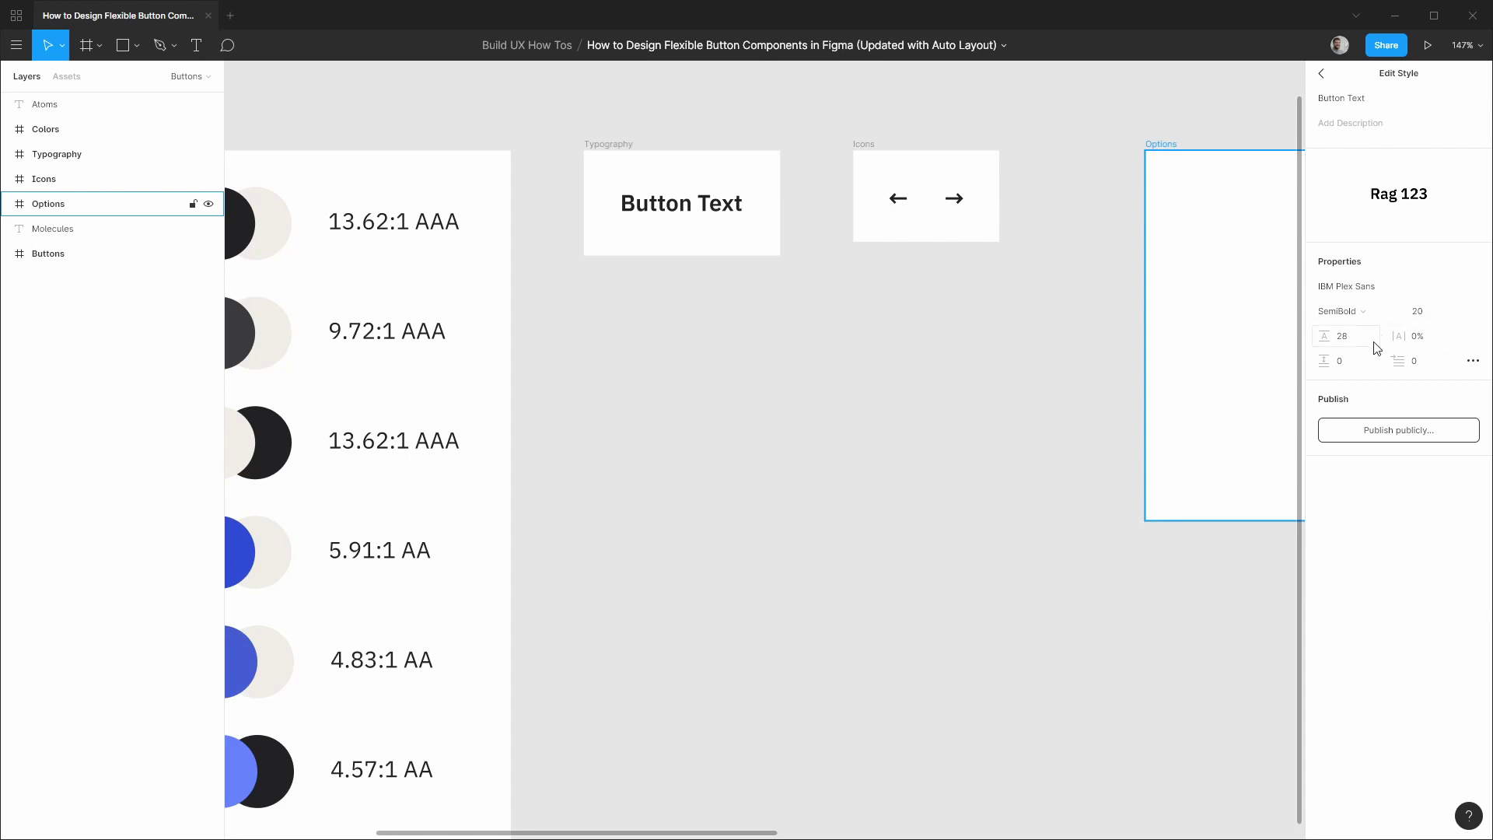
{"action": "left_click", "coordinate": [1066, 316]}
{"action": "left_click_drag", "start_coordinate": [1057, 233], "coordinate": [775, 281]}
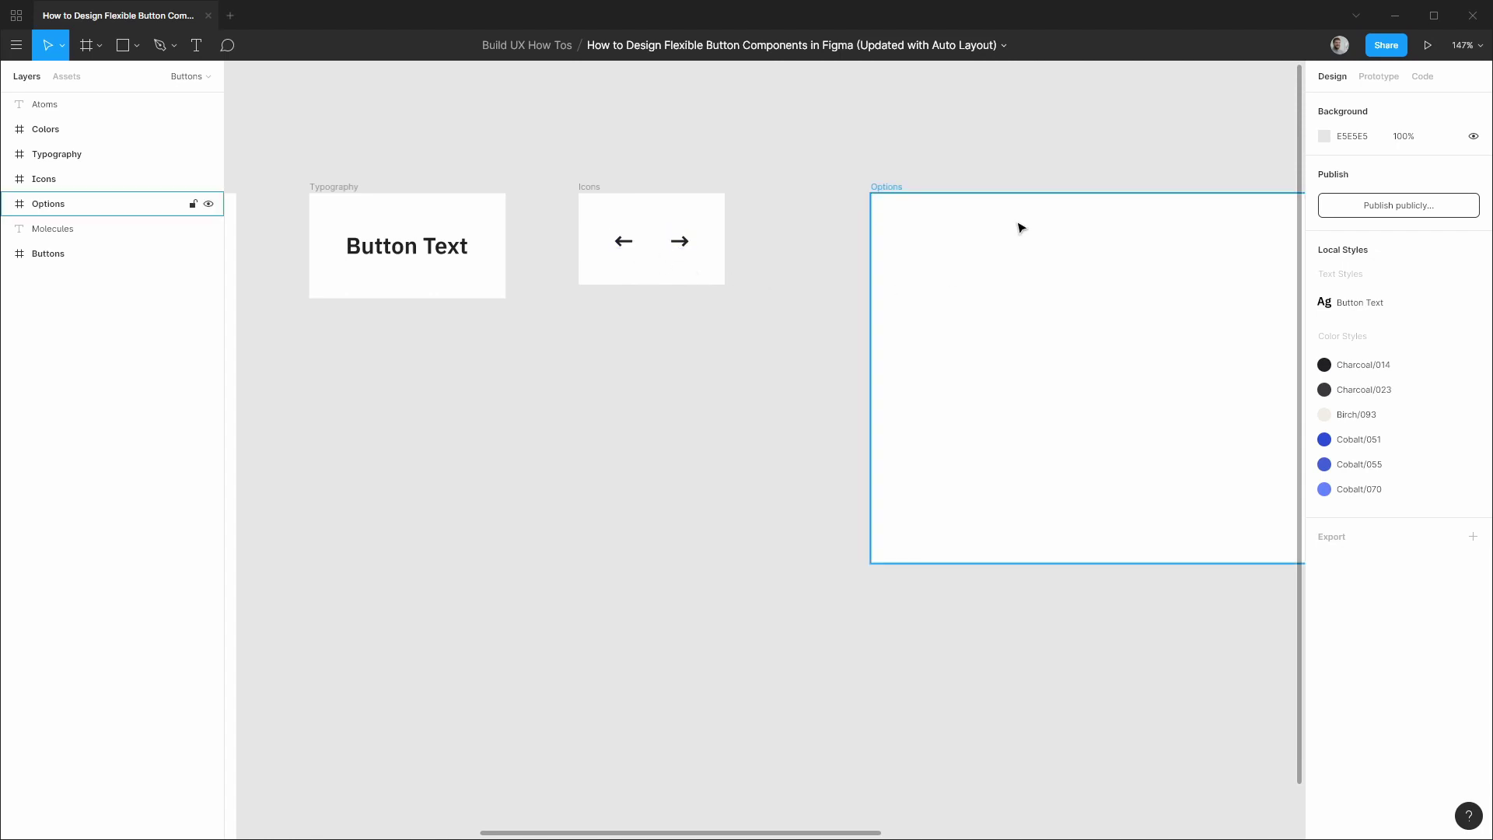
{"action": "left_click_drag", "start_coordinate": [1159, 163], "coordinate": [755, 161]}
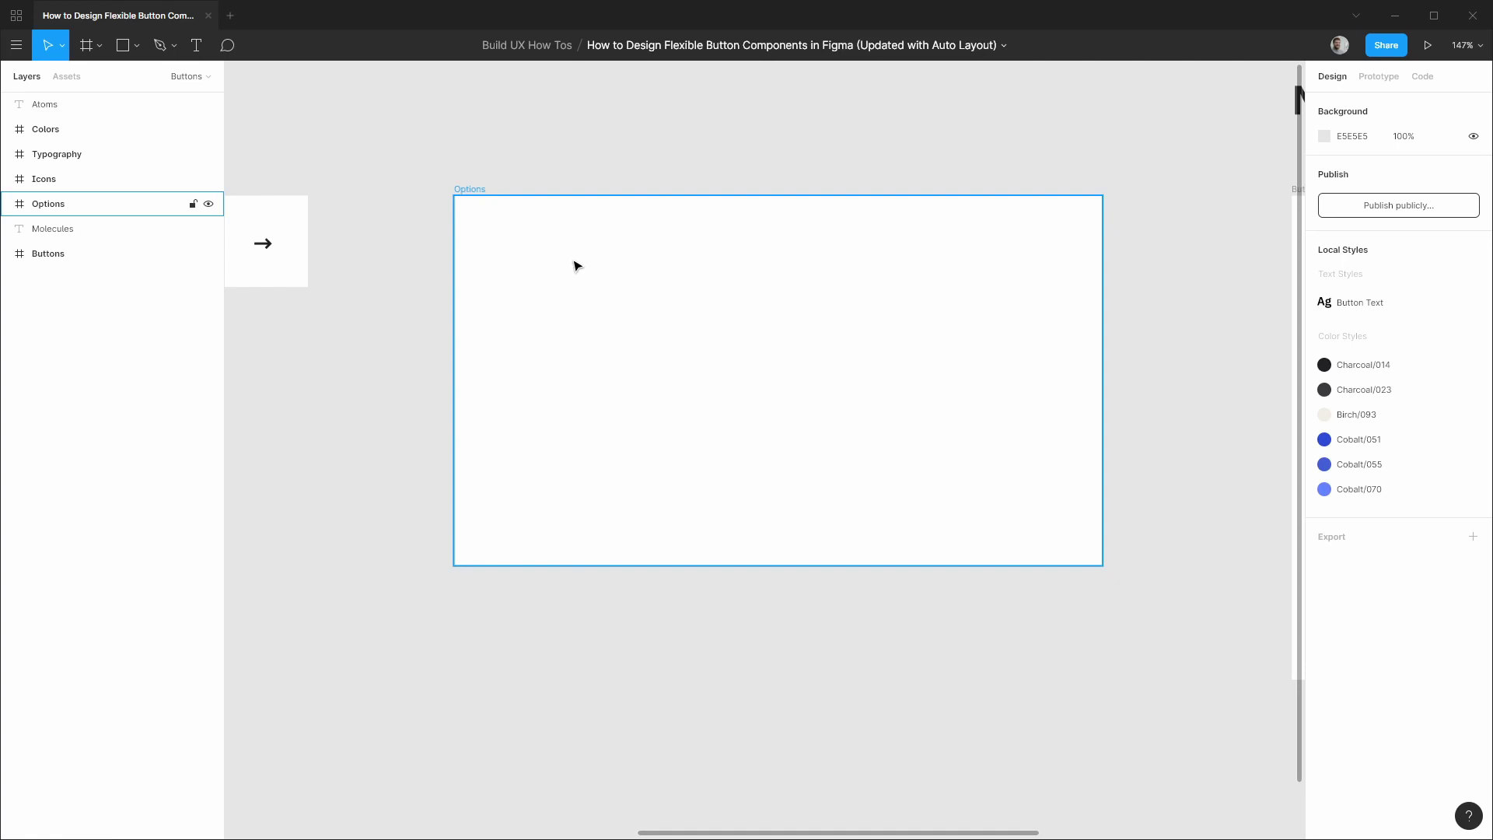
Step: Add a 'Watch Now' text layer inside Options and apply the Button Text style
{"action": "key", "text": "t"}
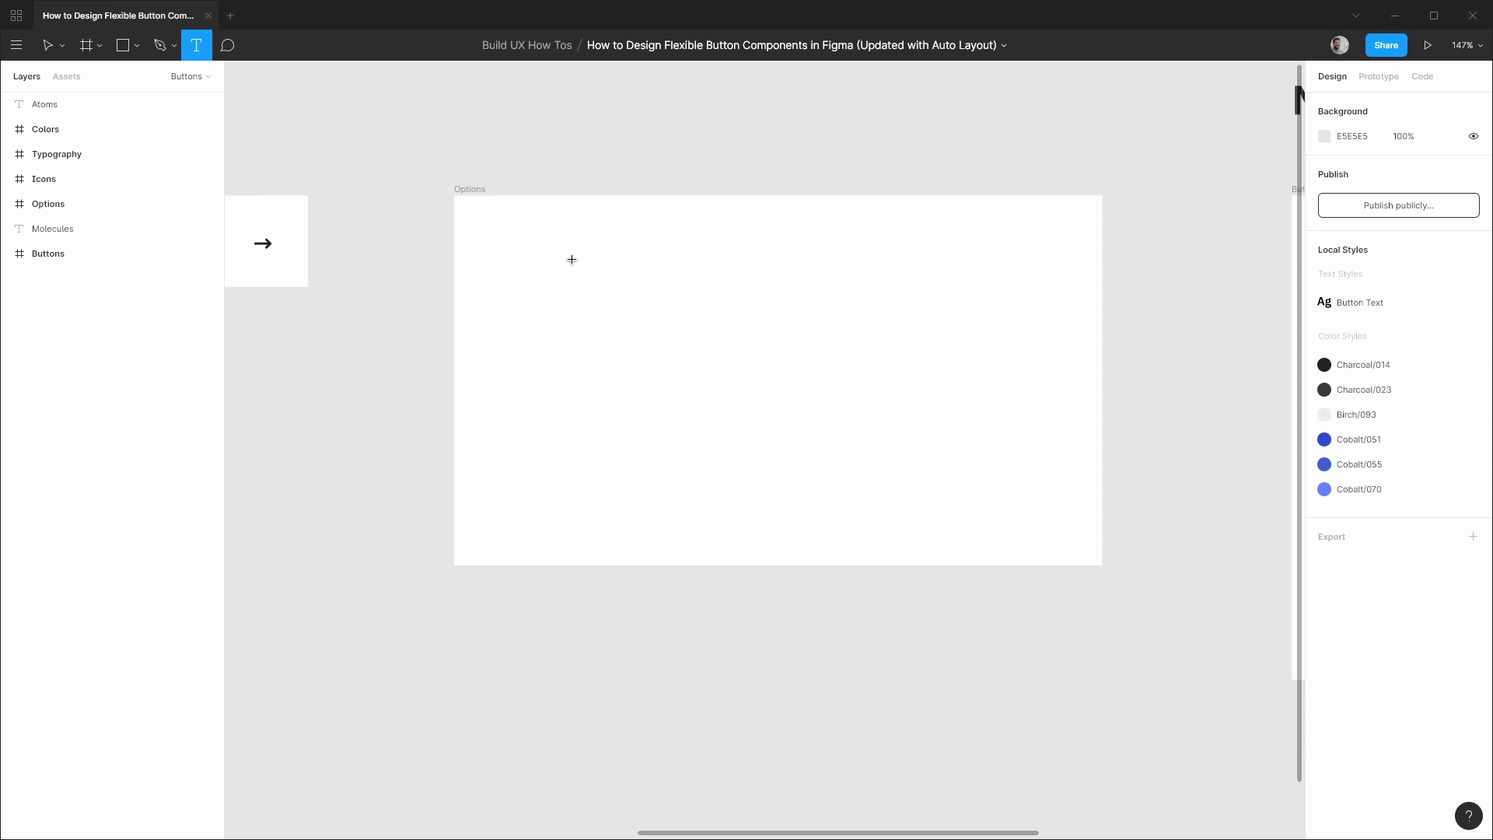
{"action": "left_click", "coordinate": [547, 260]}
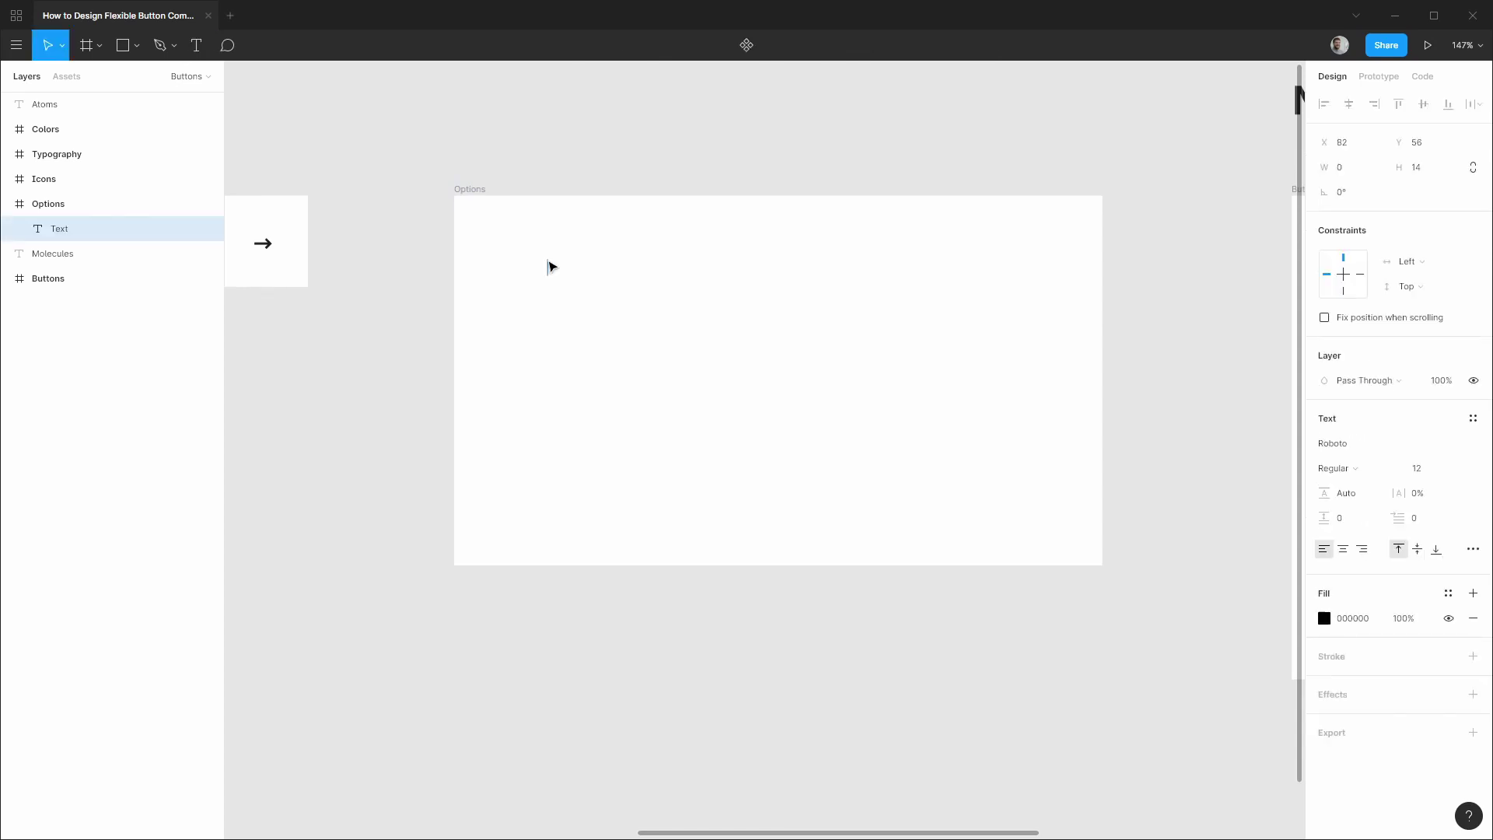
{"action": "type", "text": "Watch Now"}
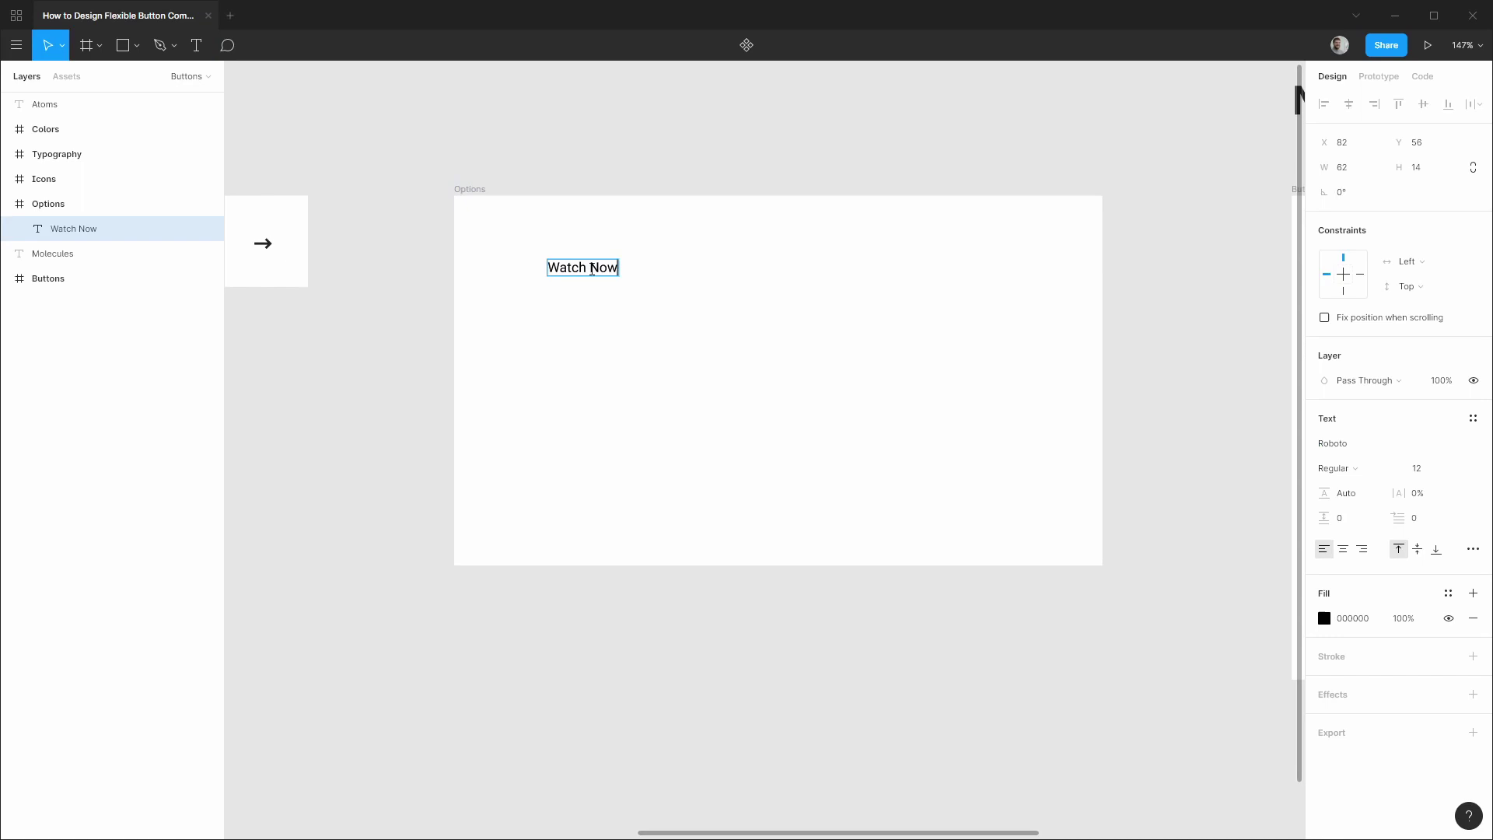
{"action": "key", "text": "ctrl+a"}
{"action": "left_click", "coordinate": [1473, 419]}
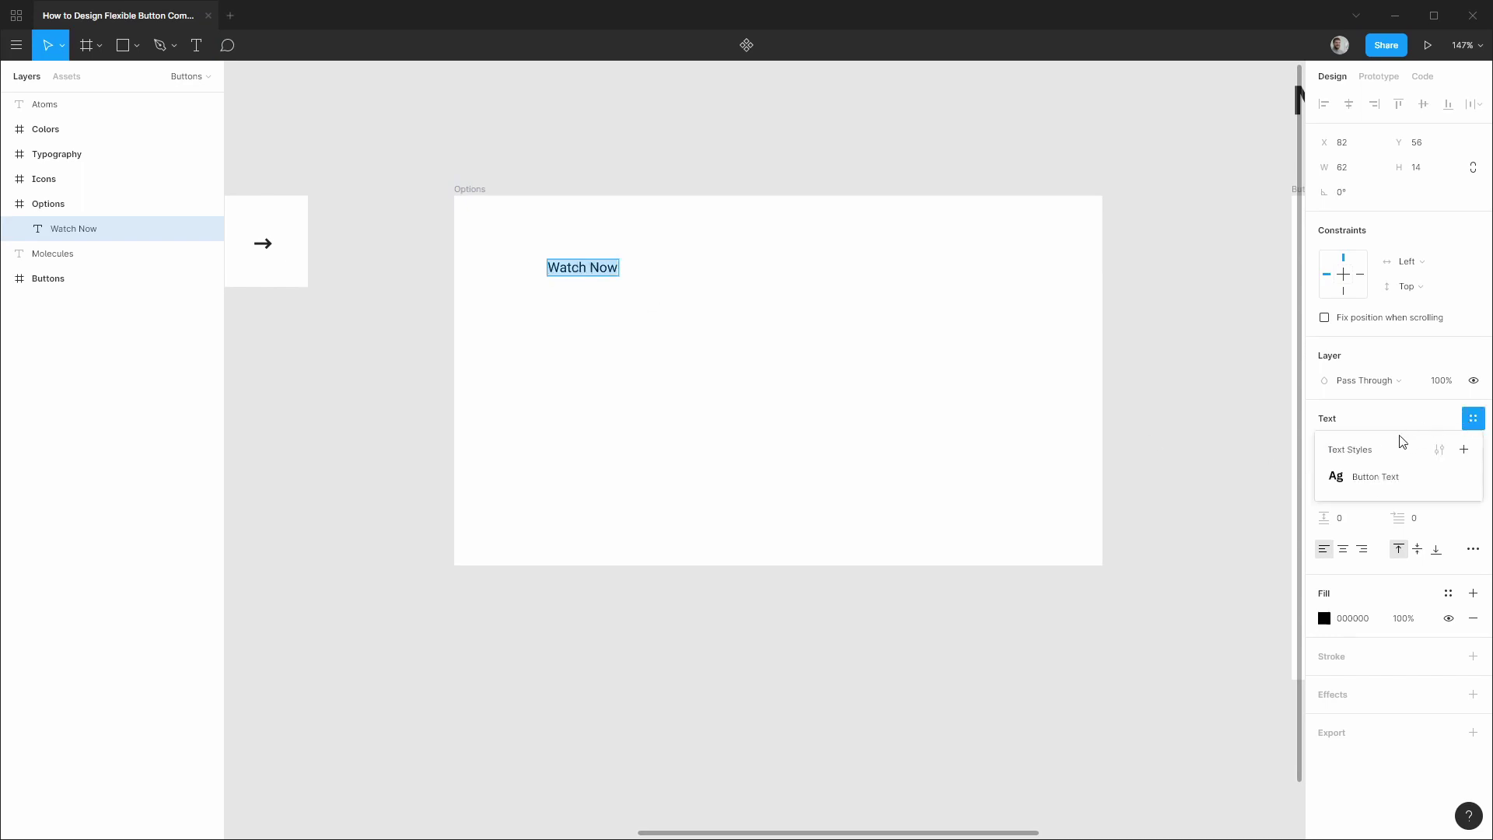
{"action": "left_click", "coordinate": [1385, 478]}
{"action": "key", "text": "Escape"}
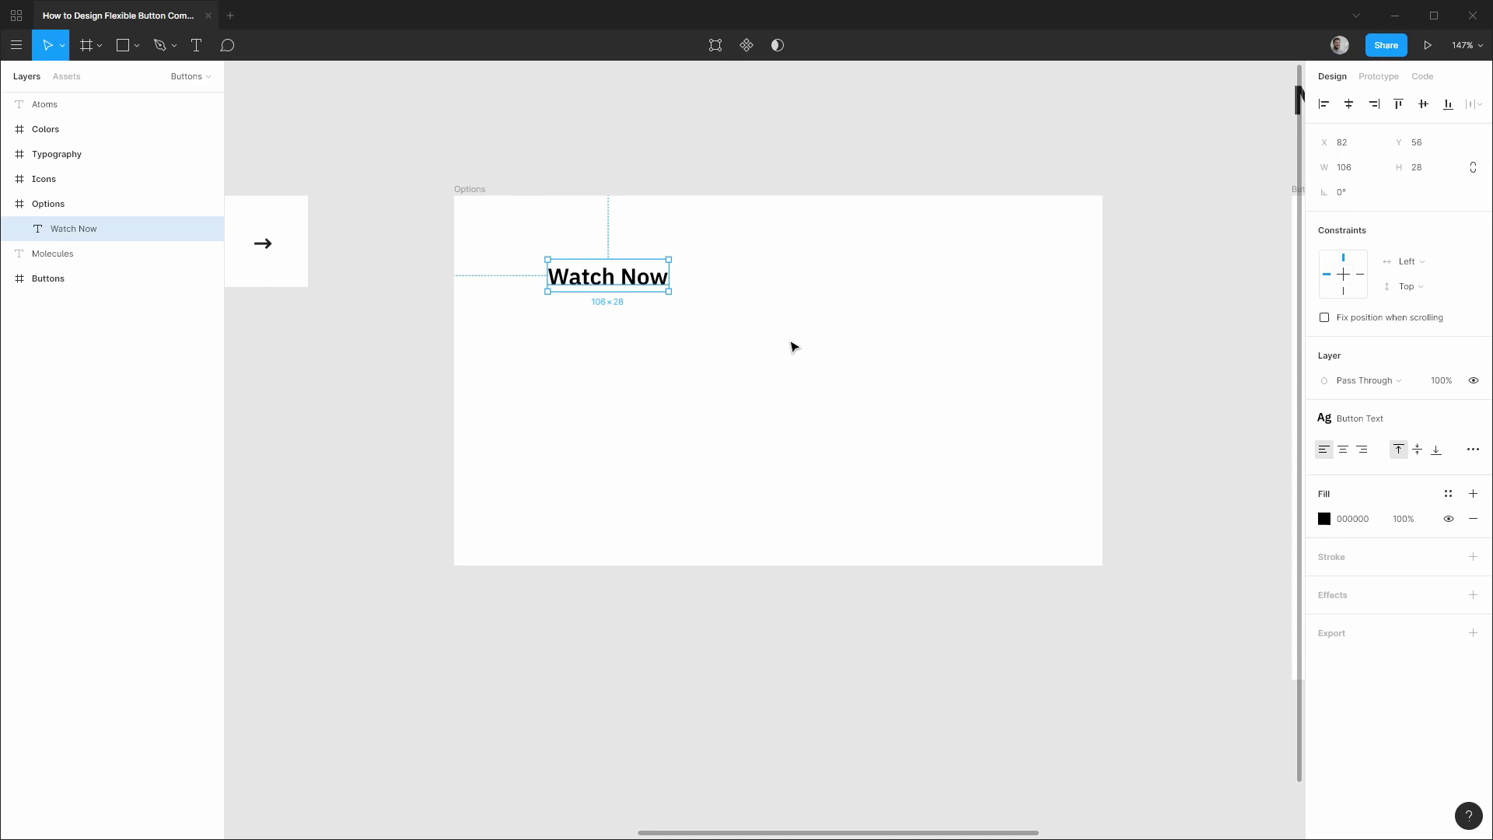
Step: Wrap the label in auto layout with 24 horizontal padding, 16 vertical padding and 8 spacing
{"action": "key", "text": "shift+a"}
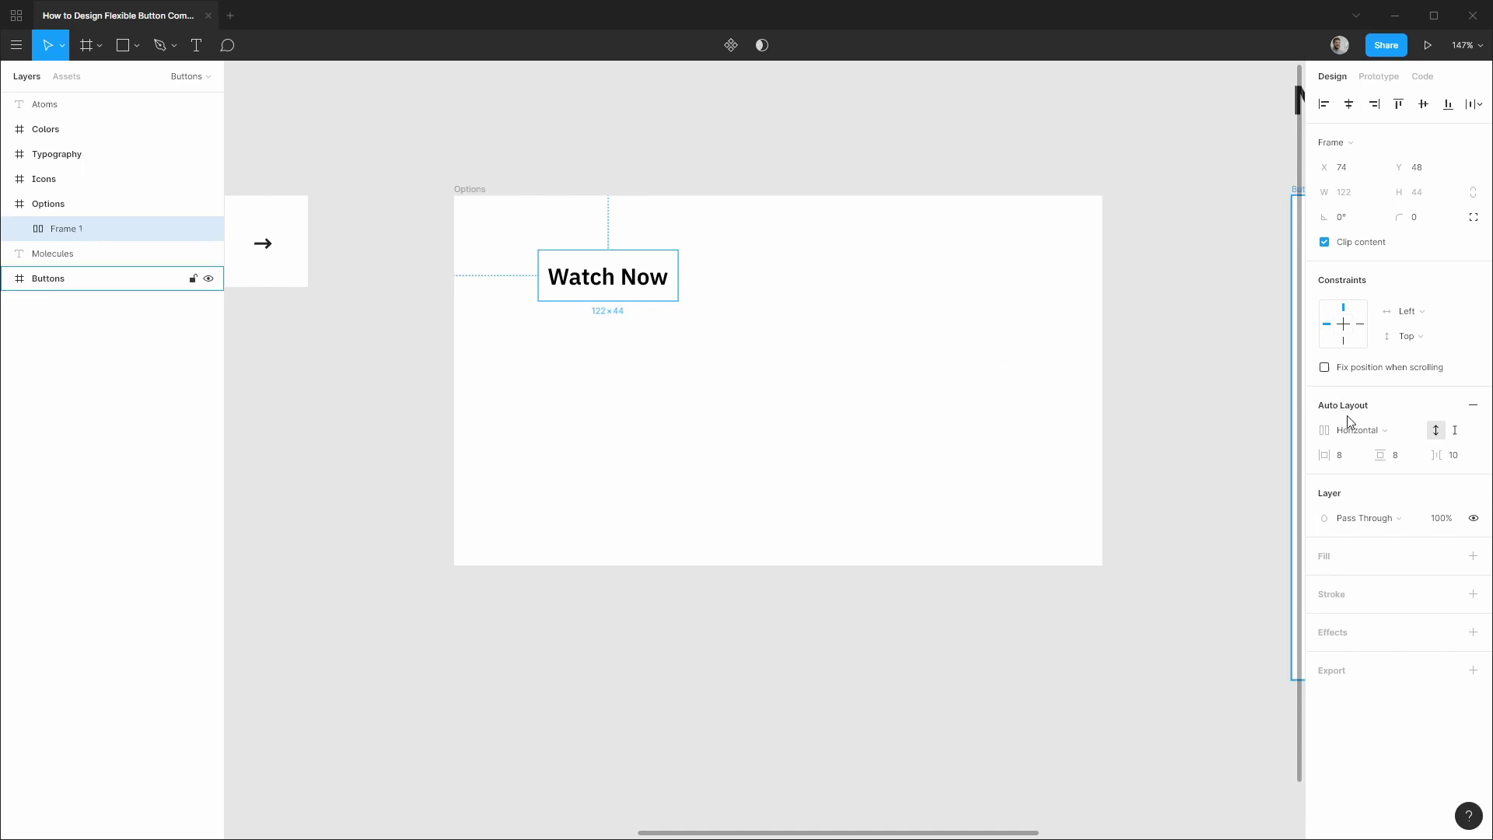
{"action": "left_click", "coordinate": [1354, 457]}
{"action": "type", "text": "24"}
{"action": "key", "text": "Tab"}
{"action": "type", "text": "16"}
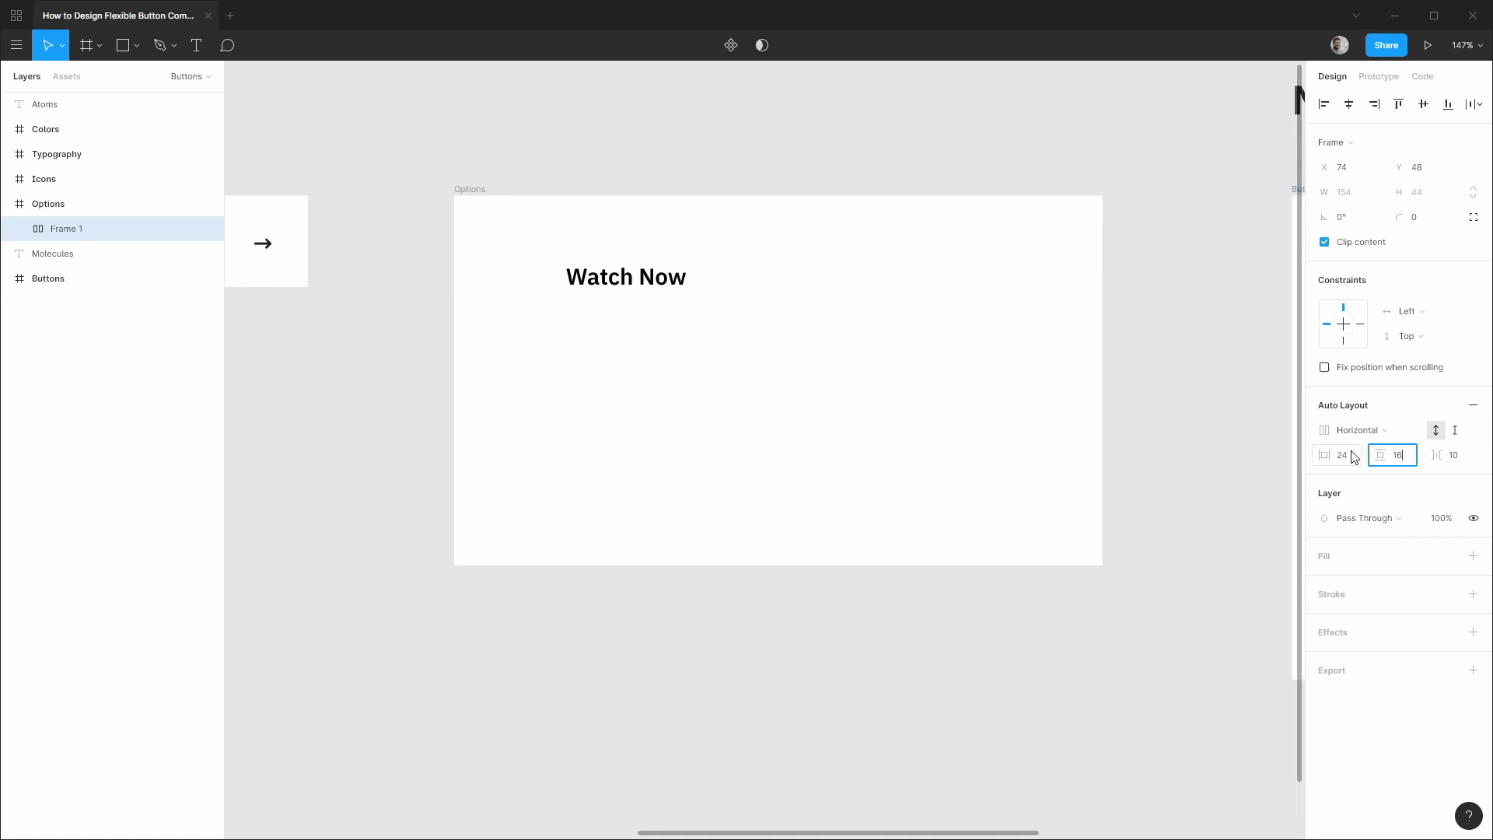
{"action": "key", "text": "Tab"}
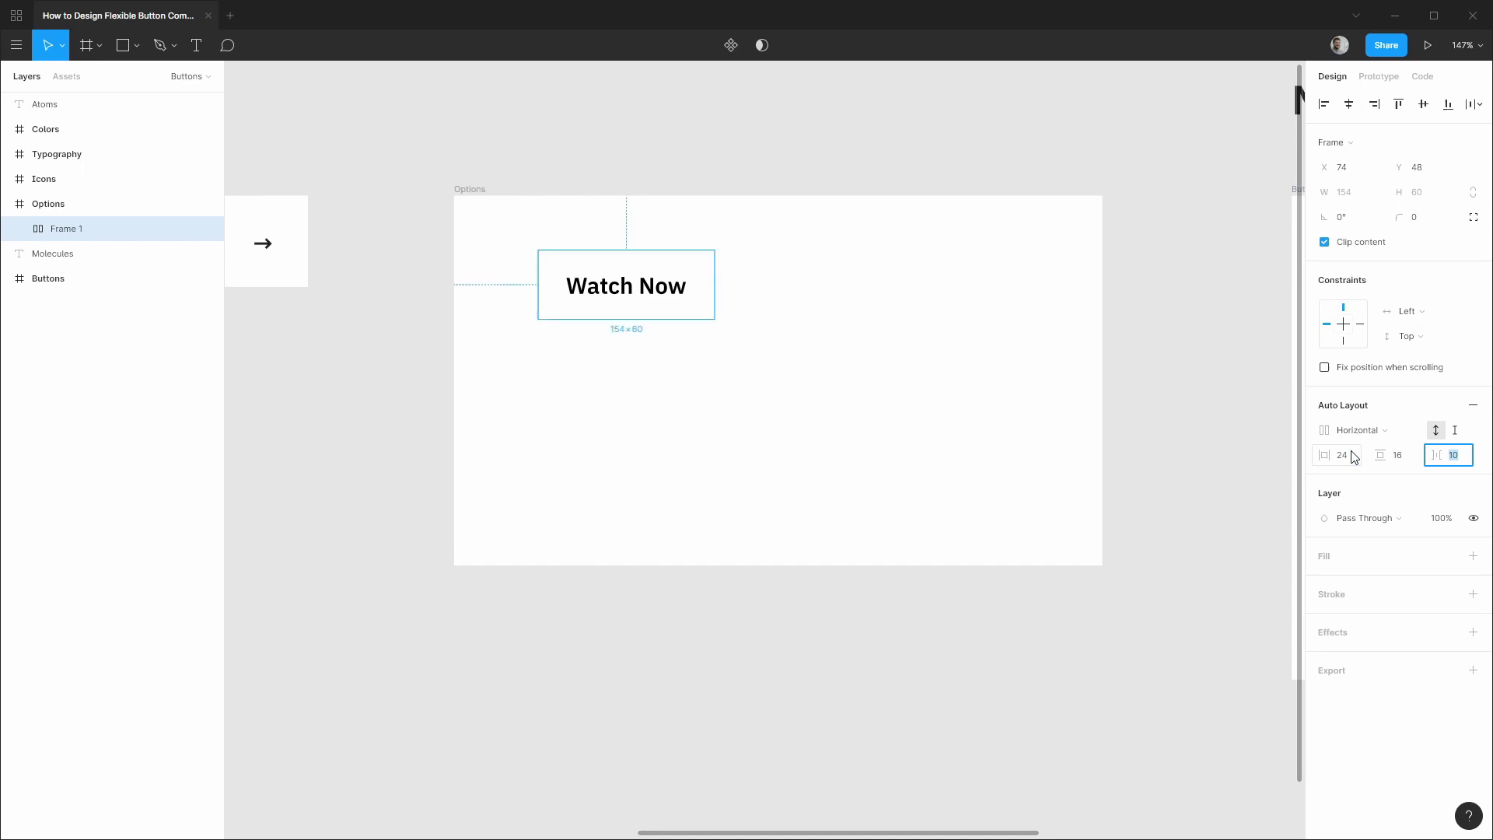
{"action": "type", "text": "8"}
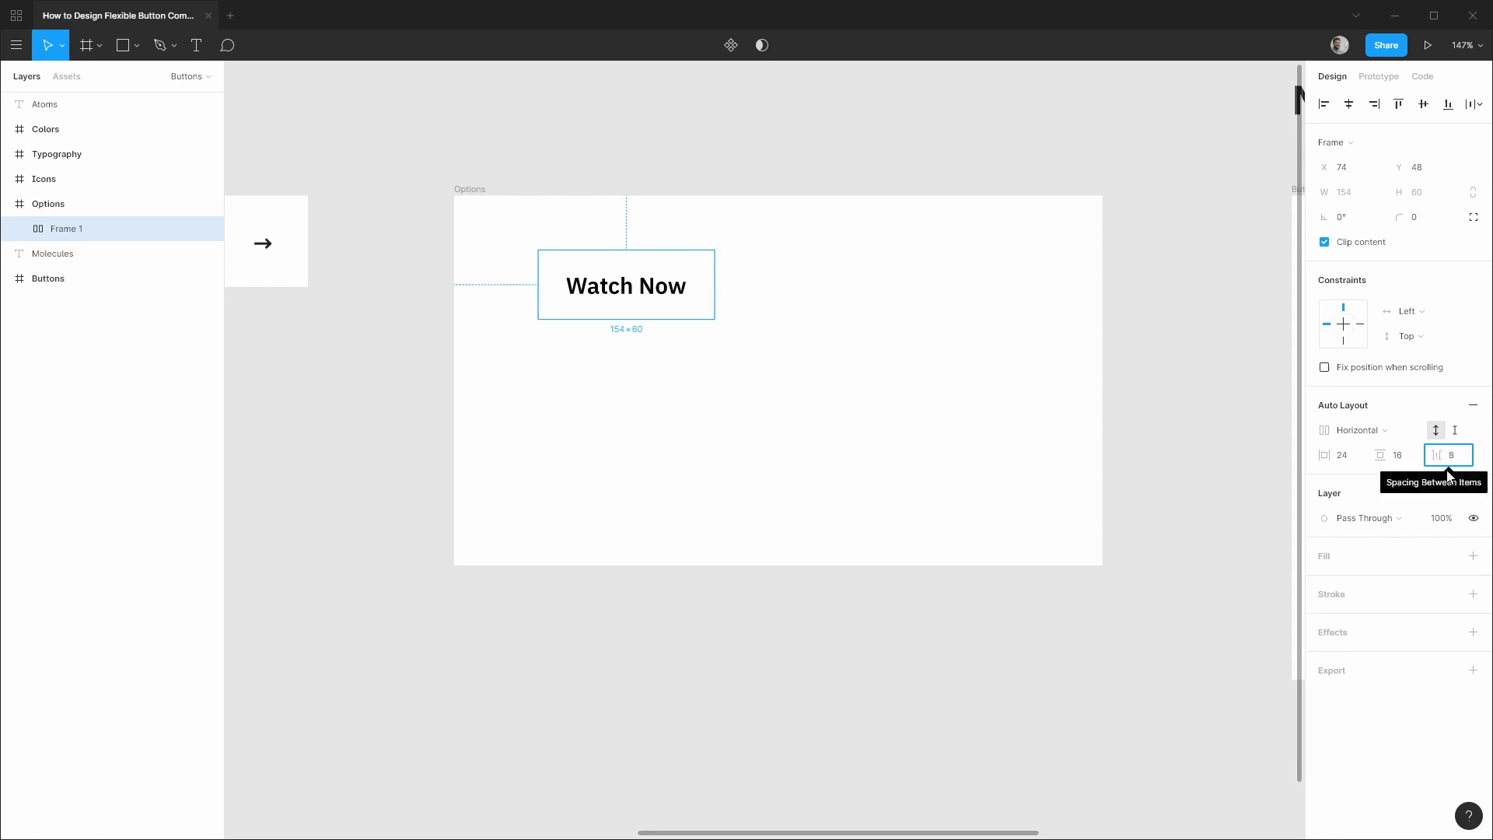
{"action": "left_click", "coordinate": [1373, 486]}
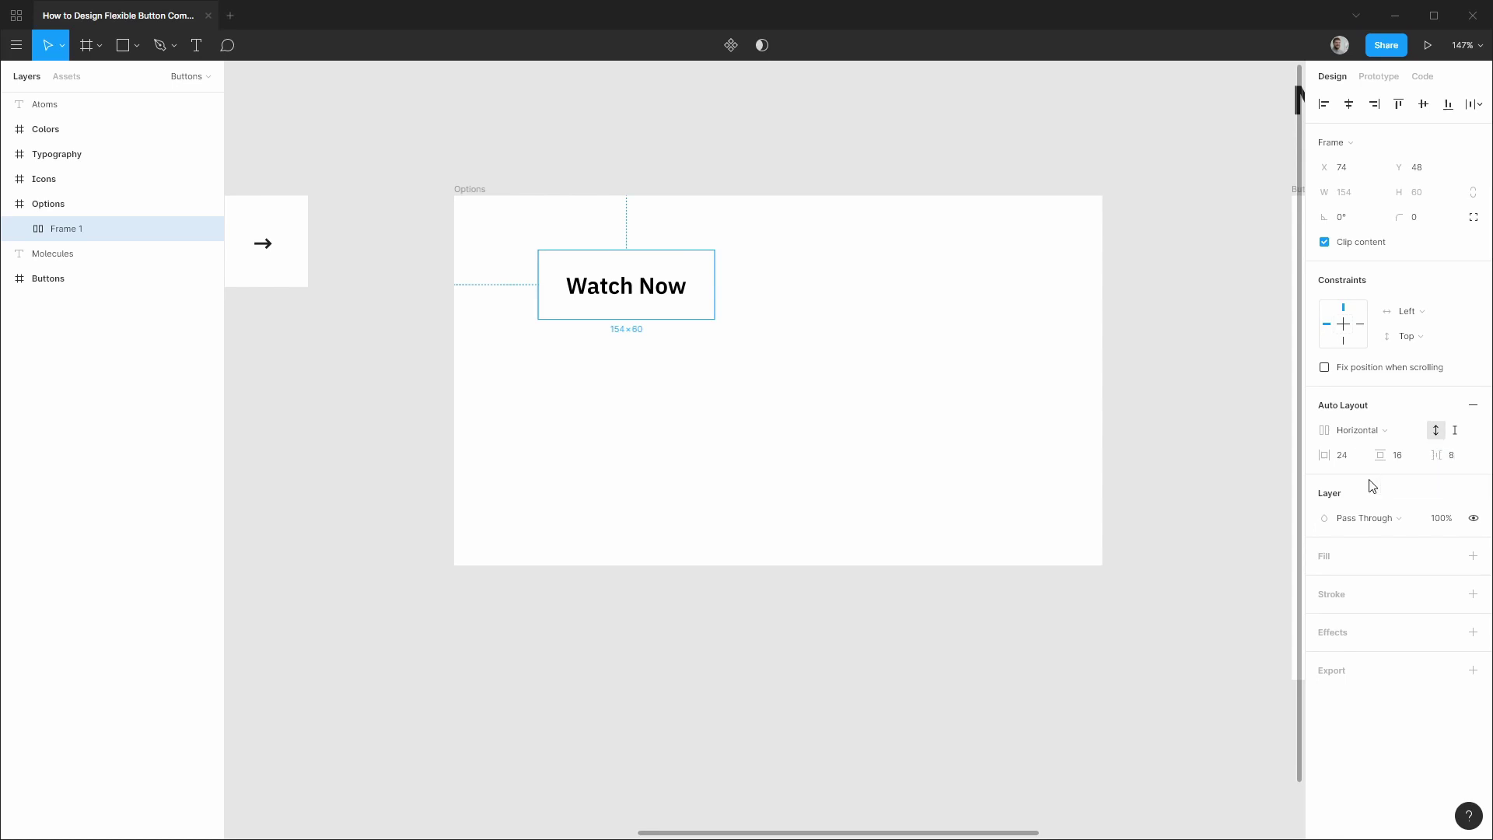
Step: Give the auto-layout frame a light grey C5C5C5 fill
{"action": "left_click", "coordinate": [1472, 557]}
{"action": "left_click", "coordinate": [1325, 582]}
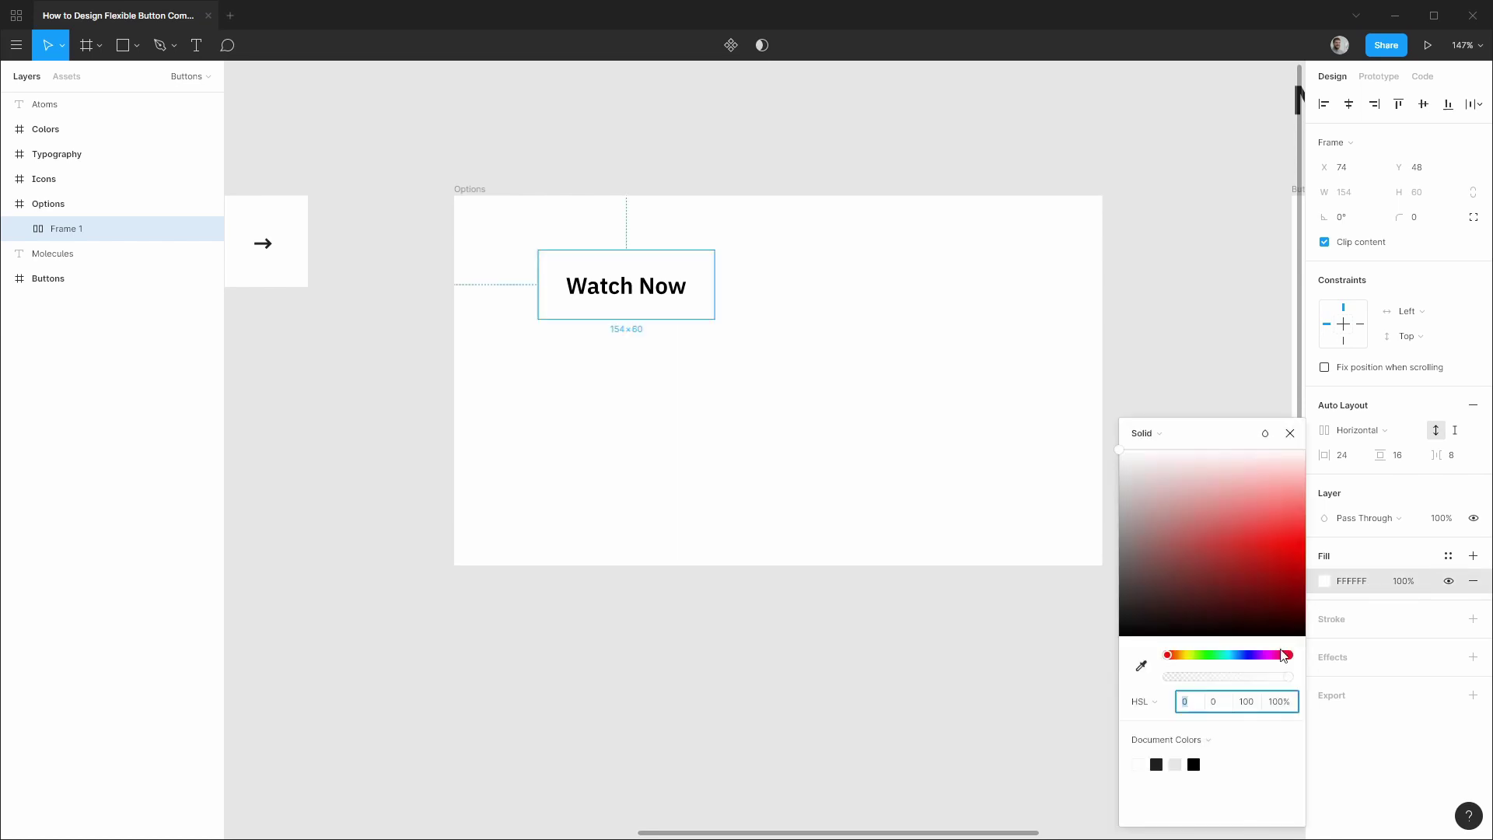
{"action": "left_click_drag", "start_coordinate": [1121, 455], "coordinate": [1114, 501]}
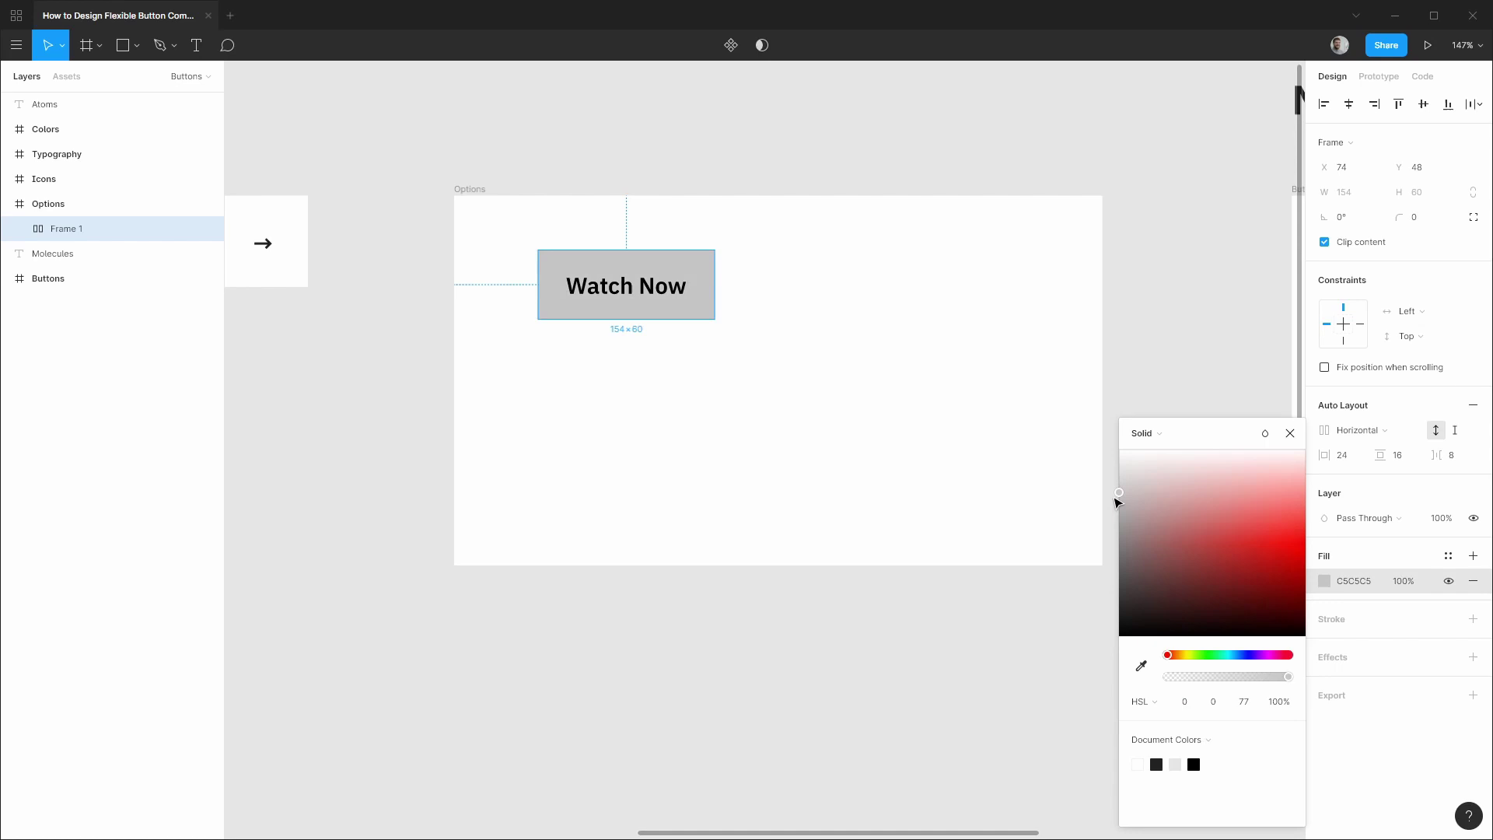
{"action": "left_click", "coordinate": [961, 338]}
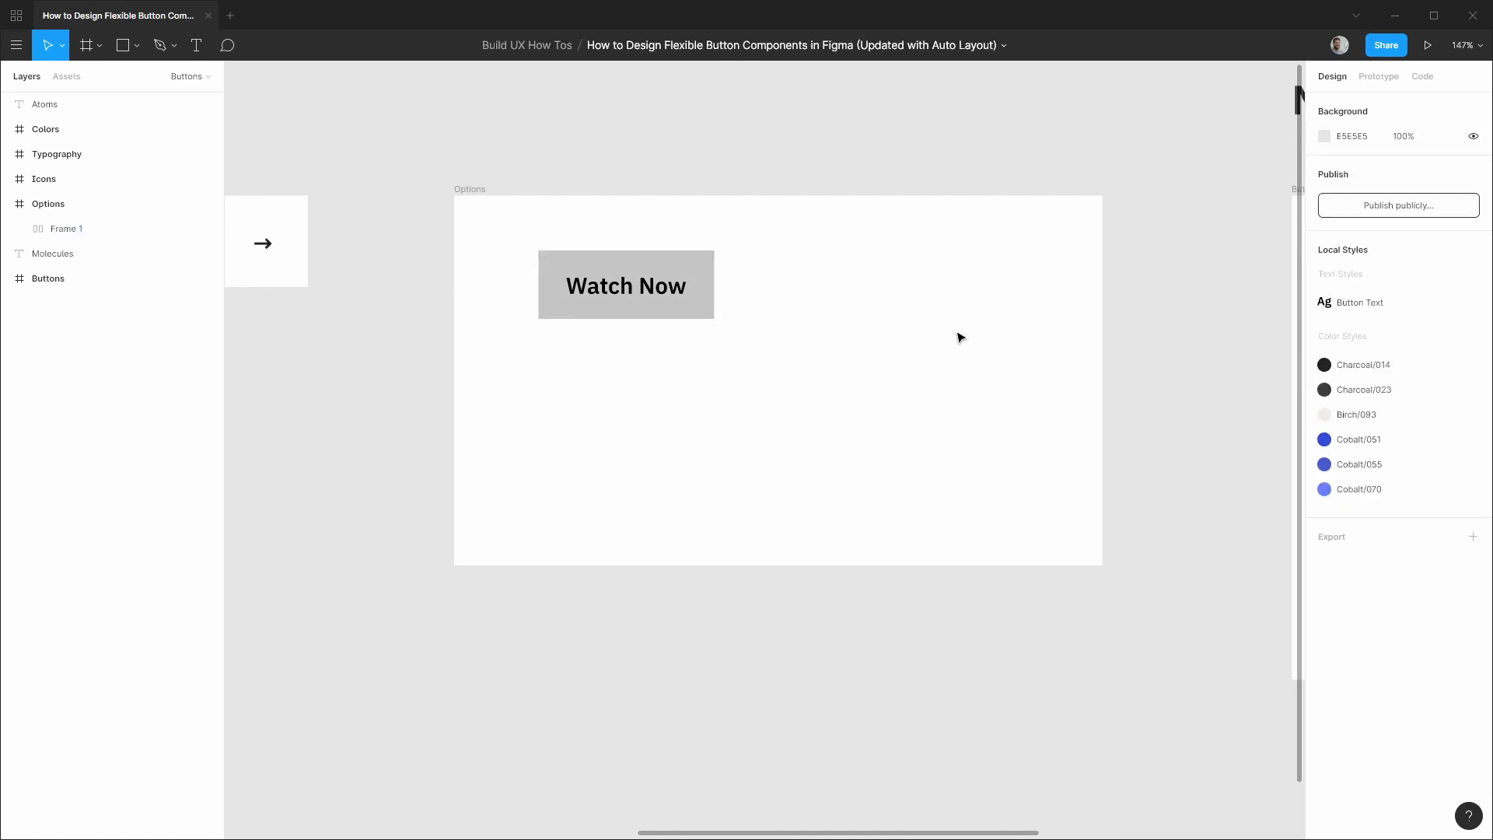
{"action": "left_click", "coordinate": [650, 298]}
{"action": "double_click", "coordinate": [668, 292]}
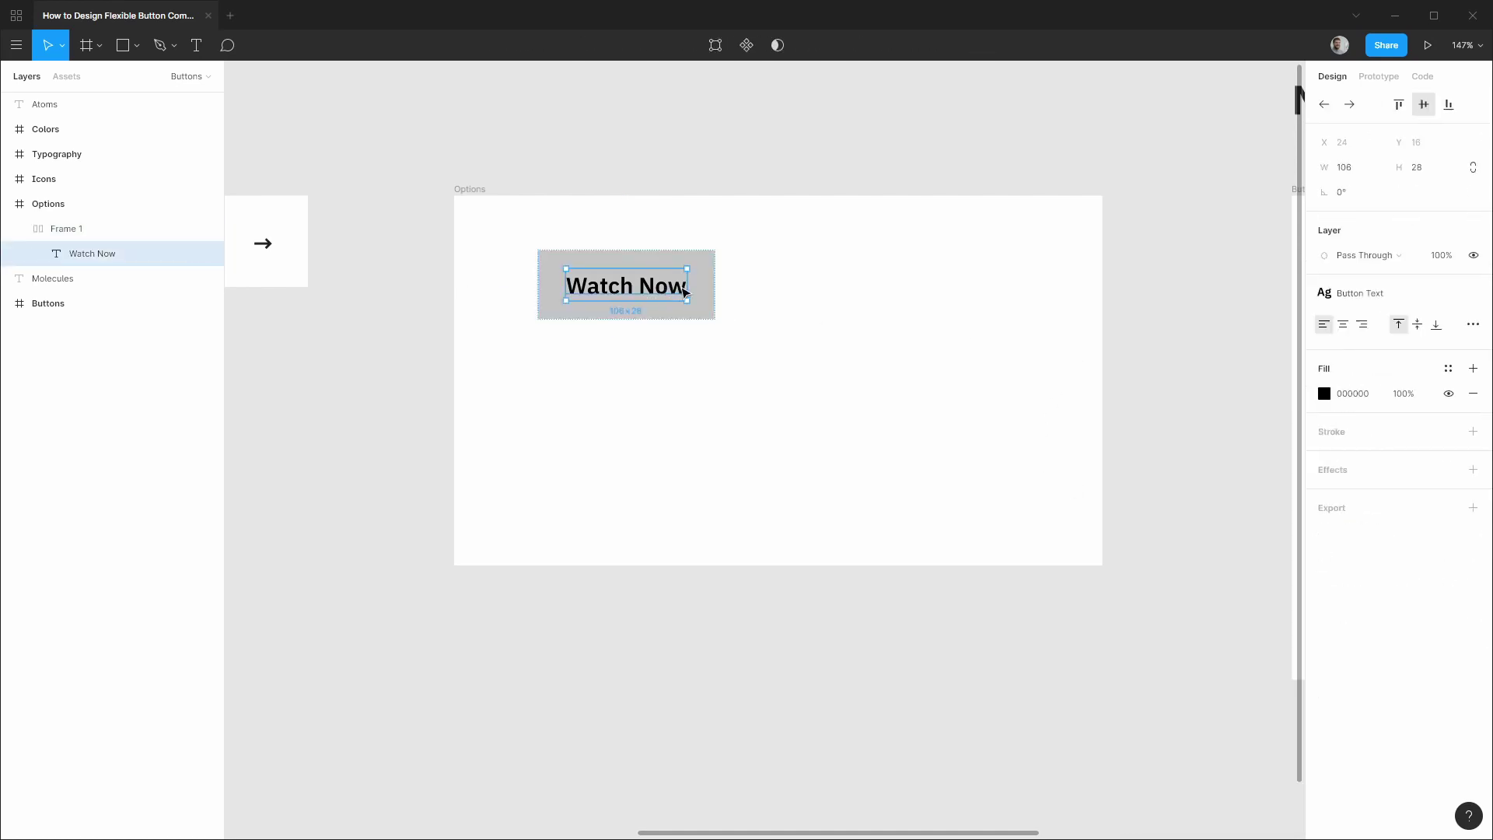
{"action": "double_click", "coordinate": [682, 287]}
{"action": "left_click", "coordinate": [682, 286]}
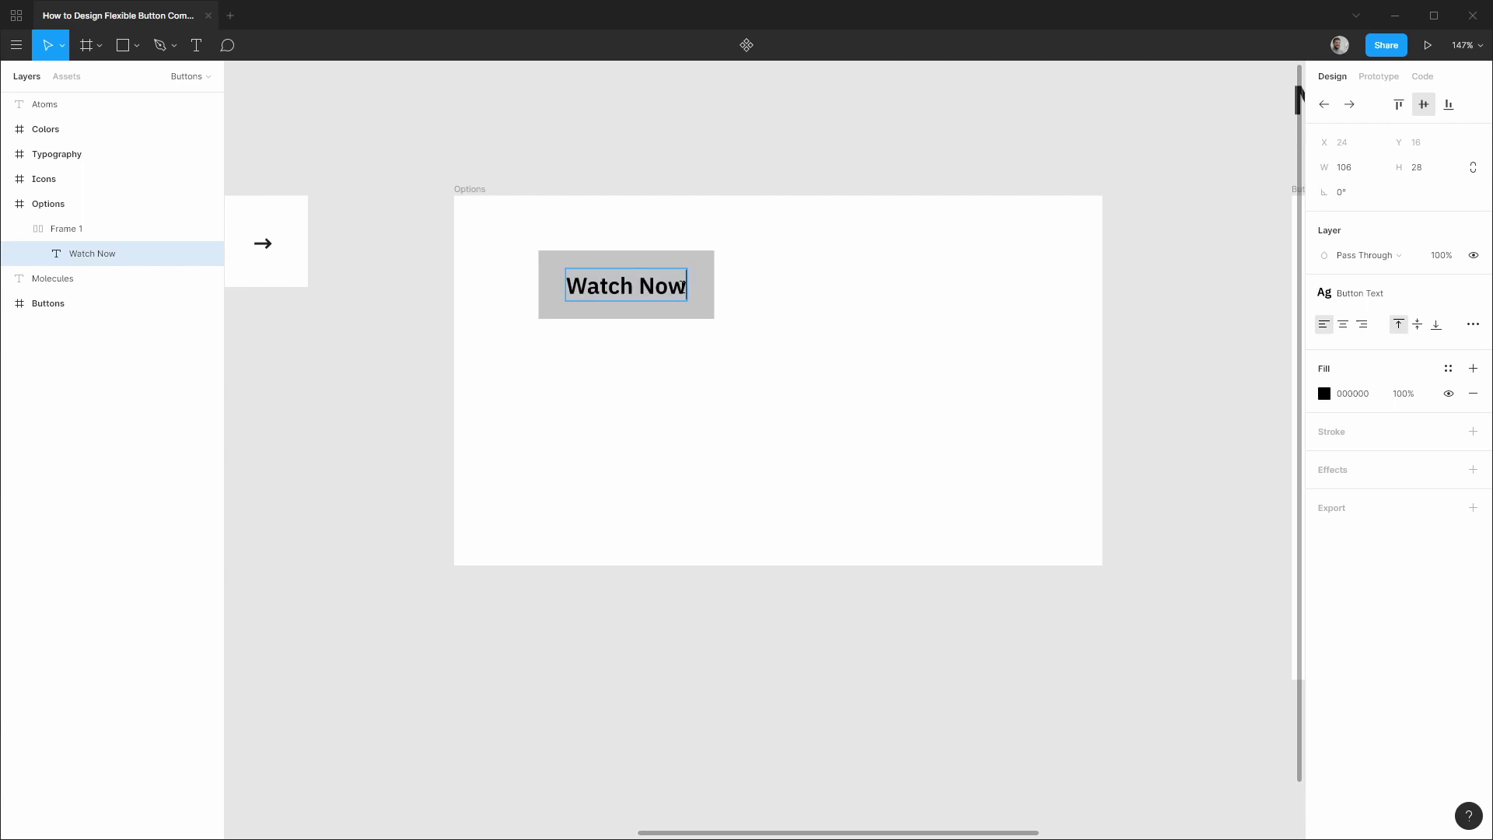
{"action": "type", "text": "with longer text"}
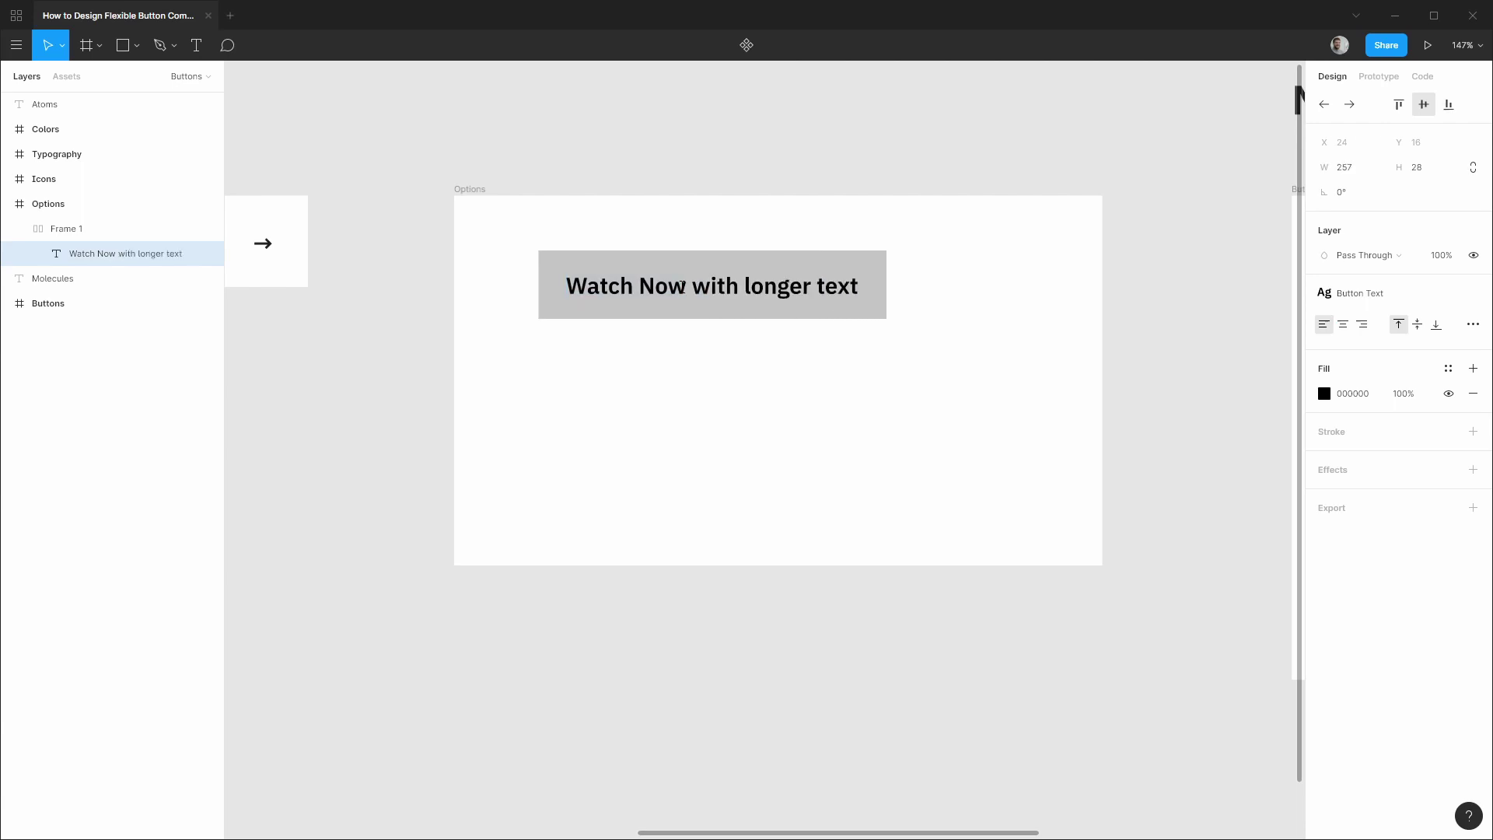
{"action": "key", "text": "Escape"}
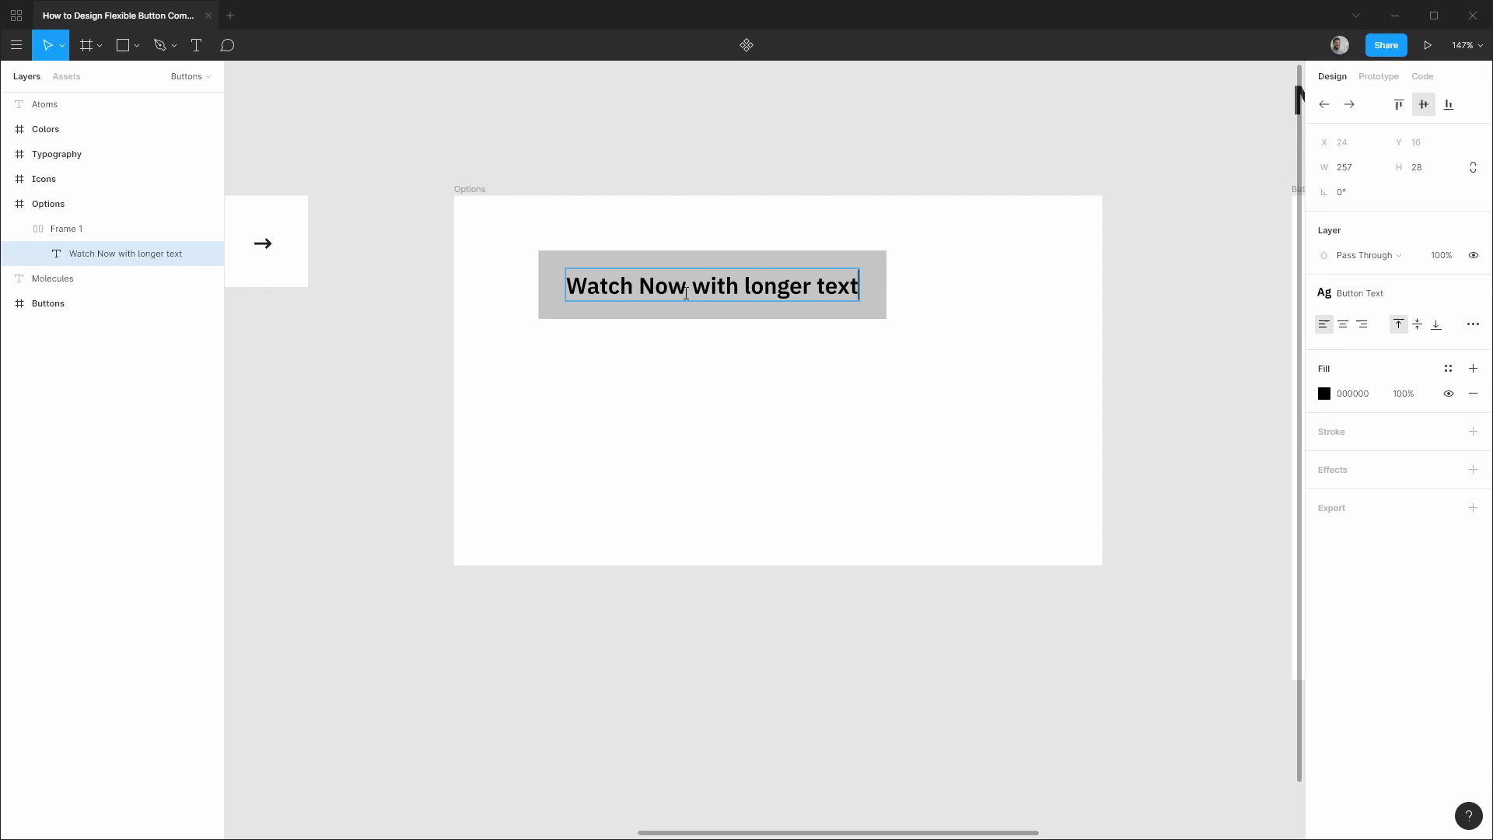
{"action": "left_click", "coordinate": [686, 292], "text": "shift"}
{"action": "key", "text": "BackSpace"}
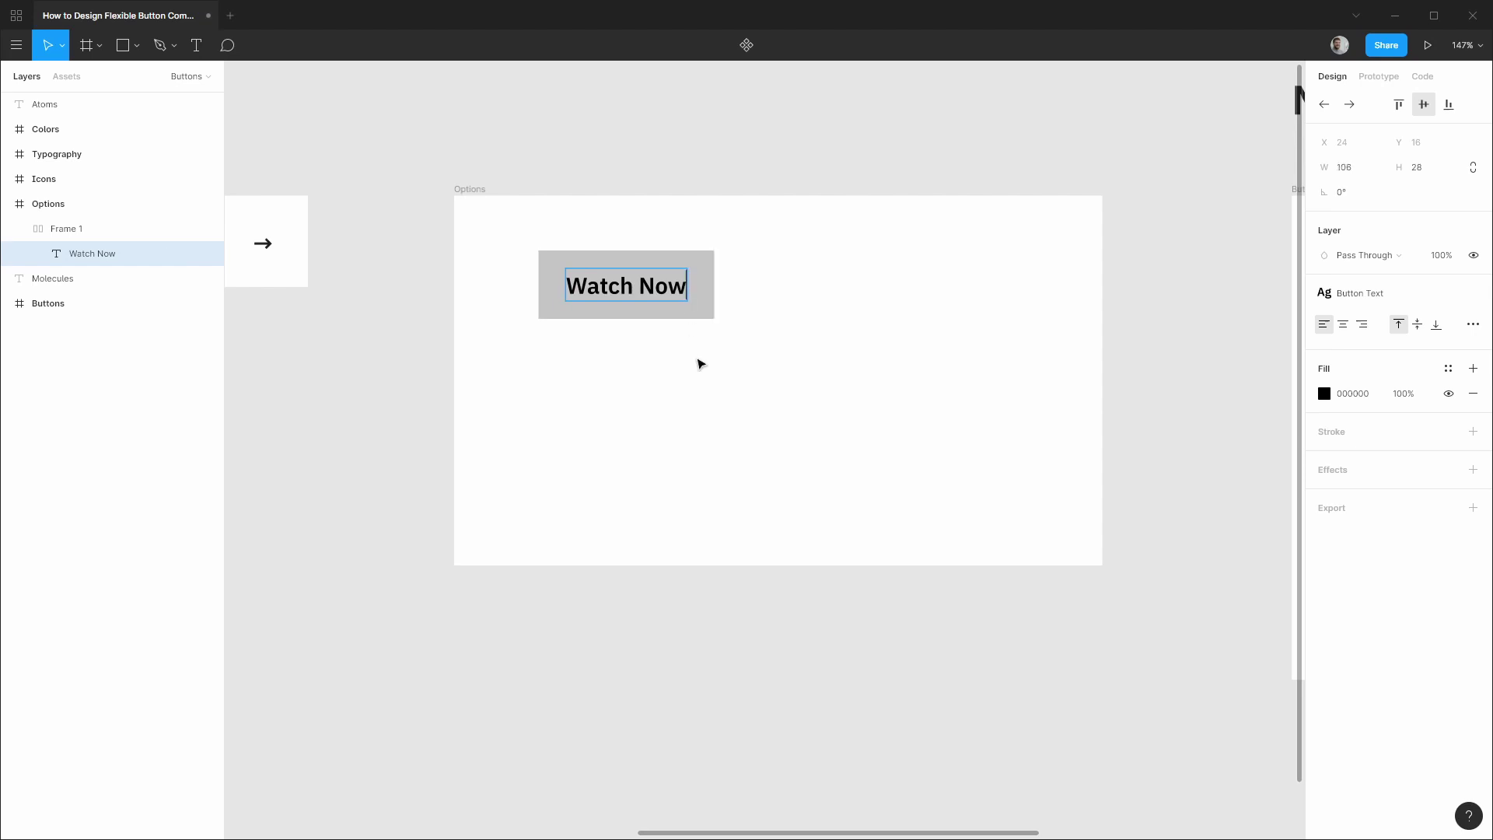
{"action": "key", "text": "Escape"}
{"action": "left_click", "coordinate": [101, 231]}
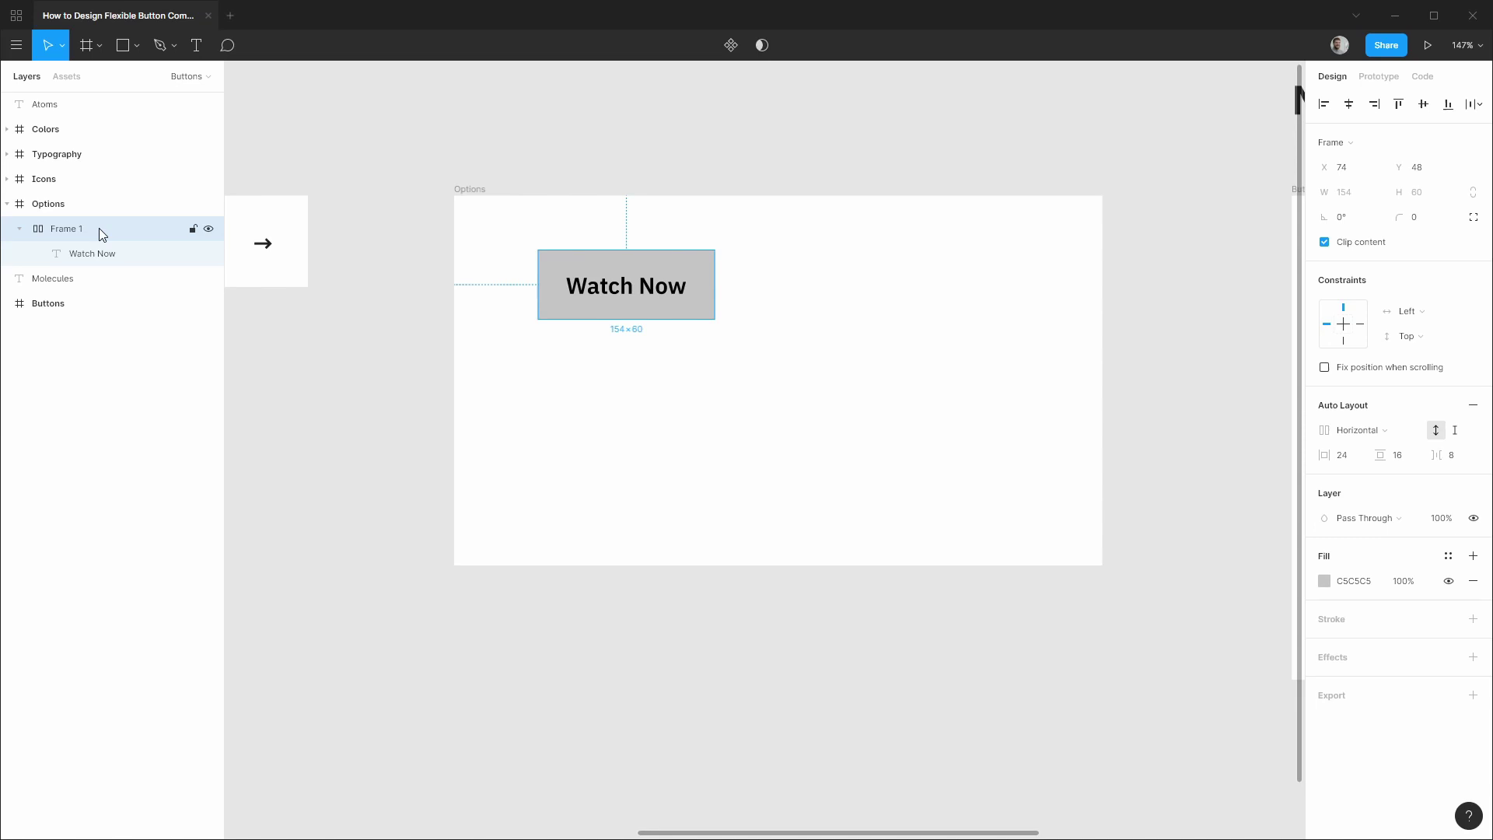
{"action": "left_click", "coordinate": [90, 253]}
{"action": "double_click", "coordinate": [90, 254]}
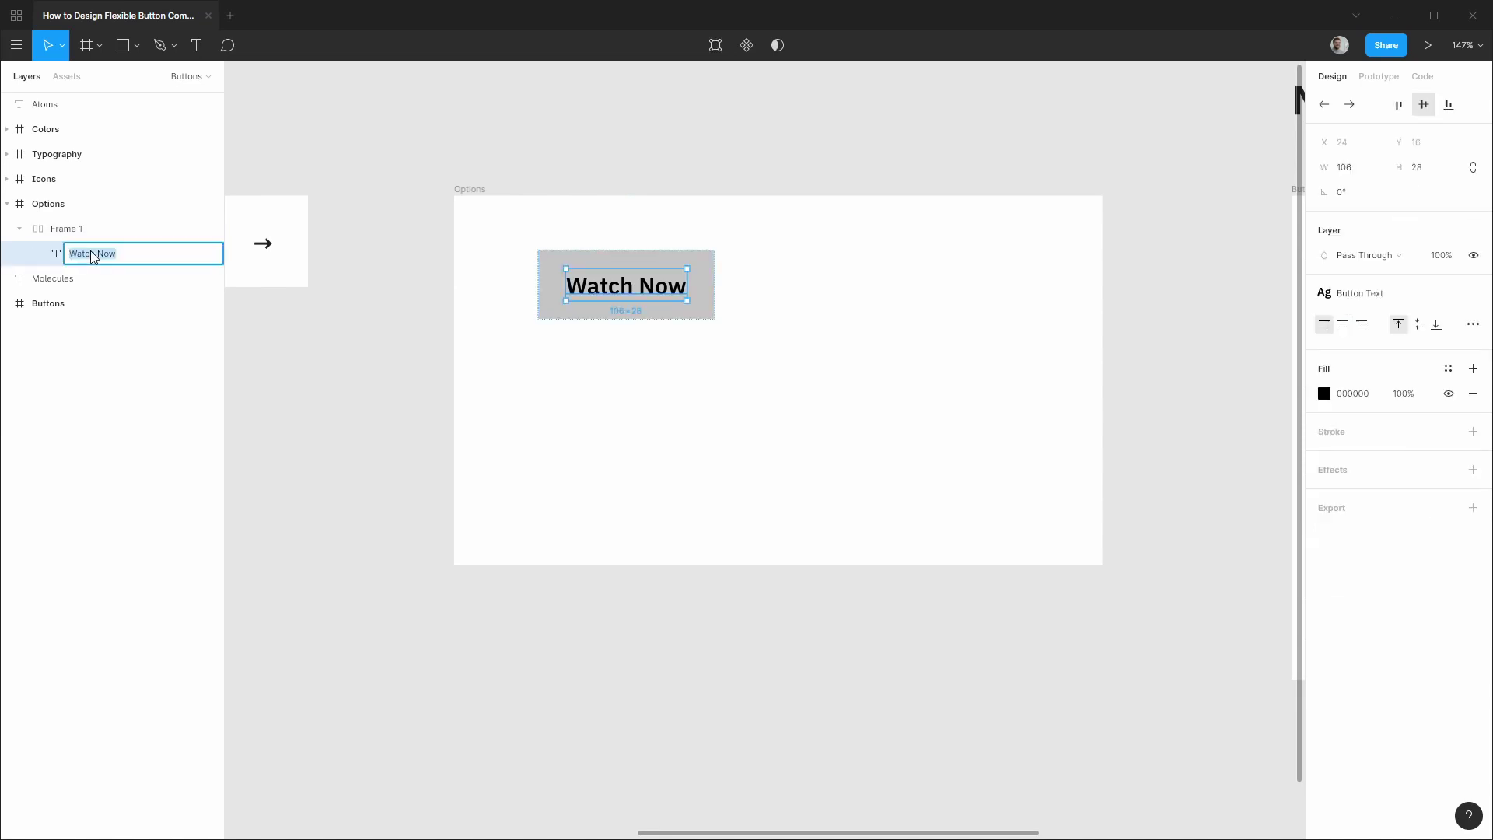
{"action": "type", "text": "Button/Text"}
{"action": "key", "text": "Return"}
{"action": "left_click", "coordinate": [85, 229]}
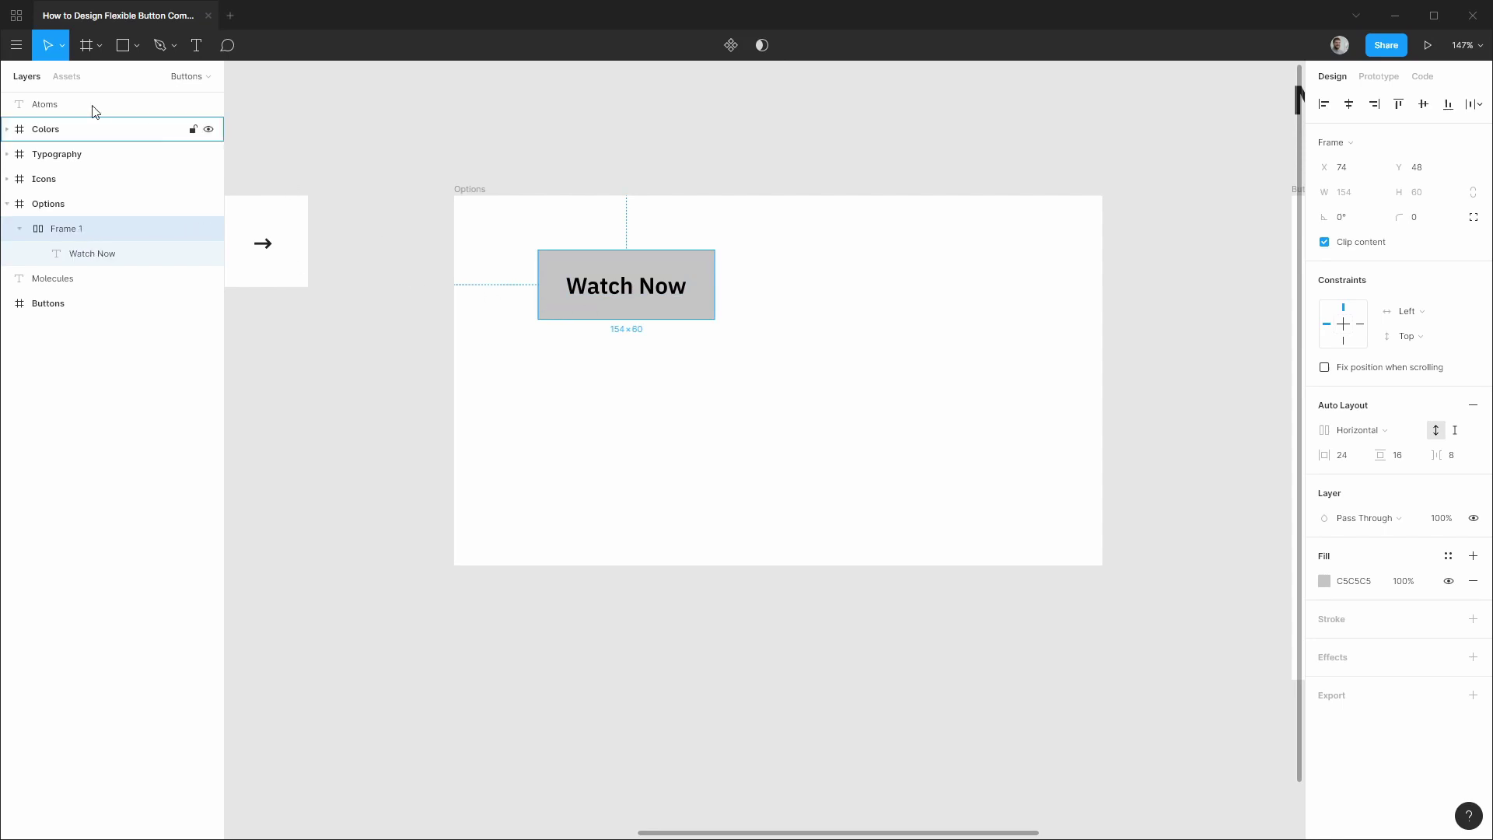
Step: Place Icon/Arrow/Previous before and Icon/Arrow/Next after the Watch Now label
{"action": "left_click", "coordinate": [69, 84]}
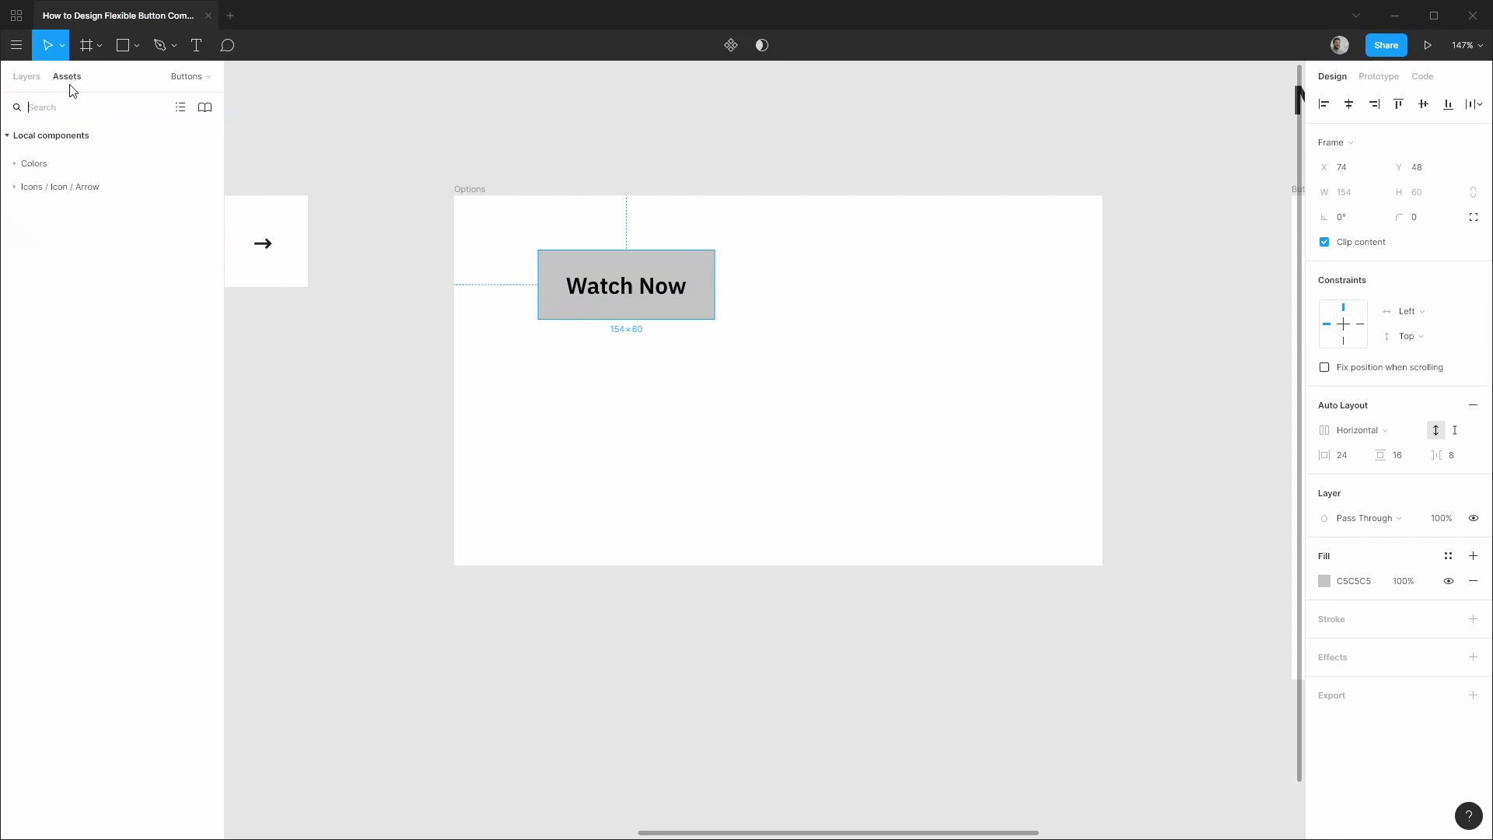
{"action": "left_click", "coordinate": [19, 188]}
{"action": "left_click_drag", "start_coordinate": [70, 221], "coordinate": [573, 288]}
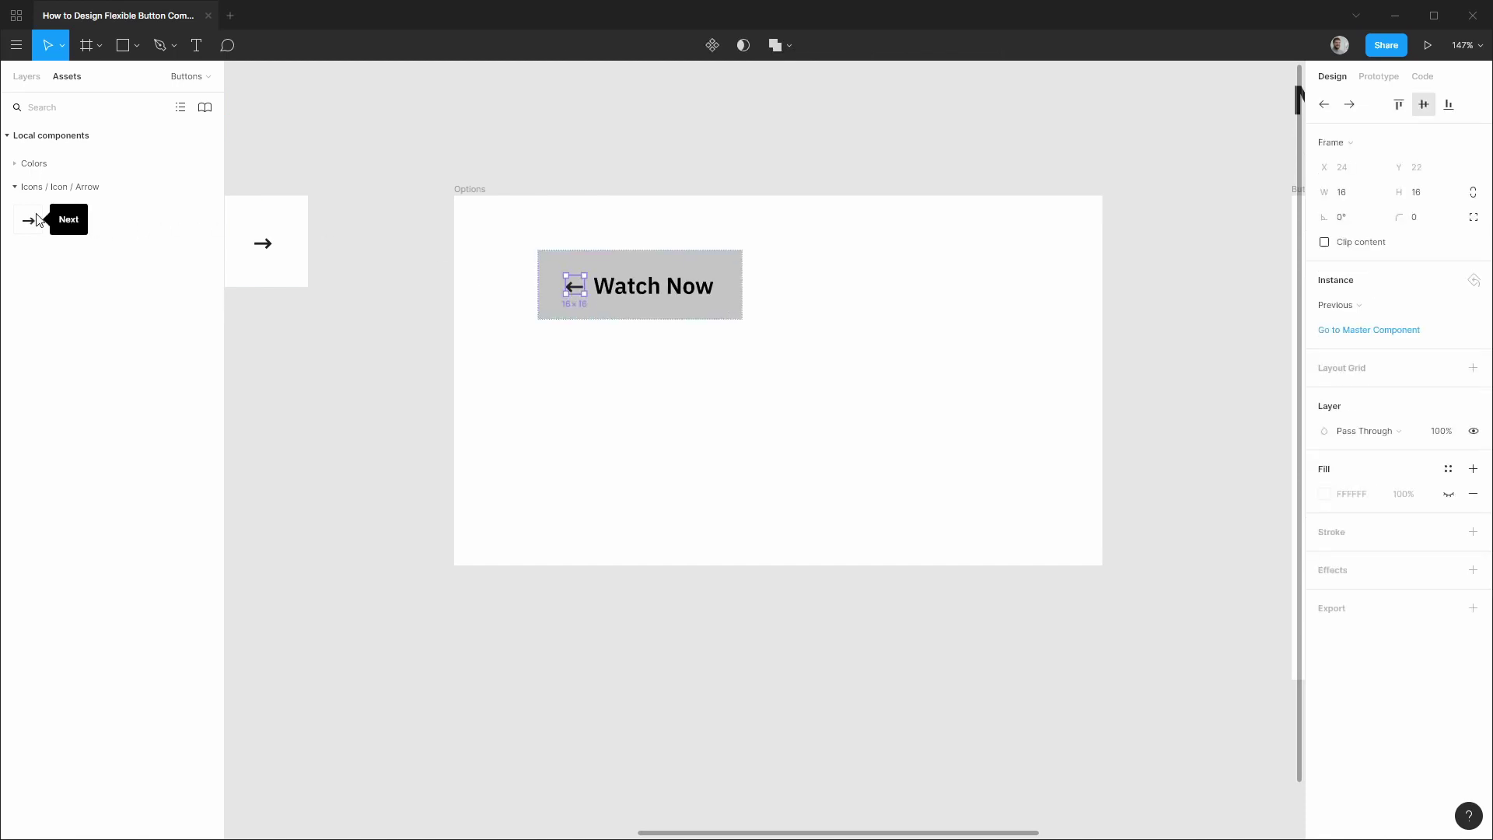
{"action": "left_click_drag", "start_coordinate": [29, 221], "coordinate": [728, 292]}
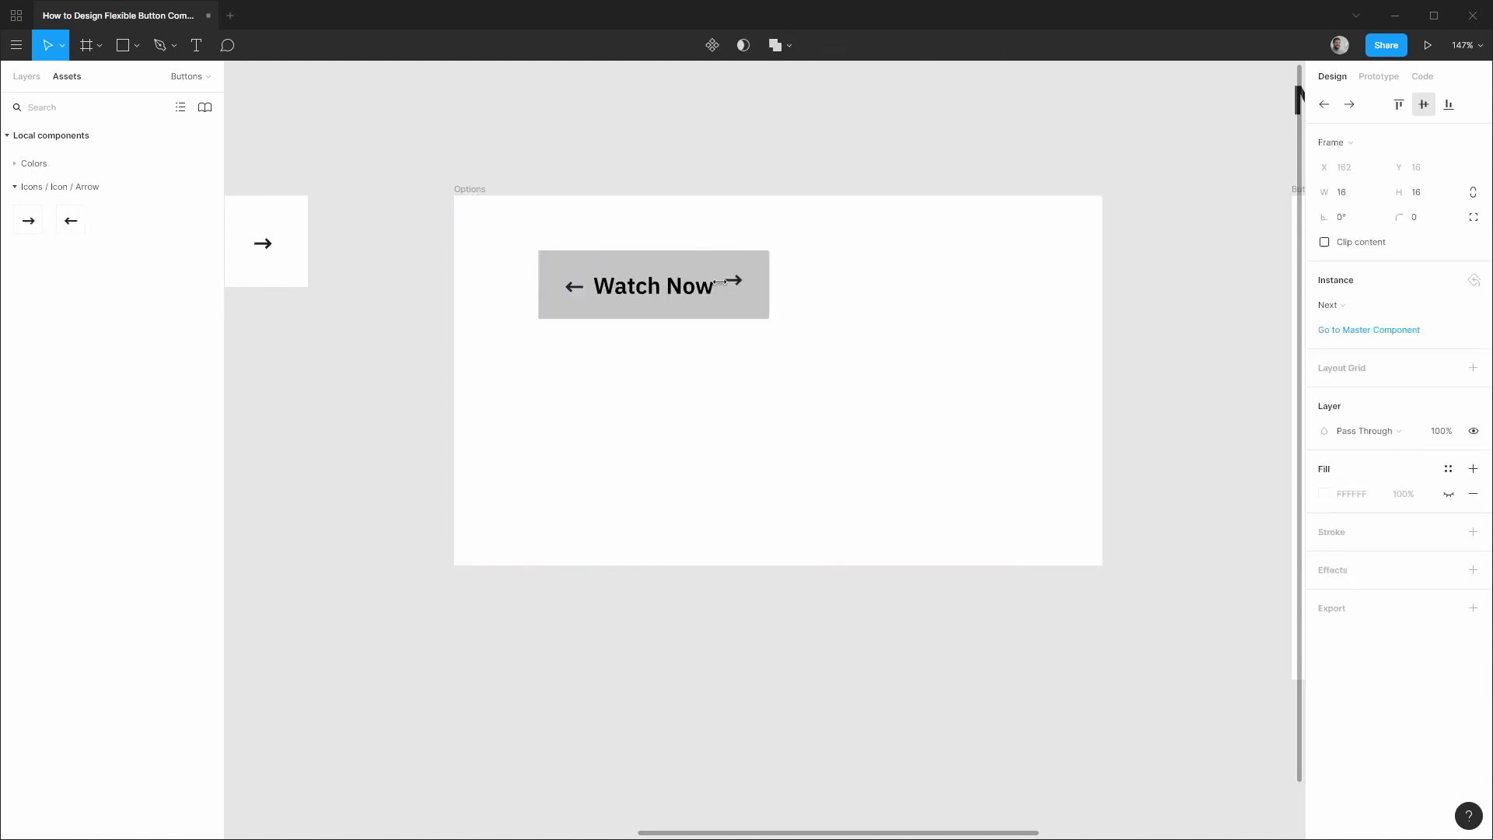
{"action": "left_click", "coordinate": [27, 77]}
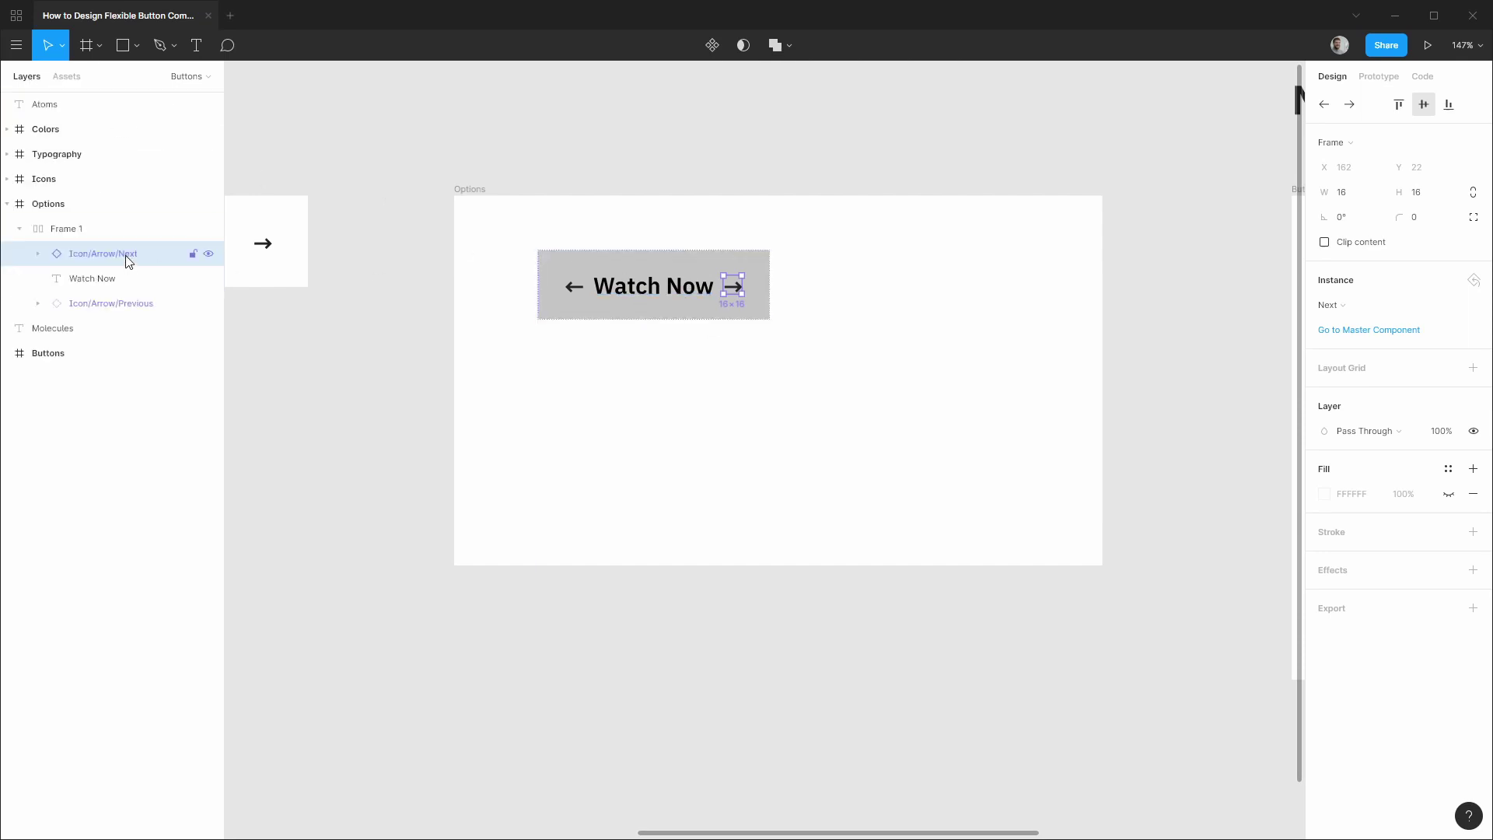
Step: Select both arrows and the label and align their vertical centres
{"action": "left_click", "coordinate": [208, 304]}
{"action": "left_click", "coordinate": [208, 305]}
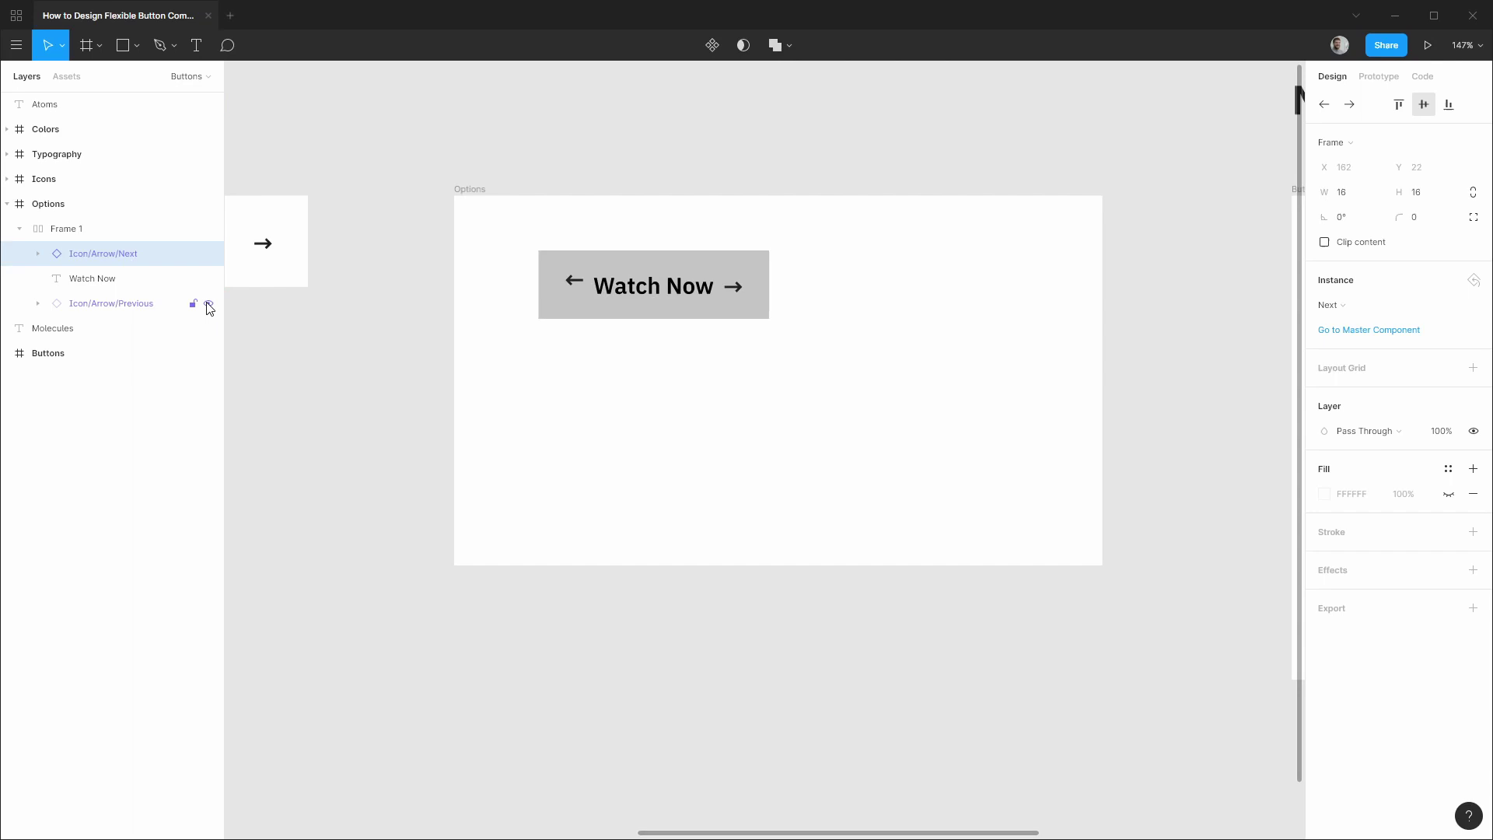
{"action": "left_click", "coordinate": [208, 305]}
{"action": "left_click", "coordinate": [209, 304]}
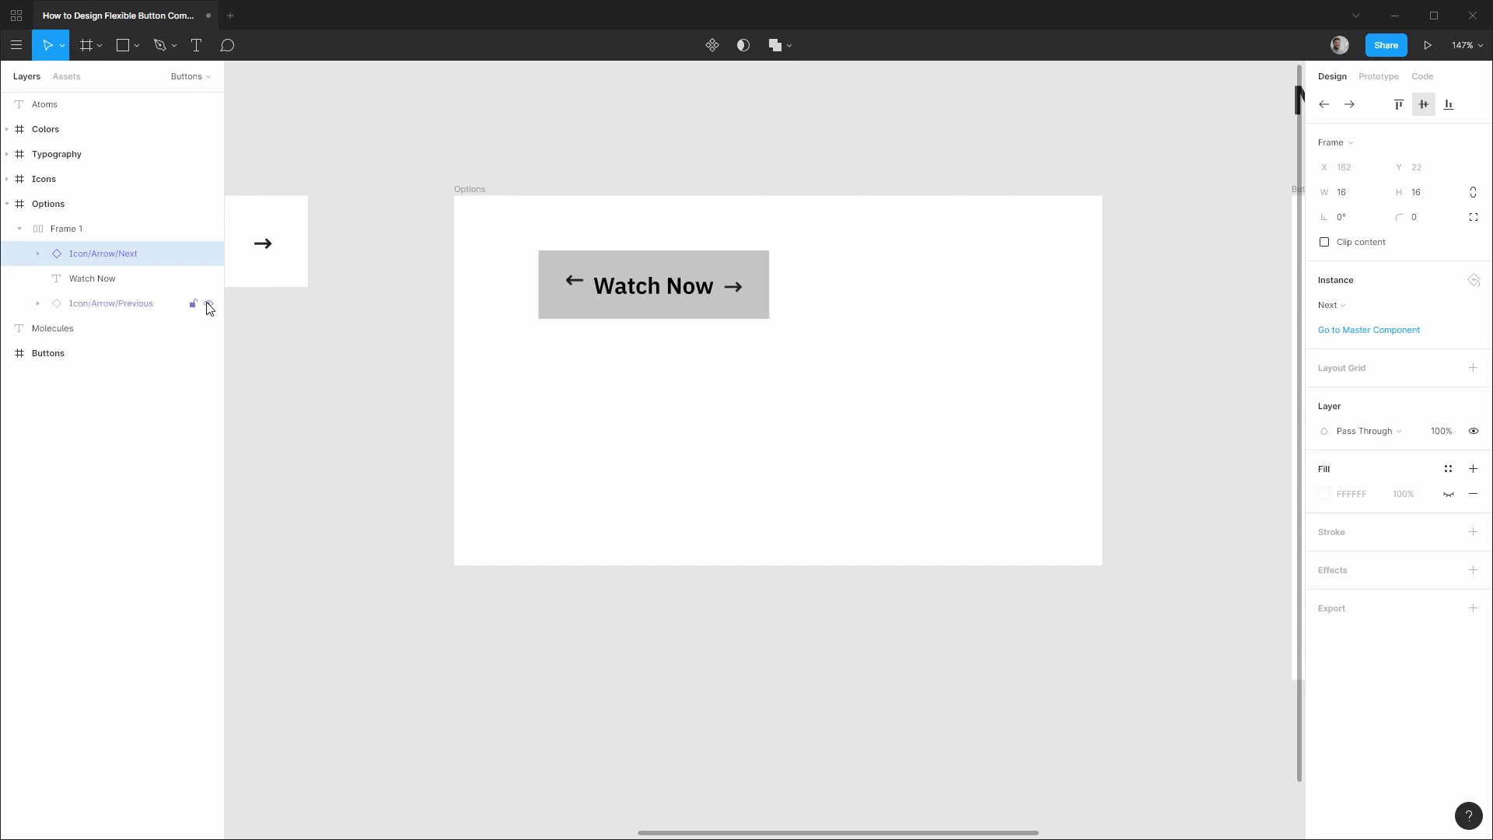
{"action": "left_click", "coordinate": [128, 305]}
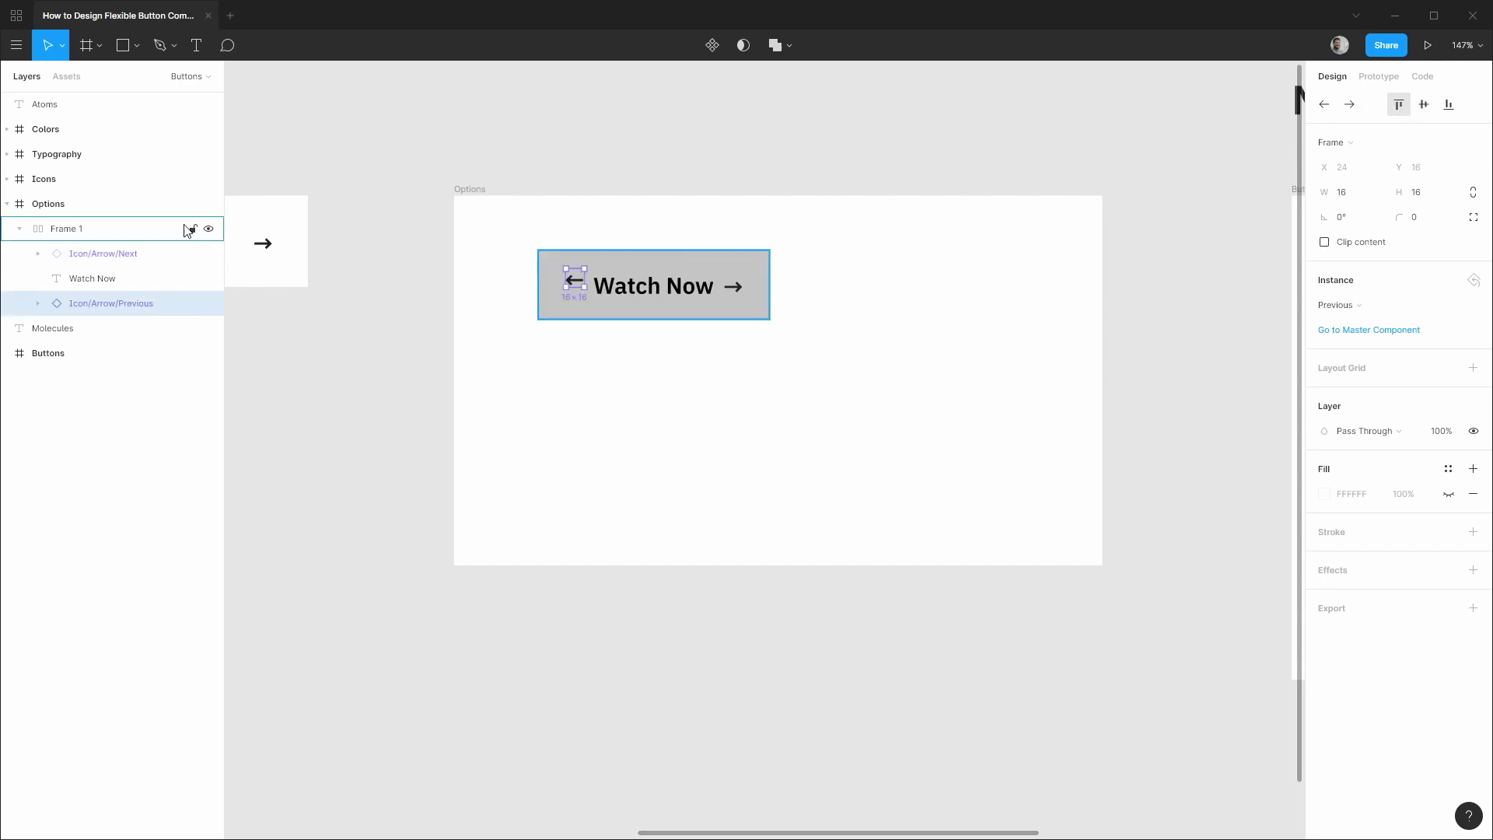
{"action": "left_click", "coordinate": [112, 253], "text": "shift"}
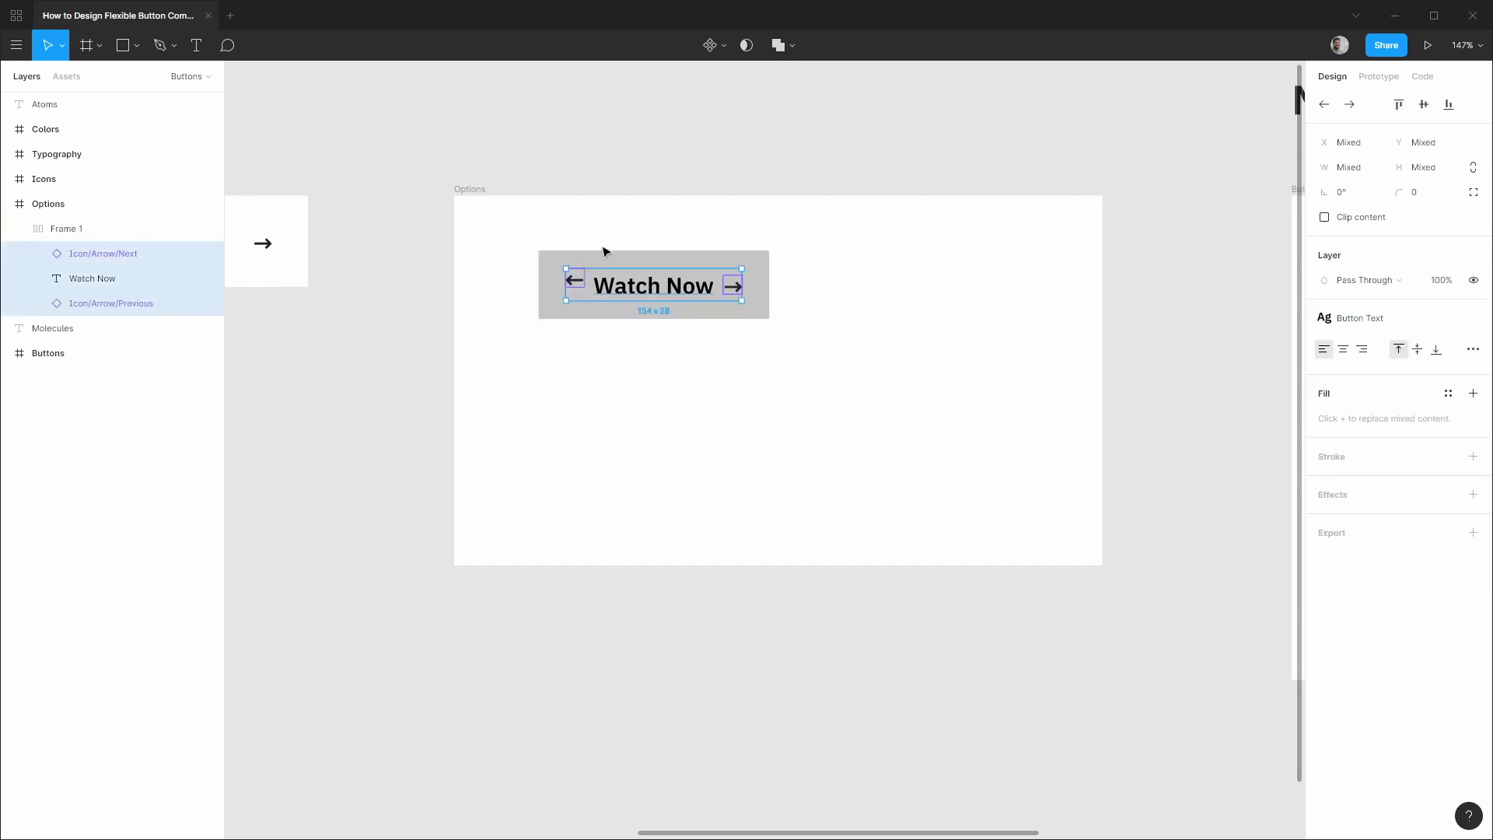
{"action": "left_click", "coordinate": [1427, 109]}
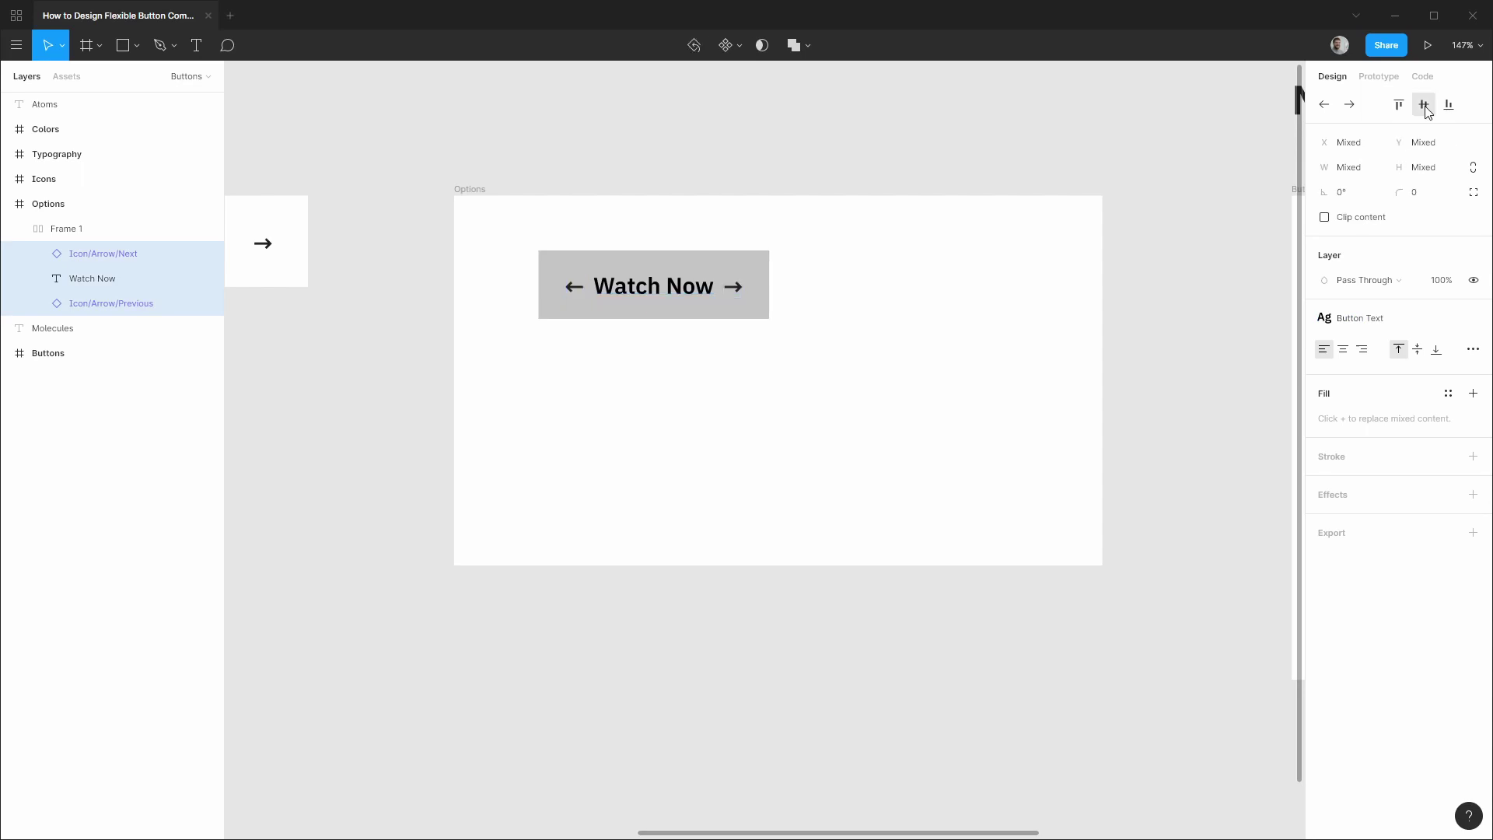
Step: Re-centre the Next arrow vertically, then hide both arrow icons so only the label shows
{"action": "left_click", "coordinate": [207, 303]}
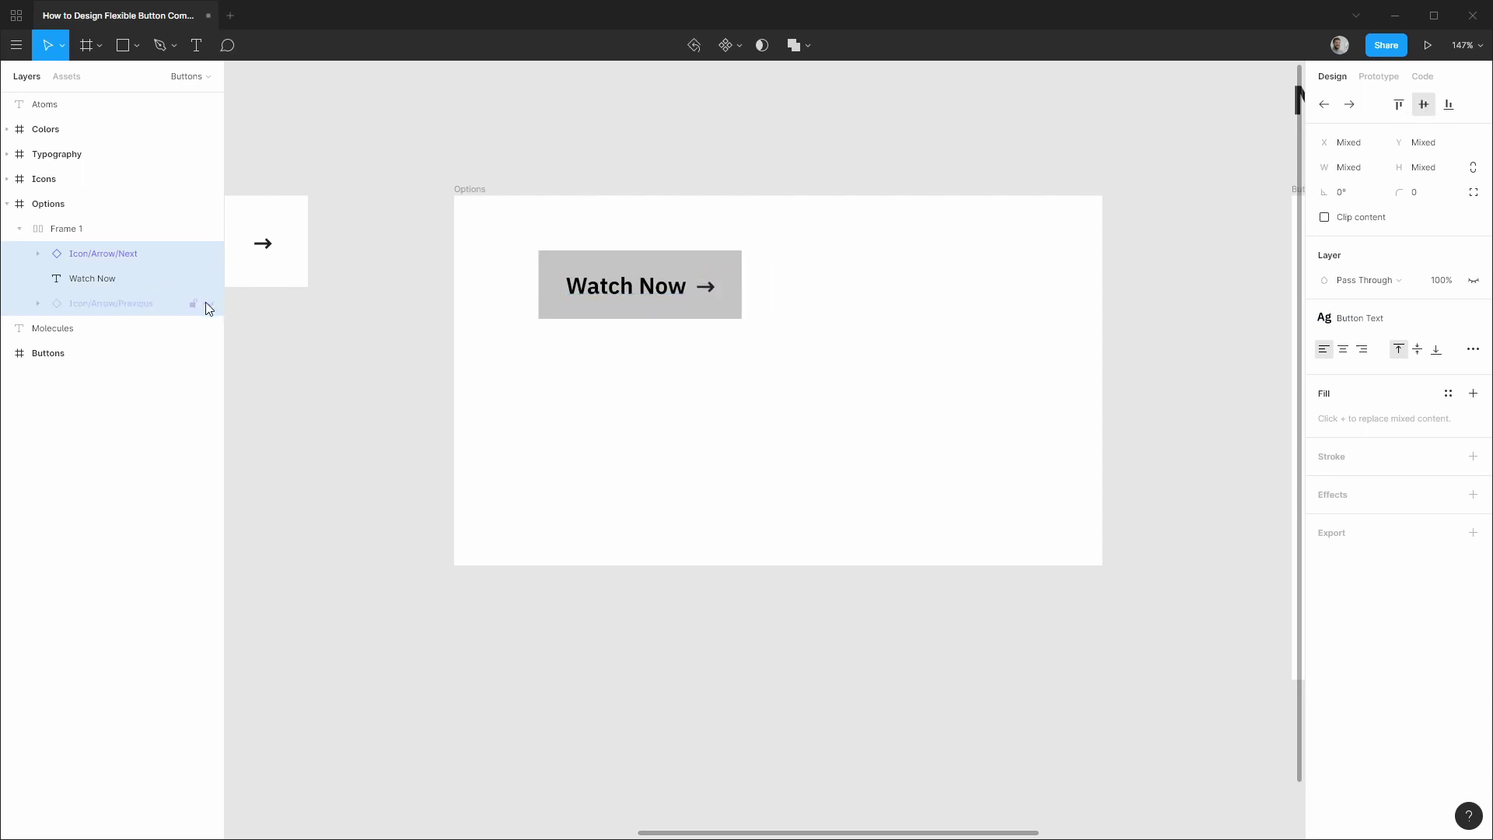
{"action": "left_click", "coordinate": [208, 254]}
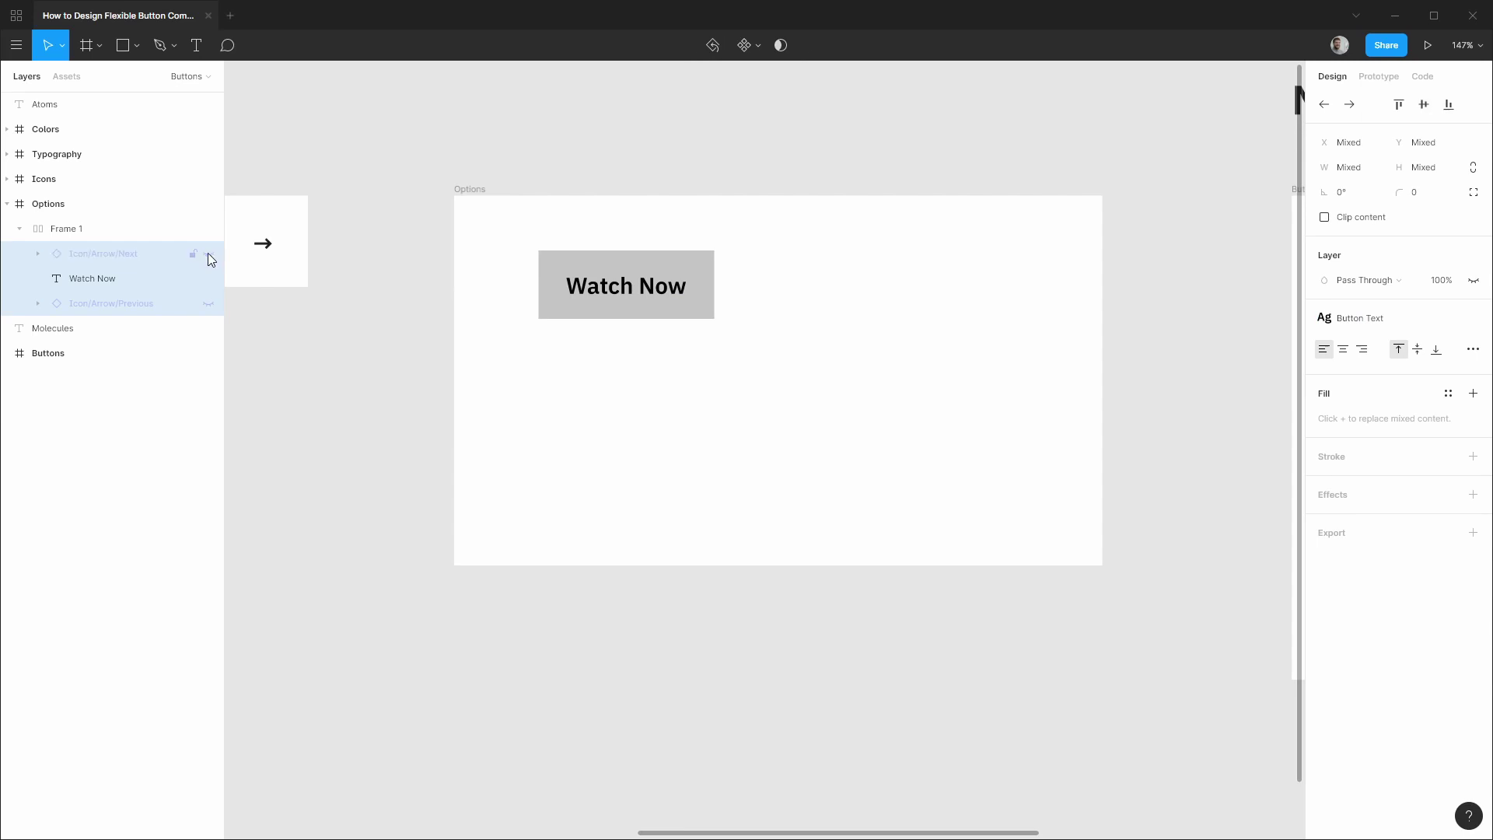
{"action": "left_click", "coordinate": [207, 253]}
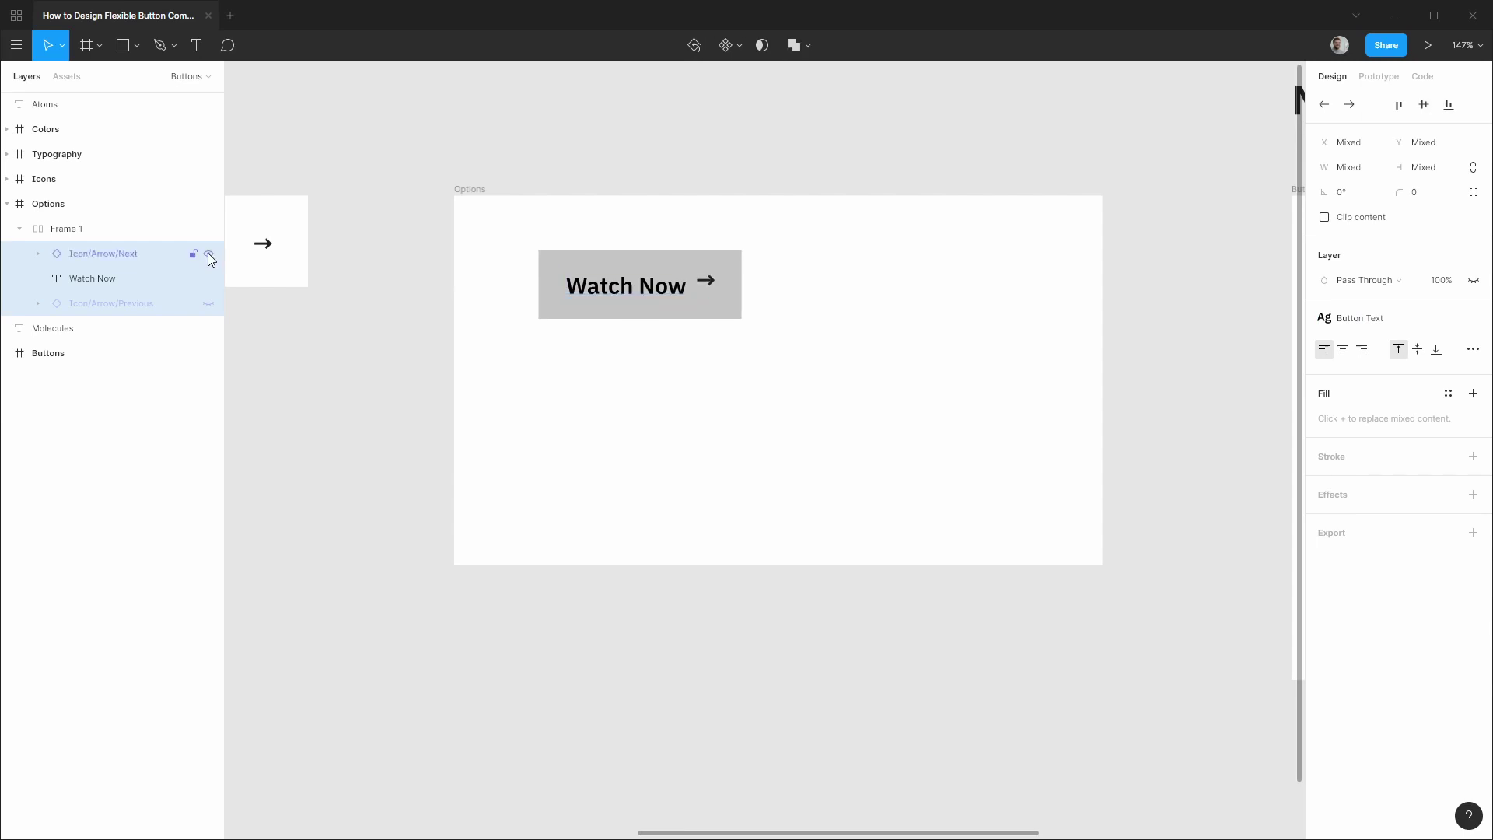
{"action": "left_click", "coordinate": [133, 255]}
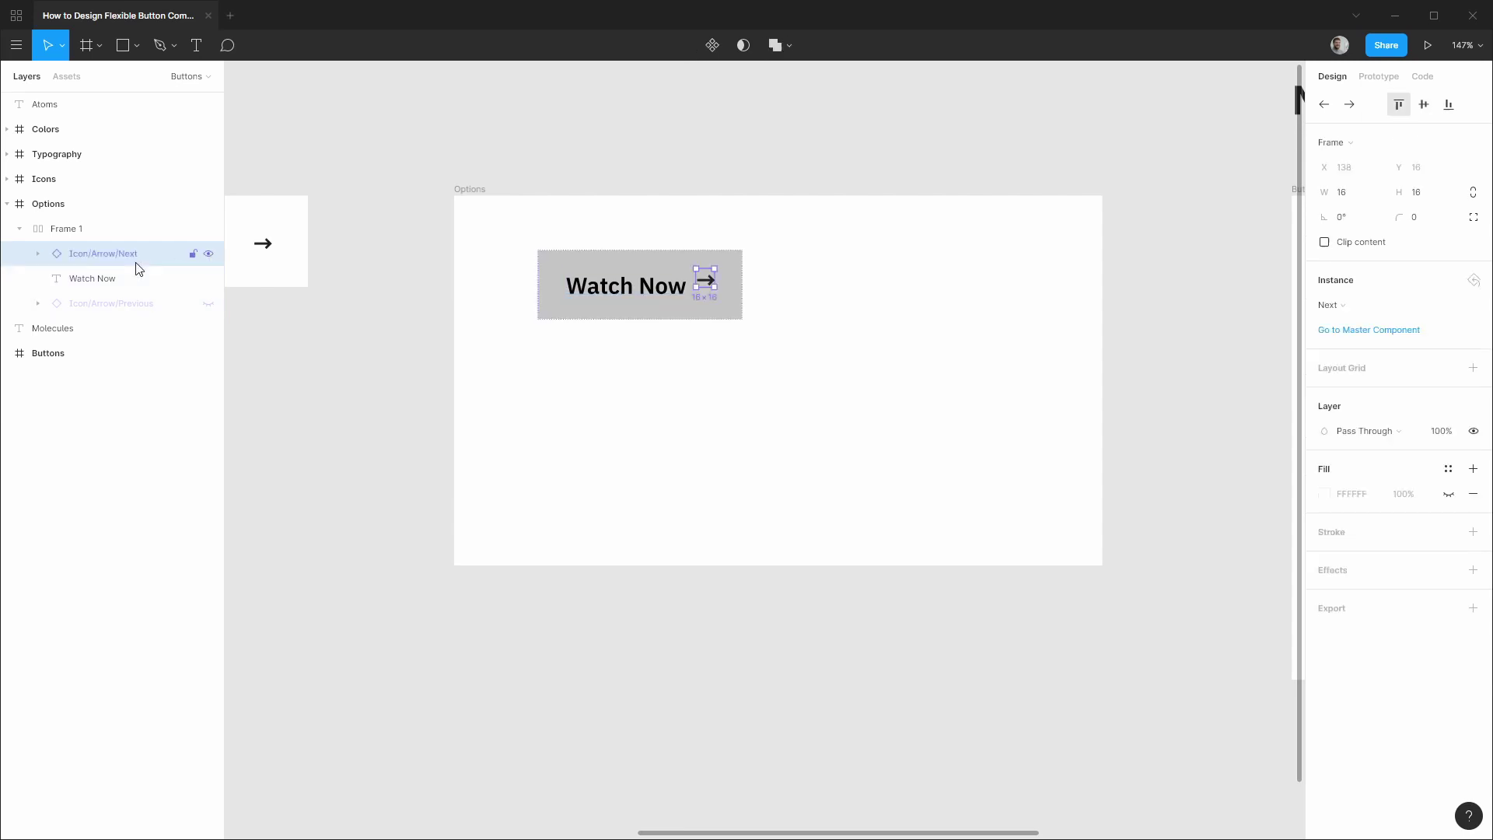
{"action": "left_click", "coordinate": [1429, 103]}
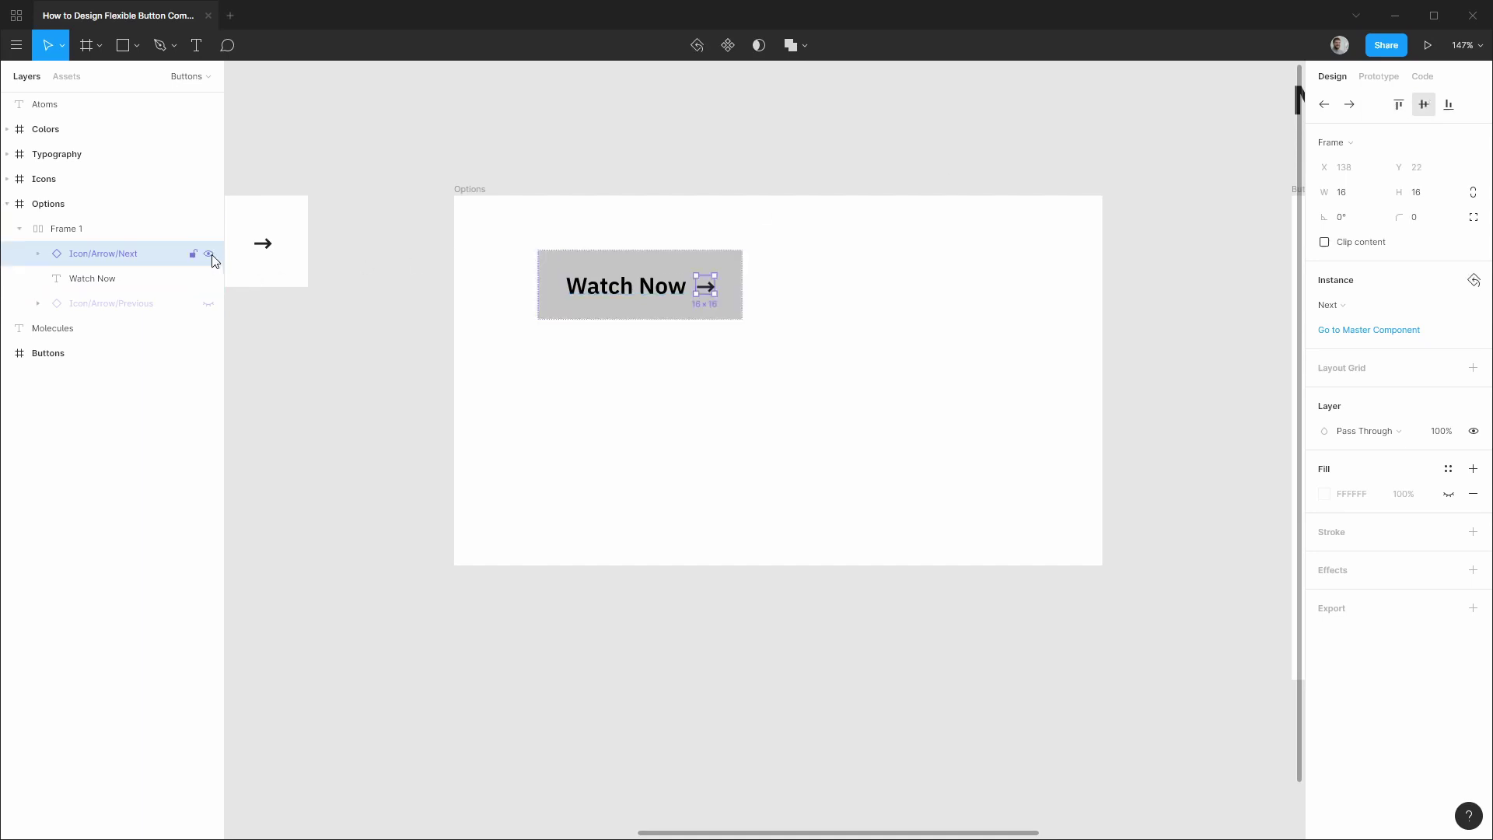
{"action": "left_click", "coordinate": [208, 253]}
{"action": "left_click", "coordinate": [208, 303]}
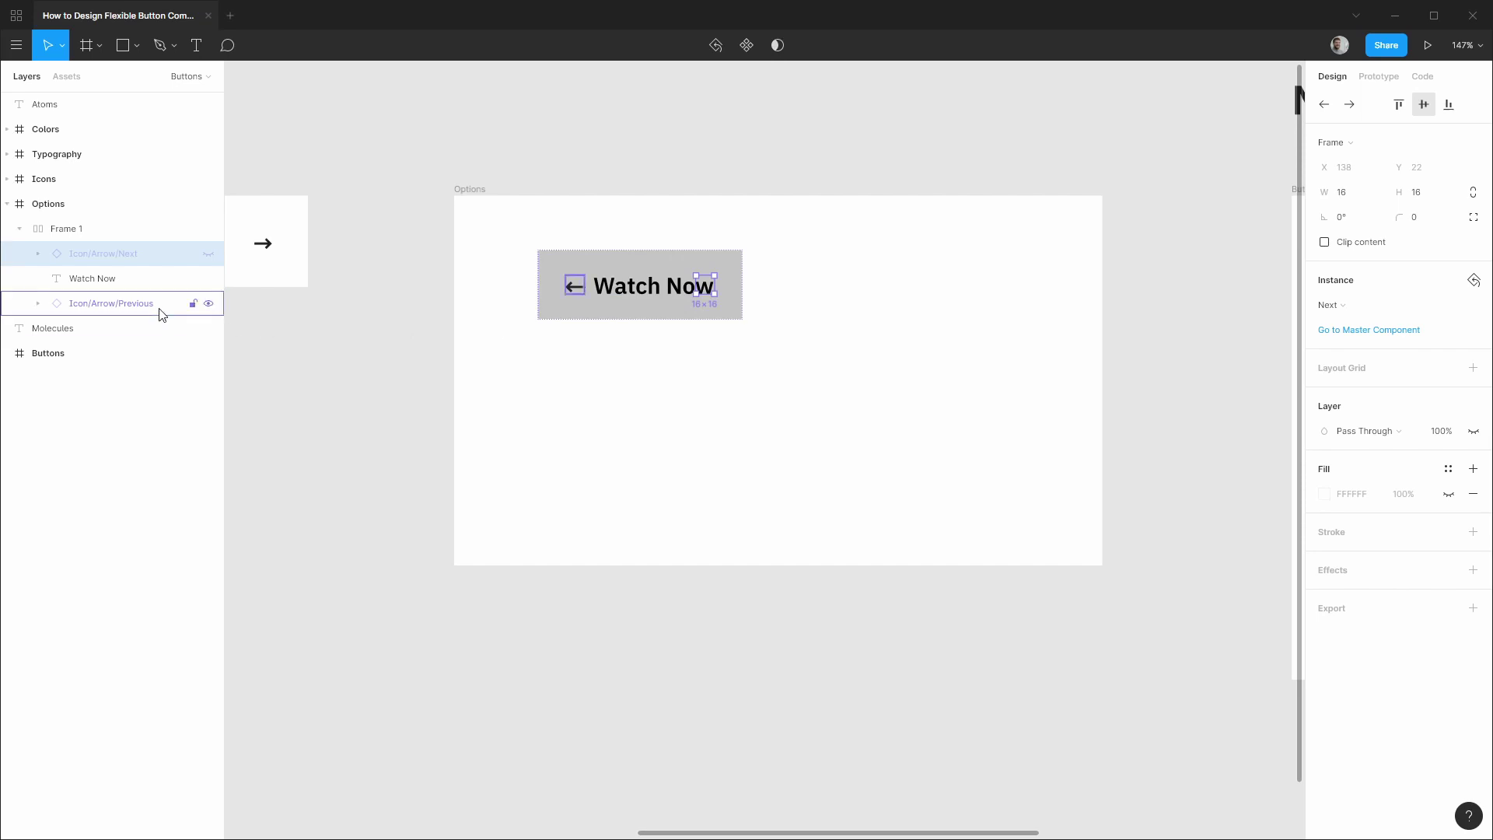
{"action": "left_click", "coordinate": [208, 304]}
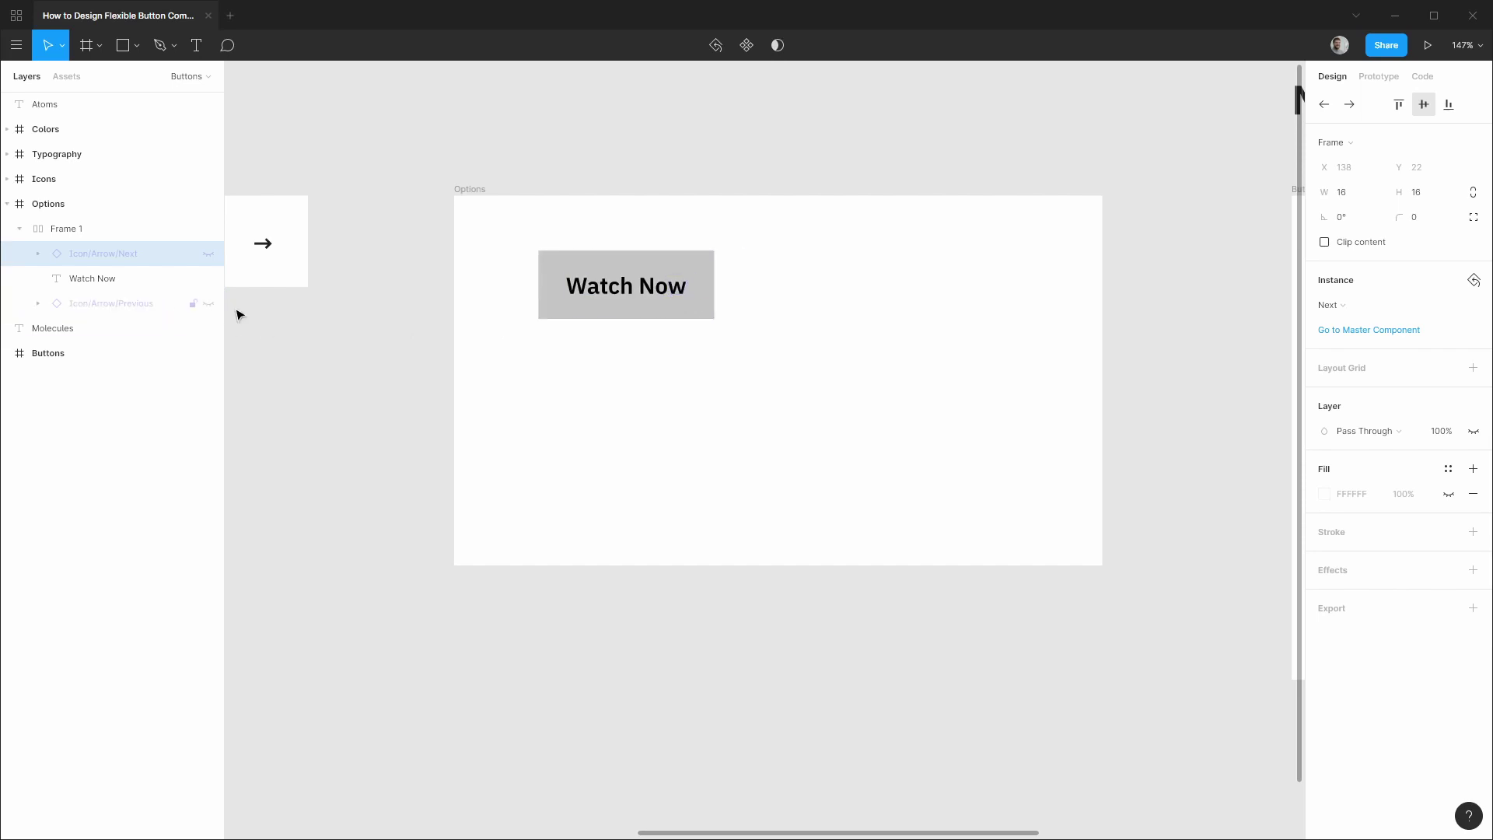
{"action": "left_click", "coordinate": [758, 399]}
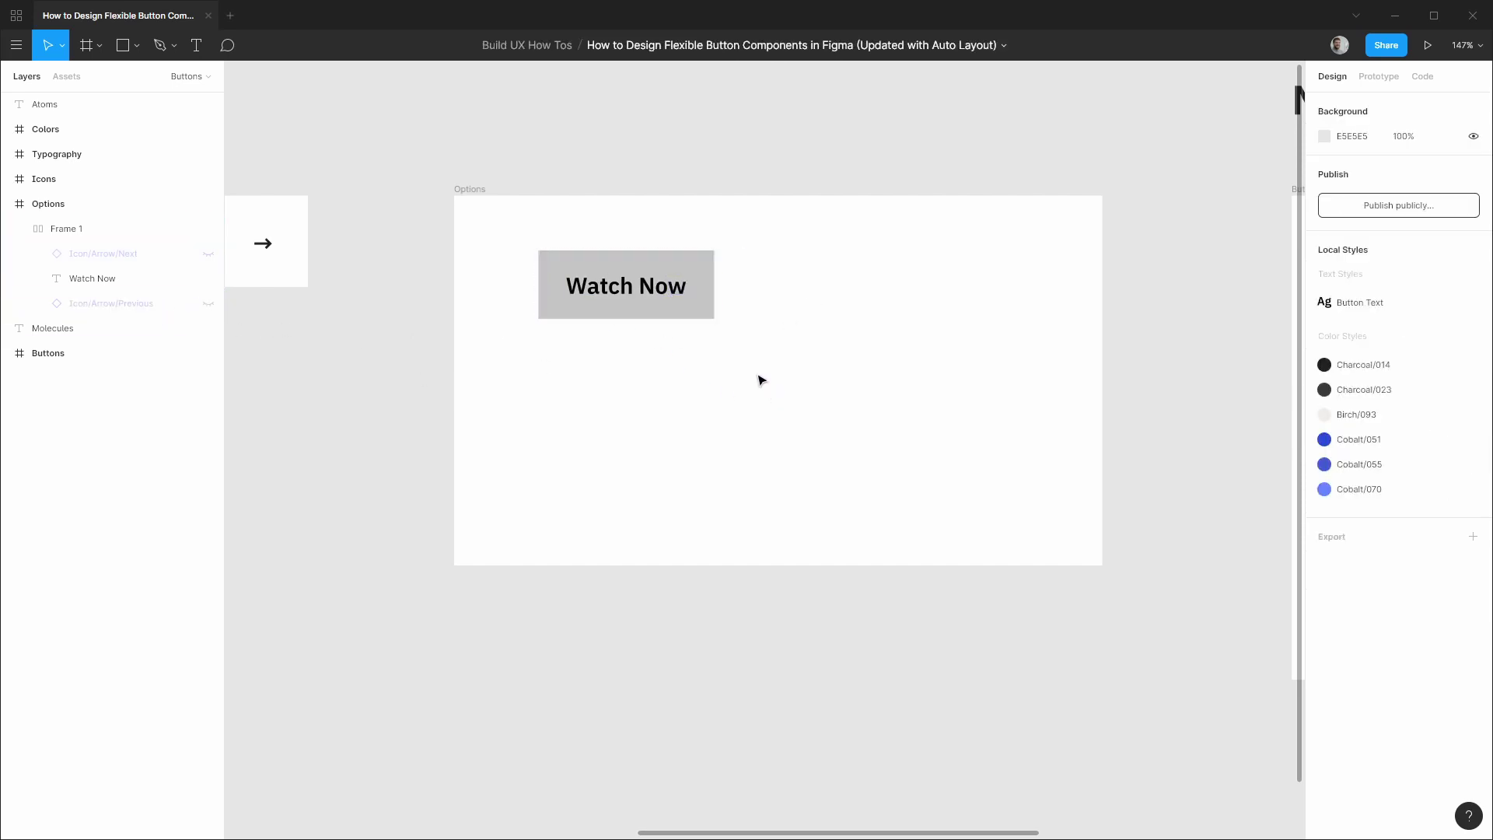
Step: Alt-drag a copy of the Watch Now button below it and order Frame 2 beneath Frame 1
{"action": "left_click", "coordinate": [674, 300]}
{"action": "left_click_drag", "start_coordinate": [674, 300], "coordinate": [671, 419]}
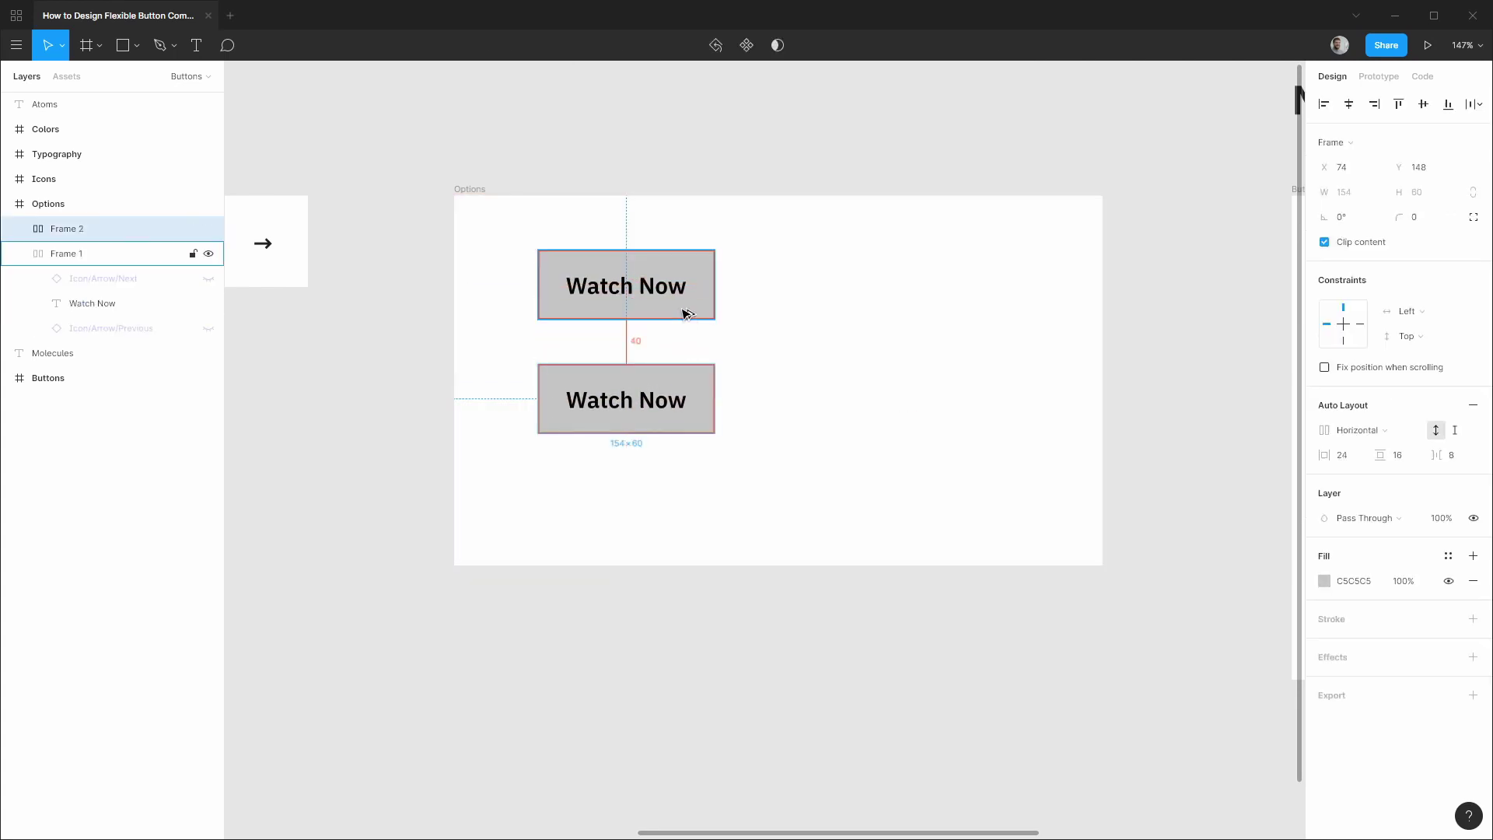
{"action": "key", "text": "shift+Up"}
{"action": "left_click_drag", "start_coordinate": [63, 228], "coordinate": [69, 345]}
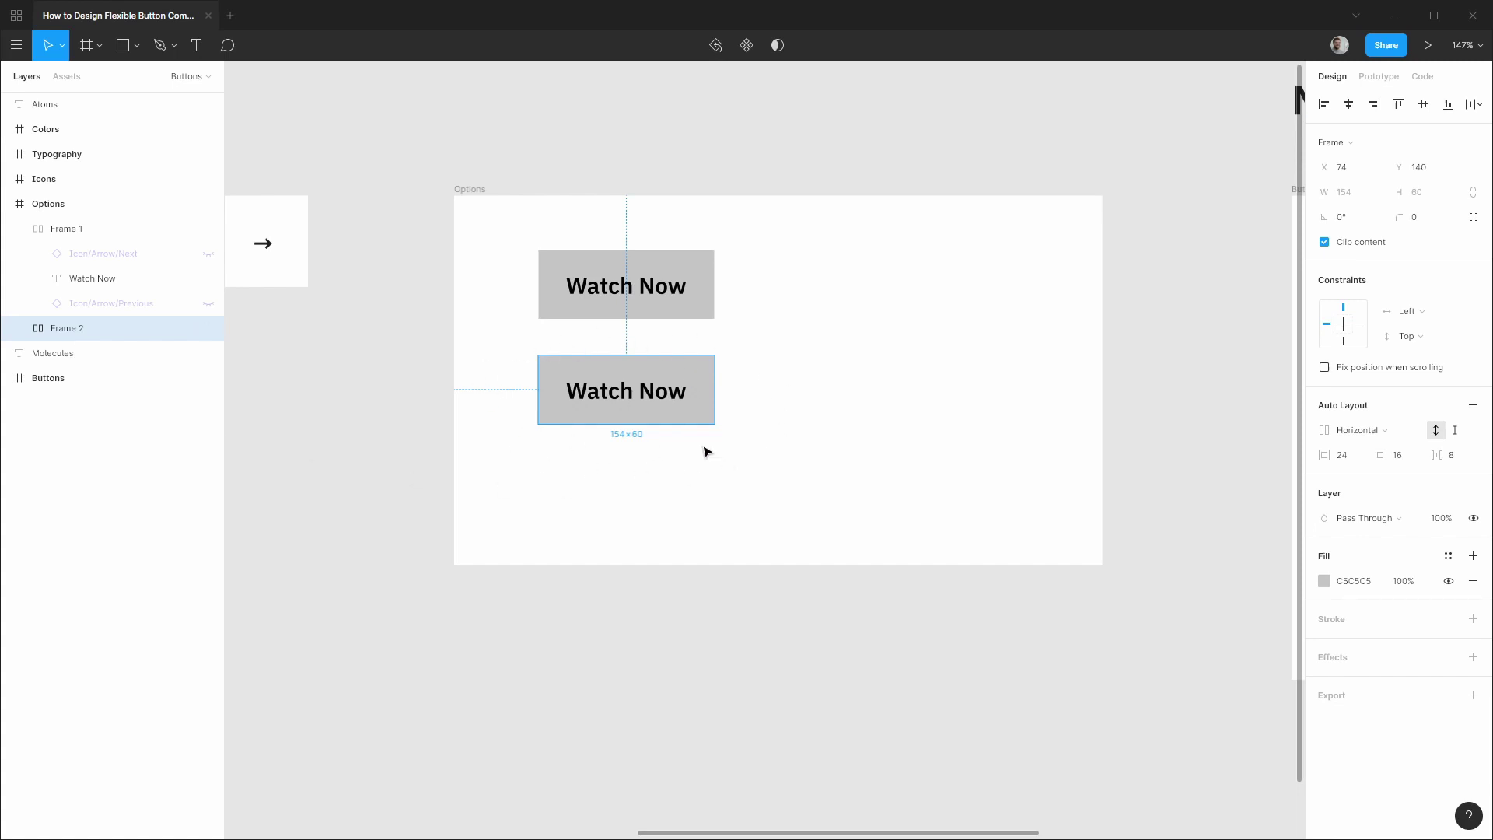
{"action": "left_click", "coordinate": [19, 328]}
{"action": "double_click", "coordinate": [81, 337]}
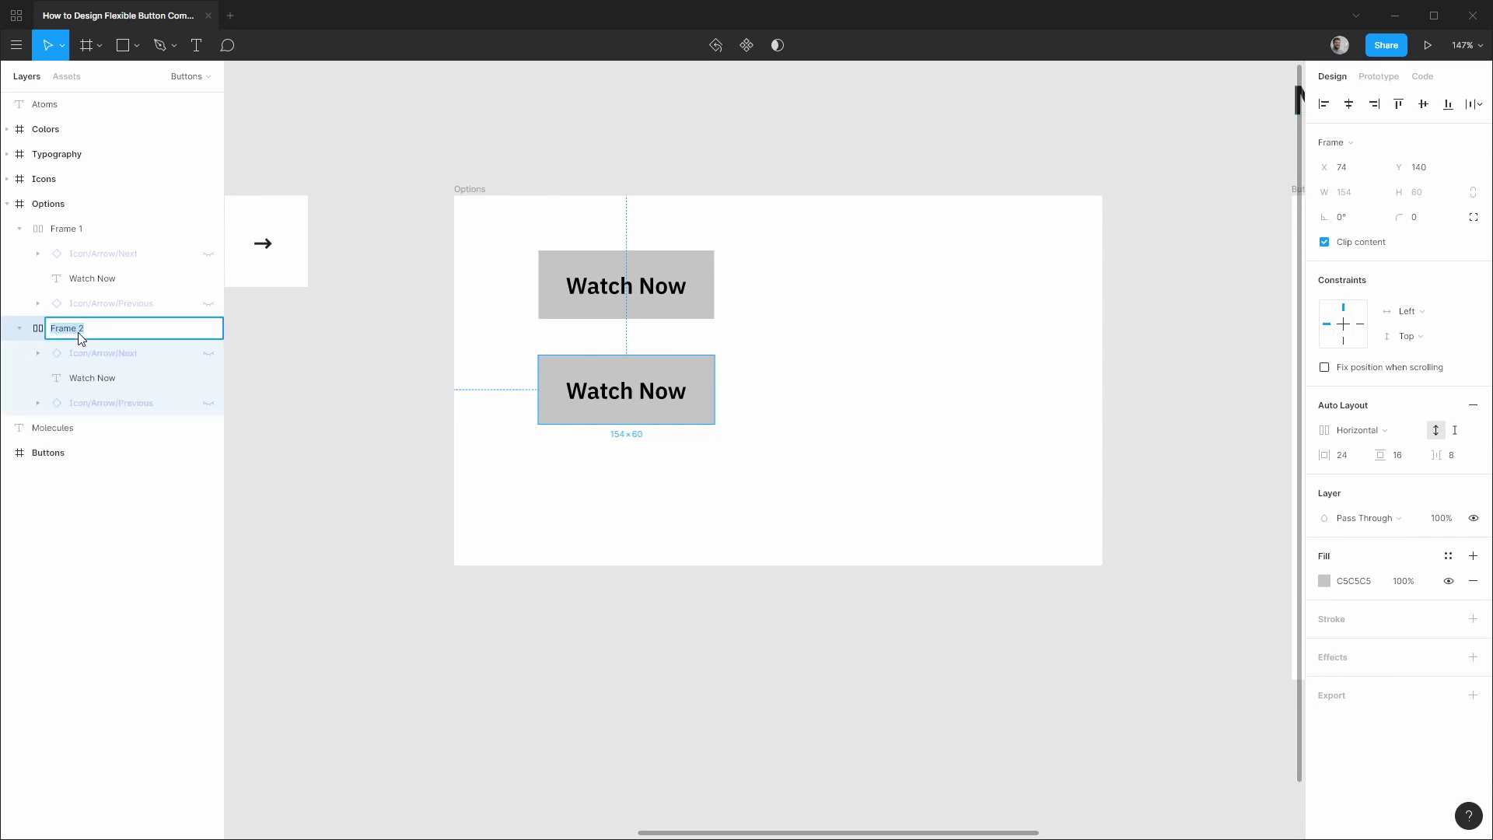
Step: Name the copy Button/Plate and wrap it in an auto-layout frame with 0 item spacing
{"action": "type", "text": "Button/Plate"}
{"action": "key", "text": "Return"}
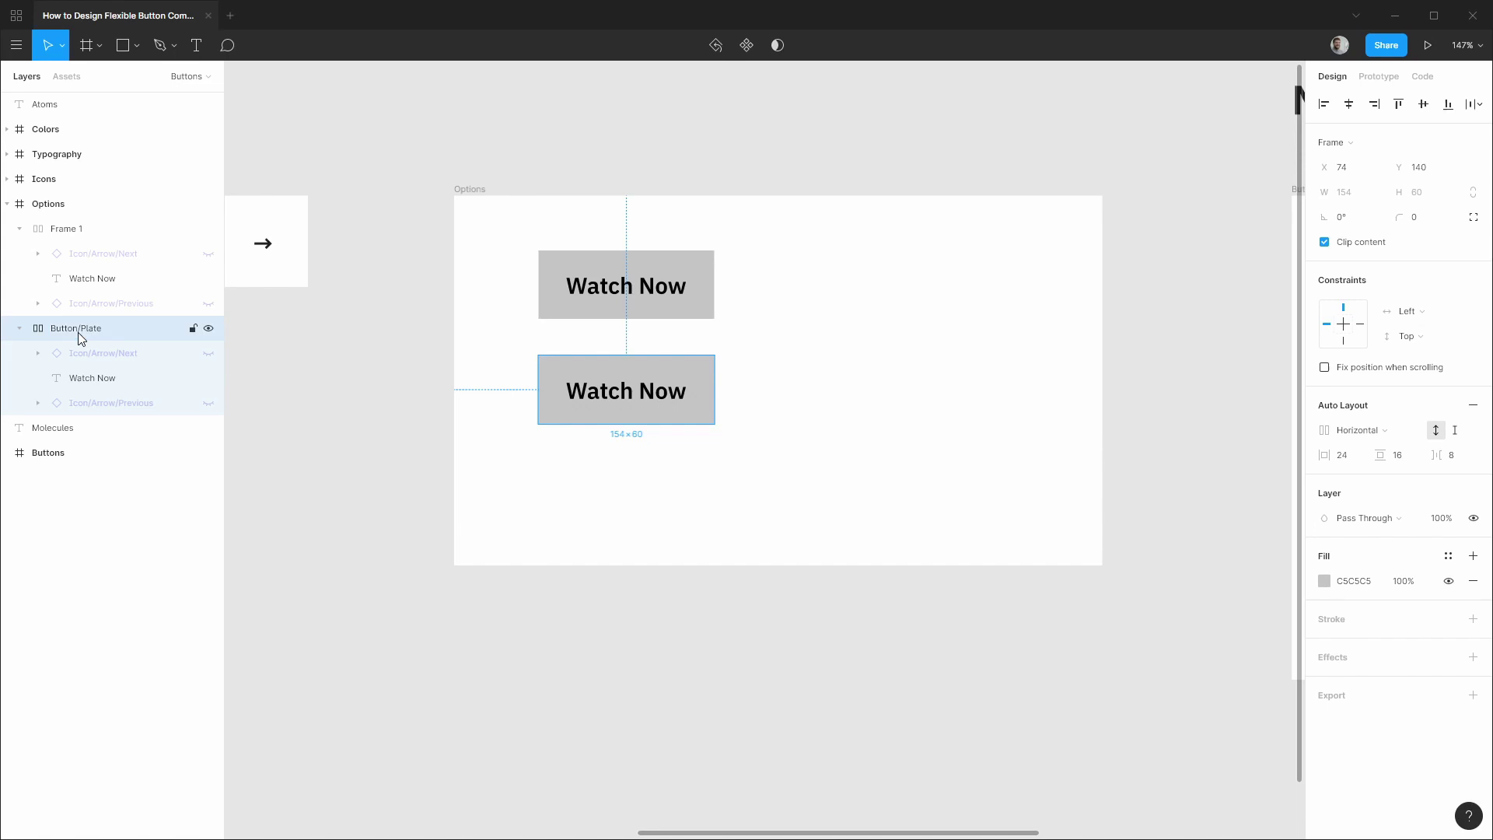
{"action": "key", "text": "shift+a"}
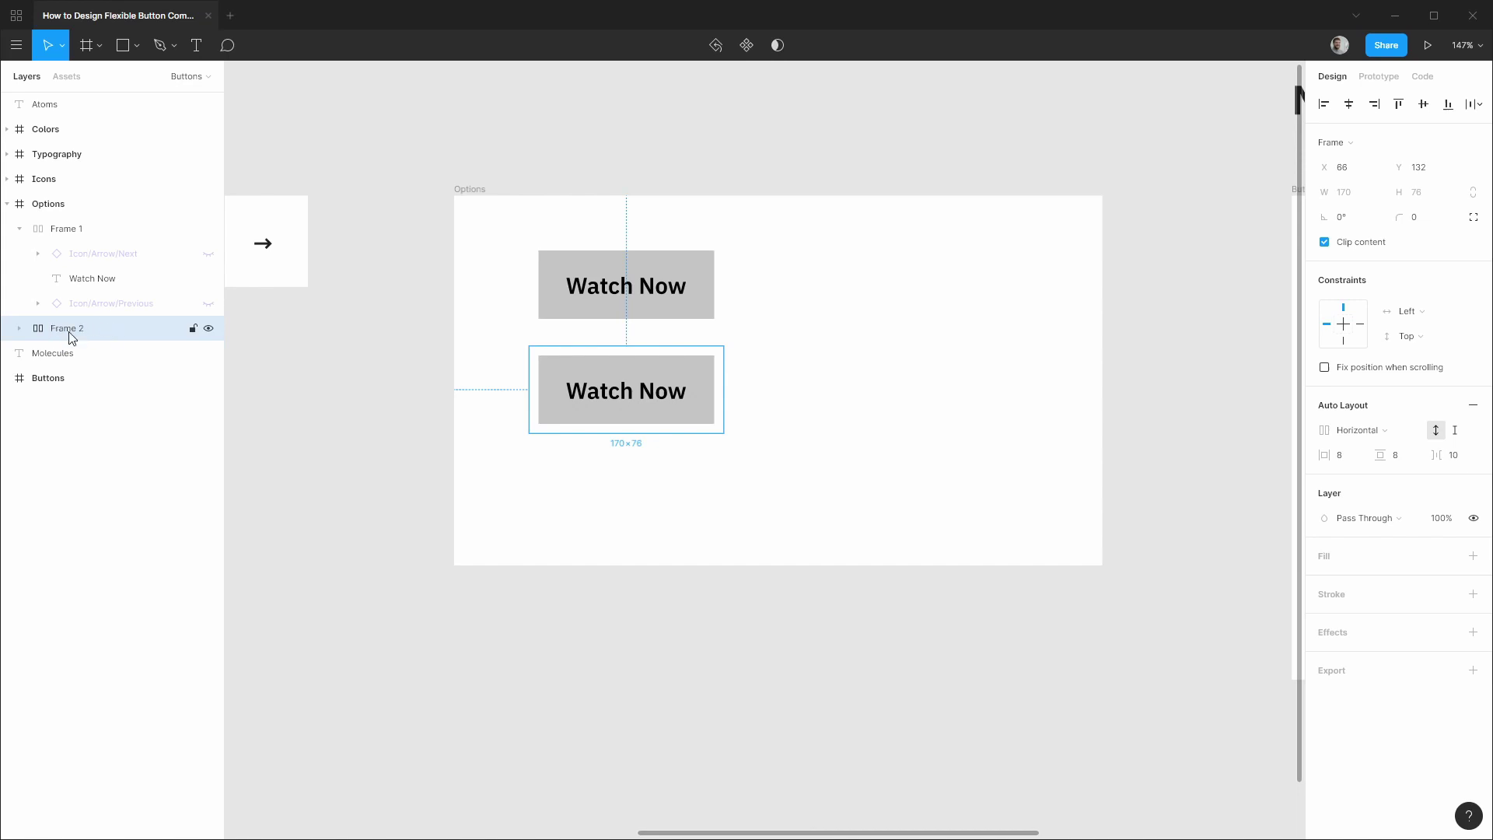
{"action": "left_click", "coordinate": [20, 329]}
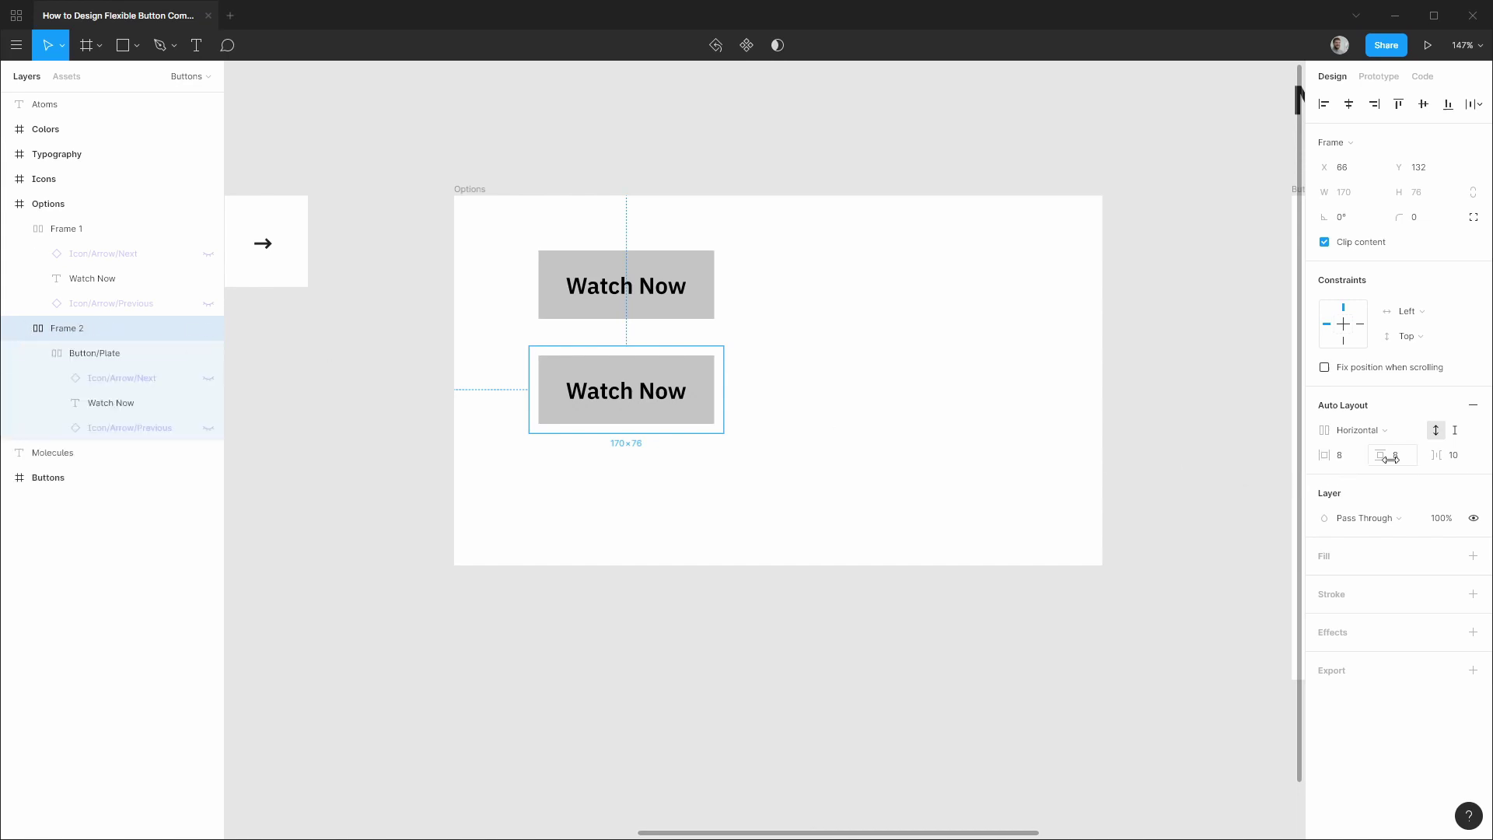
{"action": "left_click", "coordinate": [1457, 458]}
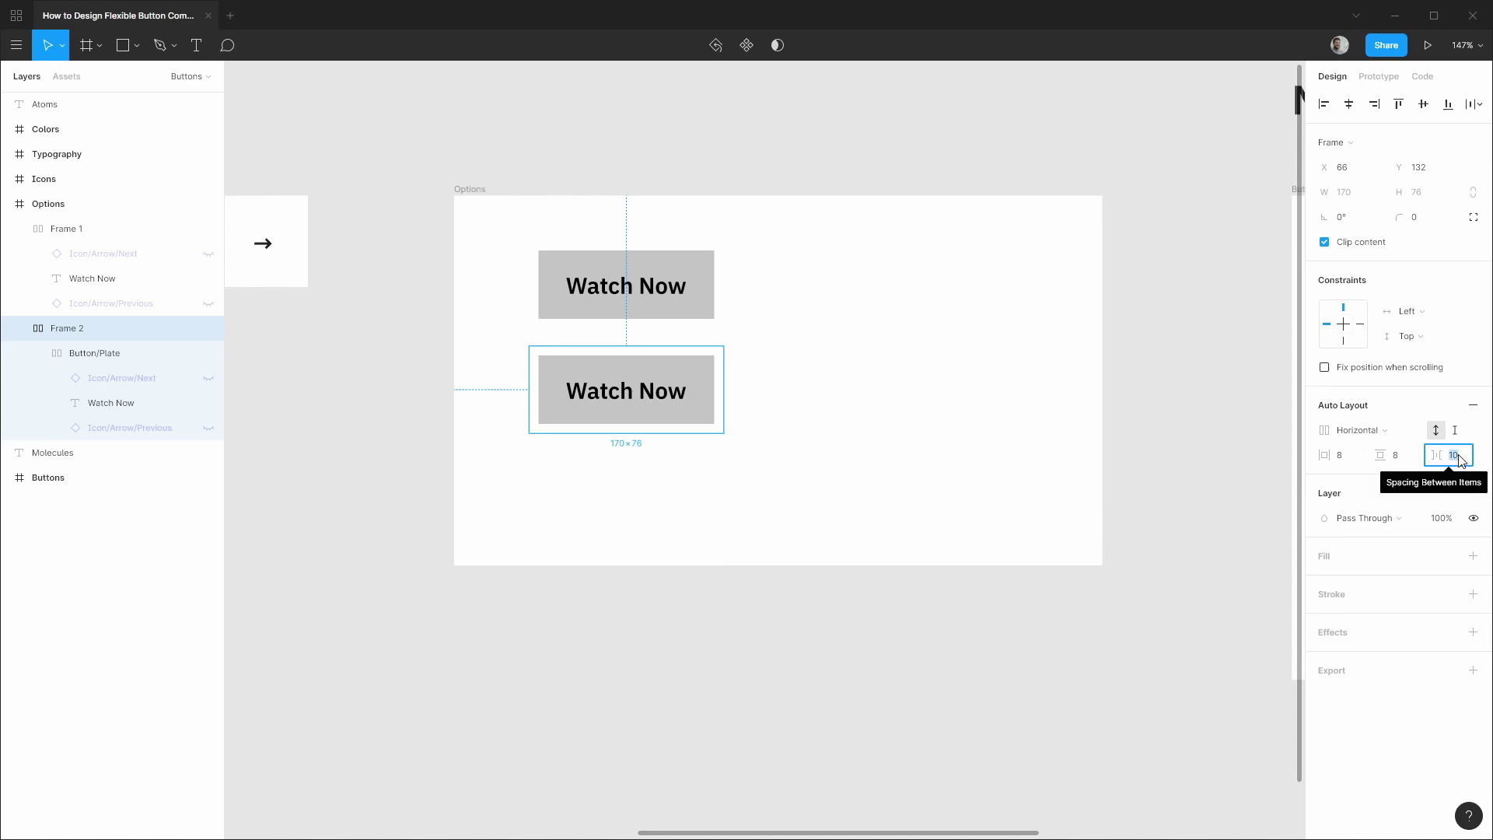
{"action": "type", "text": "0"}
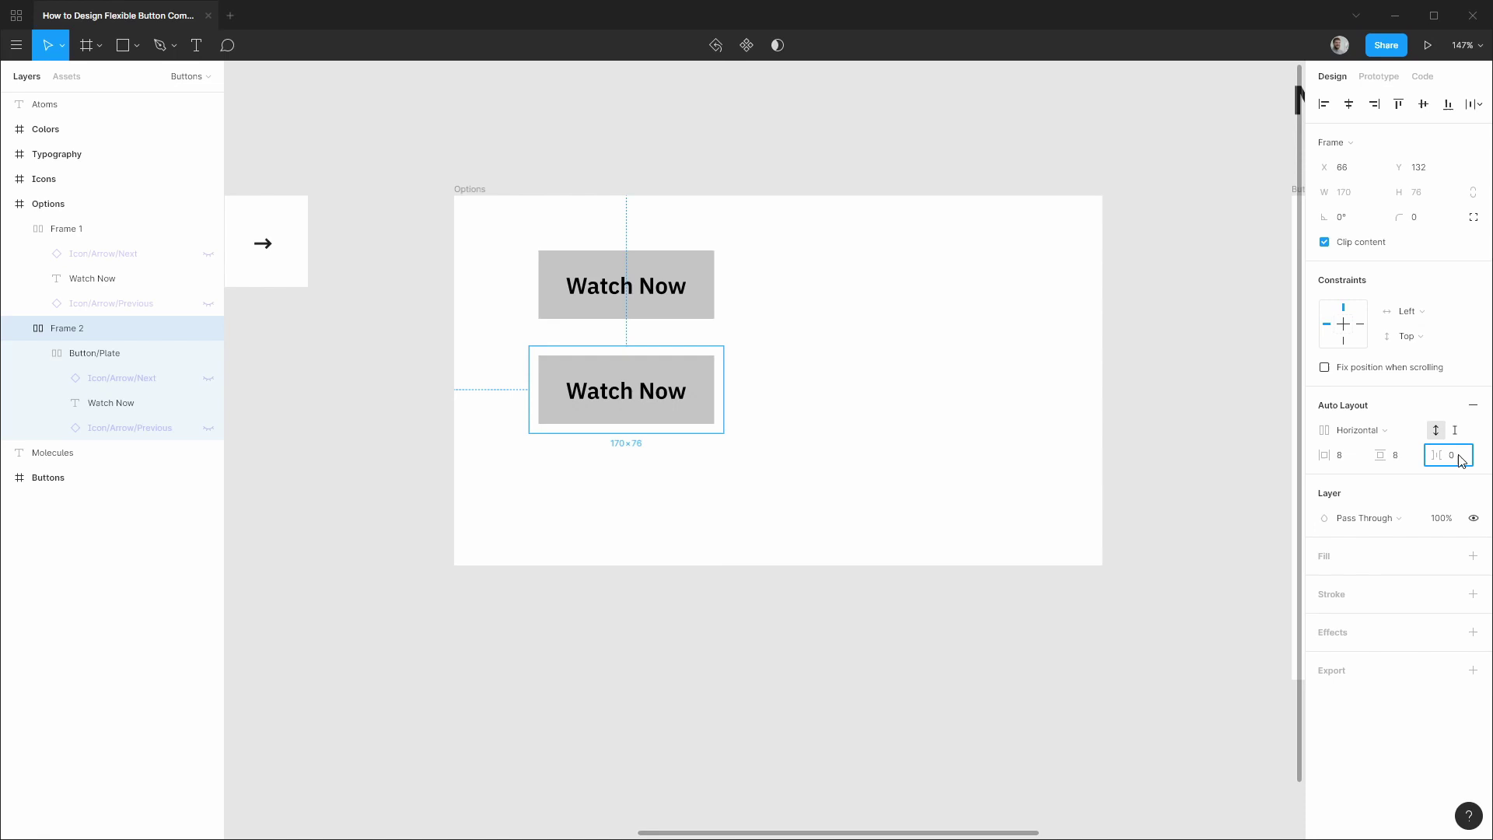
{"action": "key", "text": "Return"}
Step: Add a 4 px Charcoal/014 stroke to the wrapping frame
{"action": "left_click", "coordinate": [1474, 597]}
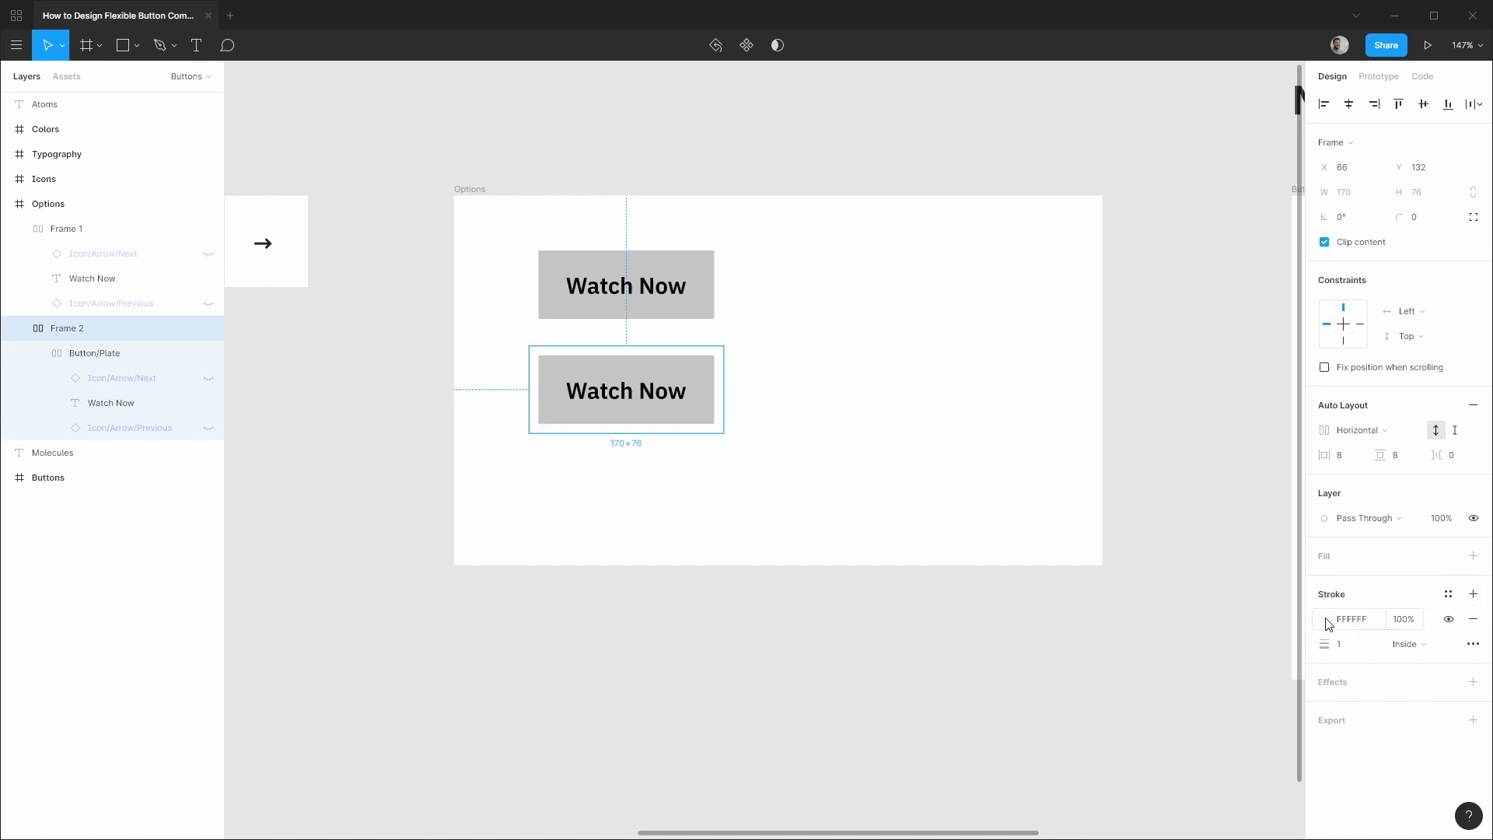
{"action": "left_click", "coordinate": [1448, 594]}
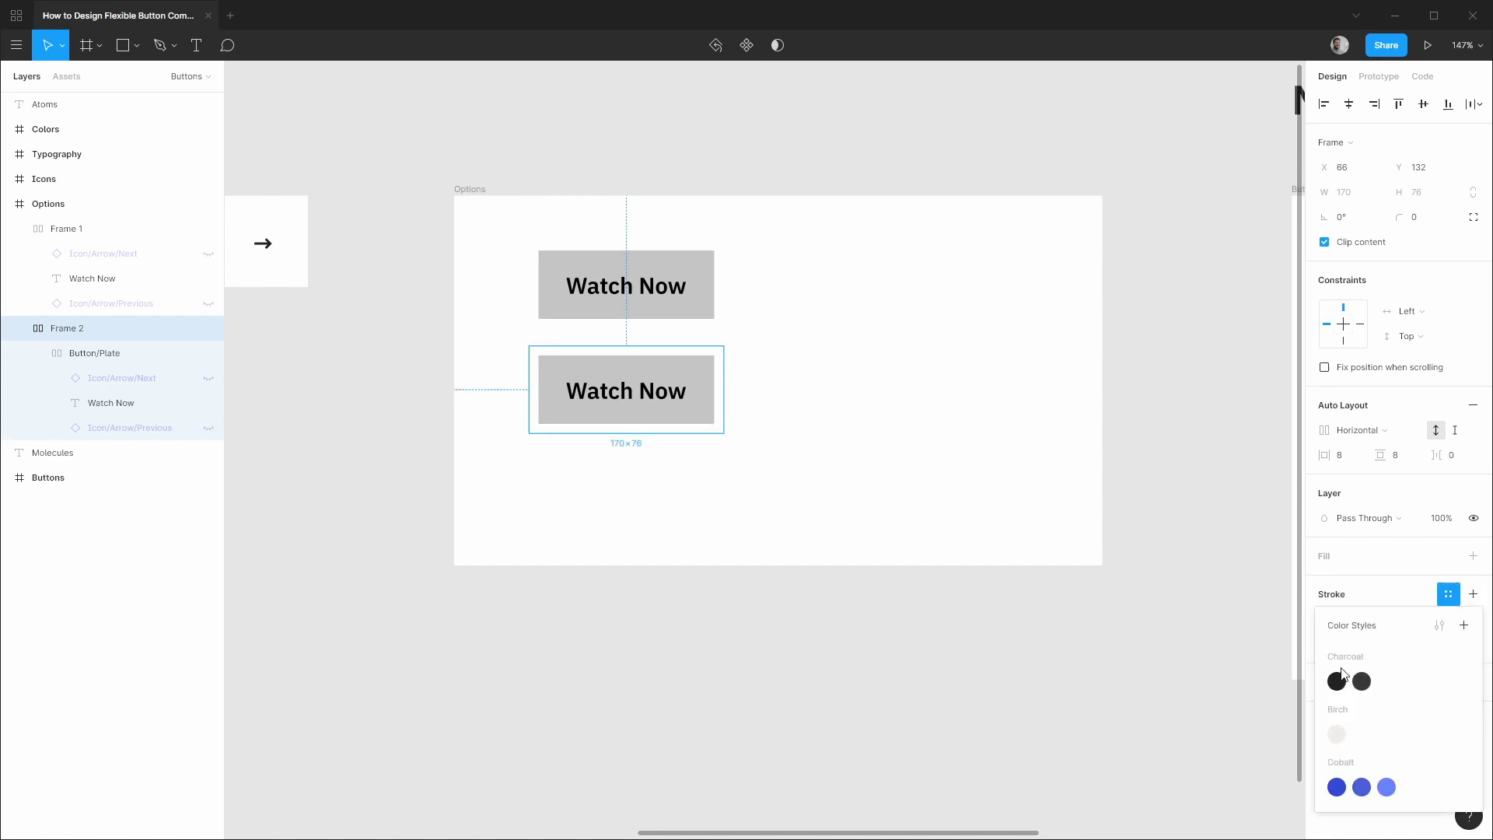
{"action": "left_click", "coordinate": [1338, 682]}
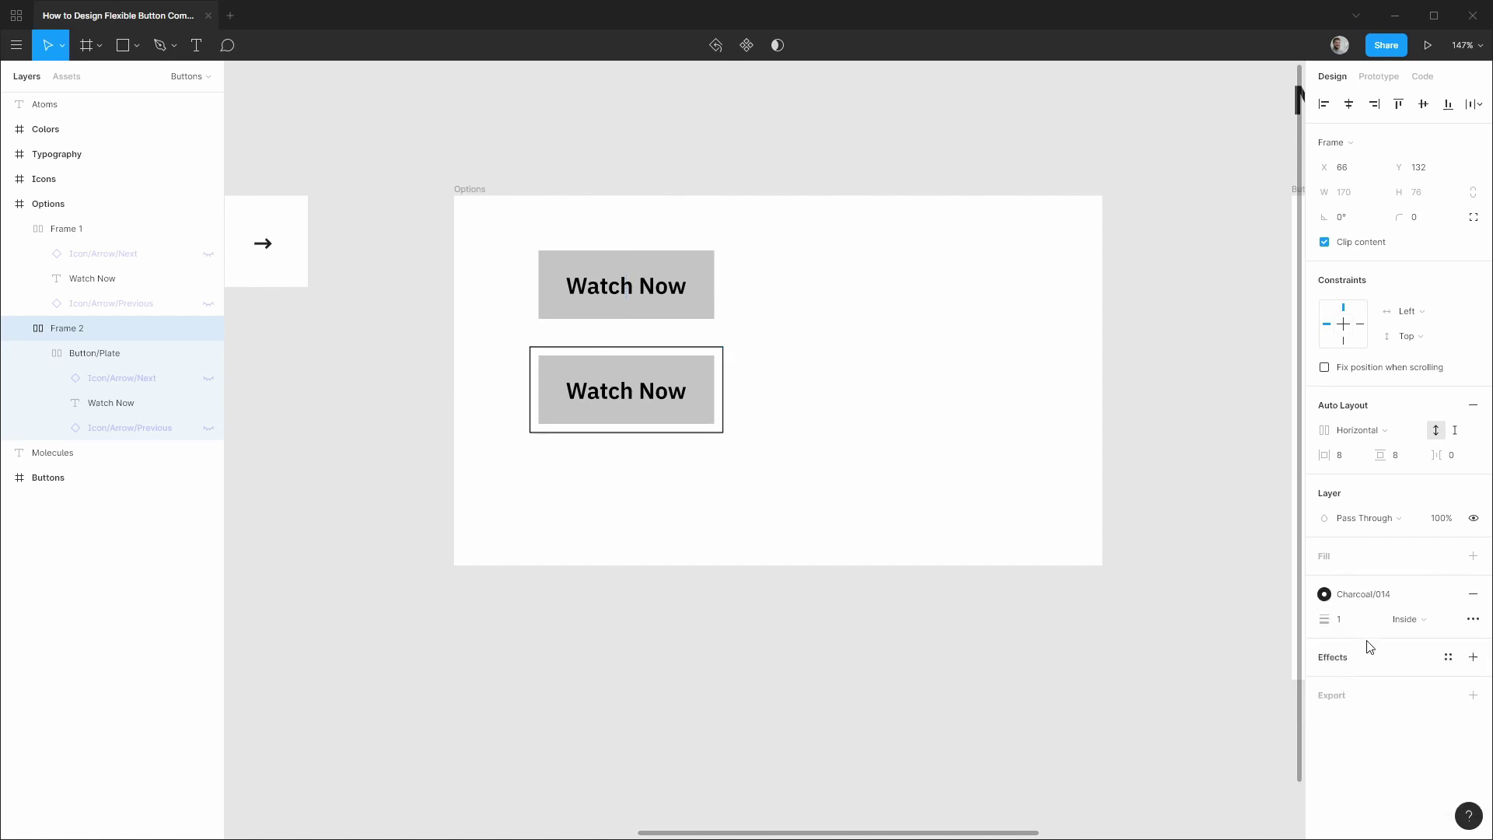
{"action": "left_click", "coordinate": [1372, 620]}
{"action": "type", "text": "4"}
{"action": "key", "text": "Return"}
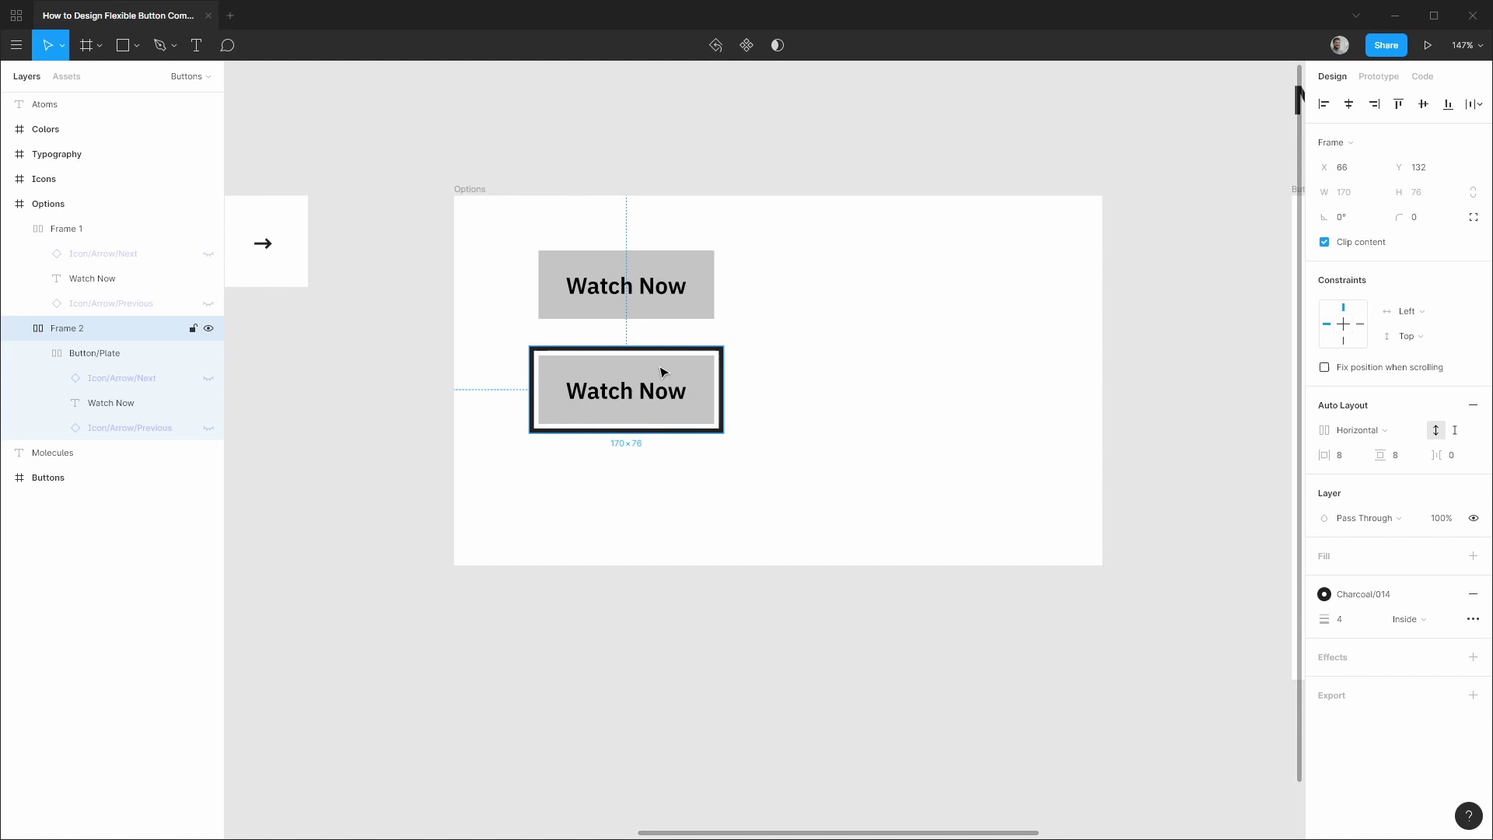
Step: Alt-drag a copy of the bordered frame to sit 32 px below it
{"action": "left_click", "coordinate": [100, 360]}
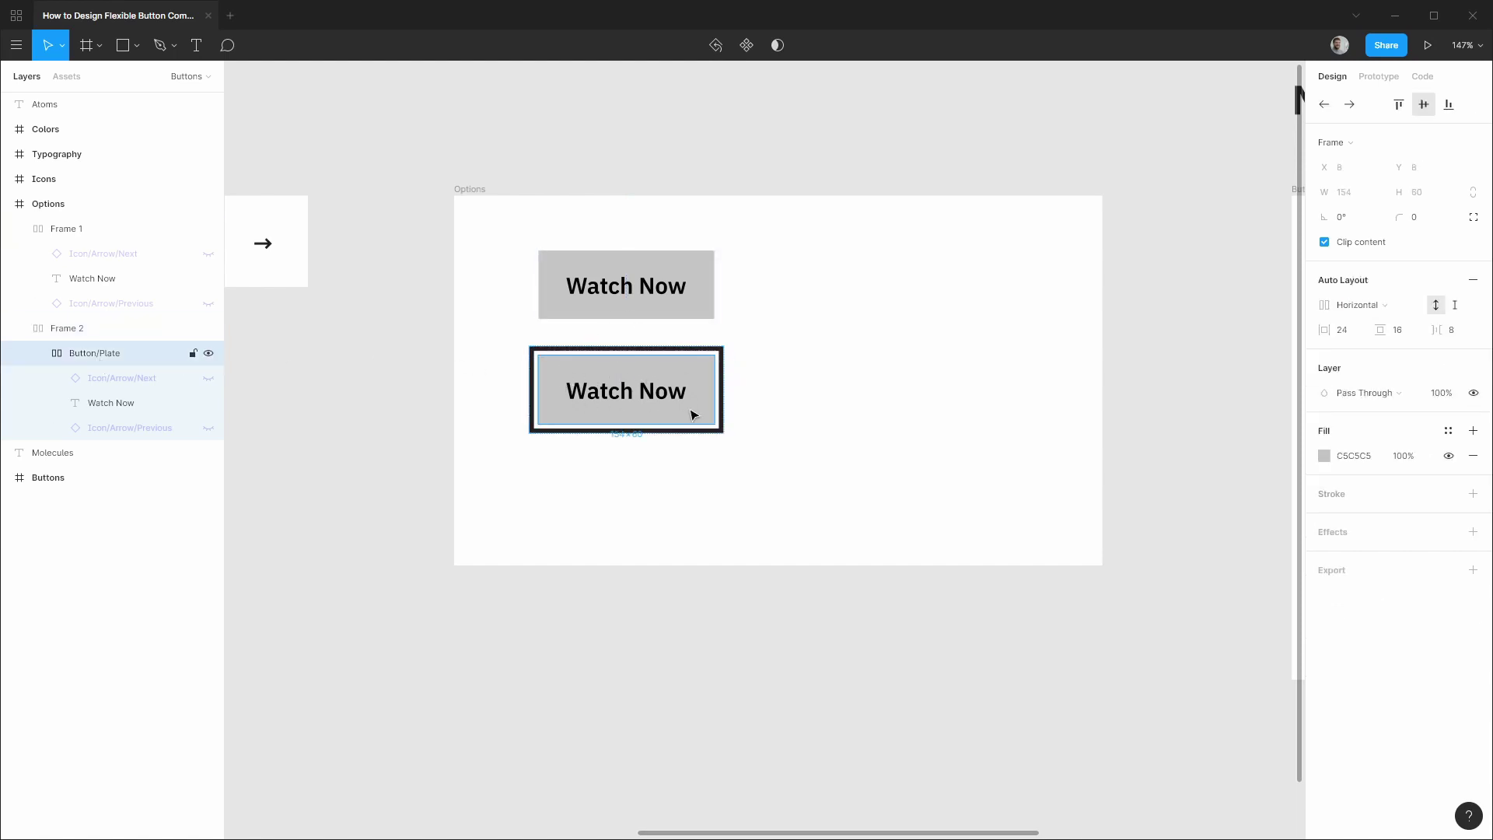
{"action": "key", "text": "alt"}
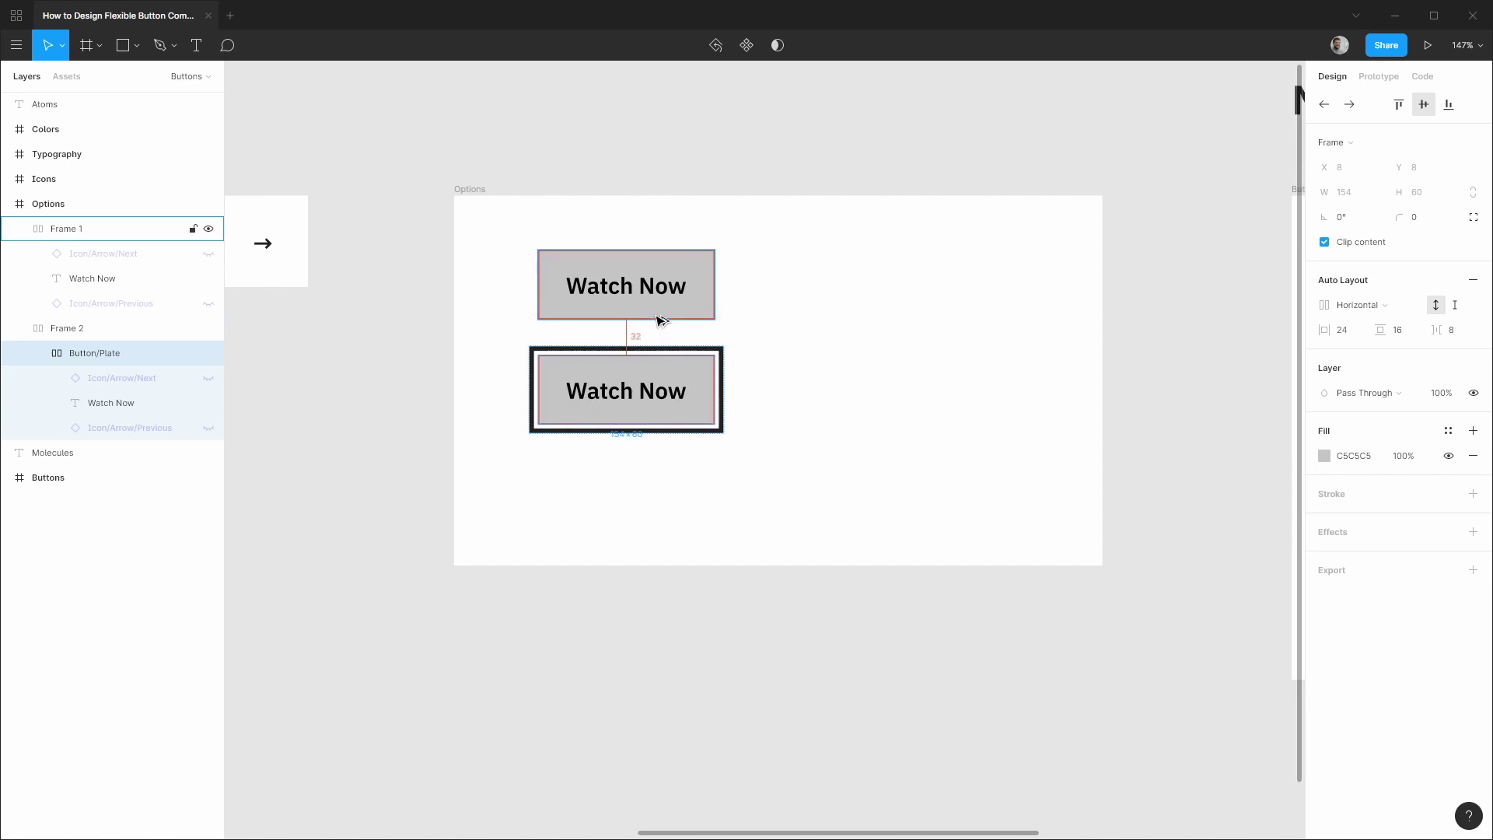
{"action": "left_click", "coordinate": [116, 328]}
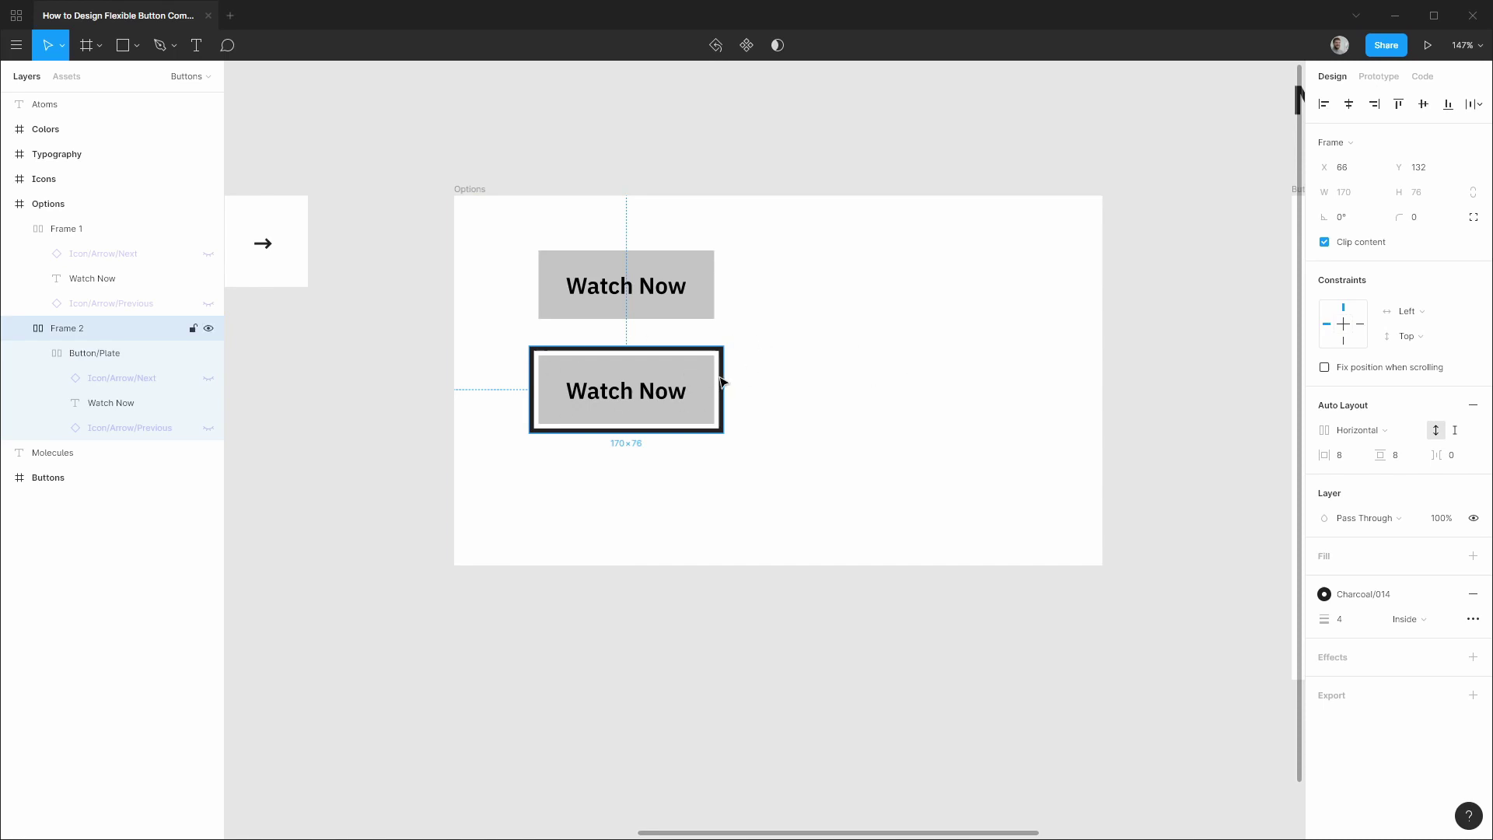
{"action": "left_click_drag", "start_coordinate": [688, 394], "coordinate": [682, 516]}
{"action": "left_click_drag", "start_coordinate": [43, 334], "coordinate": [50, 471]}
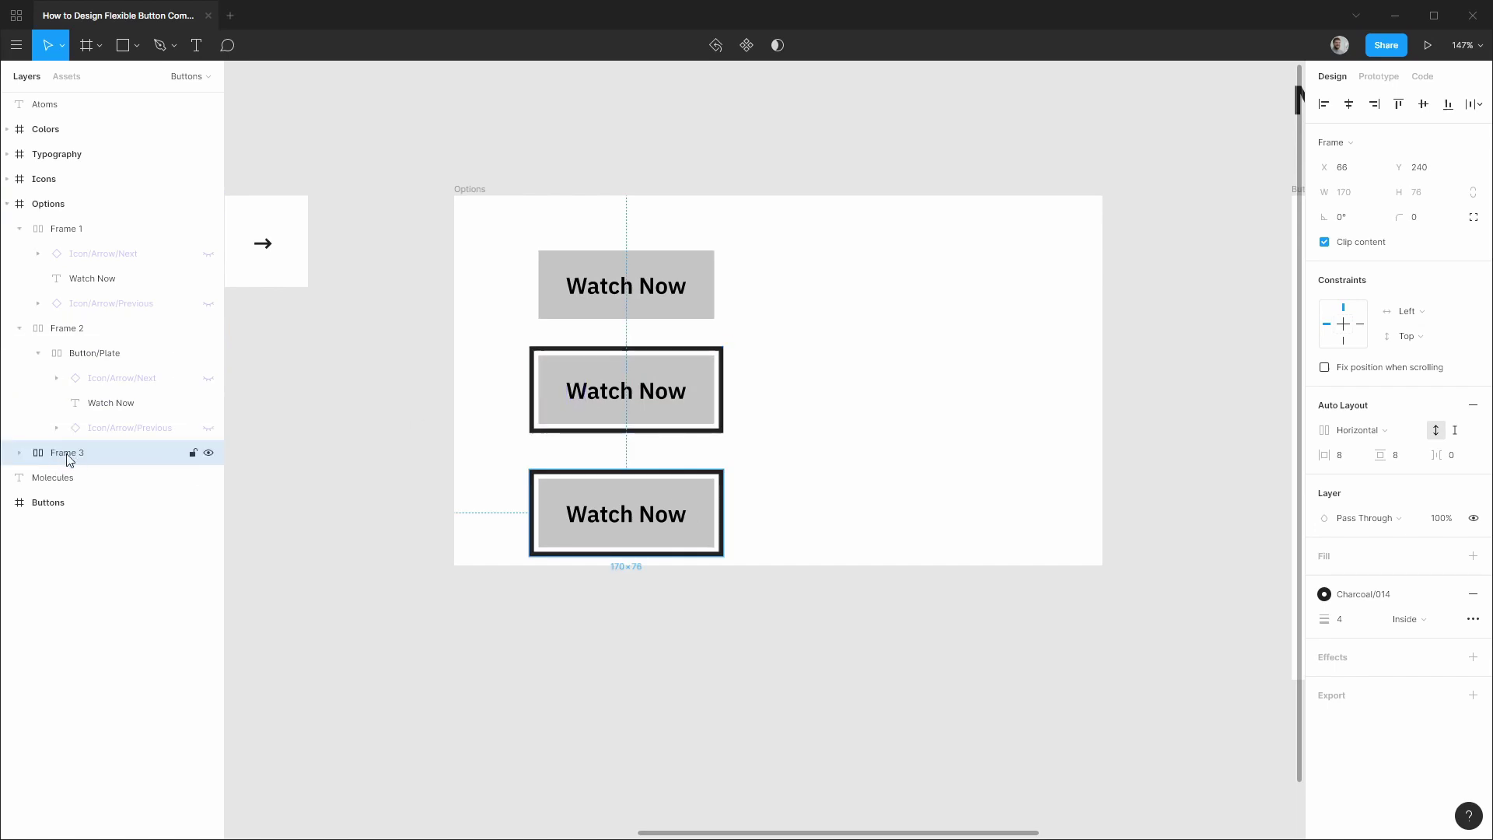
Step: Rename Frame 2 and Frame 3 each to 'Button/Focus Indicator'
{"action": "left_click", "coordinate": [18, 453]}
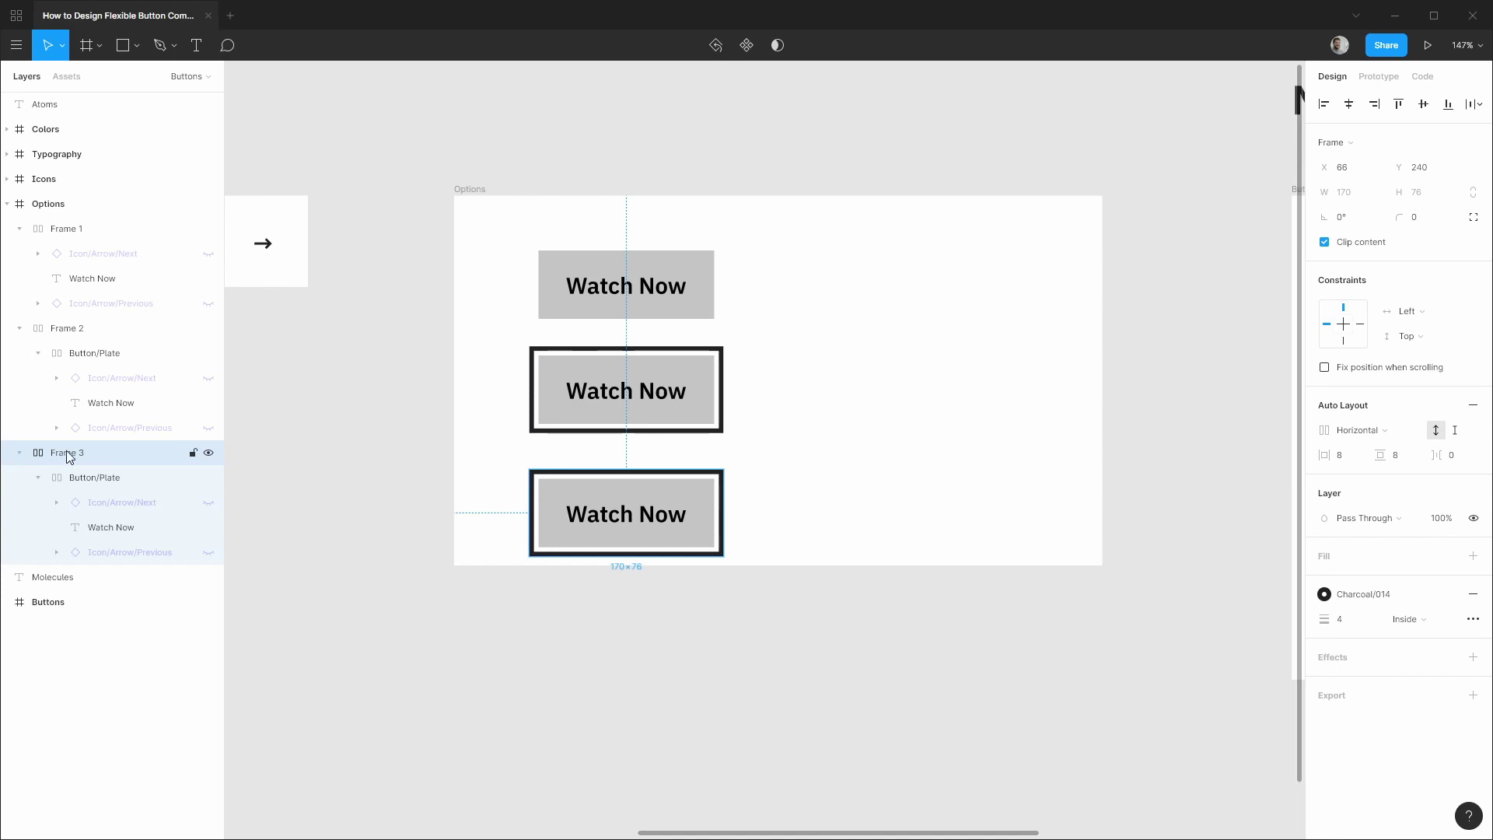
{"action": "left_click", "coordinate": [73, 329]}
{"action": "double_click", "coordinate": [73, 328]}
{"action": "type", "text": "Button/Focus Indi"}
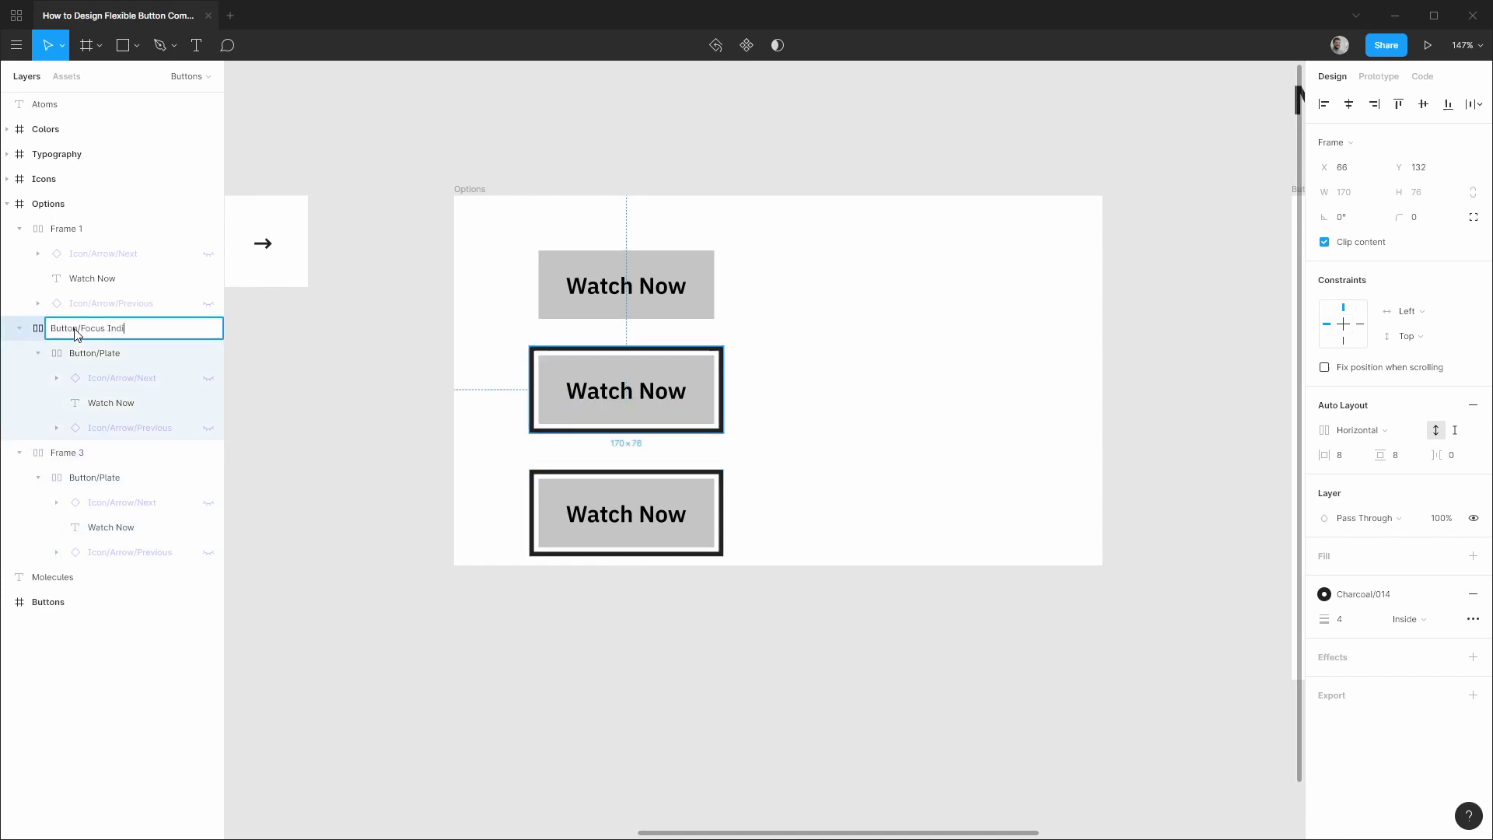
{"action": "type", "text": "cator"}
{"action": "key", "text": "Return"}
{"action": "double_click", "coordinate": [67, 452]}
{"action": "type", "text": "Button/Focus"}
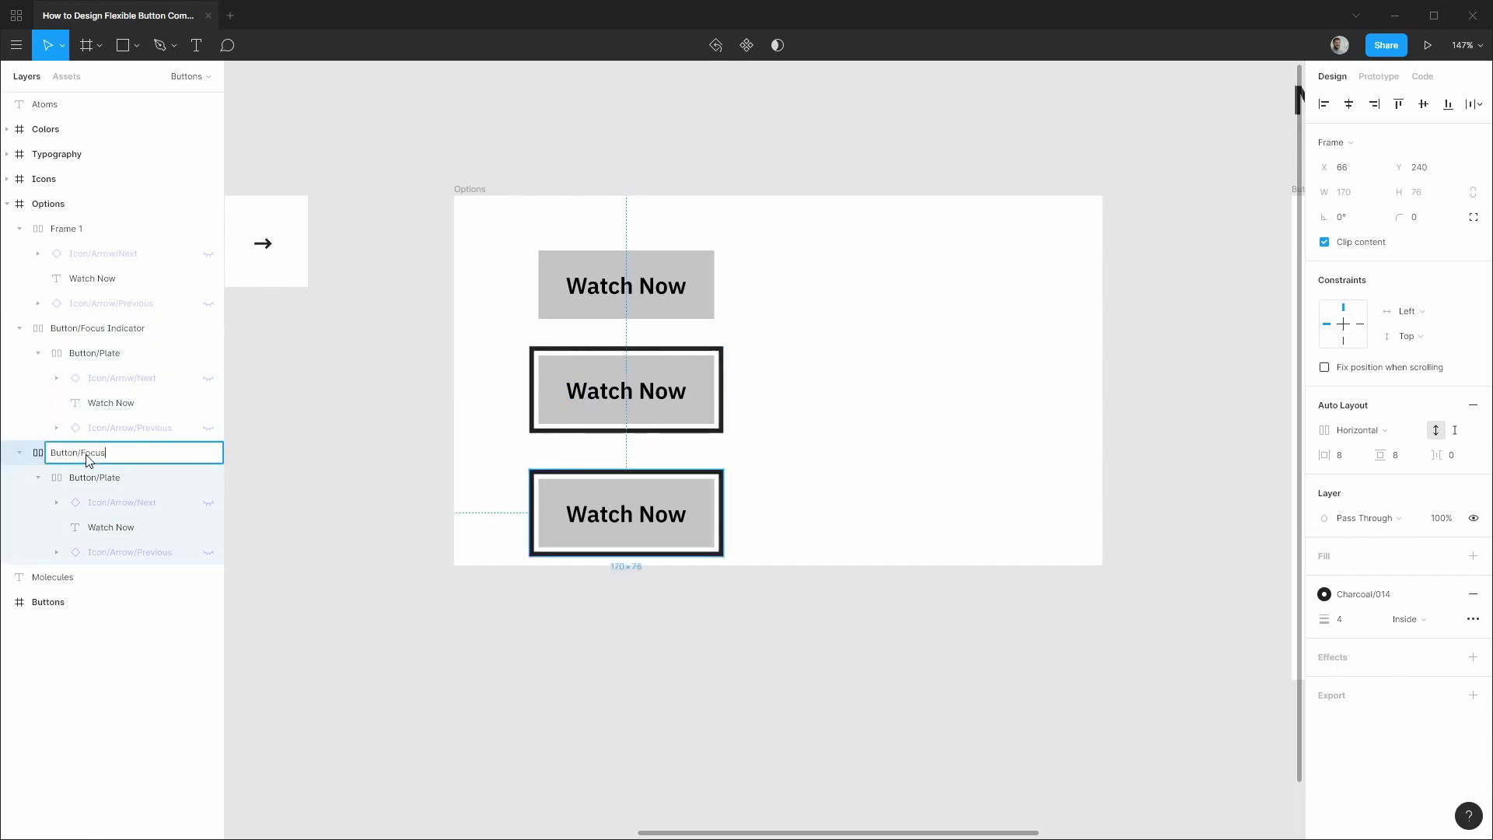
{"action": "type", "text": " Indicator"}
{"action": "key", "text": "Return"}
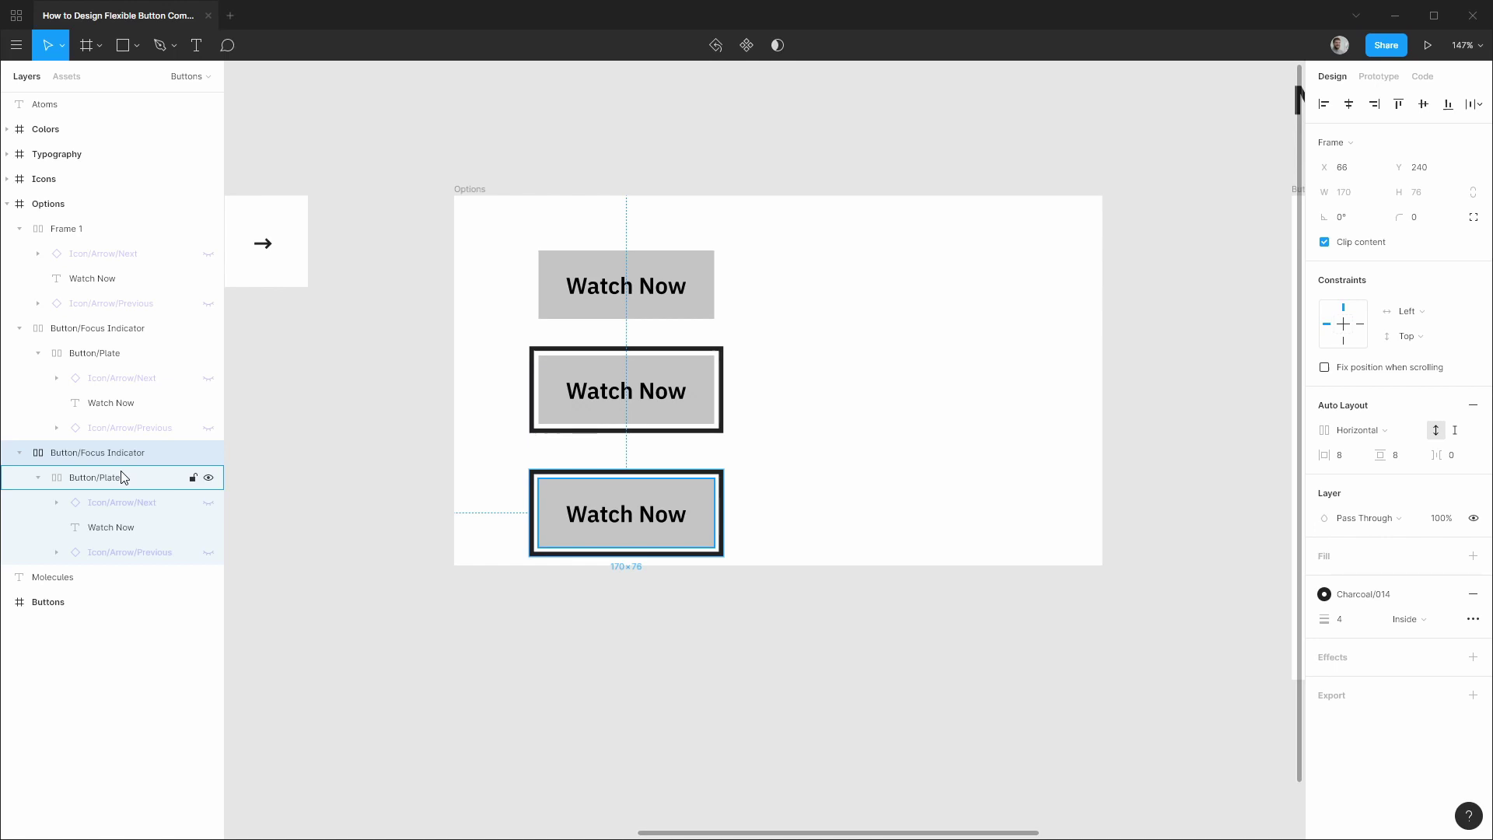
Step: Wrap the bottom Button/Focus Indicator in a new frame and nudge it 8 px up and left
{"action": "key", "text": "ctrl+alt+g"}
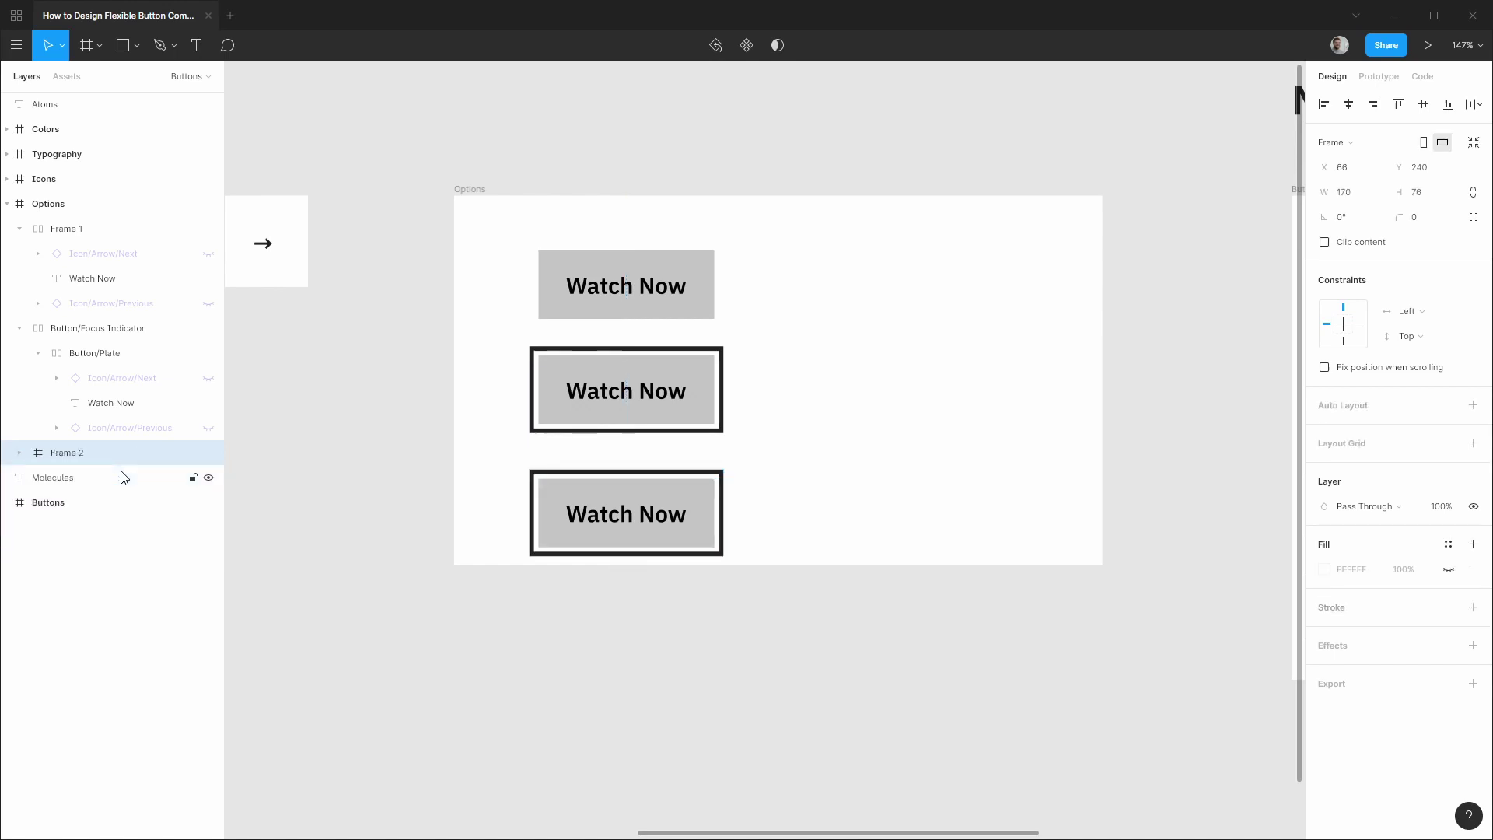
{"action": "left_click", "coordinate": [20, 454]}
{"action": "left_click", "coordinate": [98, 476]}
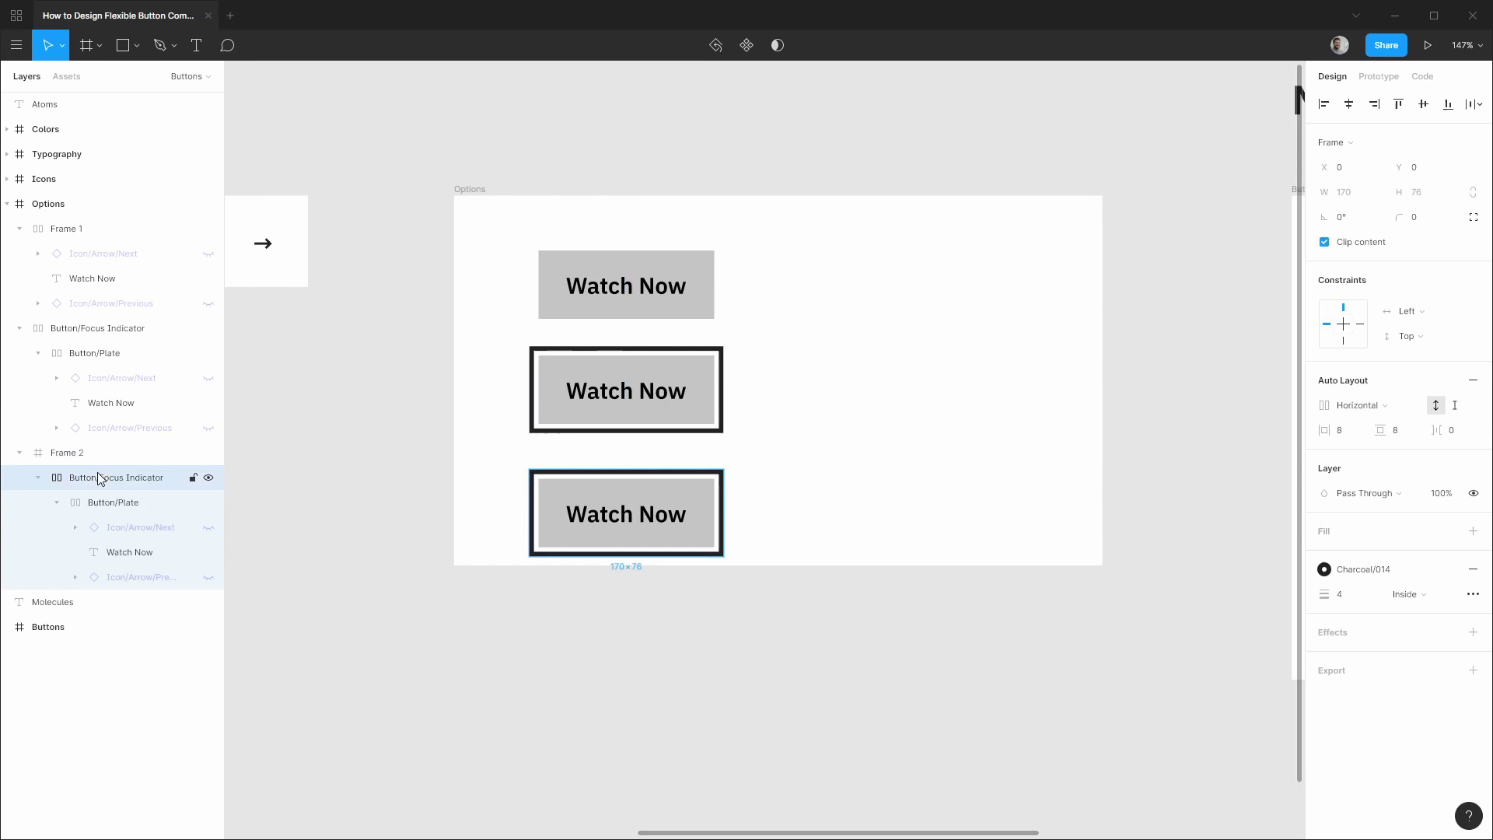
{"action": "key", "text": "shift+Up"}
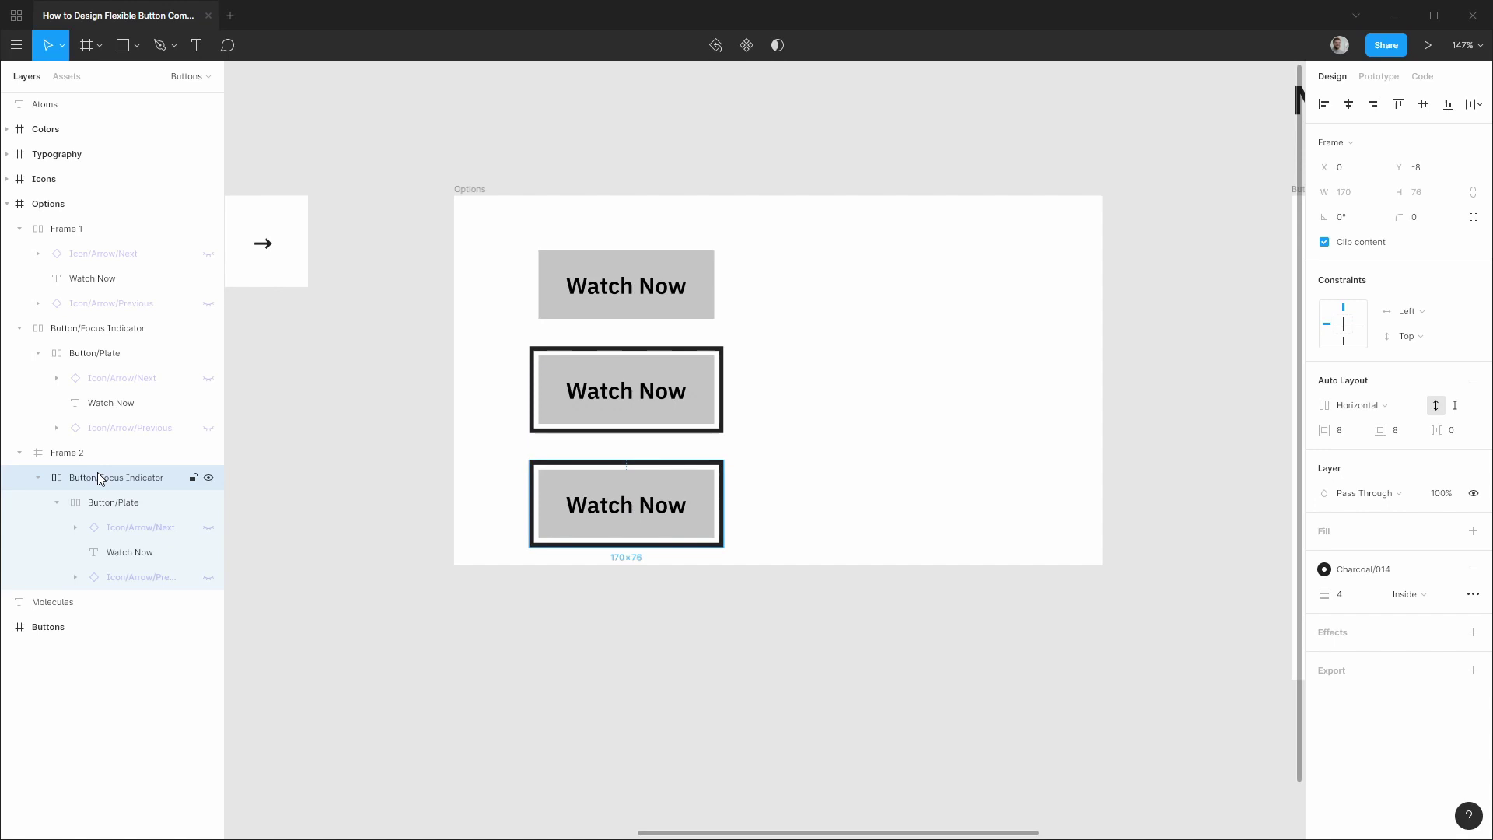
{"action": "key", "text": "shift+Left"}
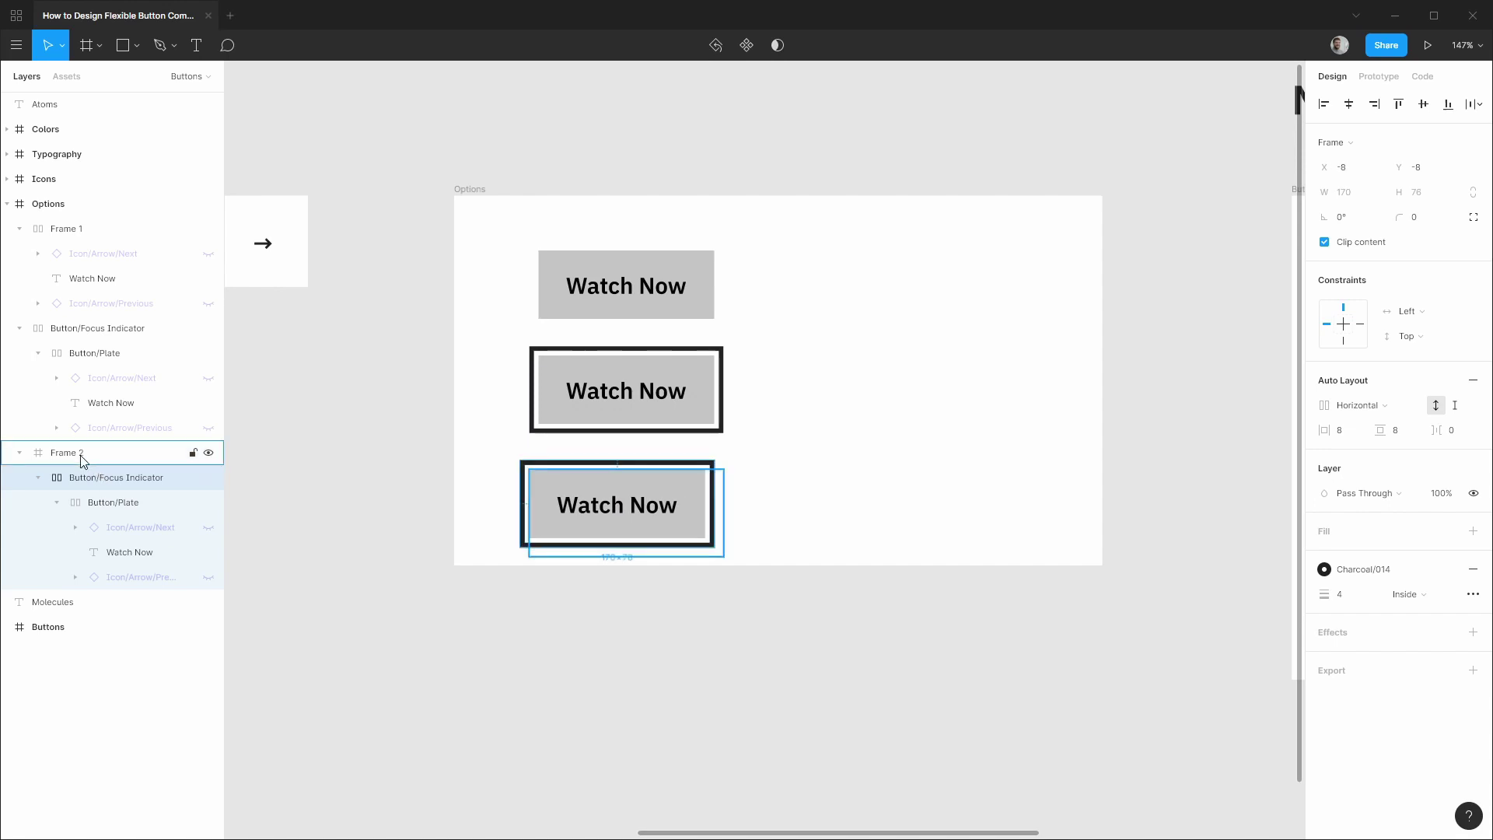
Step: Resize the new Frame 2 to 154×60 and align it under the upper button
{"action": "left_click", "coordinate": [80, 455]}
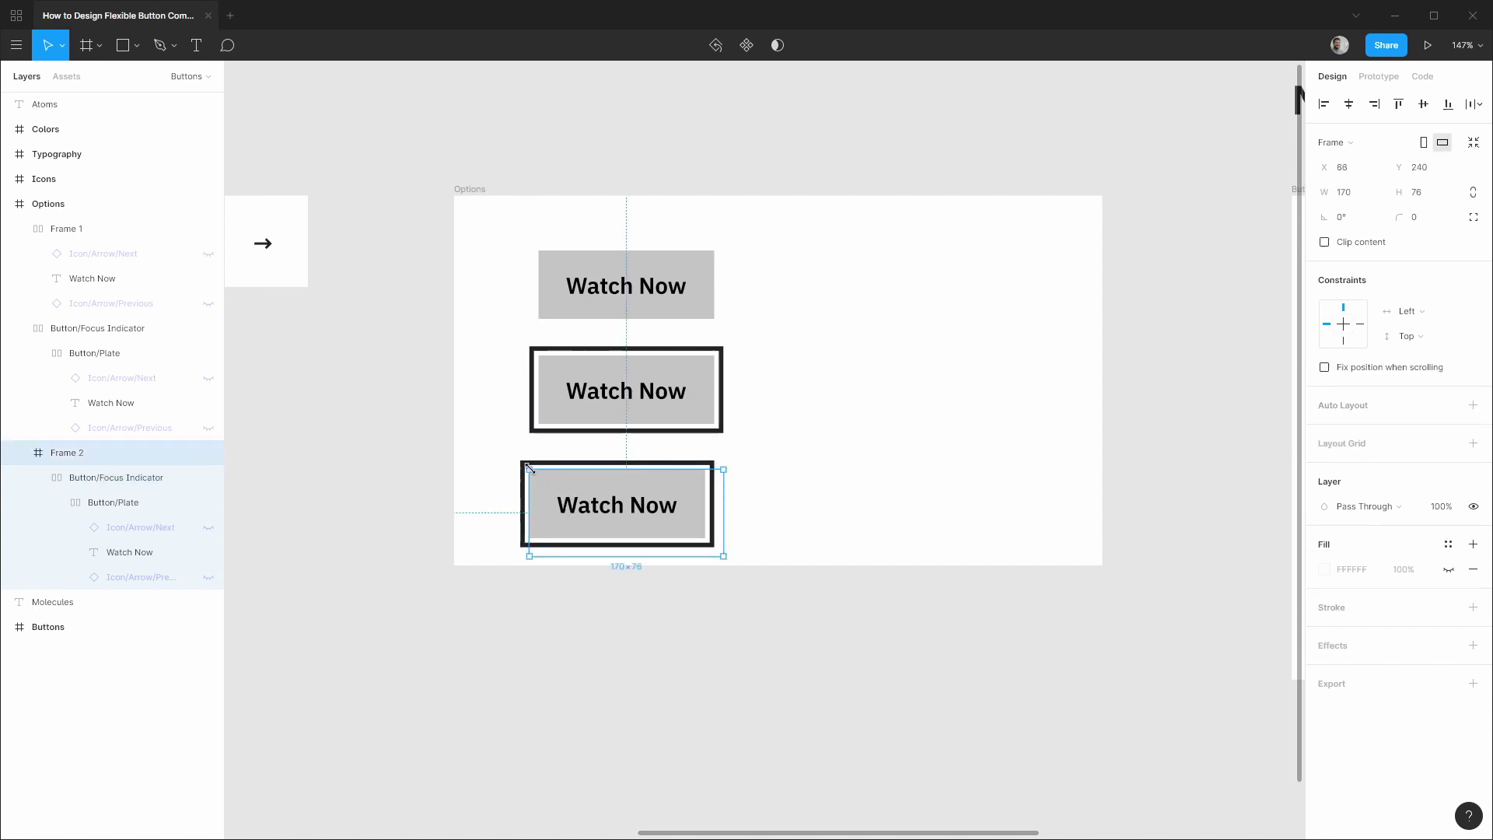
{"action": "left_click_drag", "start_coordinate": [724, 556], "coordinate": [706, 539]}
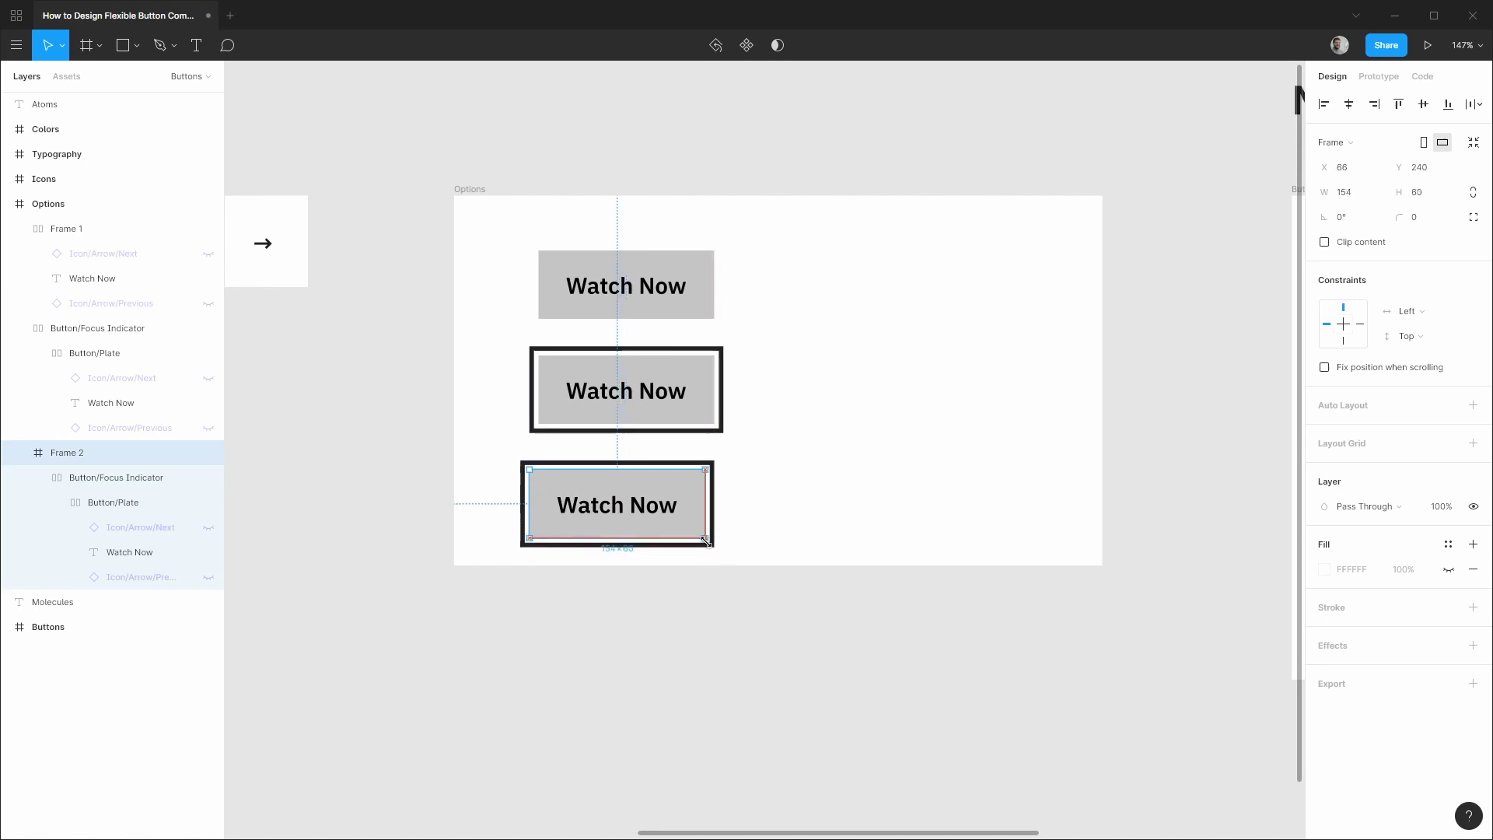
{"action": "scroll", "coordinate": [696, 534], "scroll_direction": "up", "scroll_amount": 5}
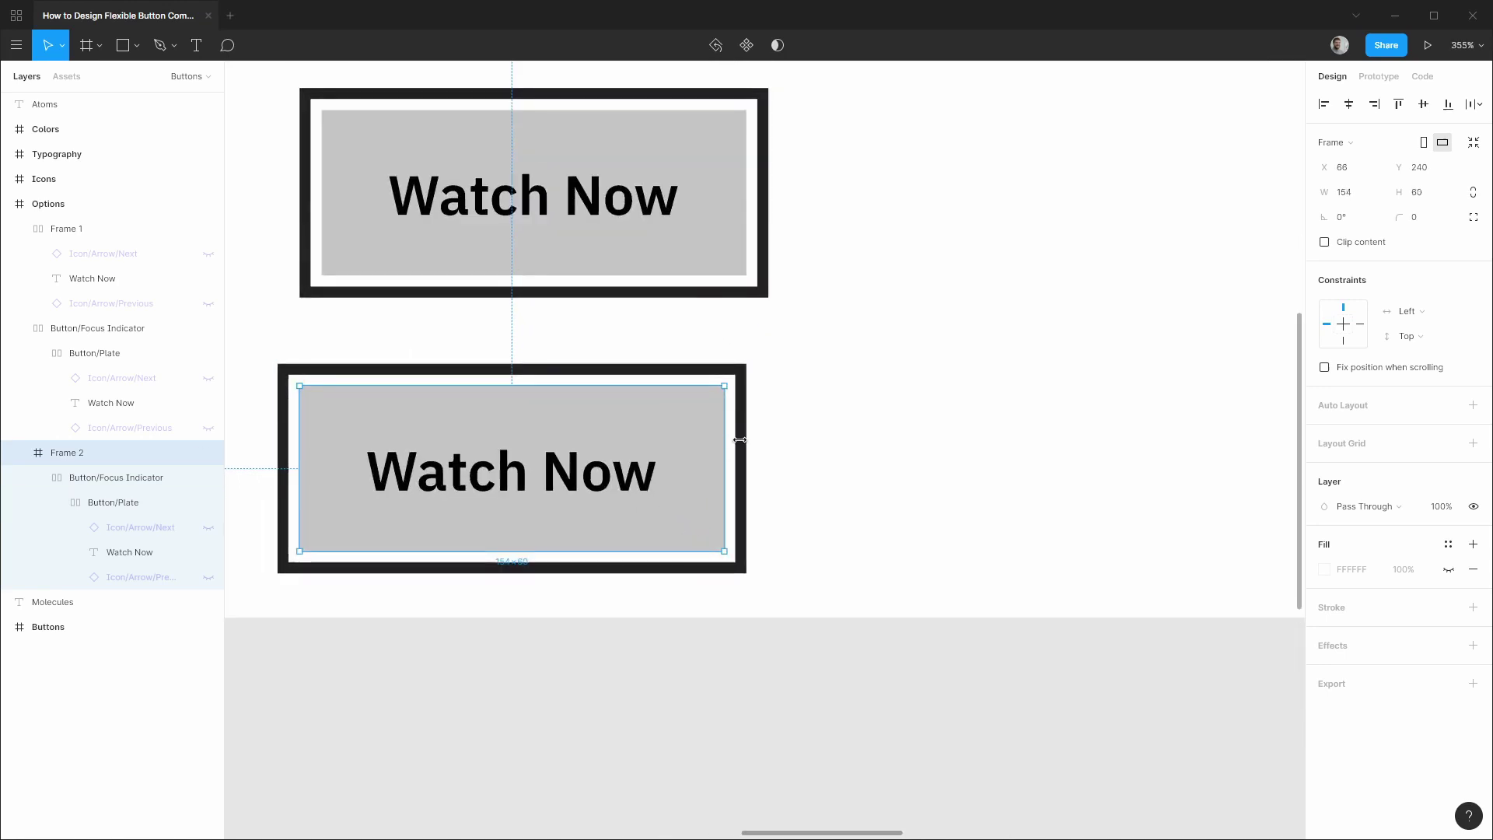
{"action": "scroll", "coordinate": [740, 439], "scroll_direction": "left", "scroll_amount": 5}
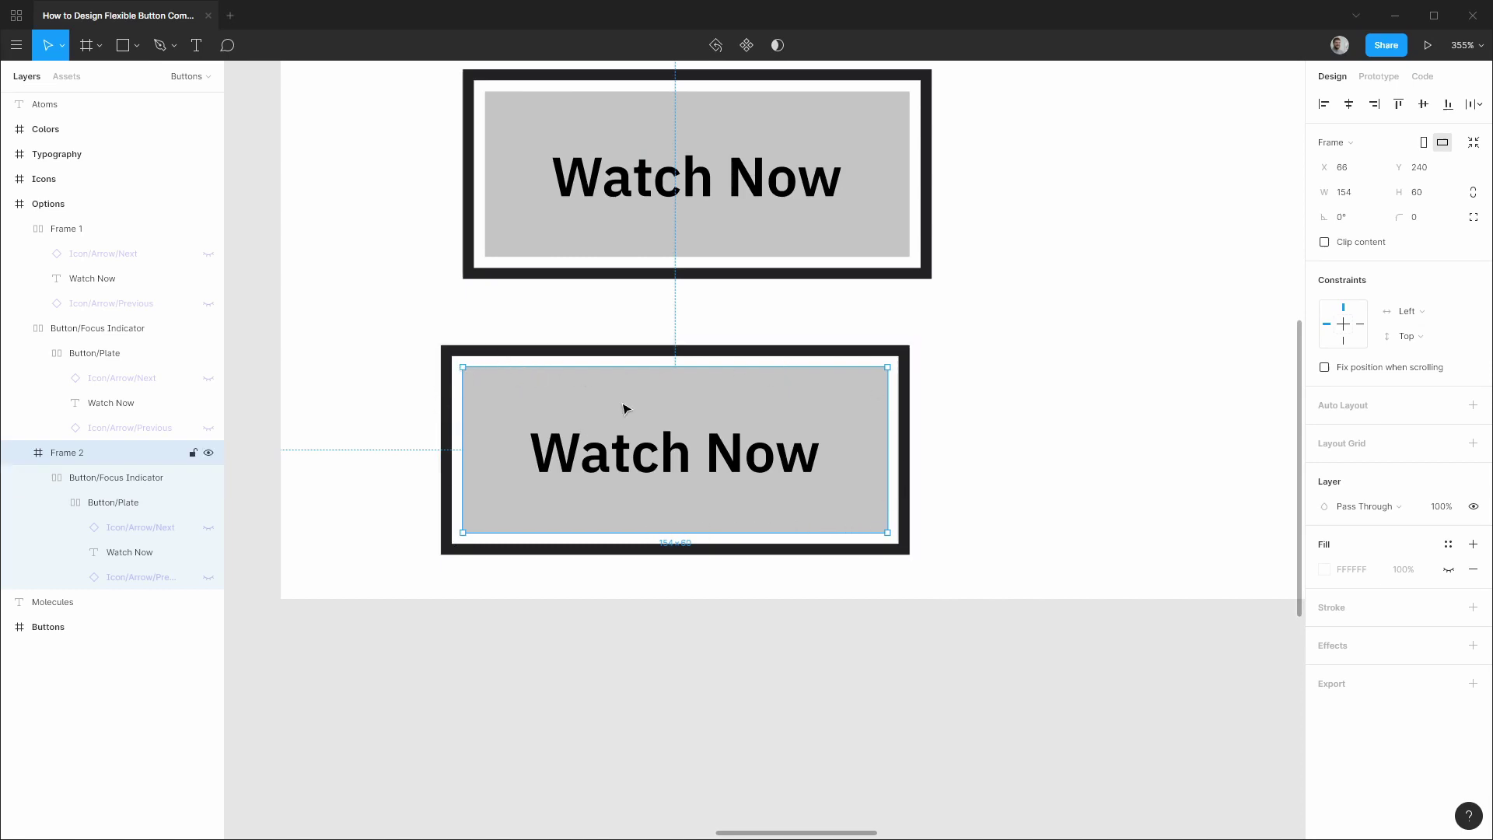
{"action": "left_click_drag", "start_coordinate": [623, 410], "coordinate": [643, 408]}
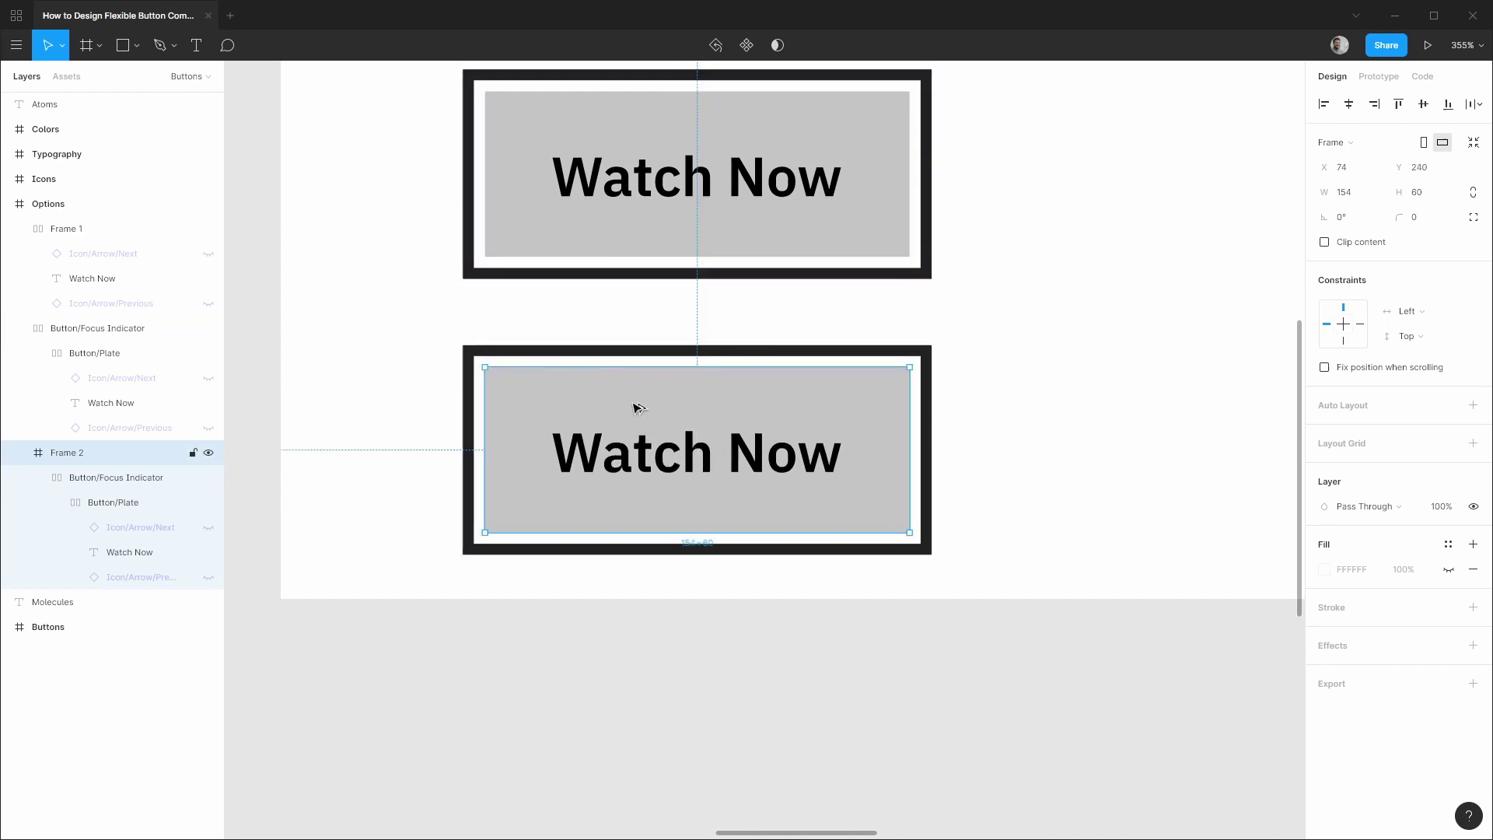
Step: Convert Frame 2 into a component named Button
{"action": "key", "text": "ctrl+alt+k"}
{"action": "key", "text": "ctrl+r"}
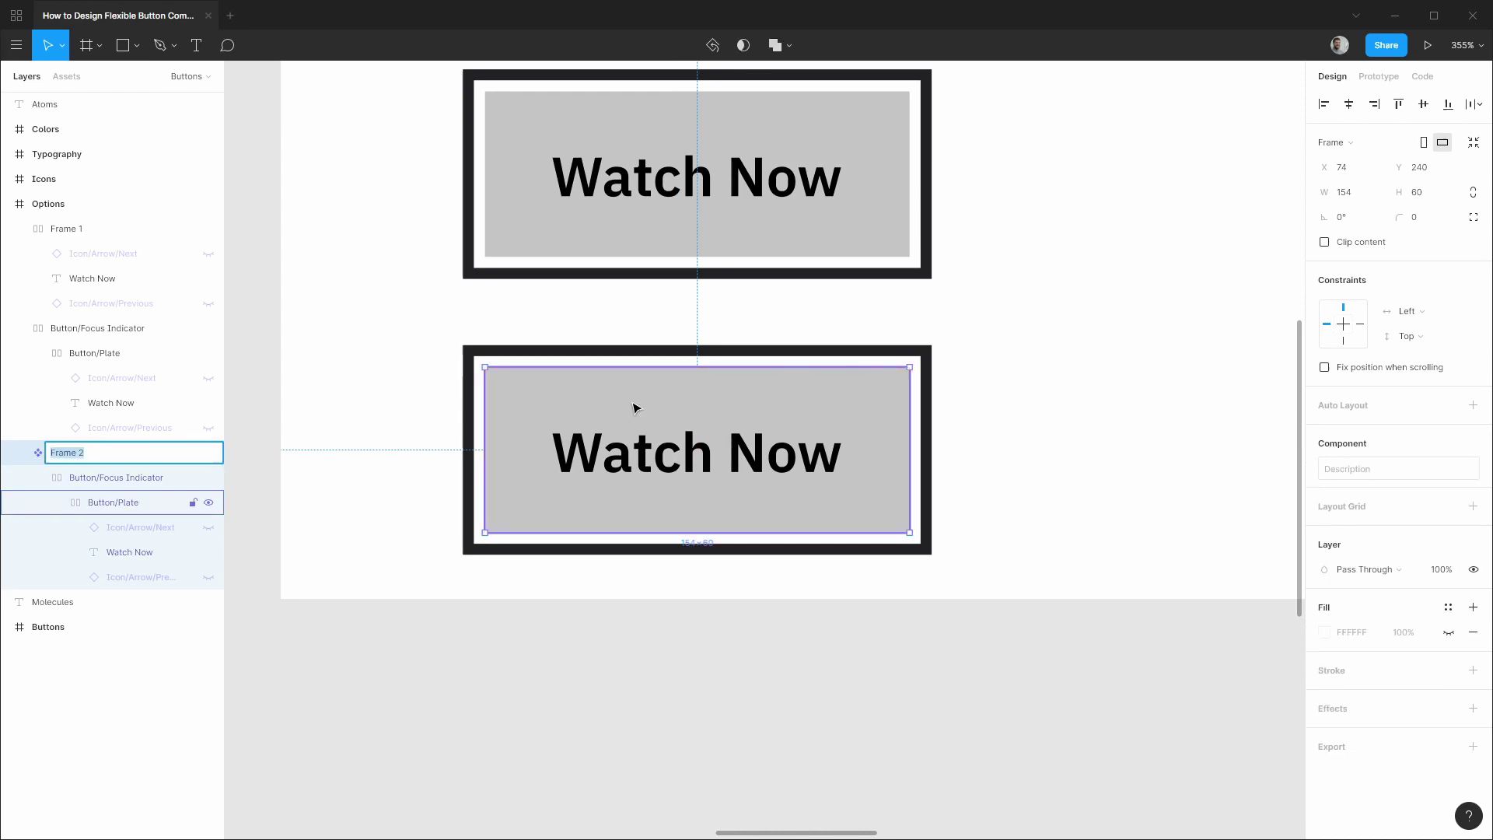
{"action": "type", "text": "Button"}
{"action": "key", "text": "Return"}
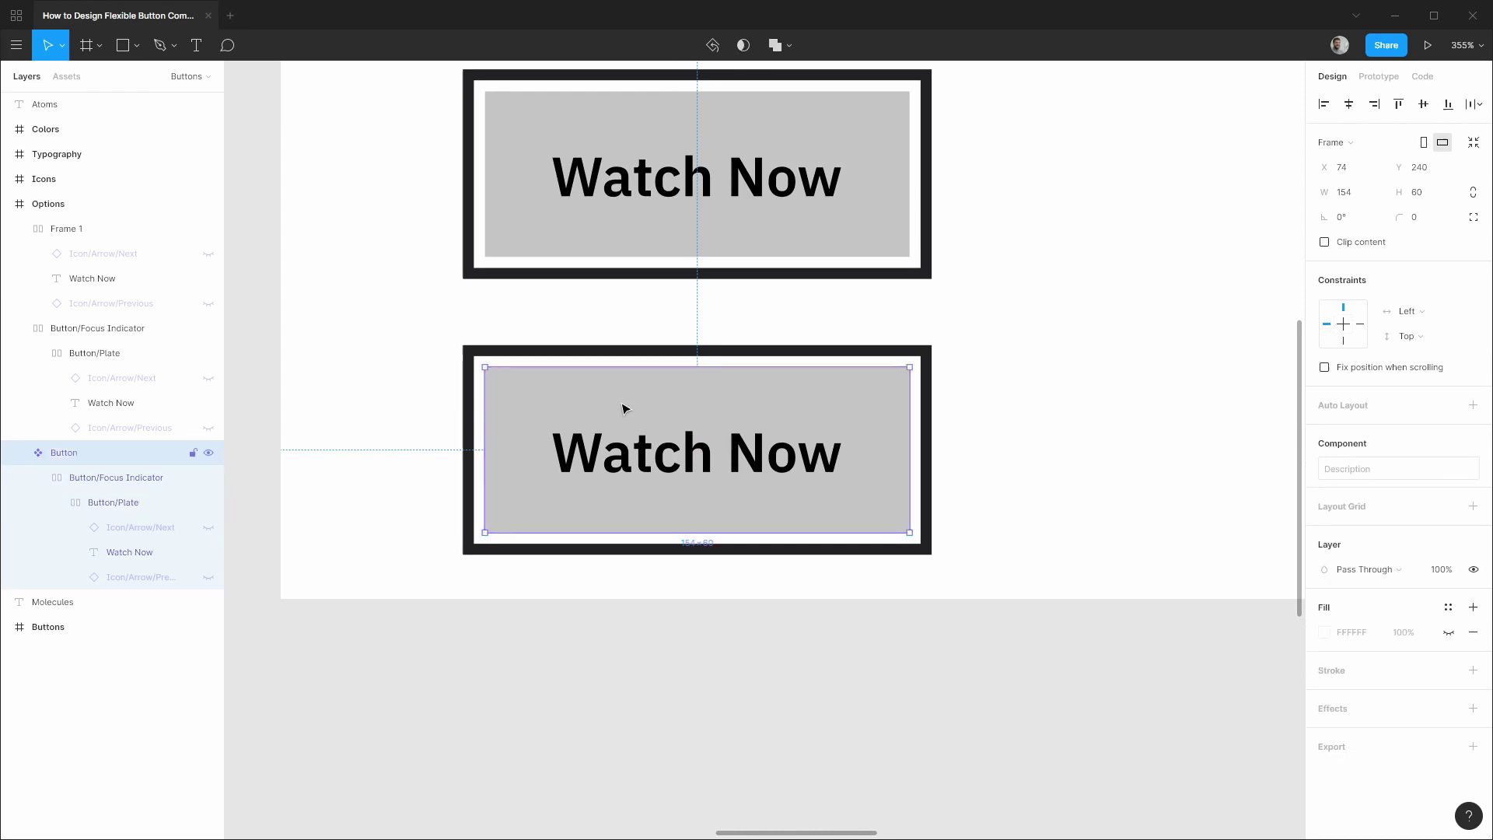
Step: Alt-drag a Button instance to the right, leaving a 32 px gap
{"action": "left_click_drag", "start_coordinate": [654, 410], "coordinate": [1133, 427], "text": "alt"}
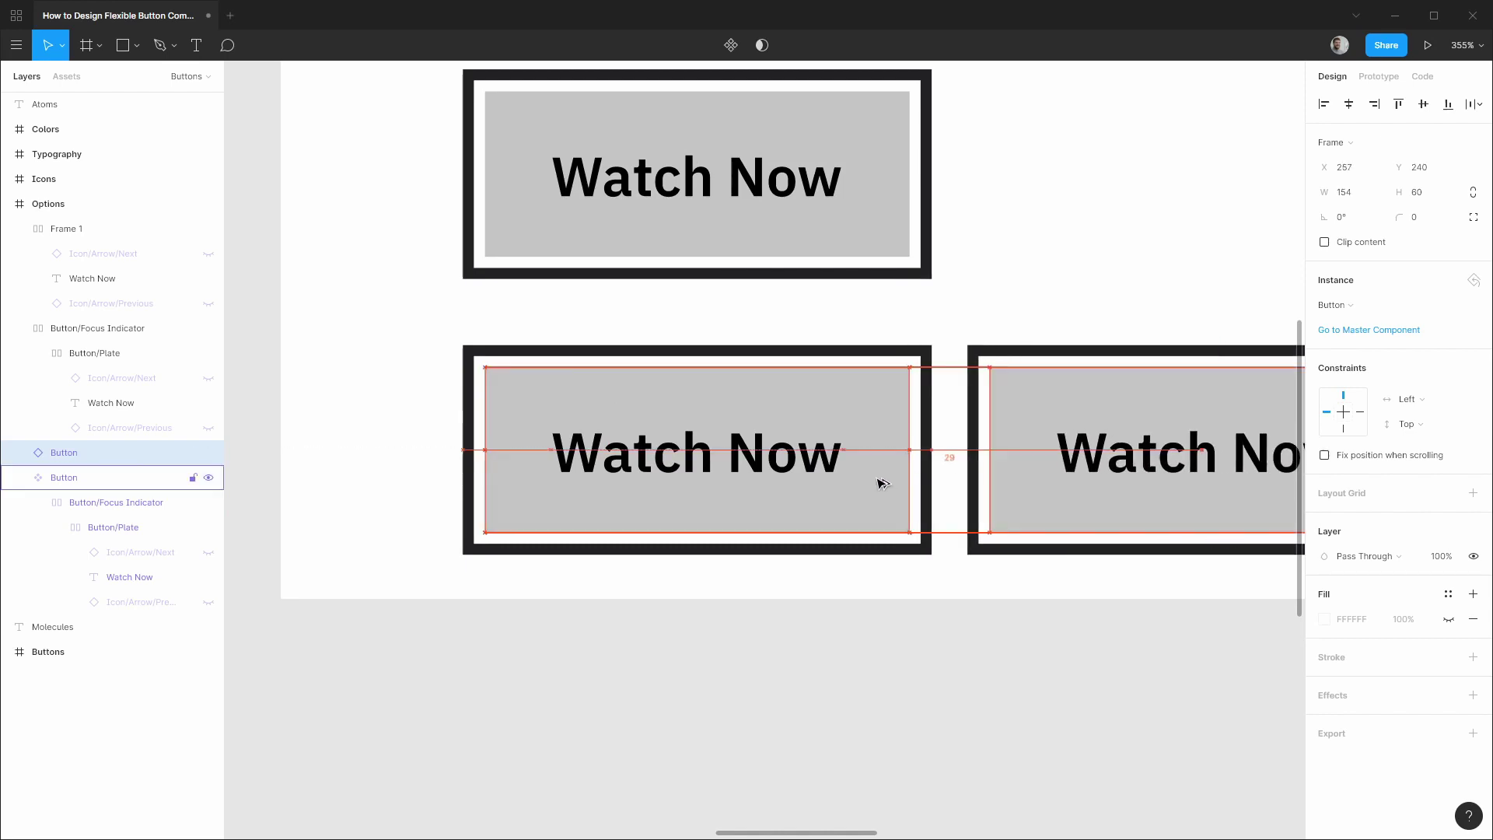
{"action": "key", "text": "Right"}
{"action": "key", "text": "Right"}
{"action": "key", "text": "Right"}
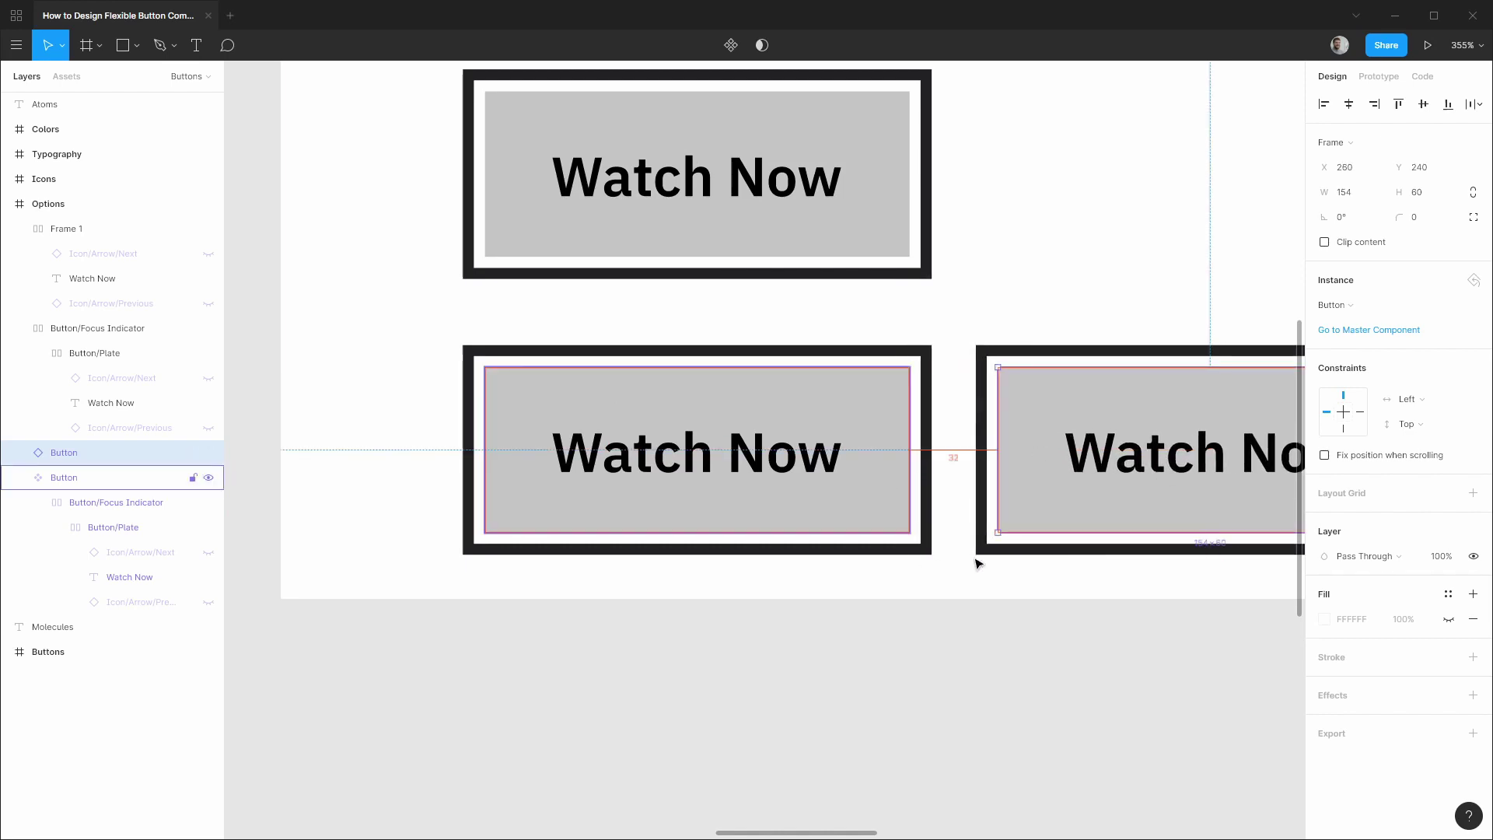
{"action": "left_click_drag", "start_coordinate": [1120, 303], "coordinate": [829, 274]}
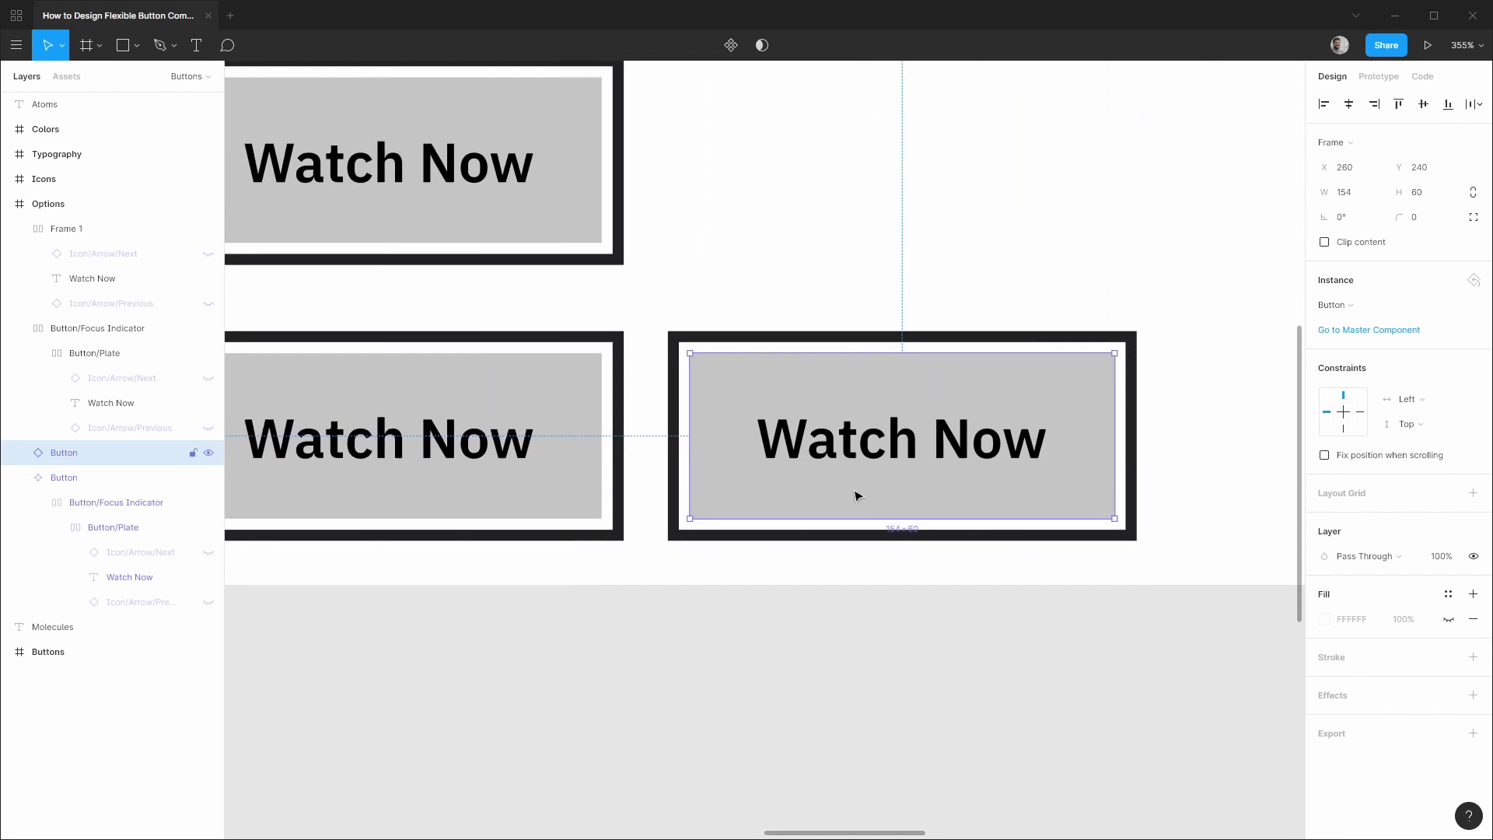
Step: Change the copy's label to 'Watch Now with longer text'
{"action": "left_click", "coordinate": [19, 452]}
{"action": "left_click", "coordinate": [38, 477]}
{"action": "left_click", "coordinate": [57, 503]}
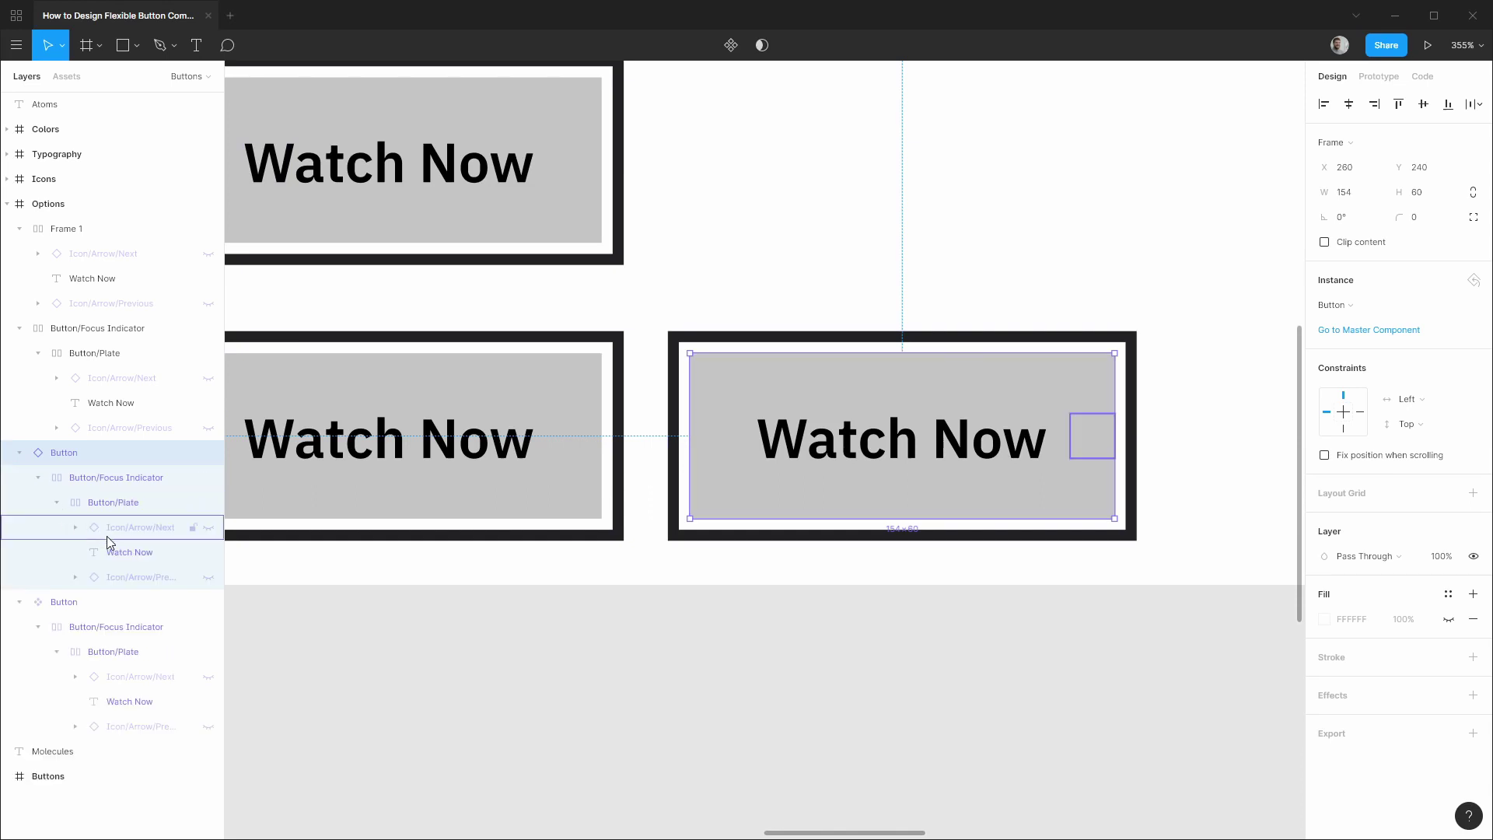
{"action": "left_click", "coordinate": [125, 553]}
{"action": "double_click", "coordinate": [1008, 457]}
{"action": "key", "text": "Right"}
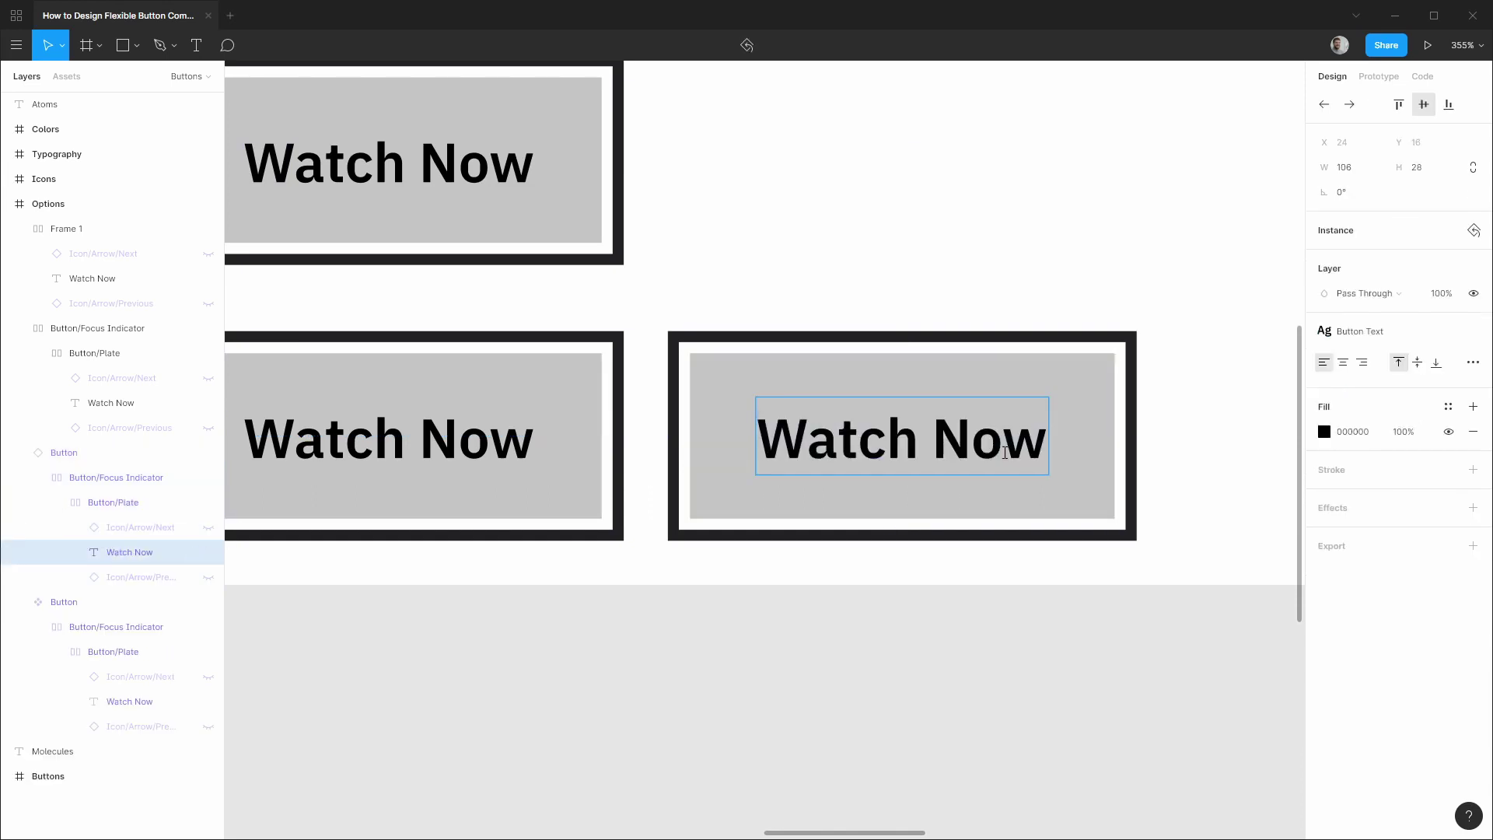
{"action": "type", "text": "with longer t"}
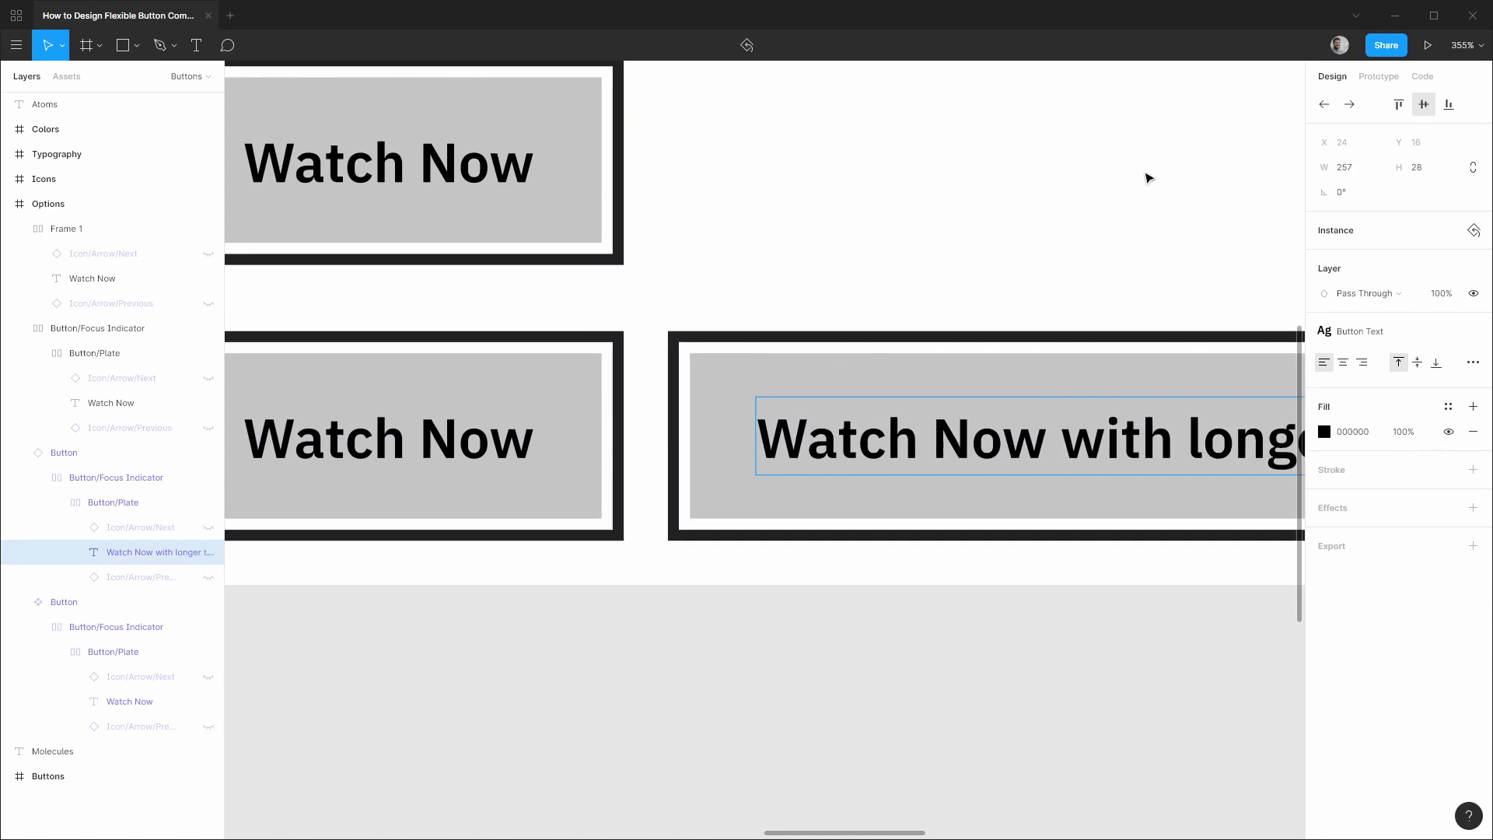
{"action": "key", "text": "Escape"}
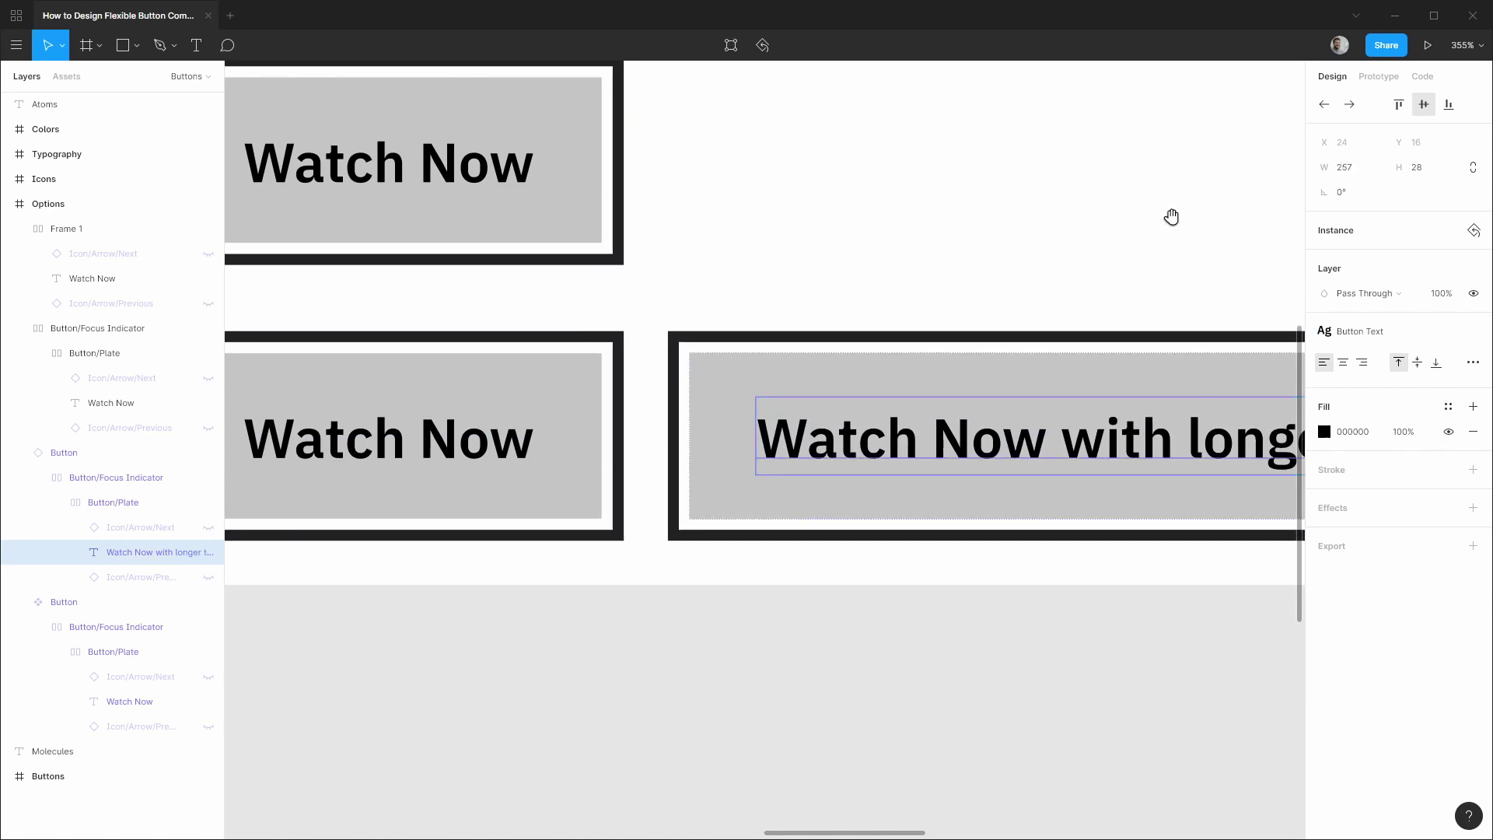
Step: Widen the Options frame so the longer button fits inside
{"action": "left_click_drag", "start_coordinate": [1172, 213], "coordinate": [763, 198]}
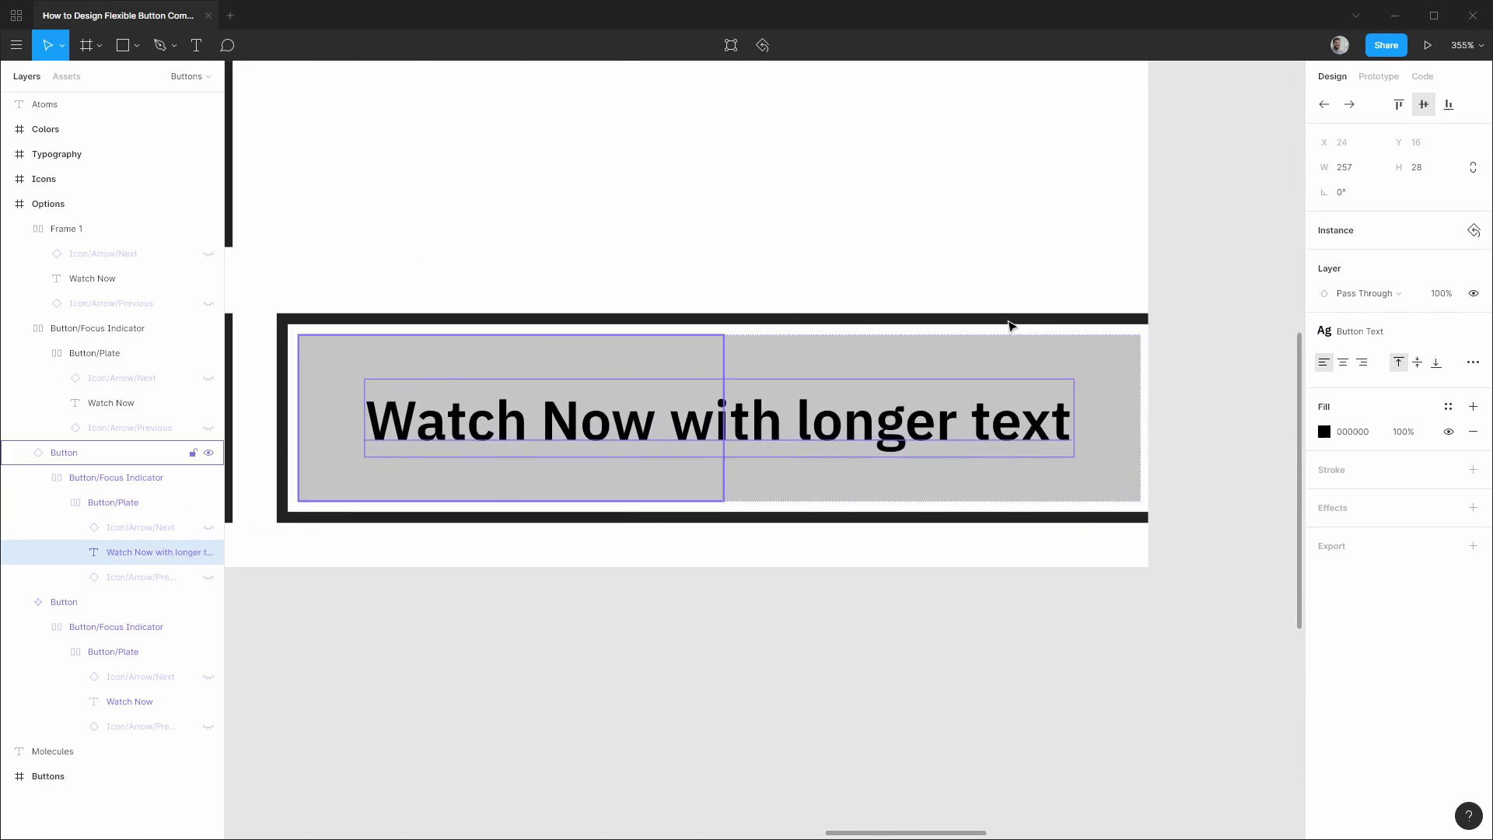
{"action": "scroll", "coordinate": [1011, 325], "scroll_direction": "down", "scroll_amount": 5}
{"action": "scroll", "coordinate": [623, 233], "scroll_direction": "up", "scroll_amount": 2}
{"action": "left_click", "coordinate": [483, 130]}
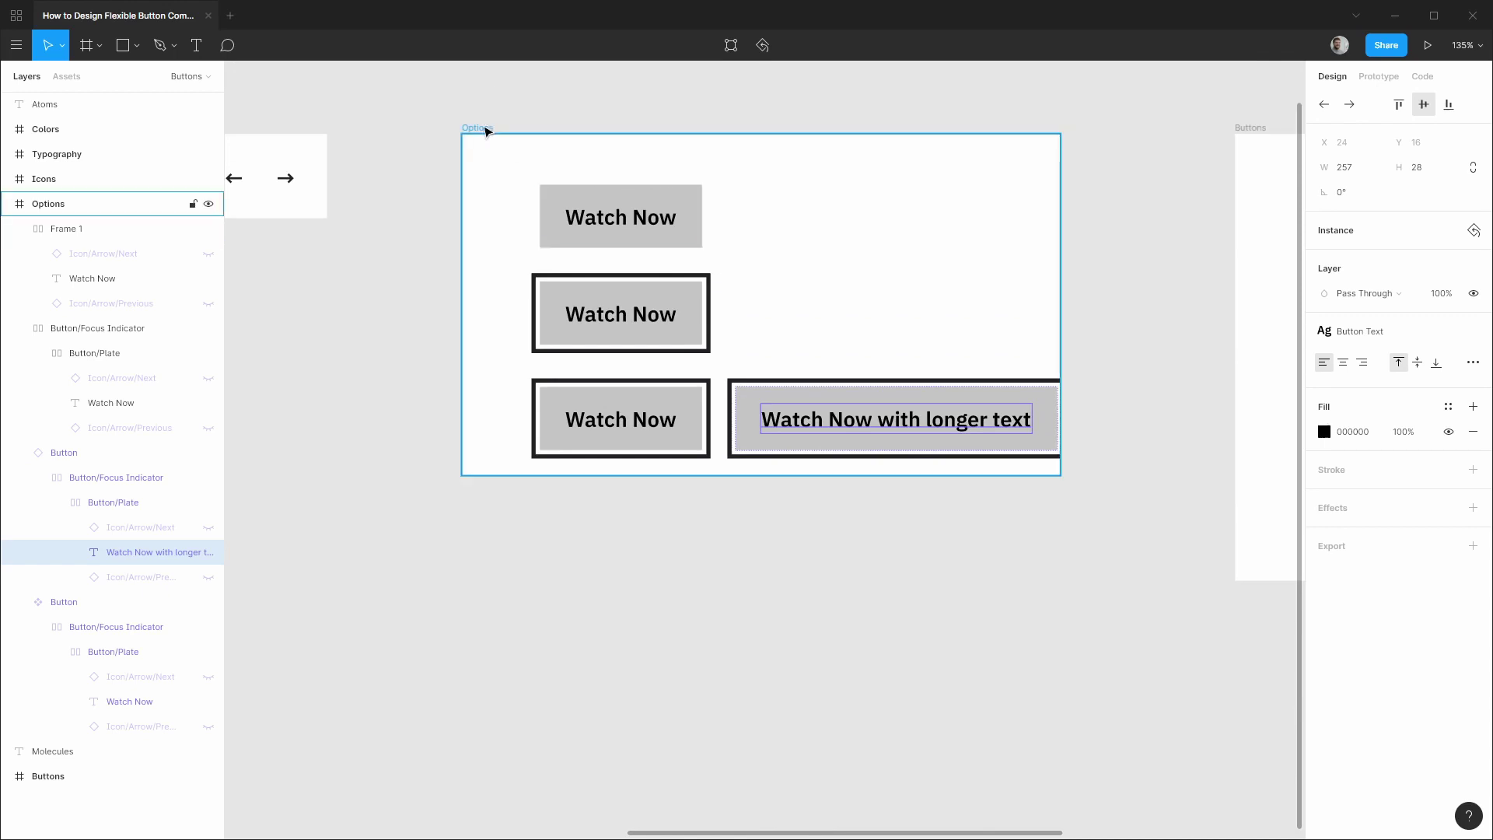
{"action": "left_click_drag", "start_coordinate": [1073, 323], "coordinate": [1098, 318]}
{"action": "scroll", "coordinate": [954, 440], "scroll_direction": "up", "scroll_amount": 5}
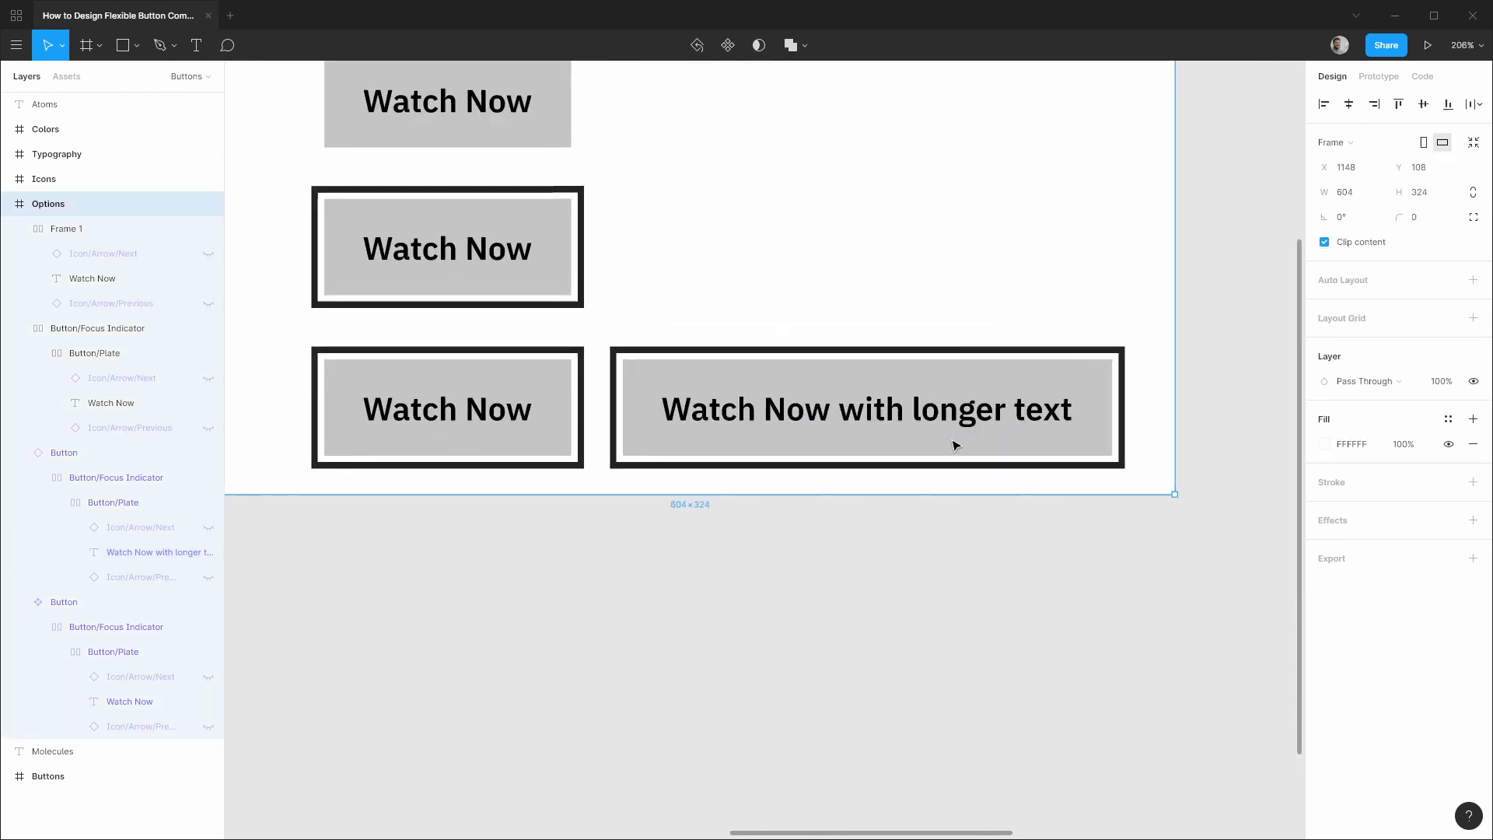
{"action": "left_click", "coordinate": [929, 401]}
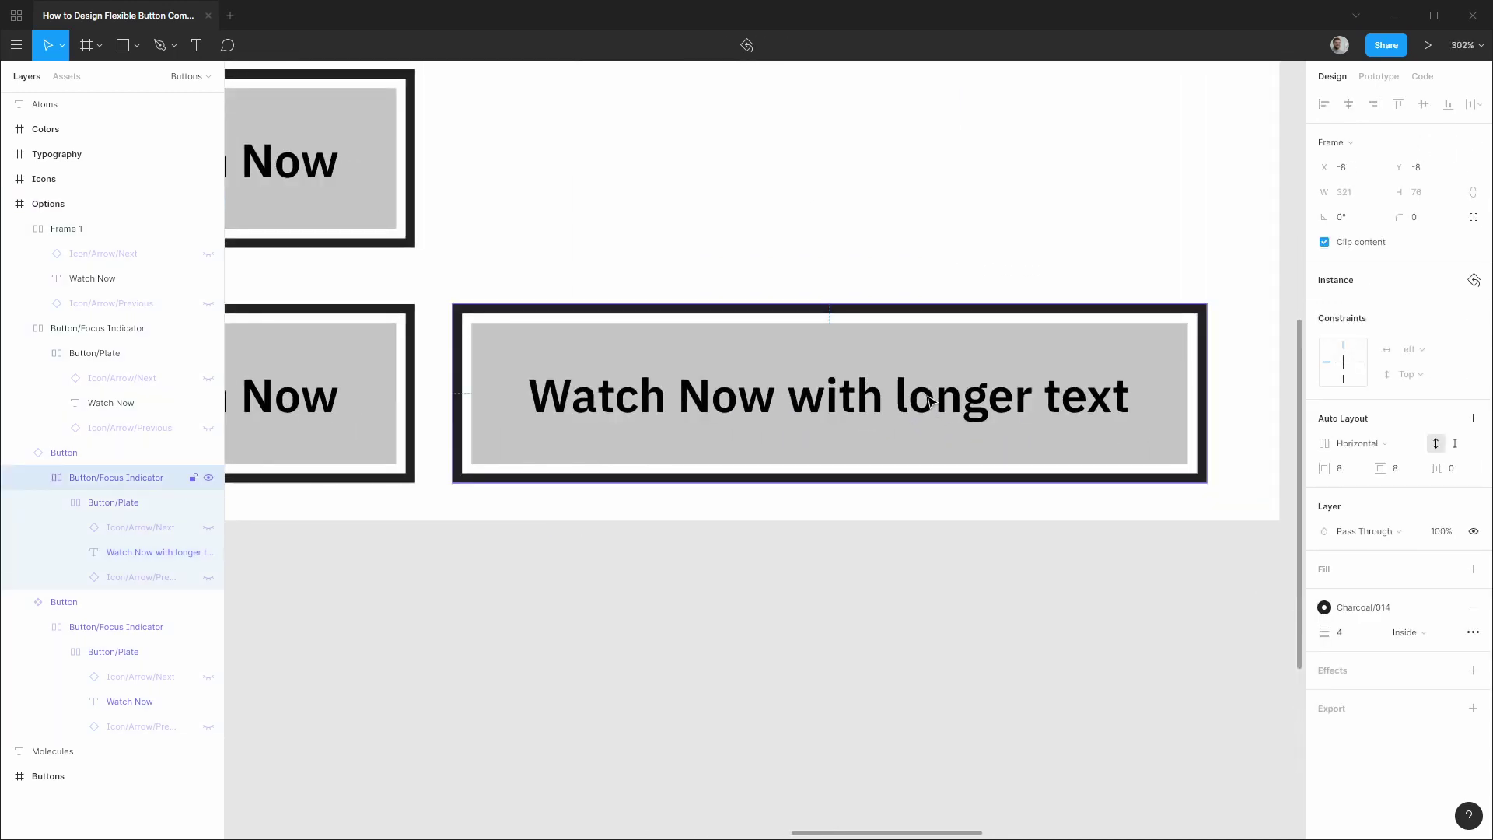
Step: Widen the 'Watch Now with longer text' copy to 305×60, 32 px from the original, then deselect
{"action": "left_click", "coordinate": [93, 454]}
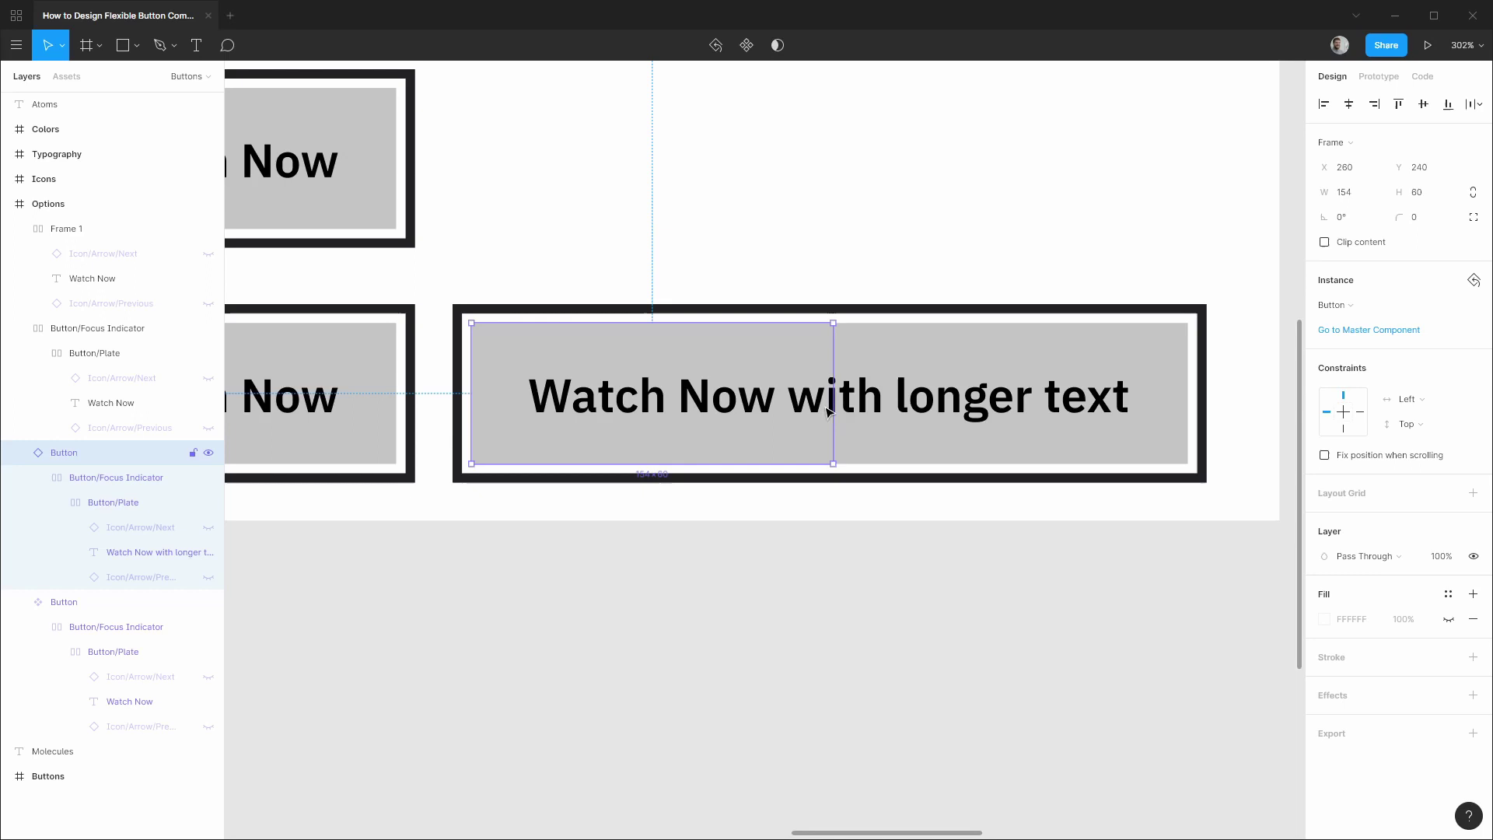
{"action": "left_click_drag", "start_coordinate": [832, 409], "coordinate": [1188, 408]}
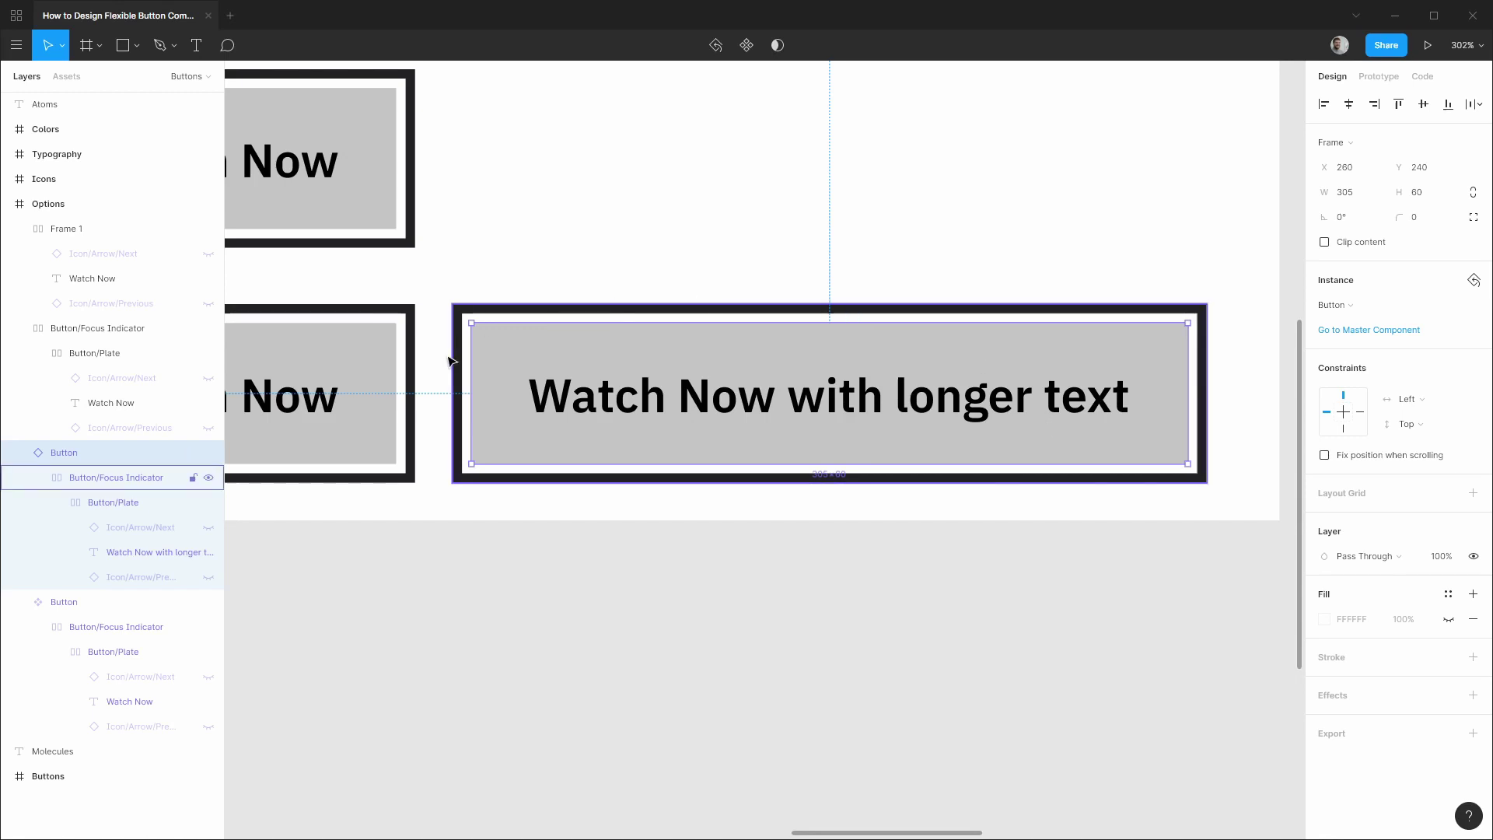
{"action": "scroll", "coordinate": [420, 391], "scroll_direction": "down", "scroll_amount": 5}
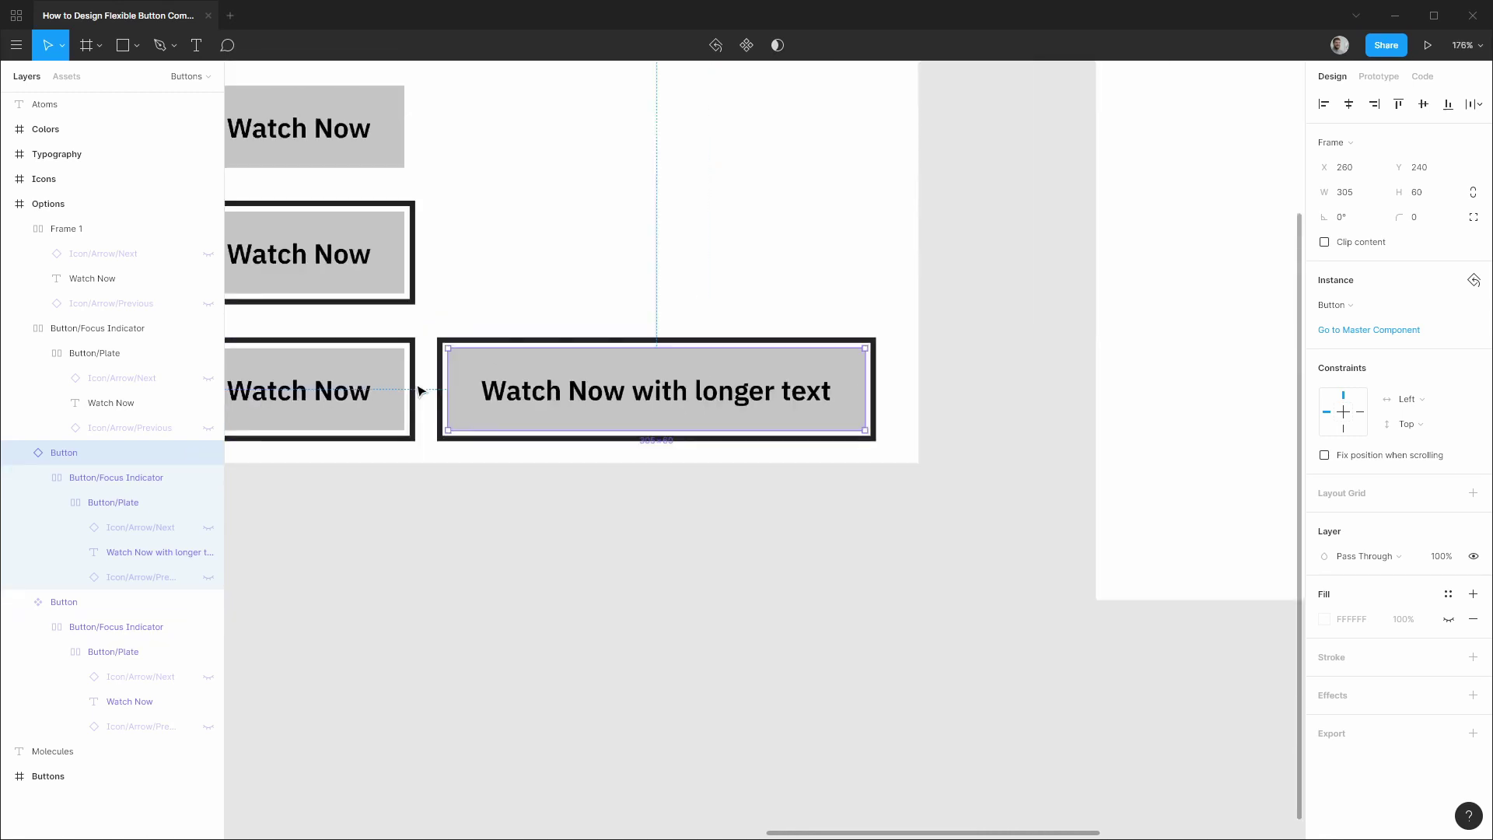
{"action": "left_click_drag", "start_coordinate": [457, 520], "coordinate": [613, 638]}
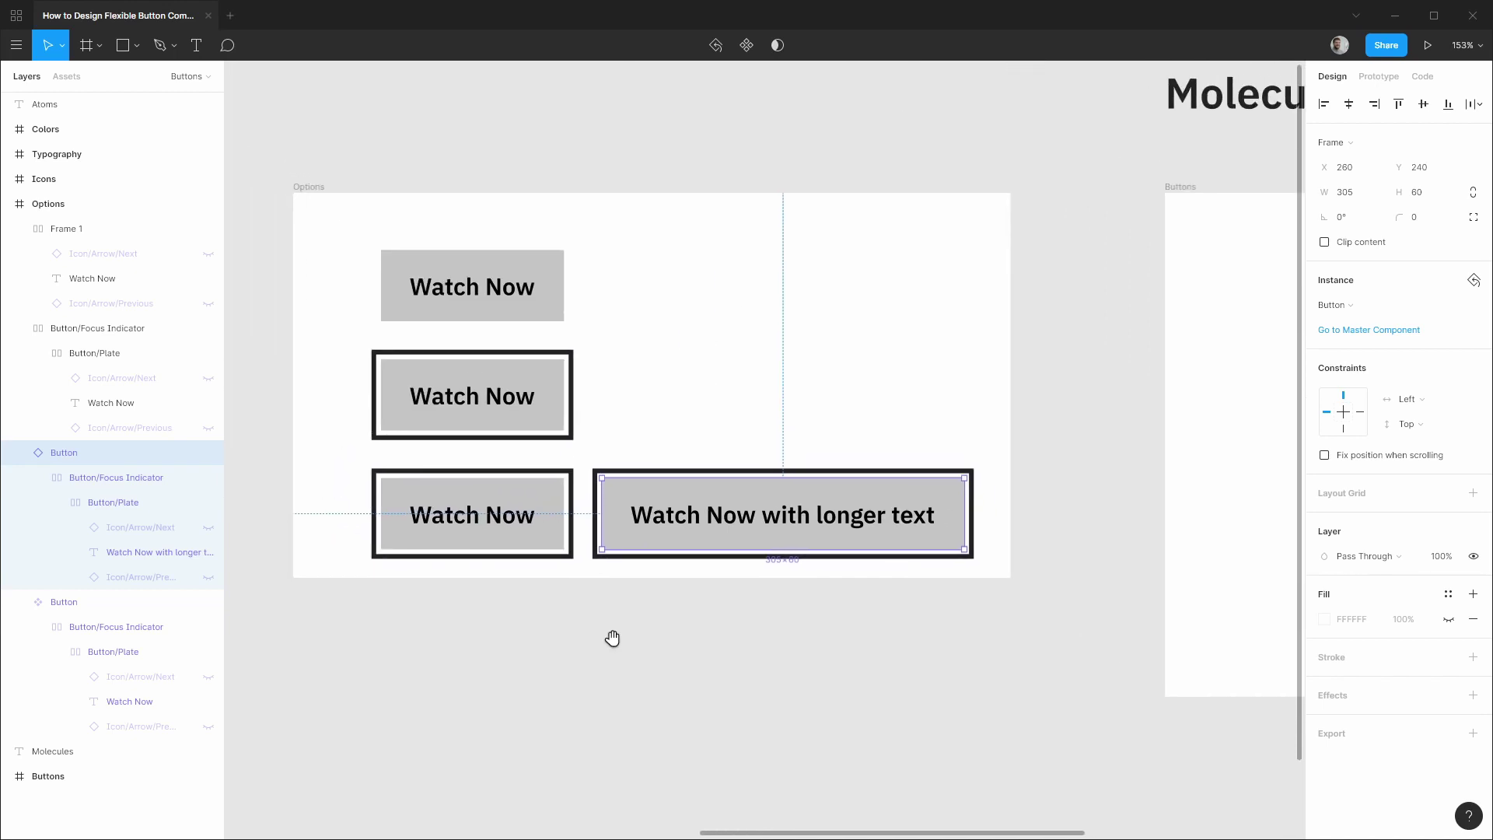
{"action": "left_click", "coordinate": [548, 512], "text": "shift"}
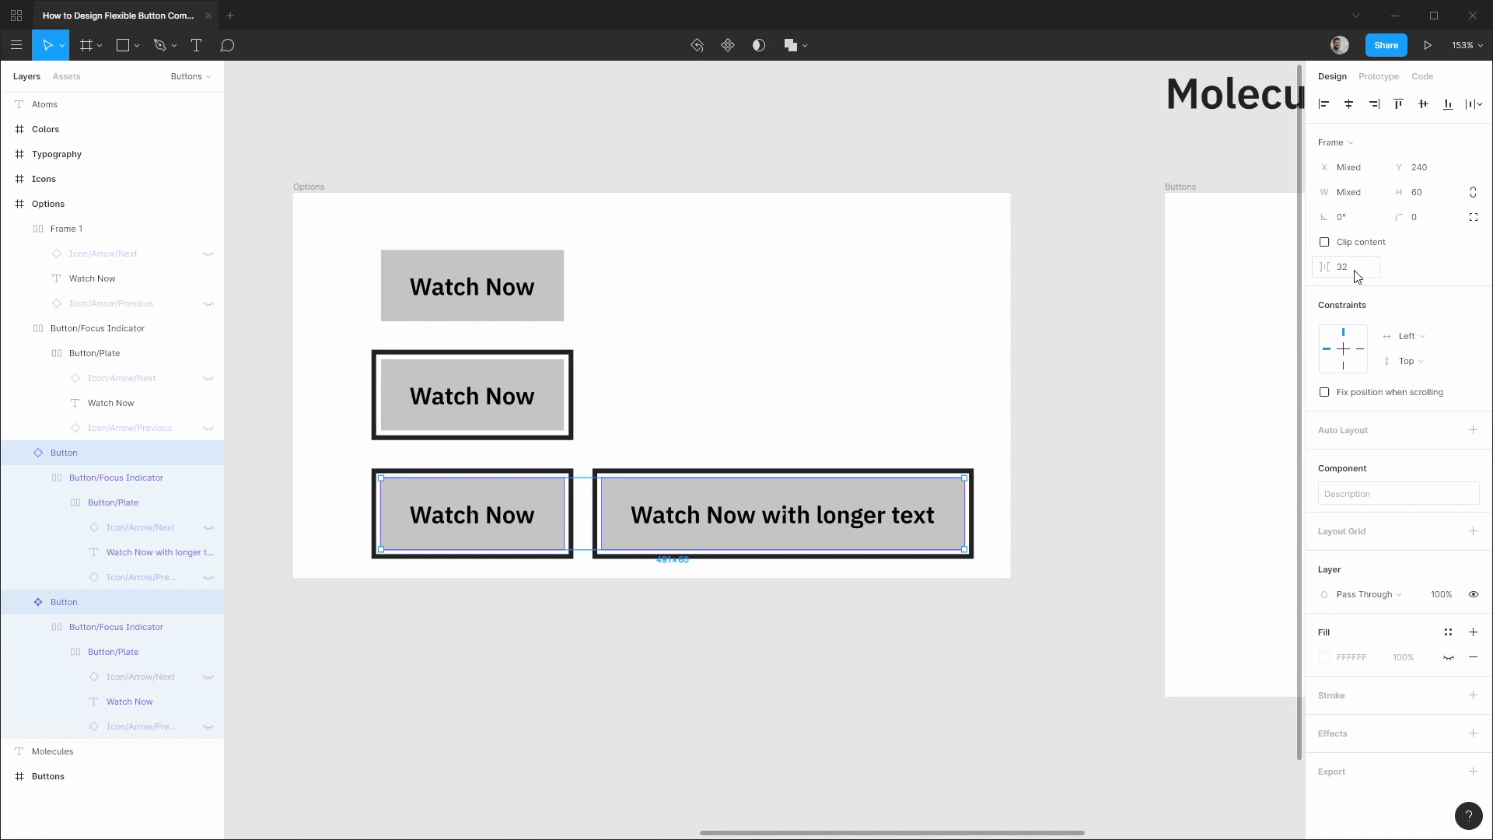
{"action": "scroll", "coordinate": [557, 534], "scroll_direction": "up", "scroll_amount": 10}
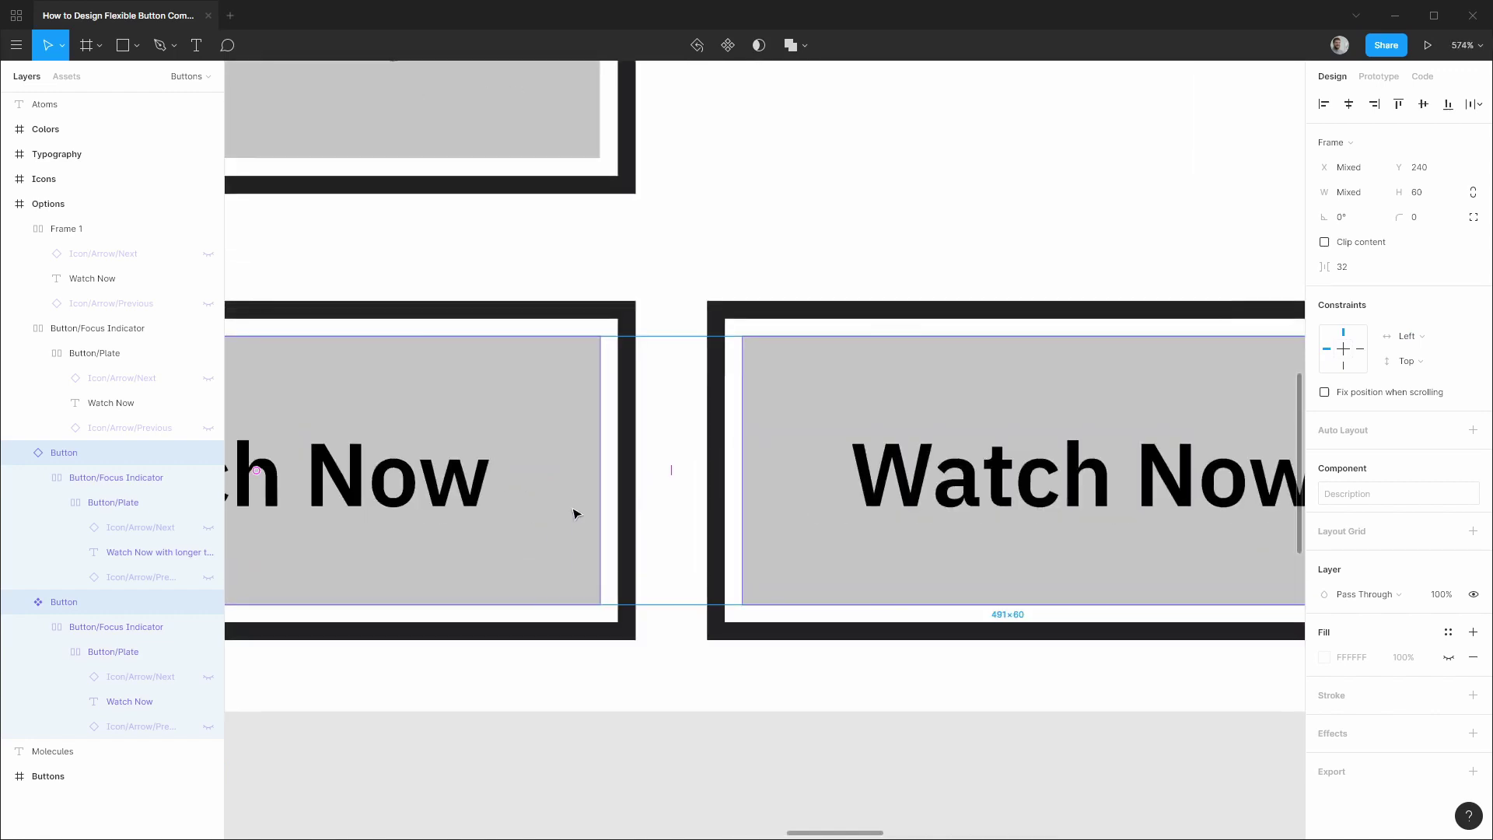
{"action": "scroll", "coordinate": [663, 614], "scroll_direction": "down", "scroll_amount": 10}
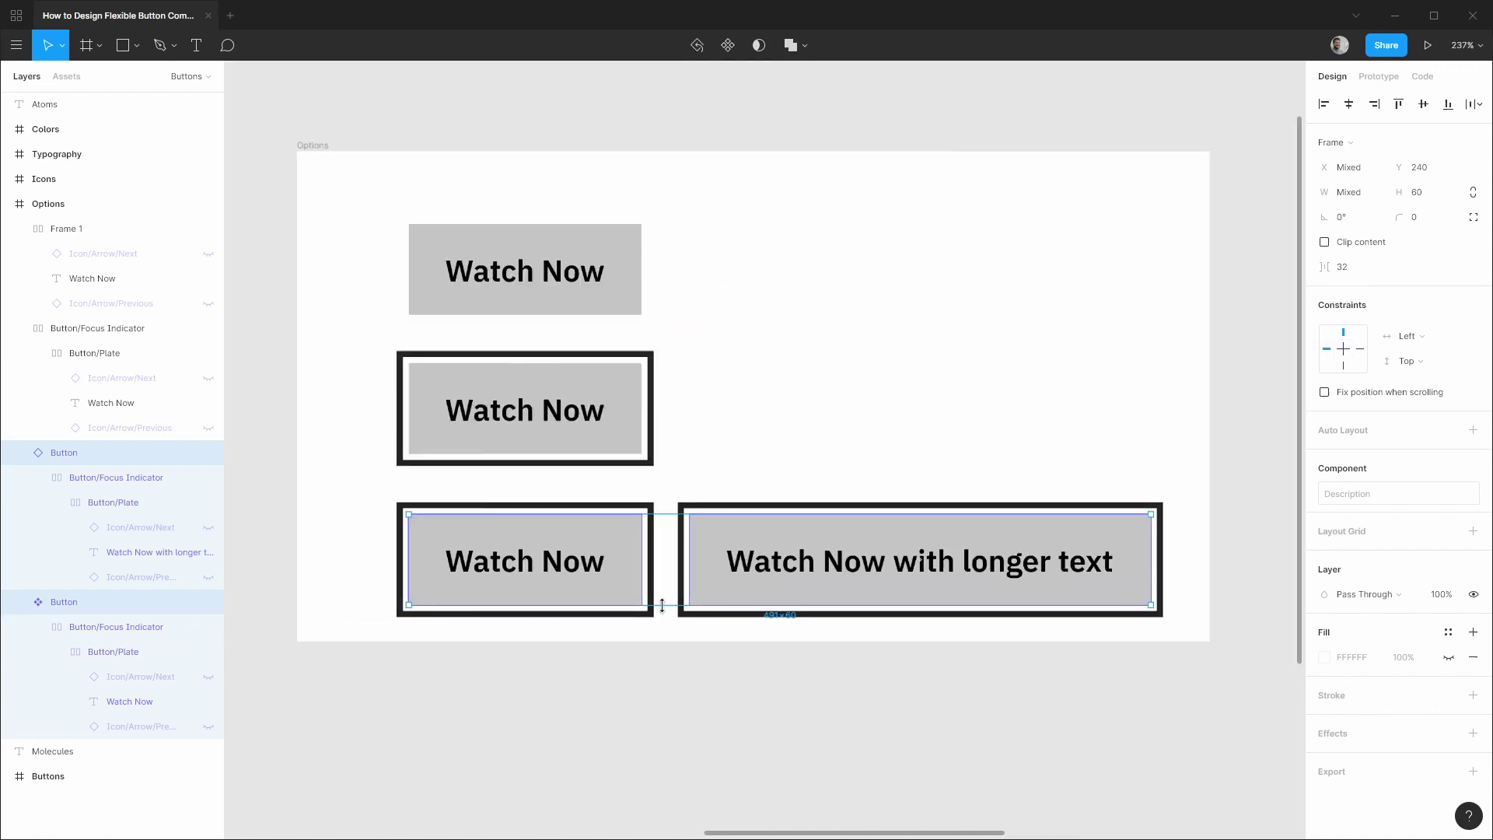
{"action": "left_click", "coordinate": [661, 144]}
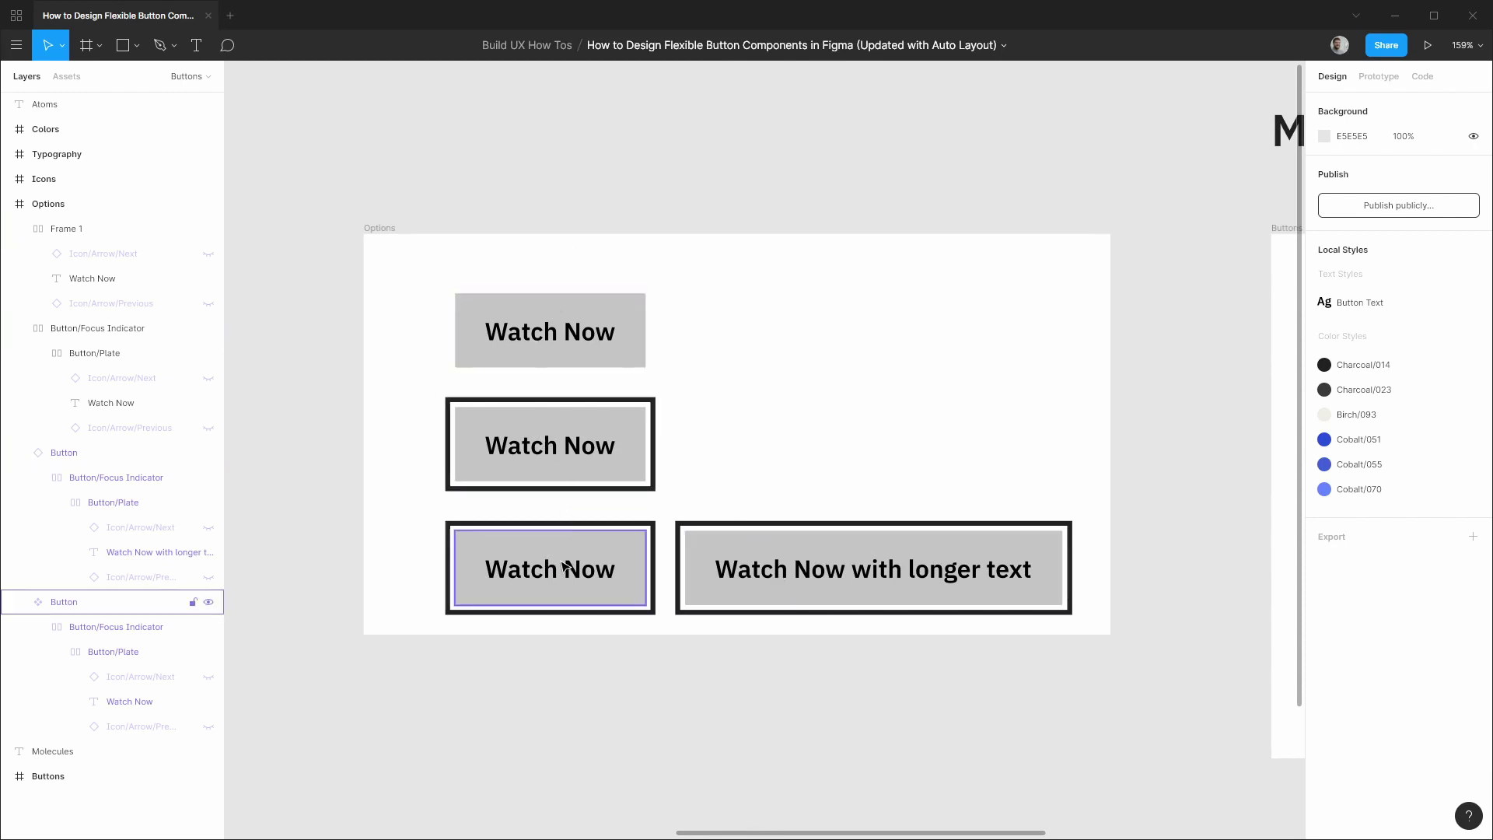
{"action": "left_click", "coordinate": [209, 677]}
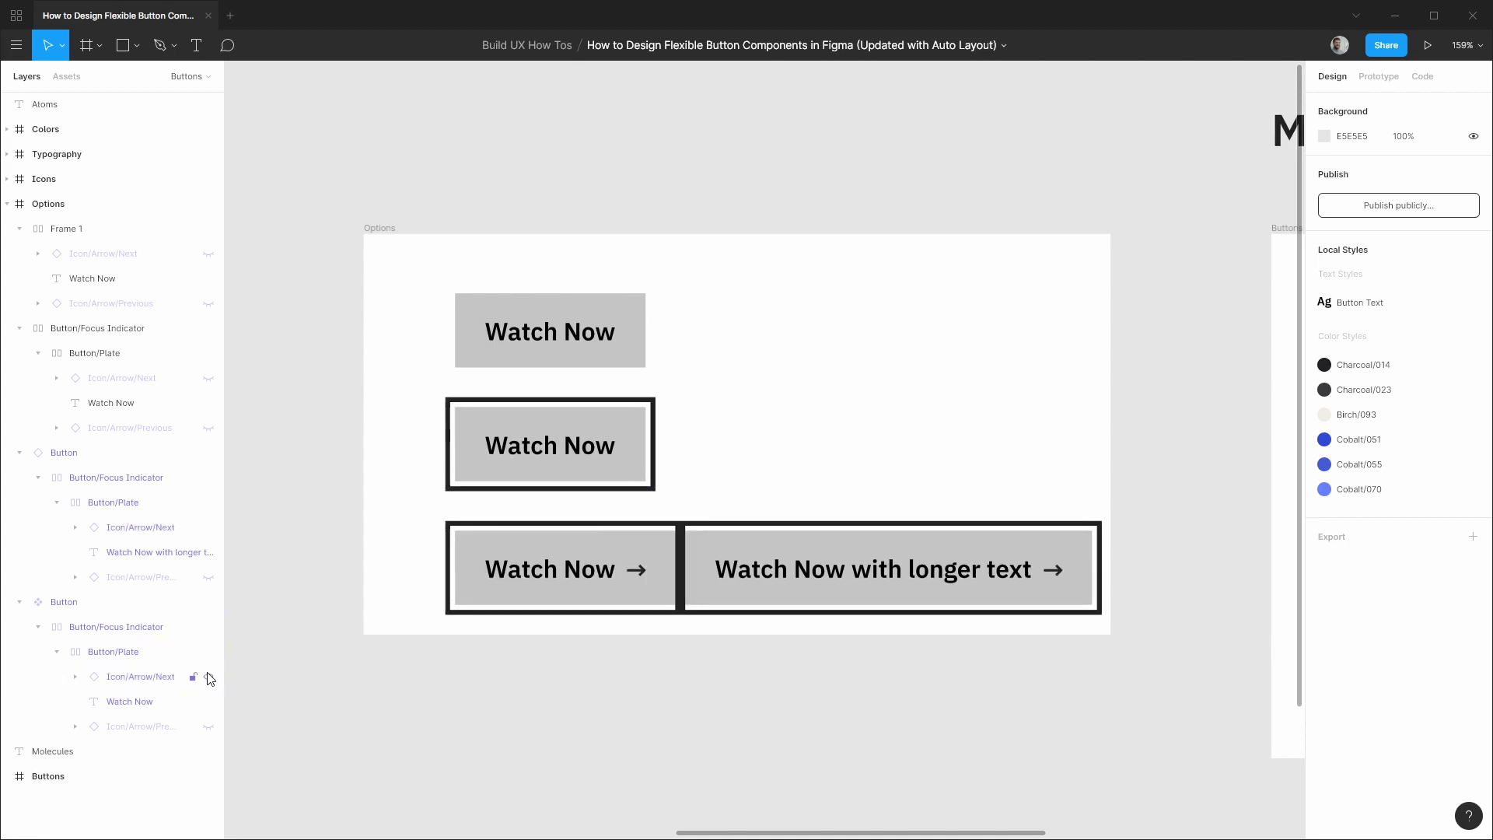
{"action": "left_click", "coordinate": [208, 677]}
{"action": "left_click", "coordinate": [209, 727]}
{"action": "left_click", "coordinate": [211, 735]}
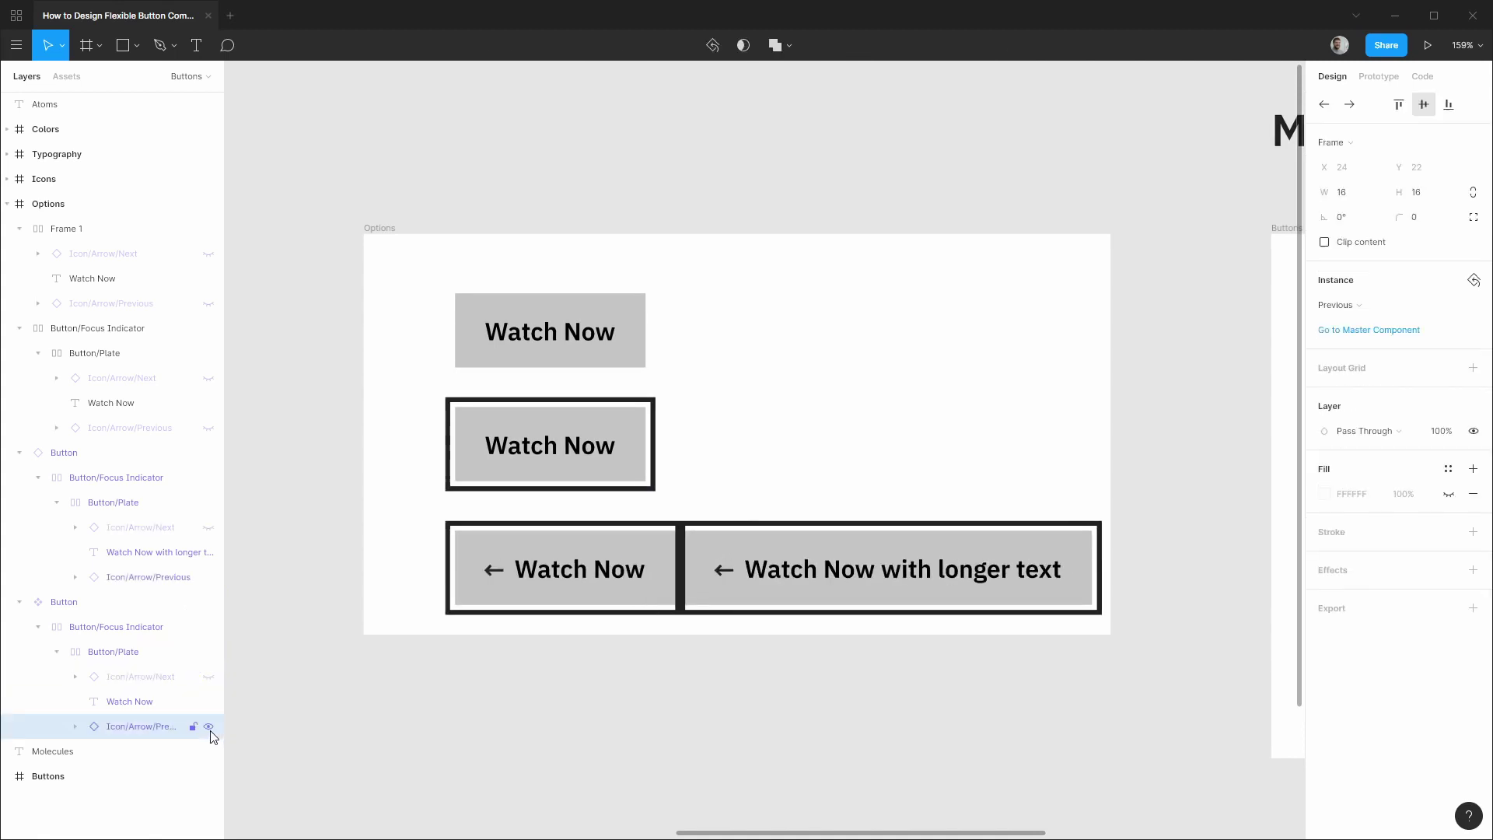
{"action": "left_click", "coordinate": [210, 733]}
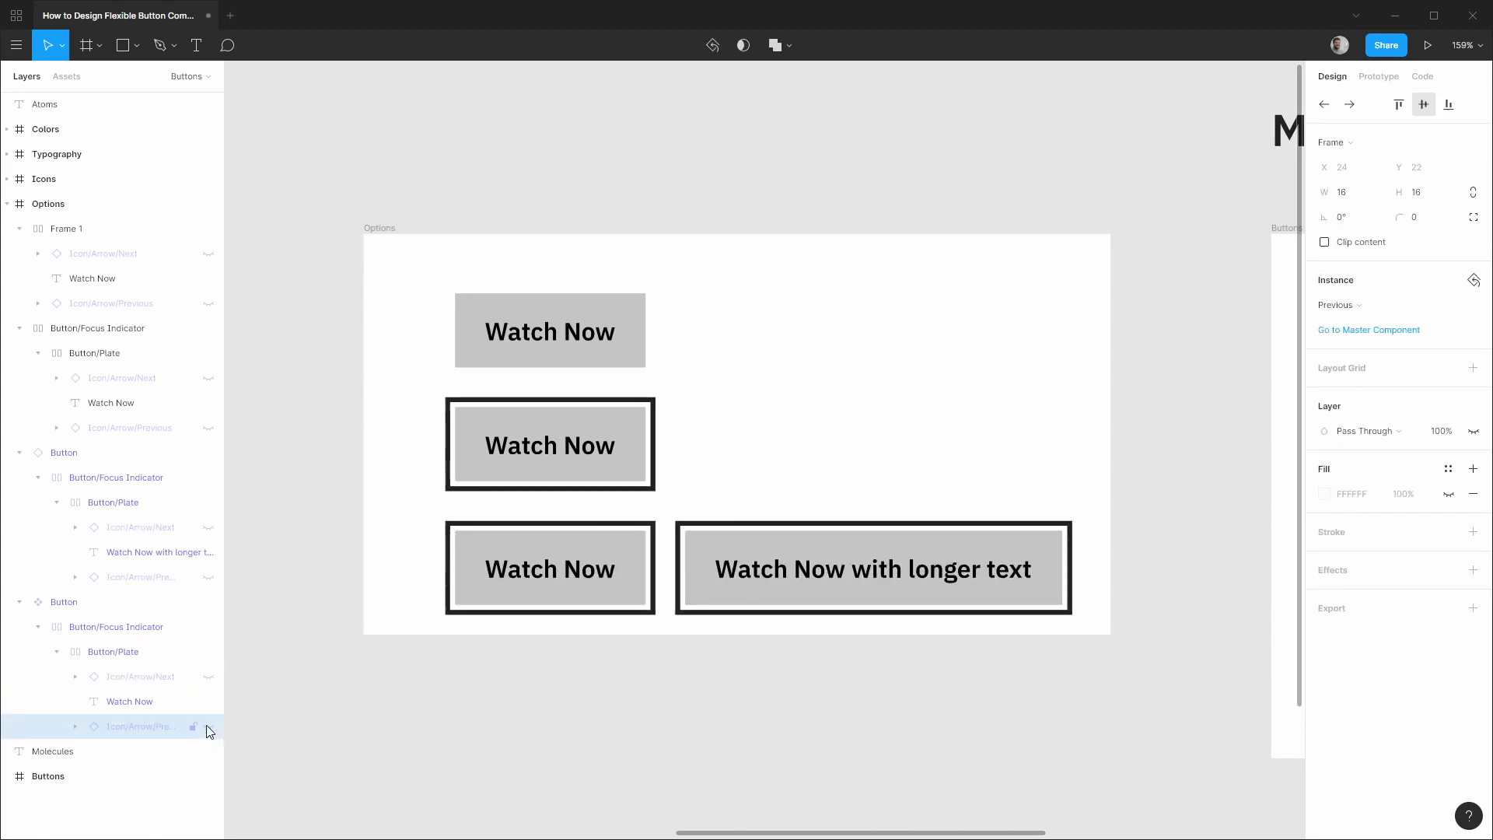
{"action": "left_click", "coordinate": [476, 655]}
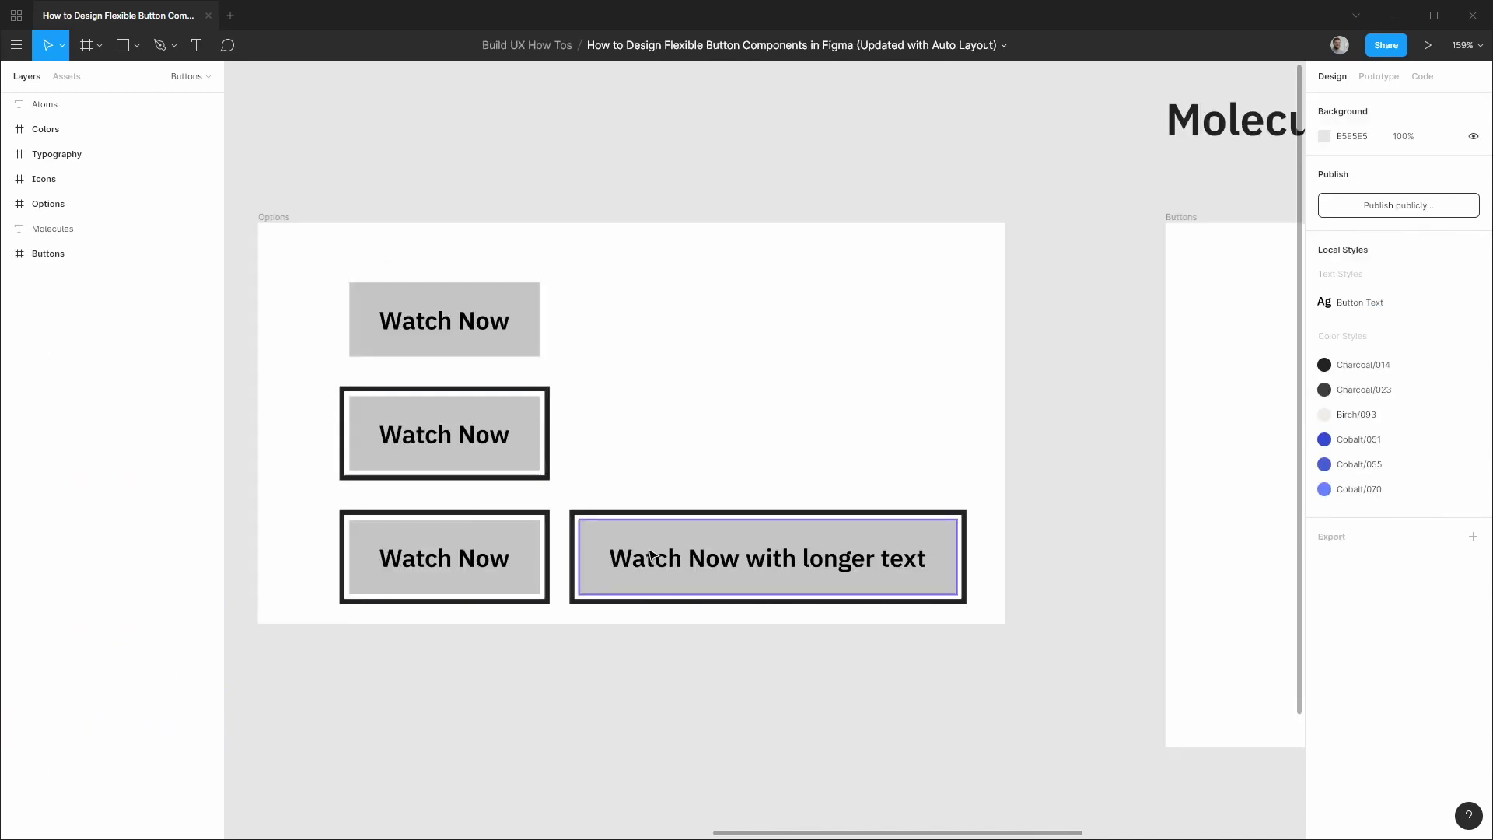
Step: Delete the longer-text button and move the Button component into the Buttons frame at X 32, Y 32
{"action": "left_click", "coordinate": [684, 536]}
{"action": "key", "text": "Delete"}
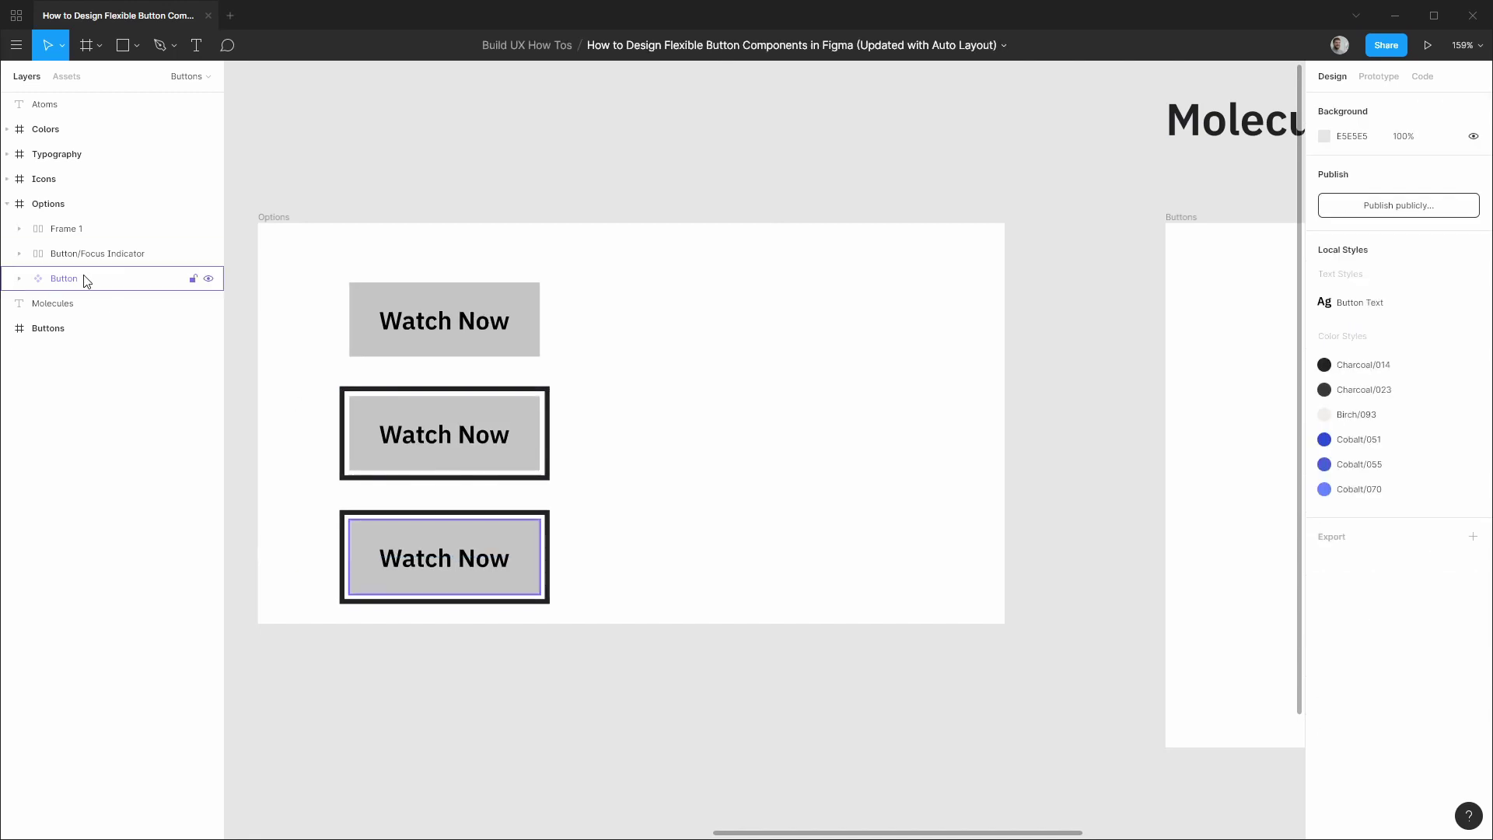
{"action": "left_click", "coordinate": [65, 280]}
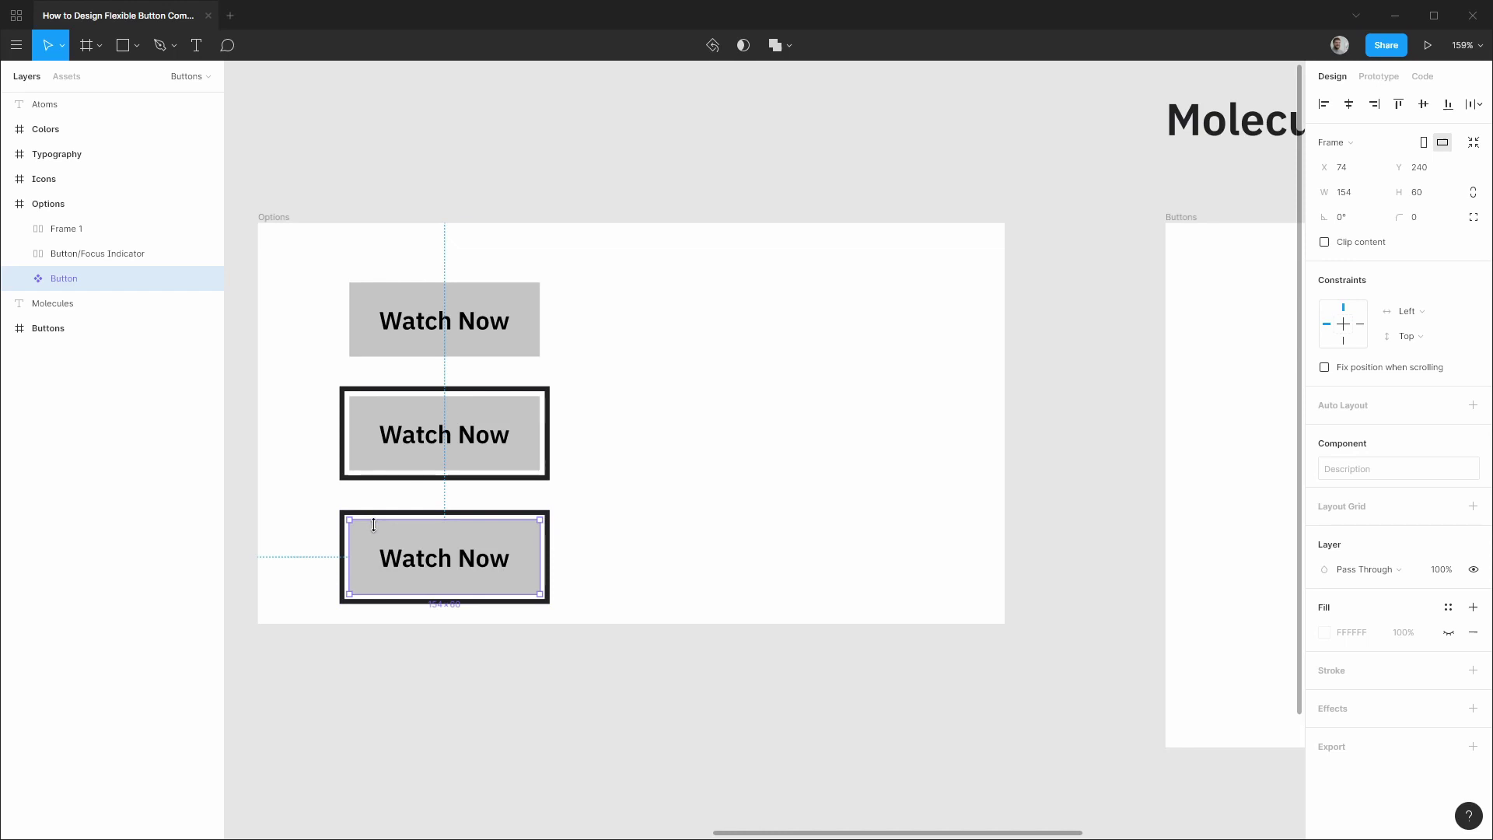
{"action": "left_click_drag", "start_coordinate": [376, 537], "coordinate": [1253, 289]}
{"action": "left_click_drag", "start_coordinate": [1235, 213], "coordinate": [454, 248]}
{"action": "key", "text": "Down"}
{"action": "key", "text": "Down"}
{"action": "key", "text": "Down"}
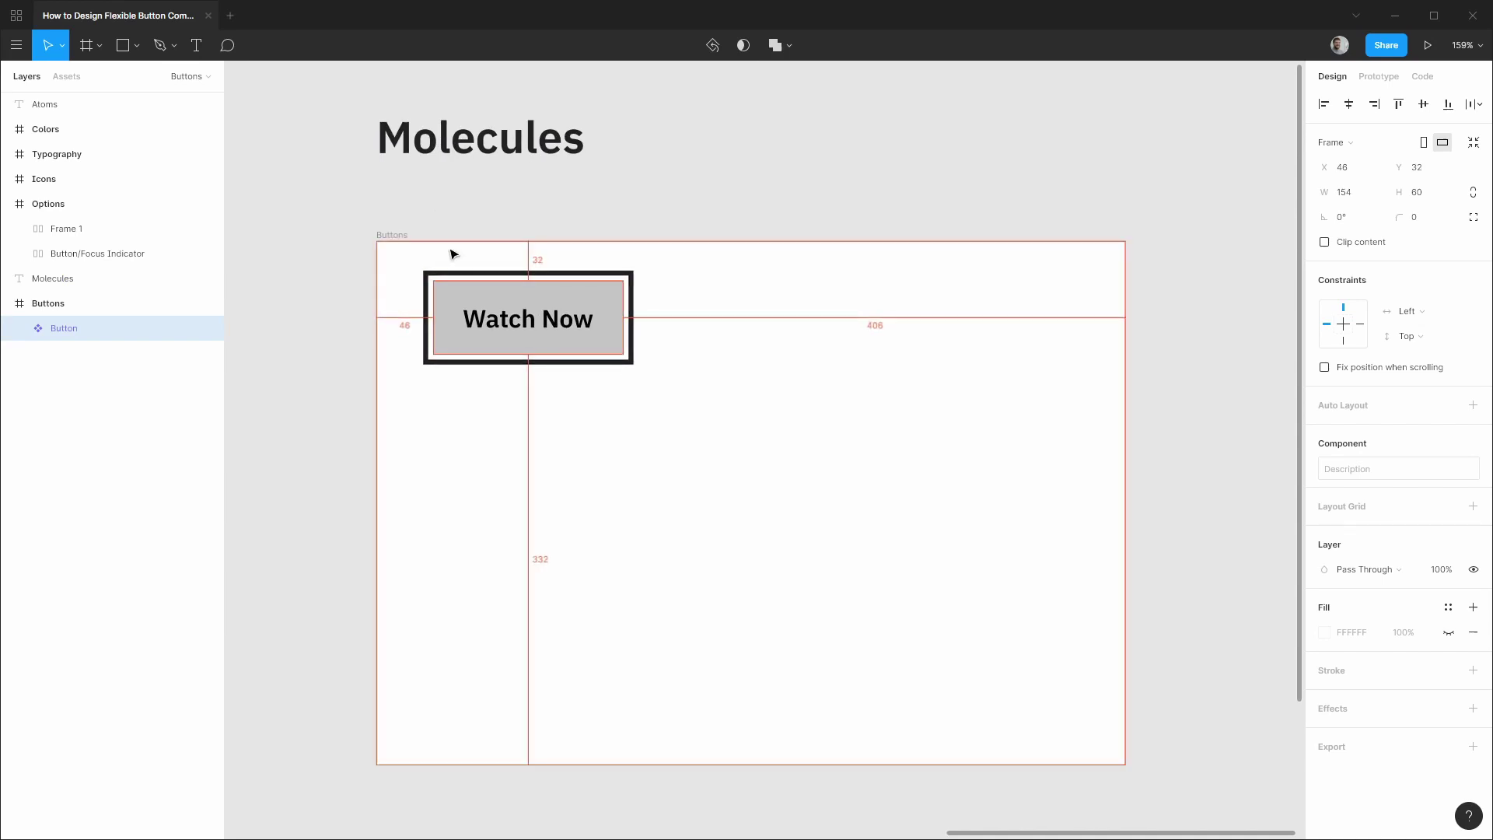
{"action": "key", "text": "shift+Left"}
{"action": "key", "text": "Left"}
{"action": "key", "text": "Left"}
{"action": "key", "text": "Left"}
{"action": "key", "text": "Left"}
{"action": "key", "text": "Left"}
{"action": "key", "text": "Left"}
{"action": "key", "text": "Right"}
{"action": "key", "text": "Right"}
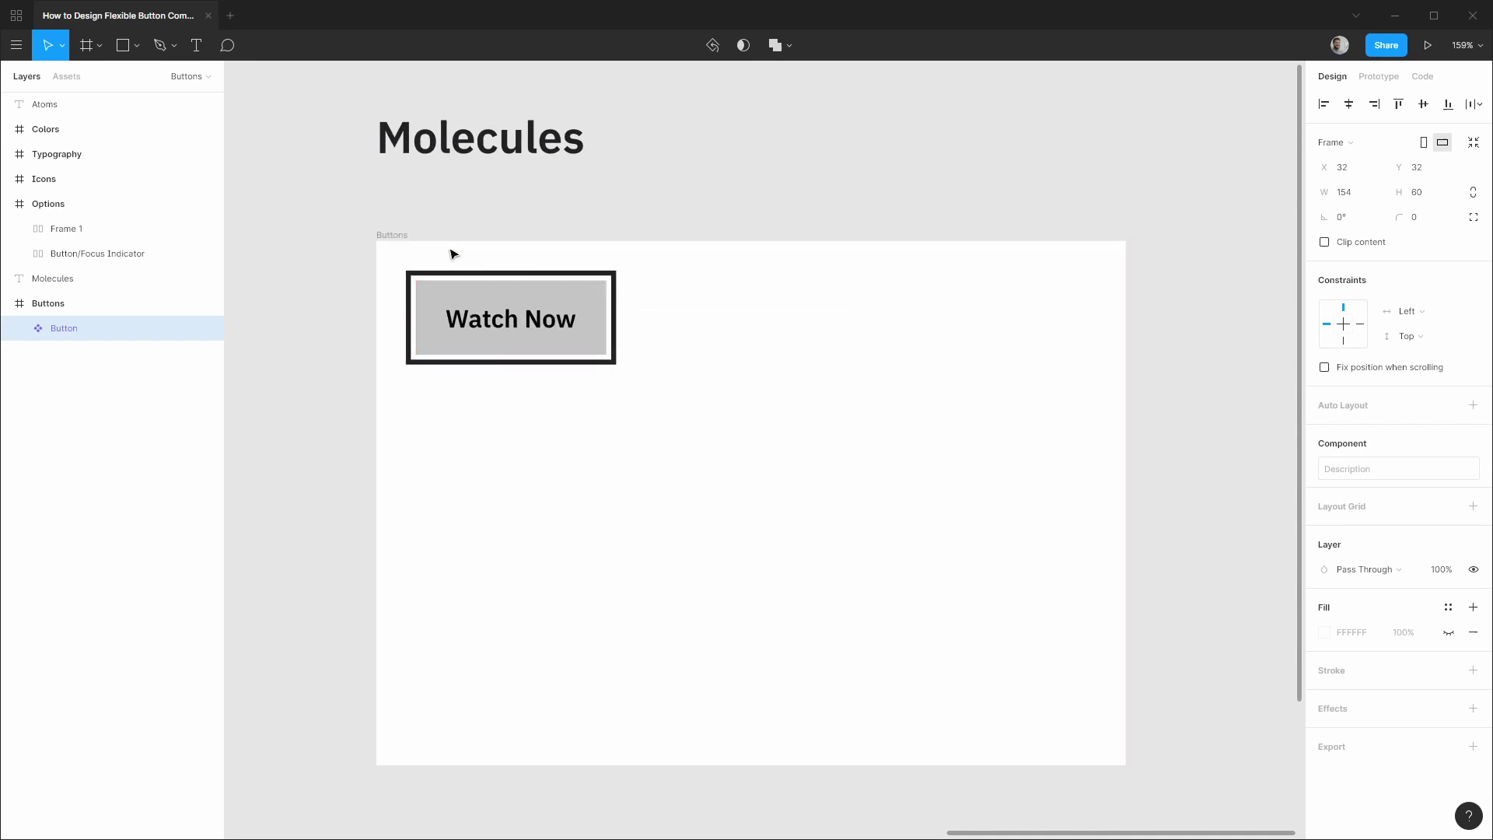
Step: Rename the Button component layer to 'Button/Primitive/Default'
{"action": "double_click", "coordinate": [81, 330]}
{"action": "type", "text": "/Primitive"}
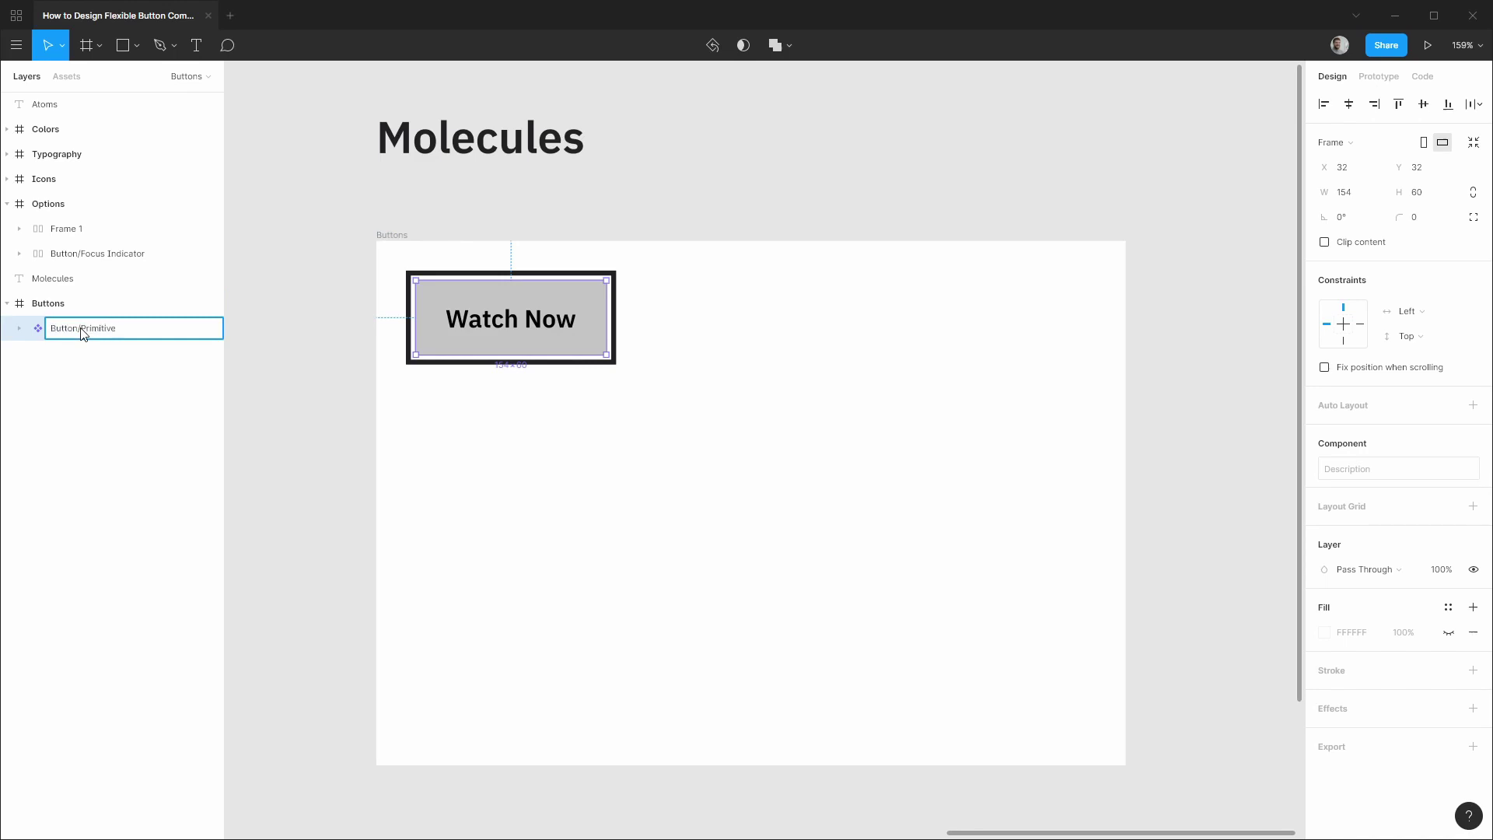
{"action": "type", "text": "/Default"}
{"action": "key", "text": "Return"}
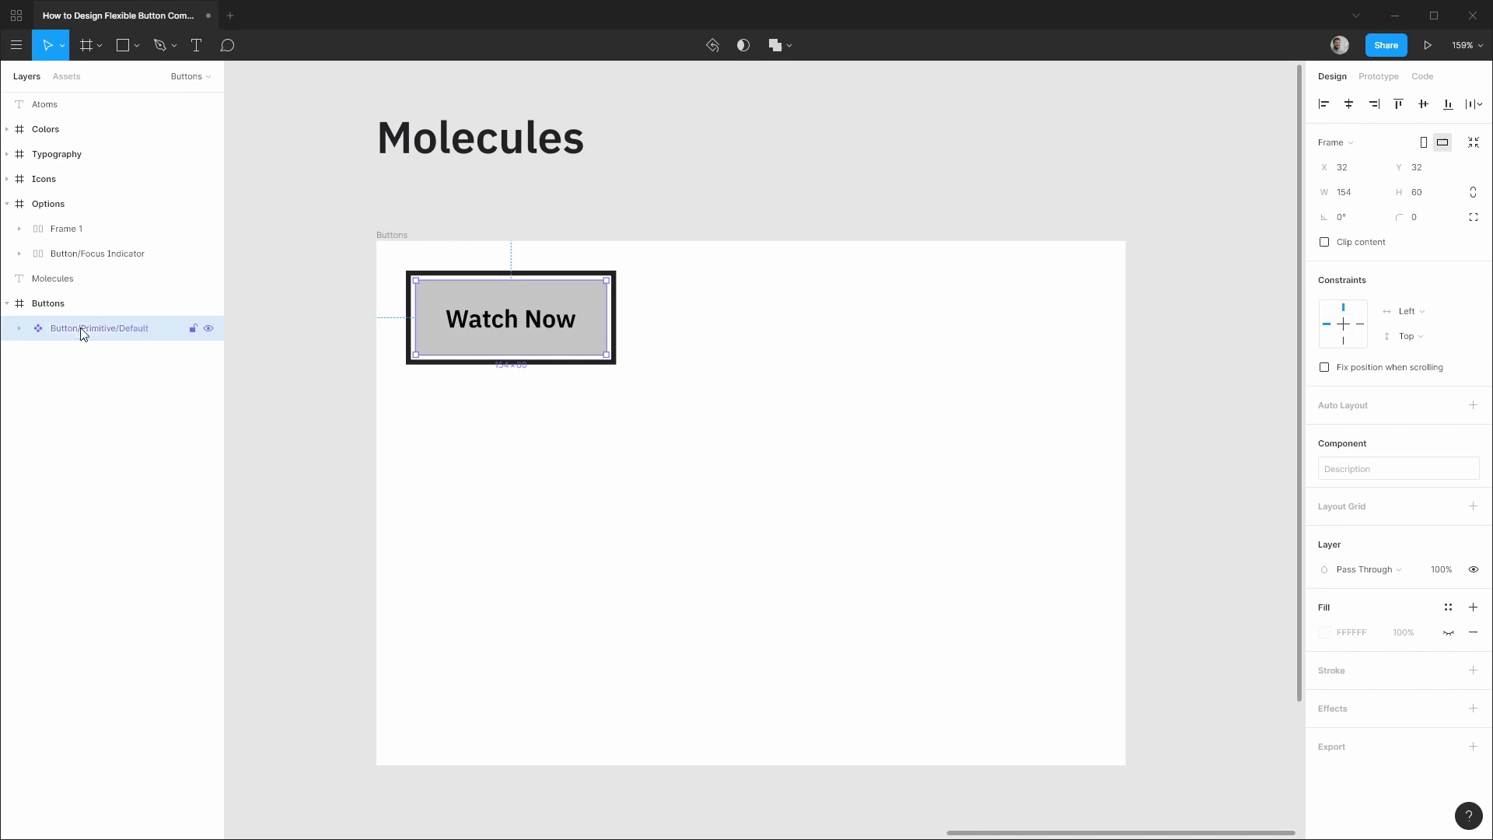
{"action": "left_click", "coordinate": [7, 204]}
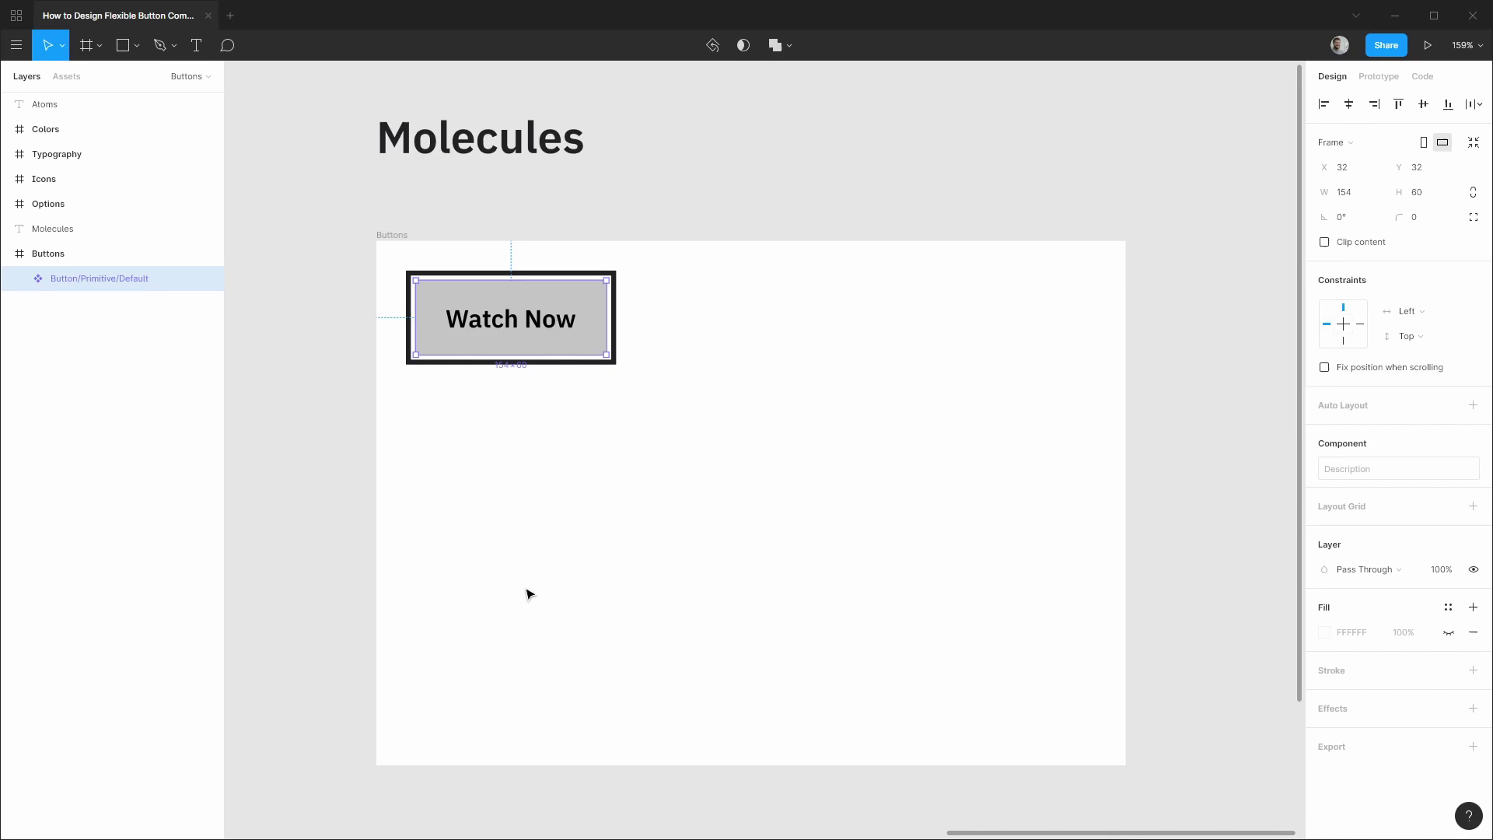
Step: Remove the Charcoal/014 stroke from the component's Focus Indicator
{"action": "left_click", "coordinate": [21, 279]}
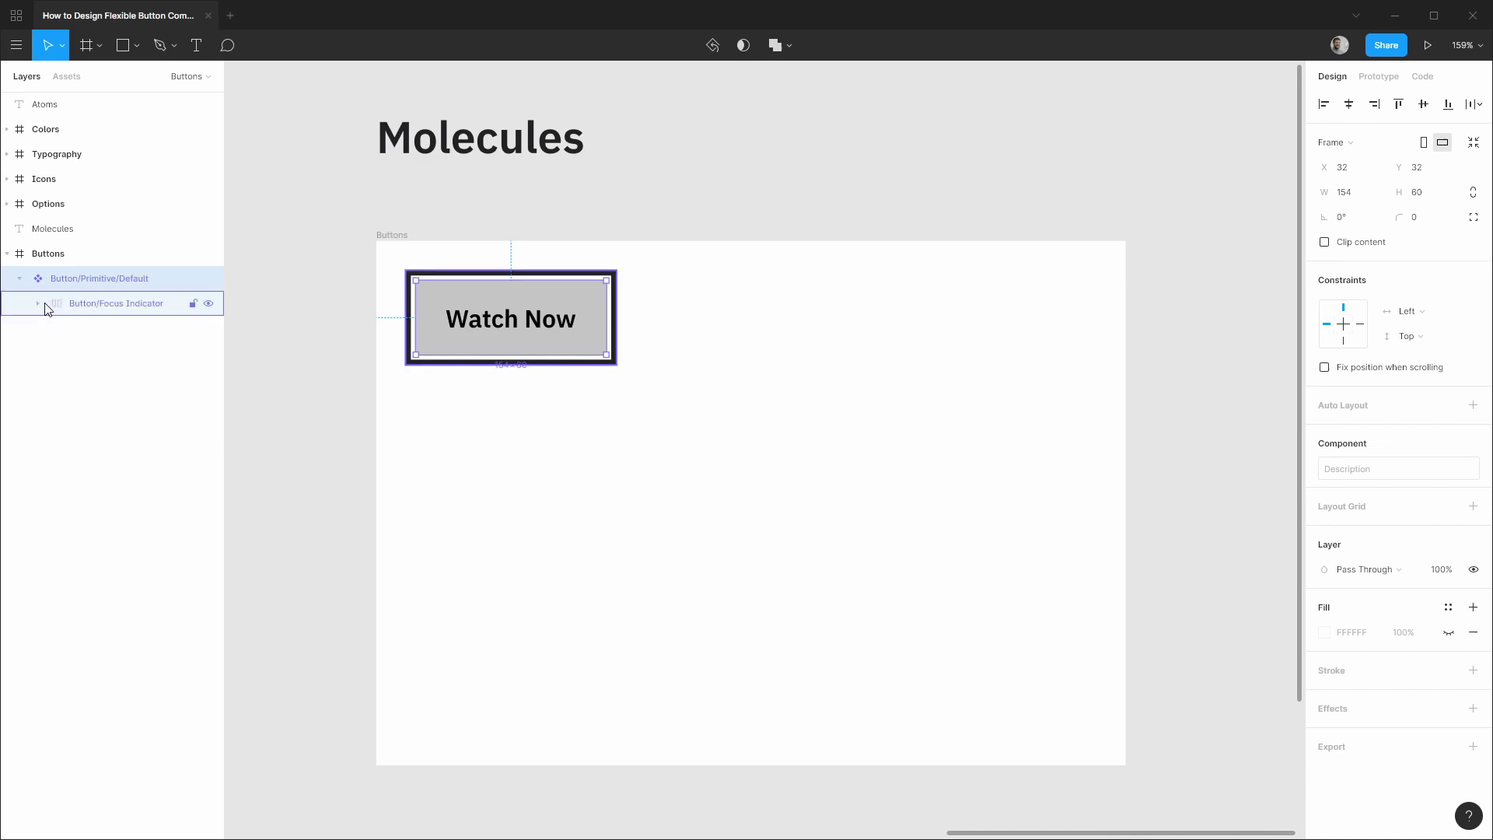
{"action": "left_click", "coordinate": [39, 303]}
{"action": "left_click", "coordinate": [101, 308]}
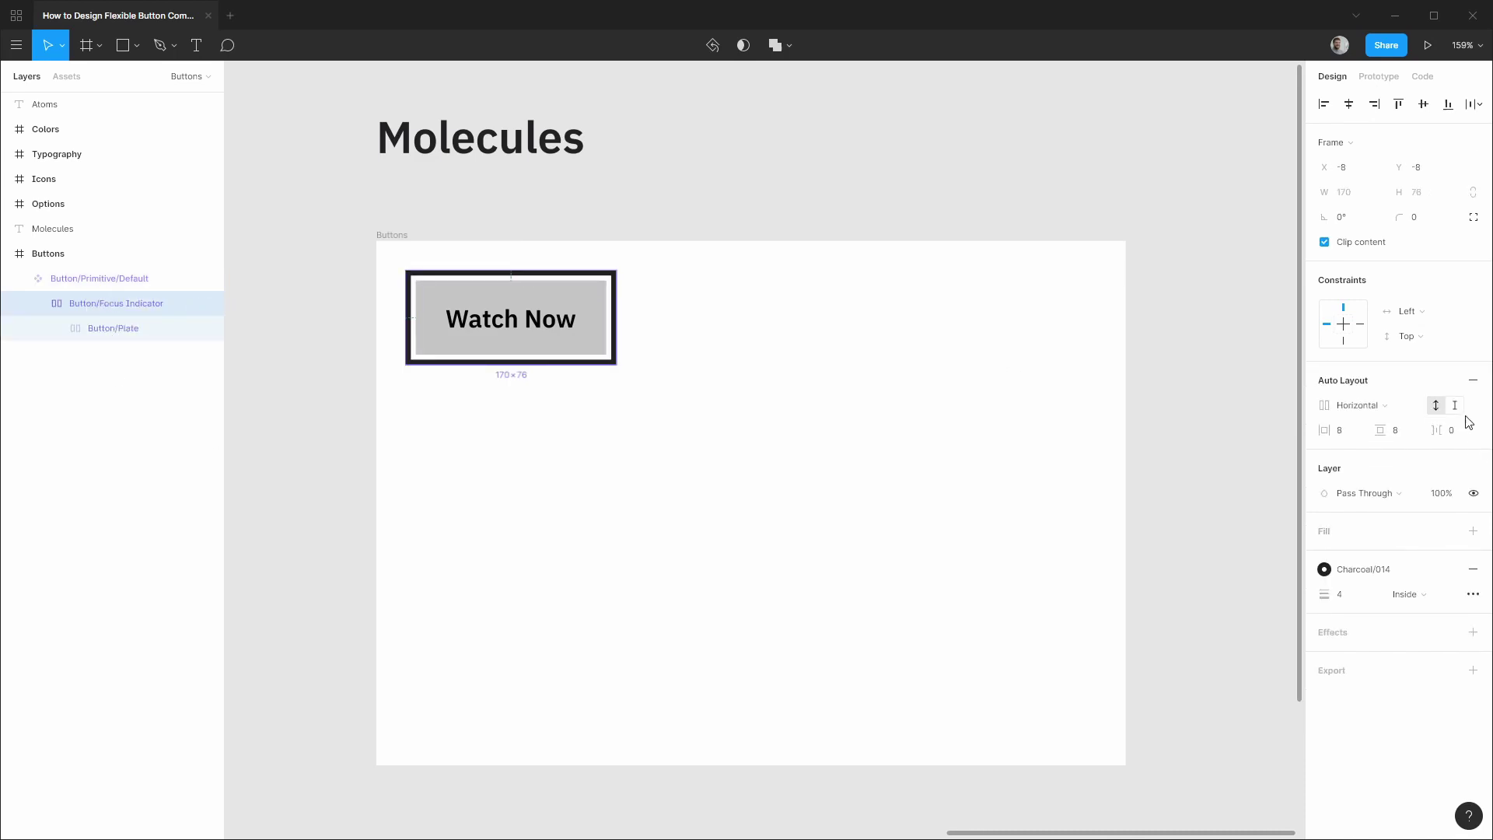
{"action": "left_click", "coordinate": [1473, 568]}
Step: Reselect the Button/Primitive/Default component and its Watch Now button on the canvas
{"action": "left_click", "coordinate": [567, 207]}
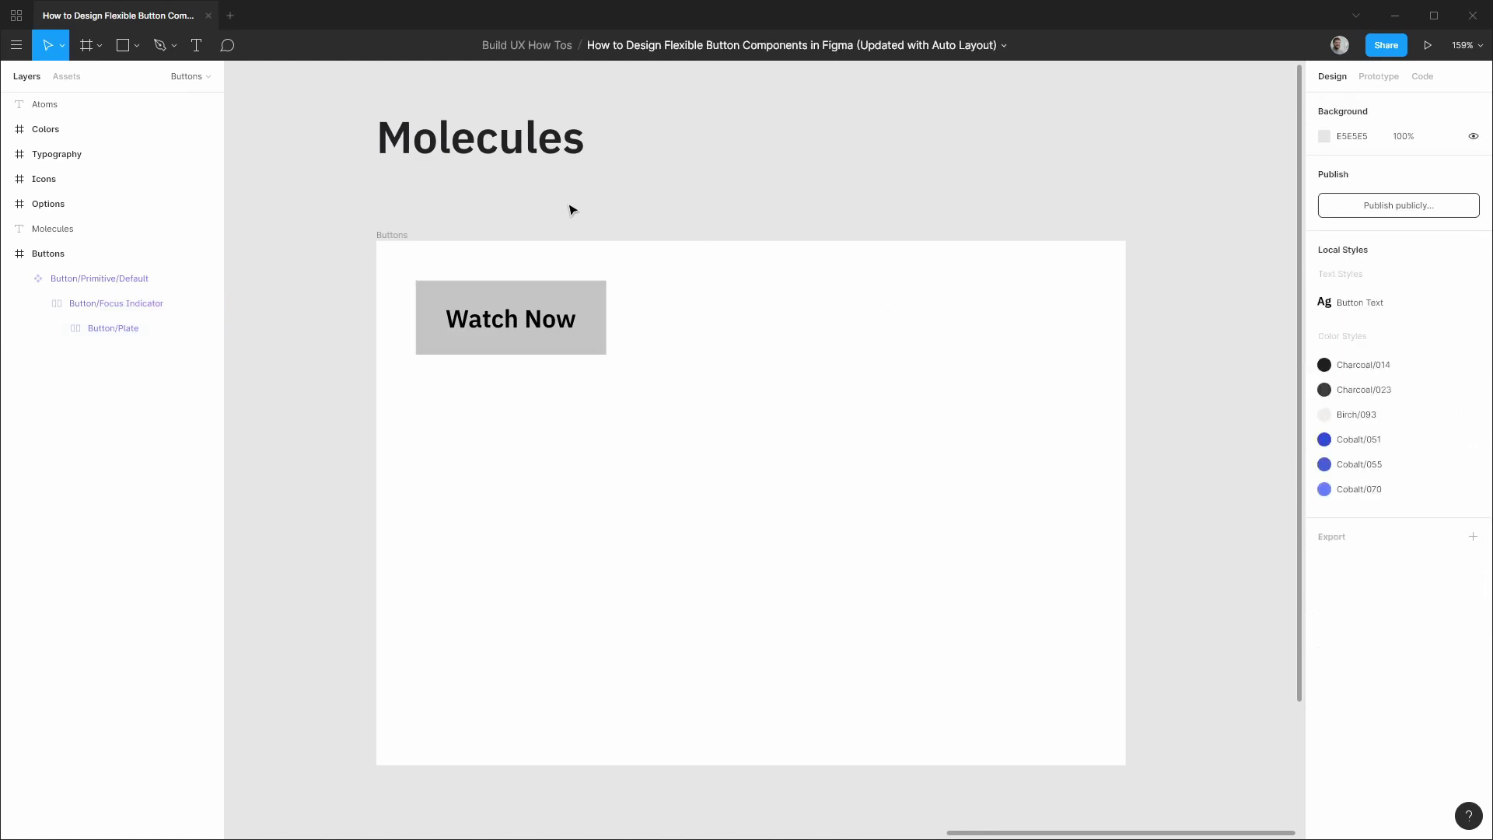
{"action": "left_click", "coordinate": [54, 254]}
{"action": "left_click", "coordinate": [56, 278]}
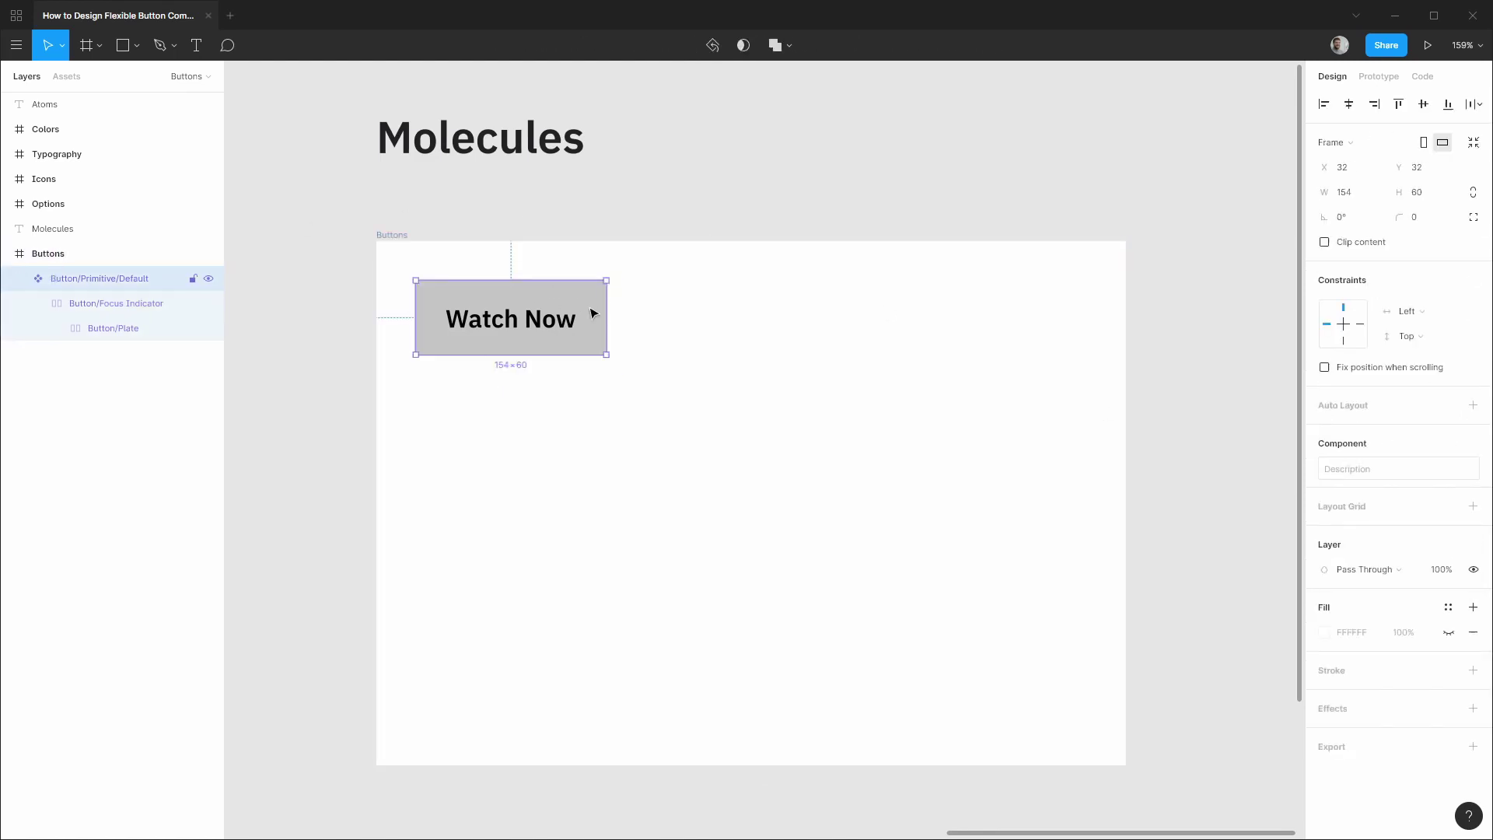
{"action": "left_click", "coordinate": [783, 335]}
{"action": "left_click", "coordinate": [493, 300]}
Step: Duplicate the button to the right and lighten the copy's plate fill to lightness 87 (D9D9D9)
{"action": "left_click_drag", "start_coordinate": [494, 300], "coordinate": [721, 300]}
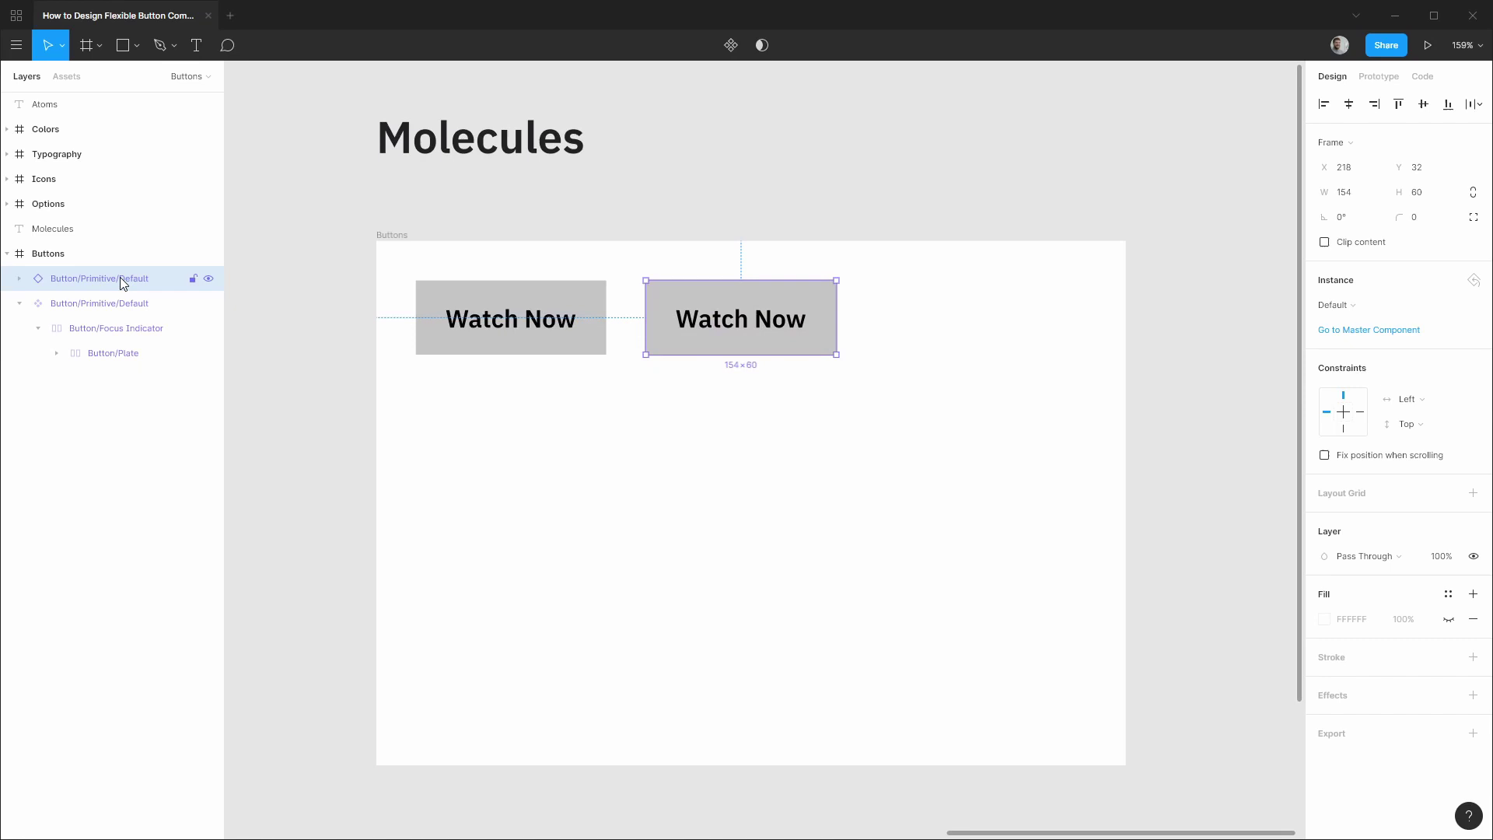
{"action": "key", "text": "ctrl+bracketleft"}
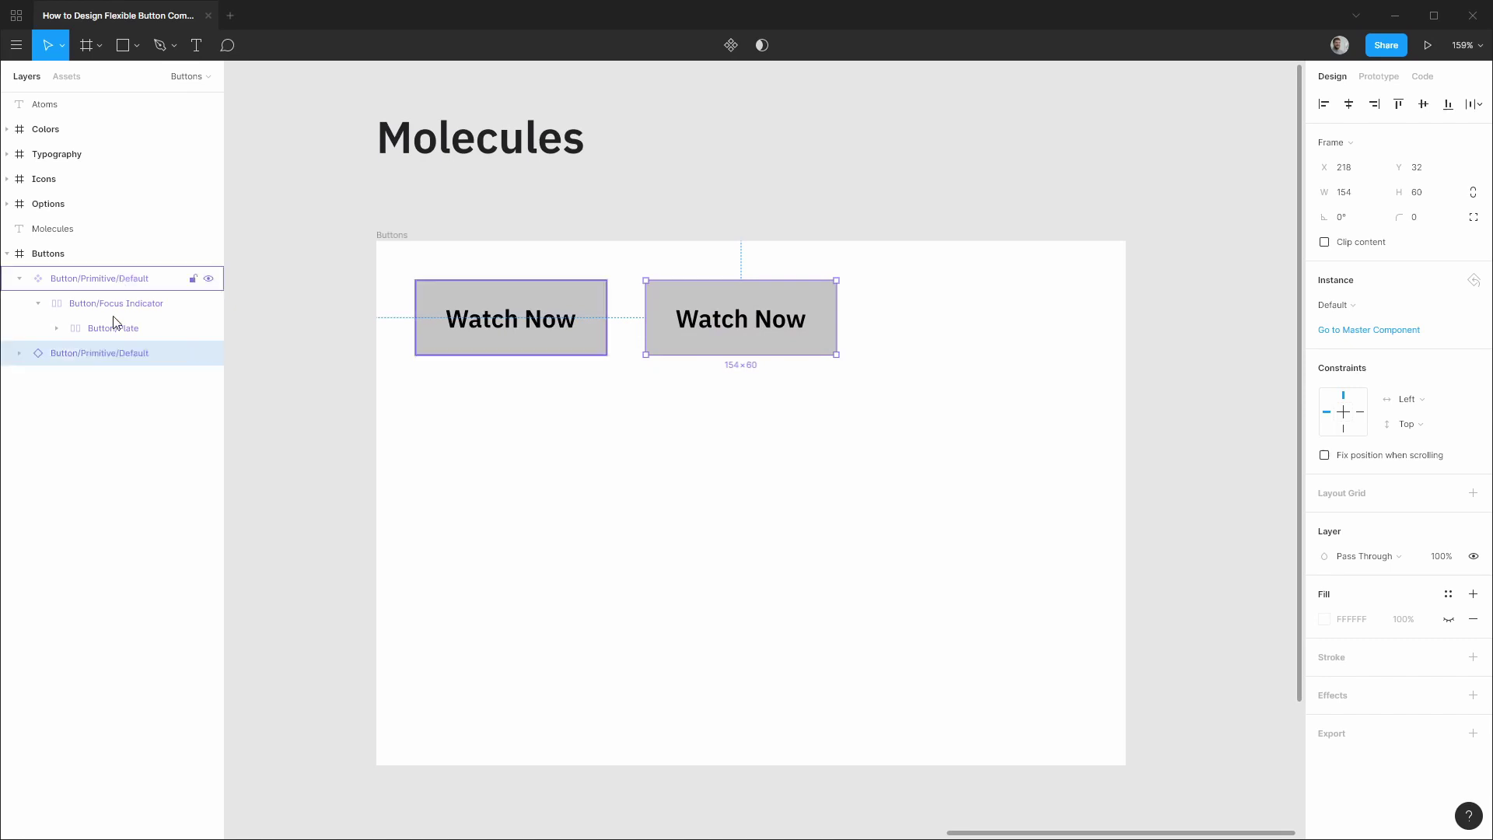
{"action": "left_click", "coordinate": [18, 354]}
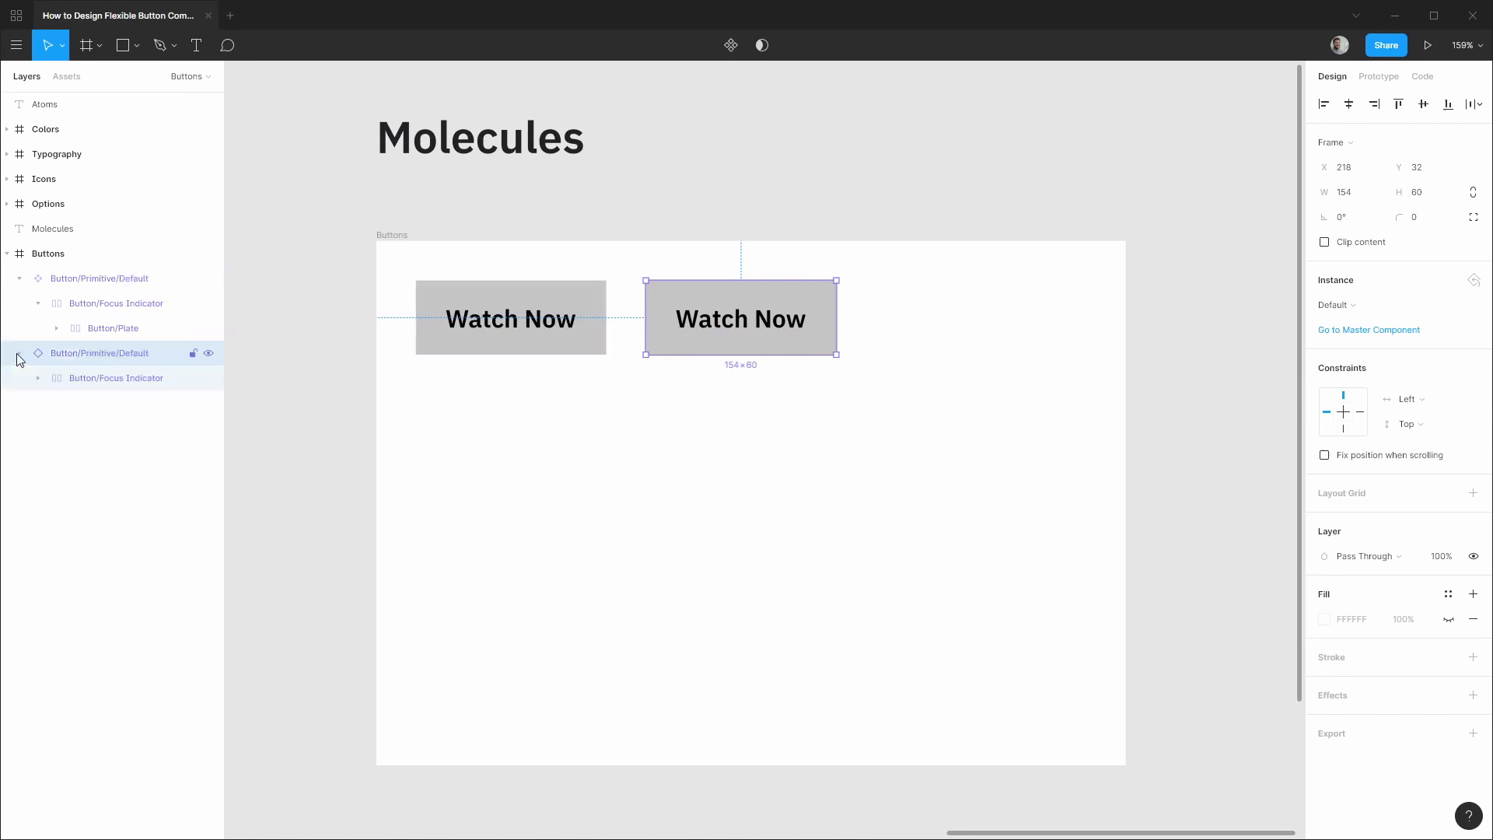
{"action": "left_click", "coordinate": [95, 378]}
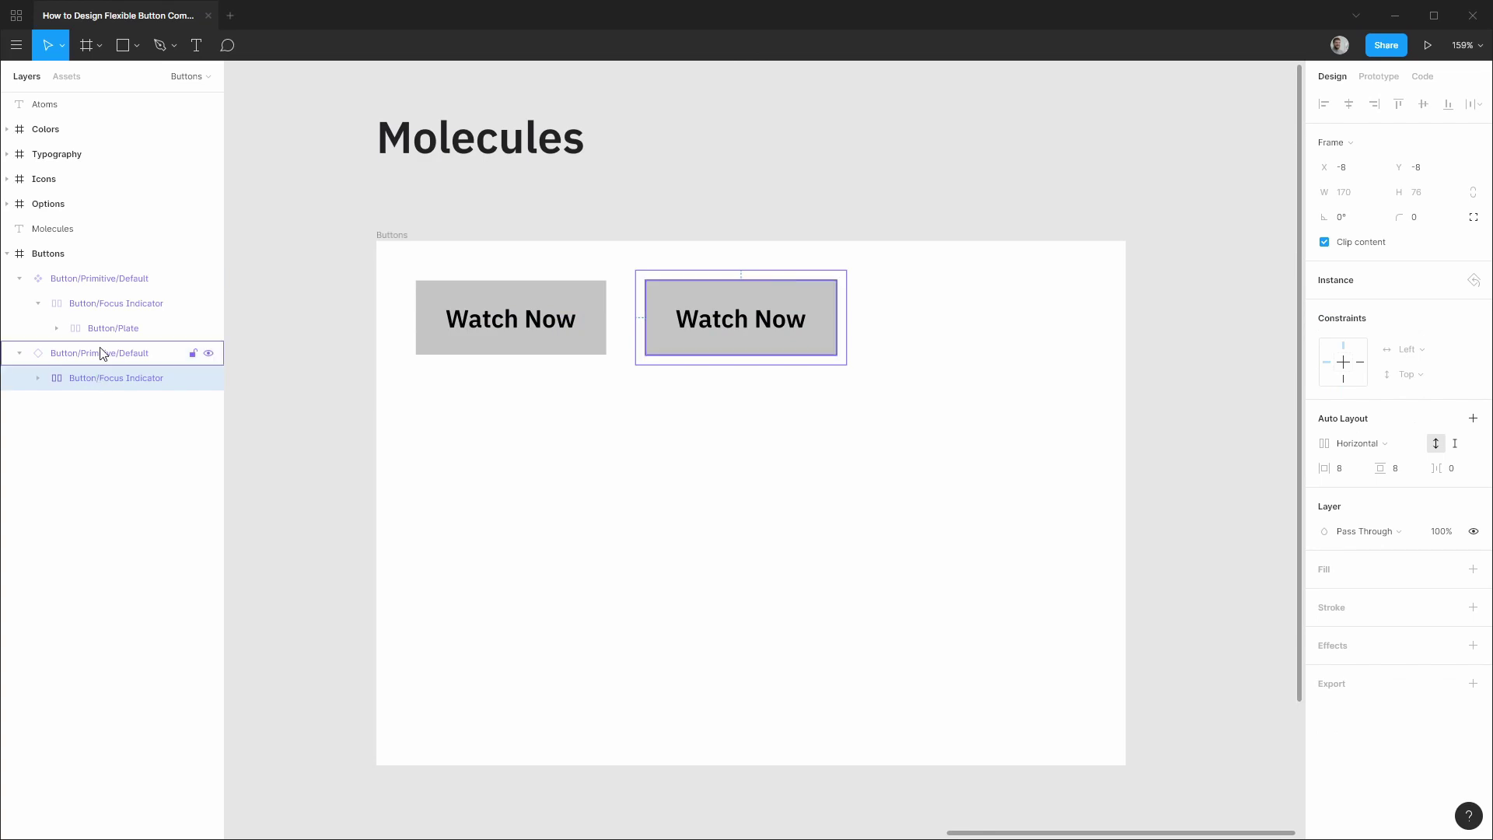
{"action": "left_click", "coordinate": [37, 379]}
{"action": "left_click", "coordinate": [100, 403]}
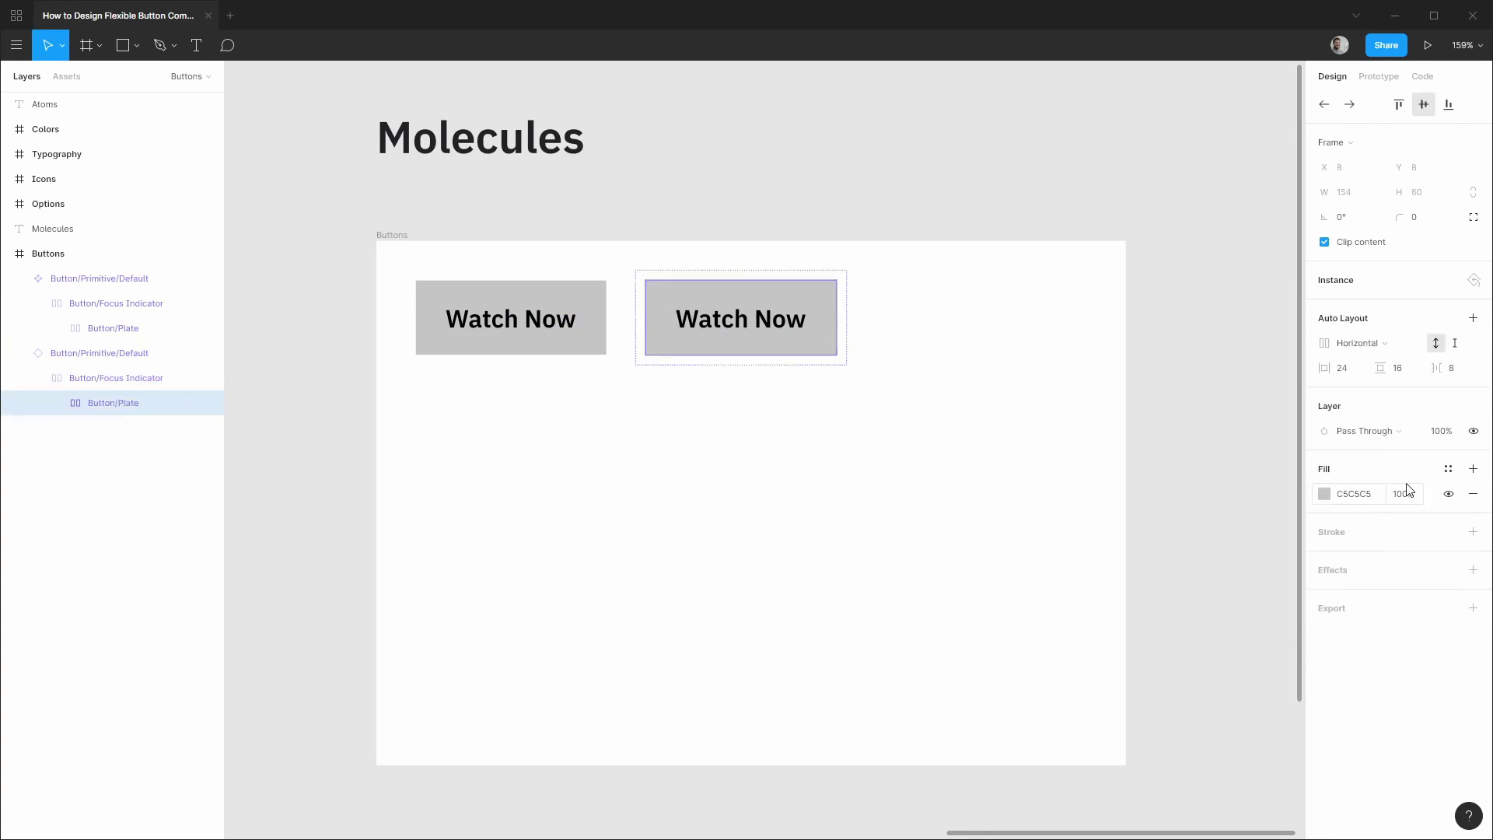
{"action": "left_click", "coordinate": [1326, 495]}
{"action": "left_click", "coordinate": [1248, 701]}
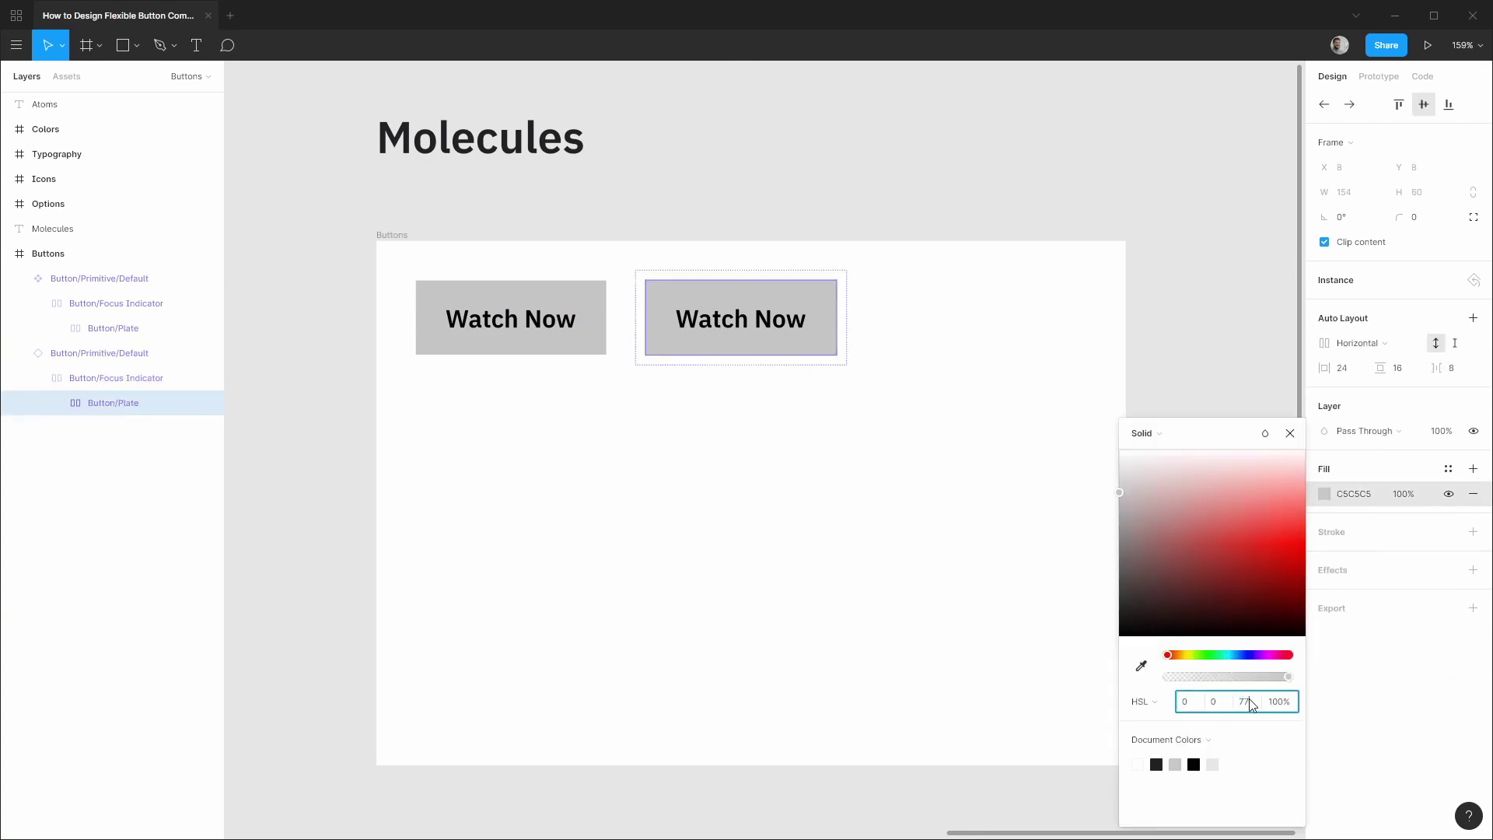
{"action": "type", "text": "87"}
{"action": "key", "text": "Return"}
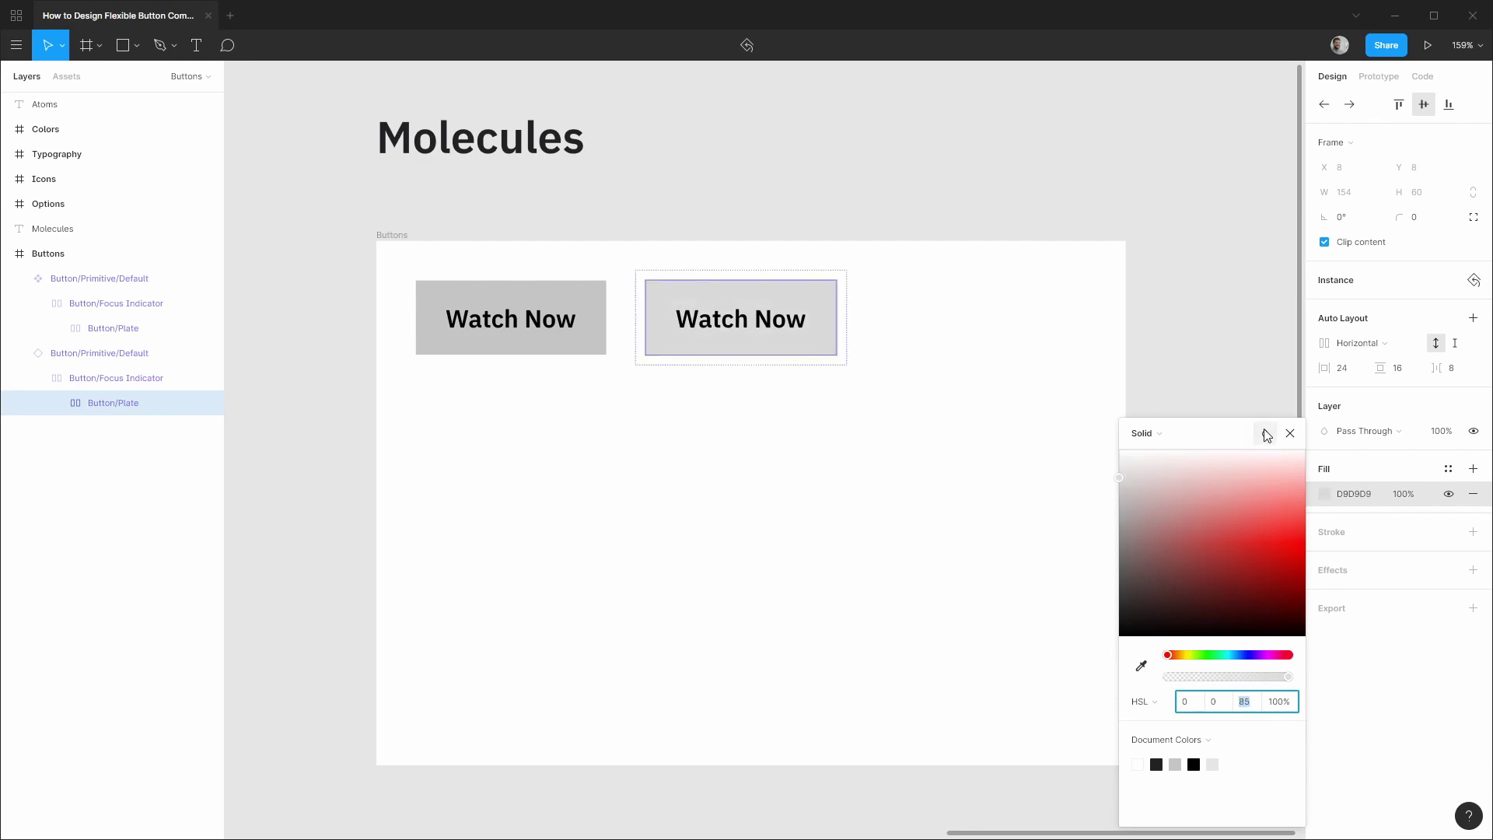
{"action": "left_click", "coordinate": [1290, 434]}
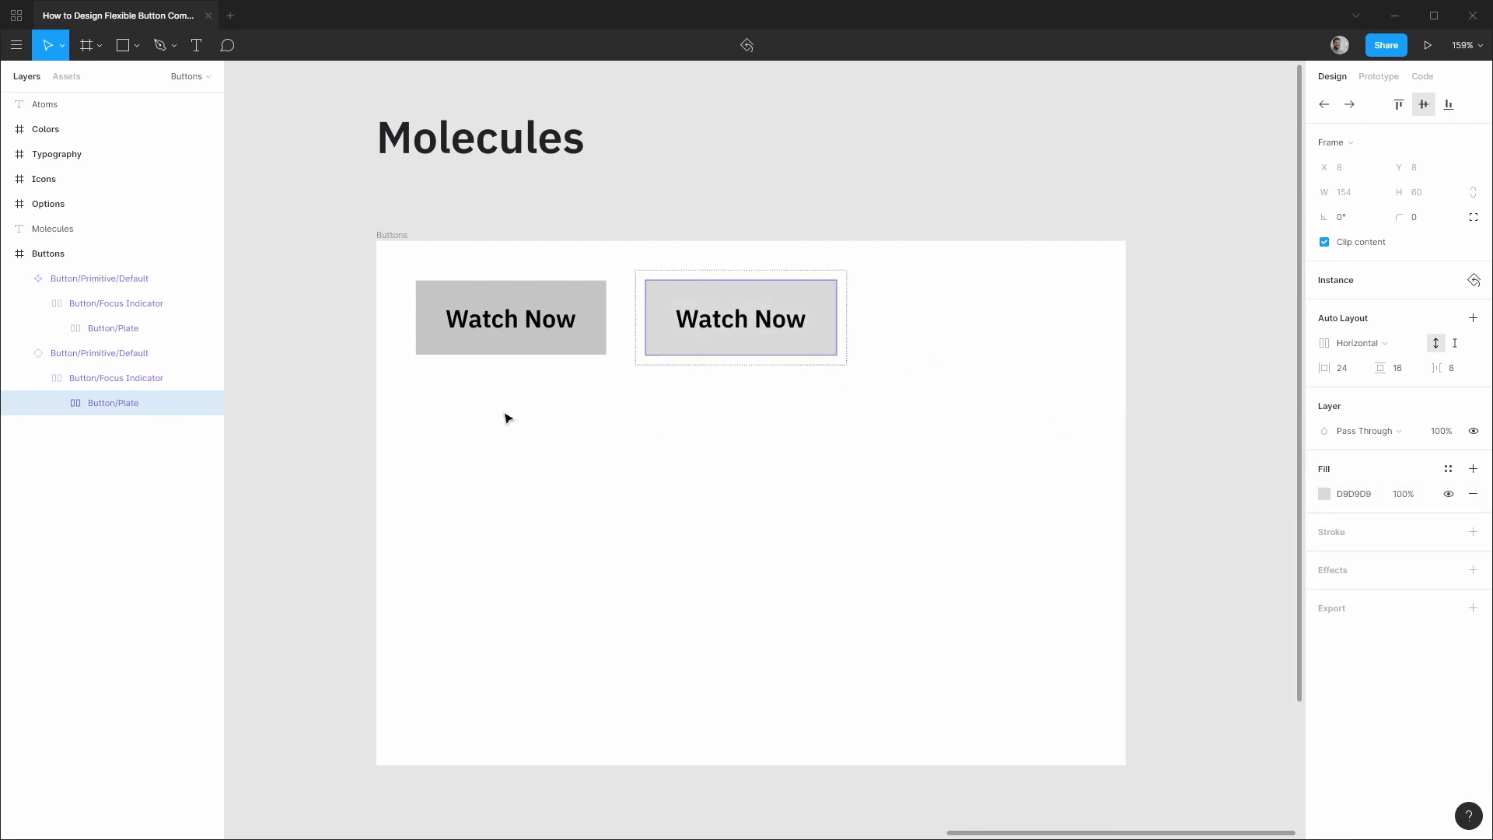
Step: Make the copy its own component named Button/Primitive/Hover
{"action": "left_click", "coordinate": [113, 354]}
{"action": "key", "text": "ctrl+alt+k"}
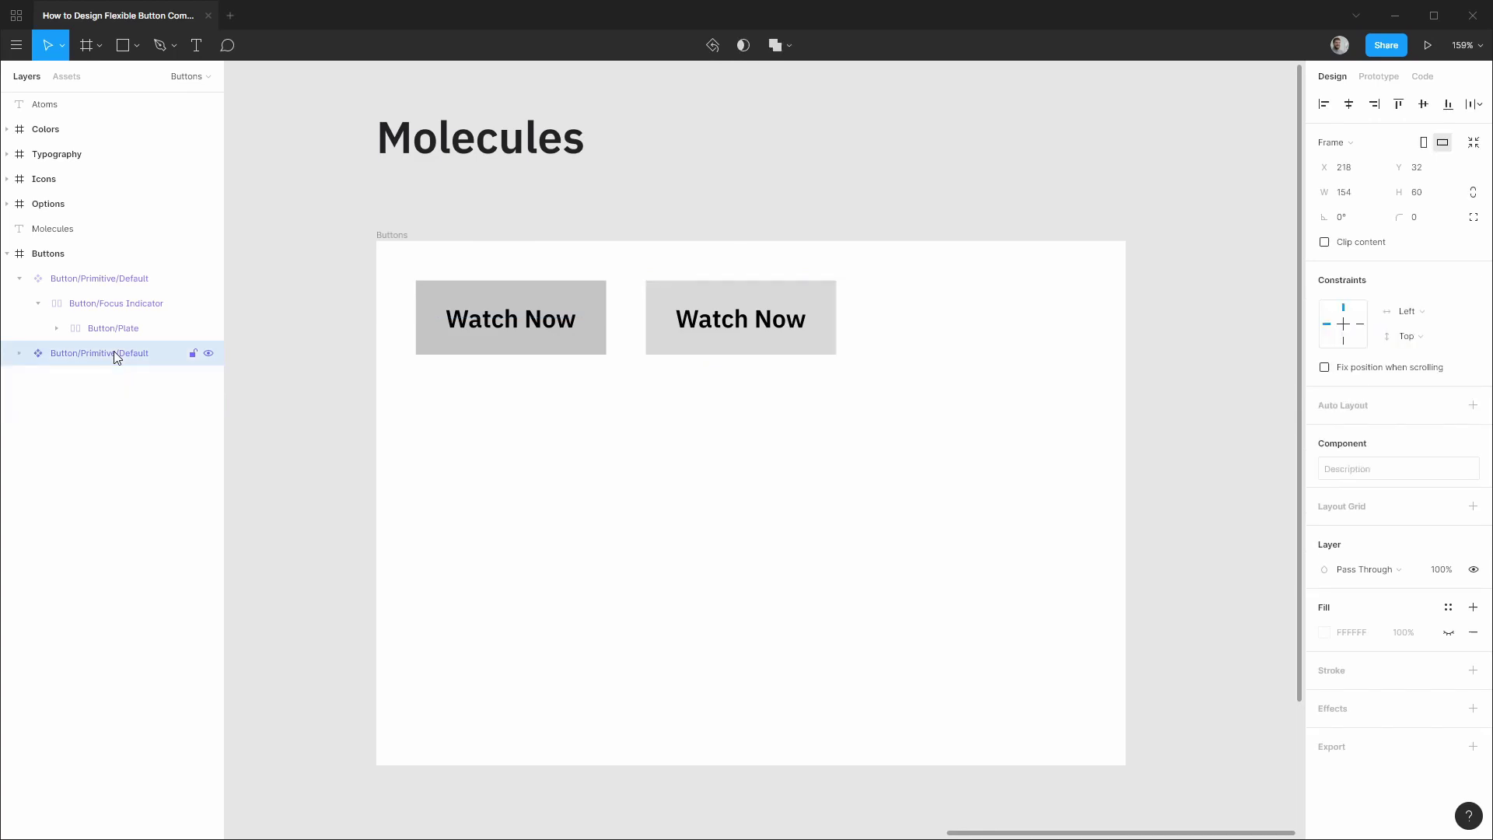
{"action": "double_click", "coordinate": [113, 353]}
{"action": "key", "text": "ctrl+shift+Left"}
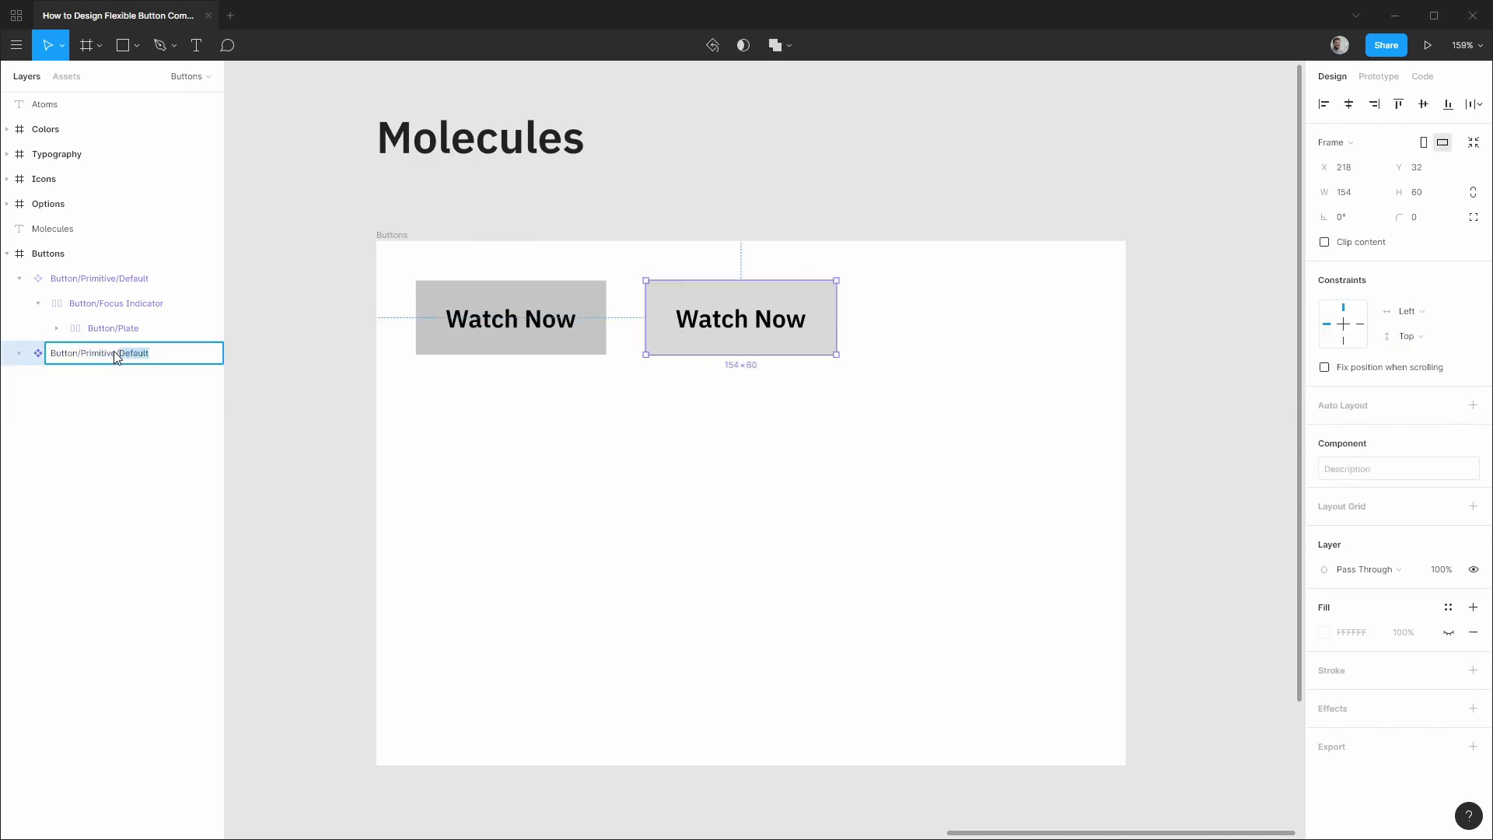
{"action": "type", "text": "Hover"}
{"action": "key", "text": "Return"}
Step: Duplicate the default button to the far right and give its Focus Indicator a 4 px Charcoal/014 border
{"action": "left_click", "coordinate": [542, 325]}
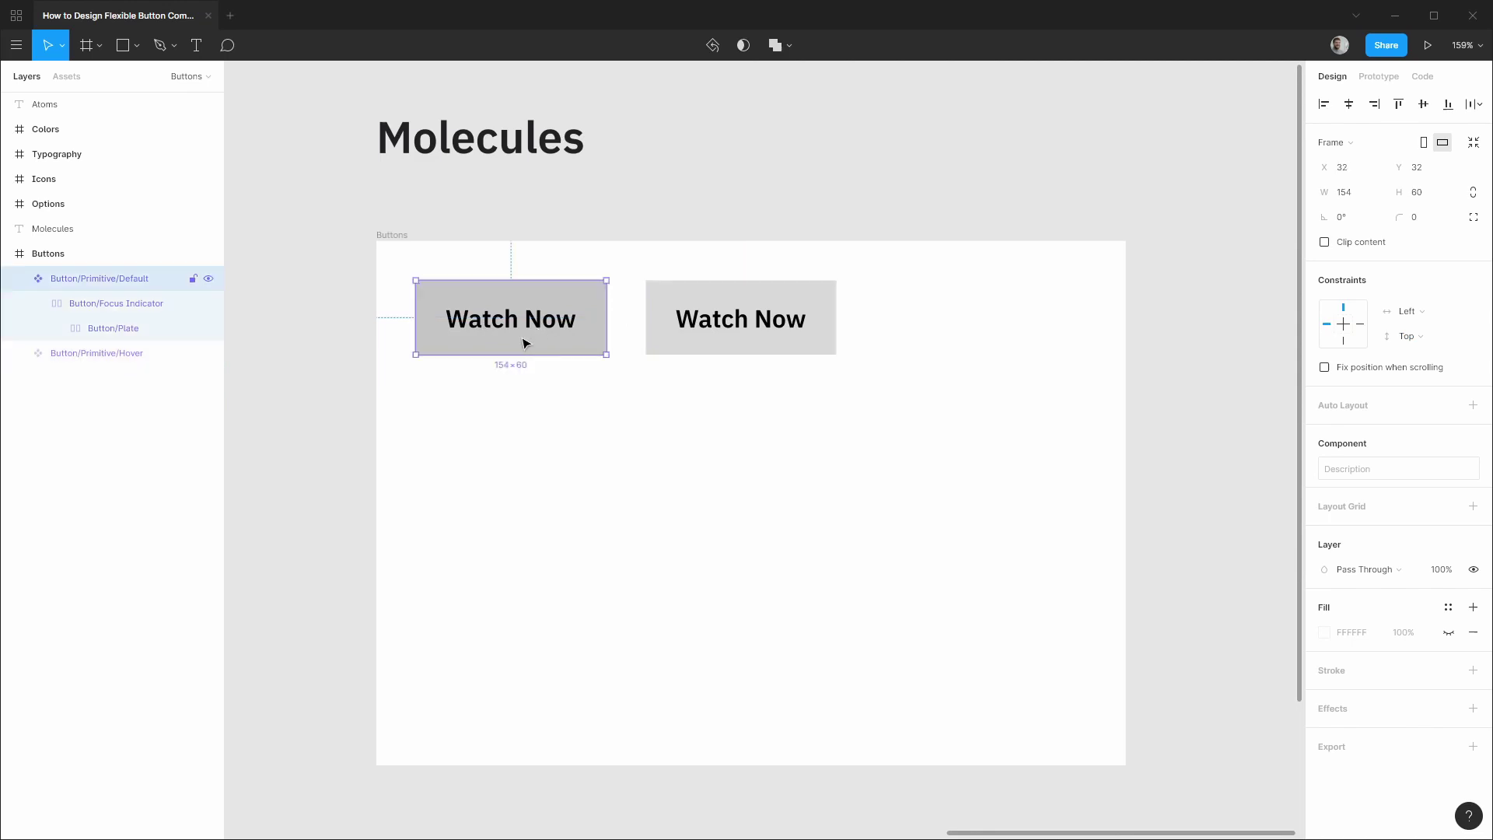
{"action": "left_click_drag", "start_coordinate": [525, 343], "coordinate": [979, 338]}
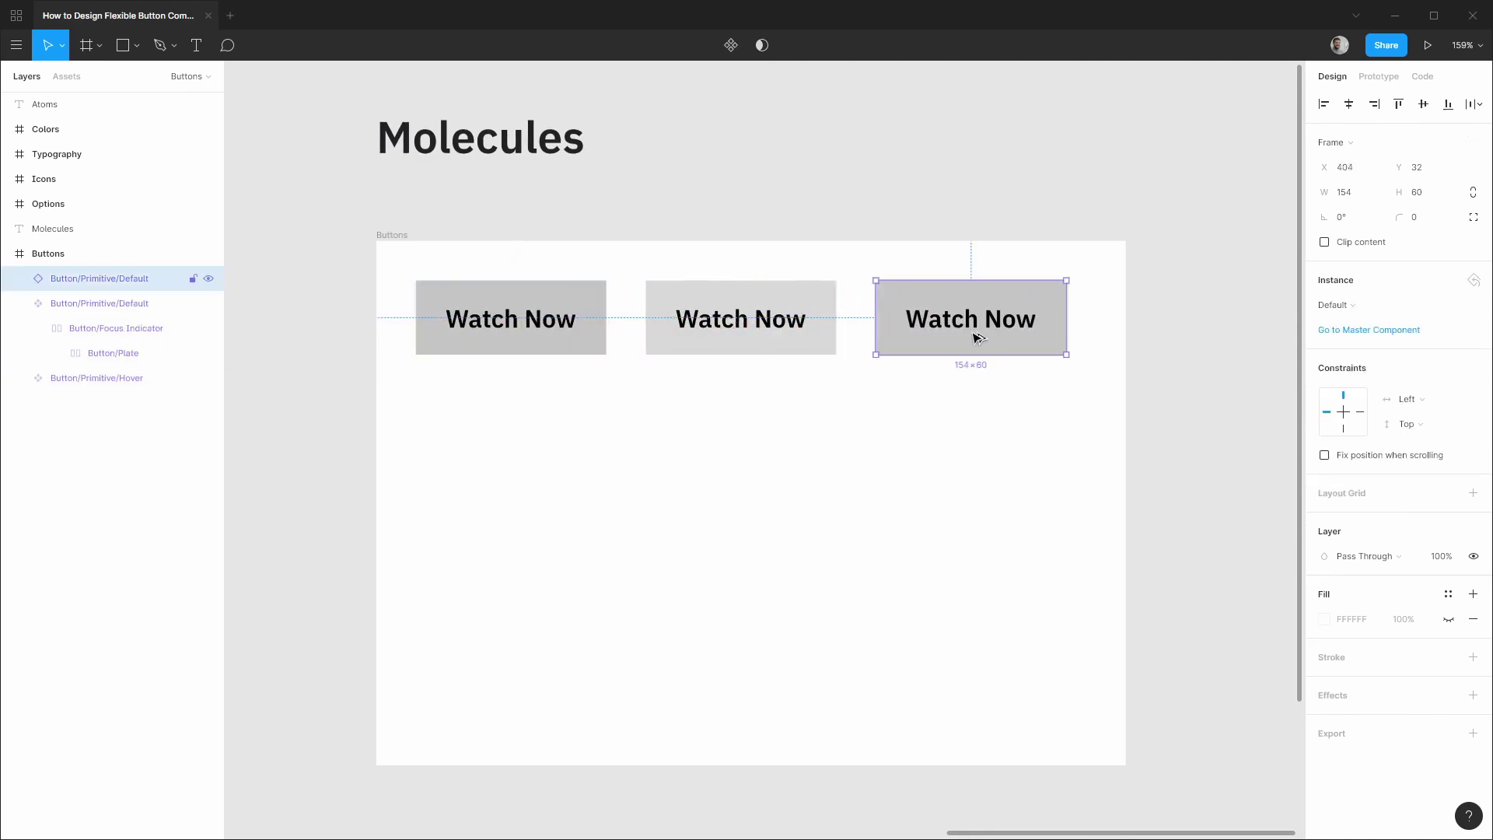
{"action": "left_click_drag", "start_coordinate": [87, 270], "coordinate": [90, 404]}
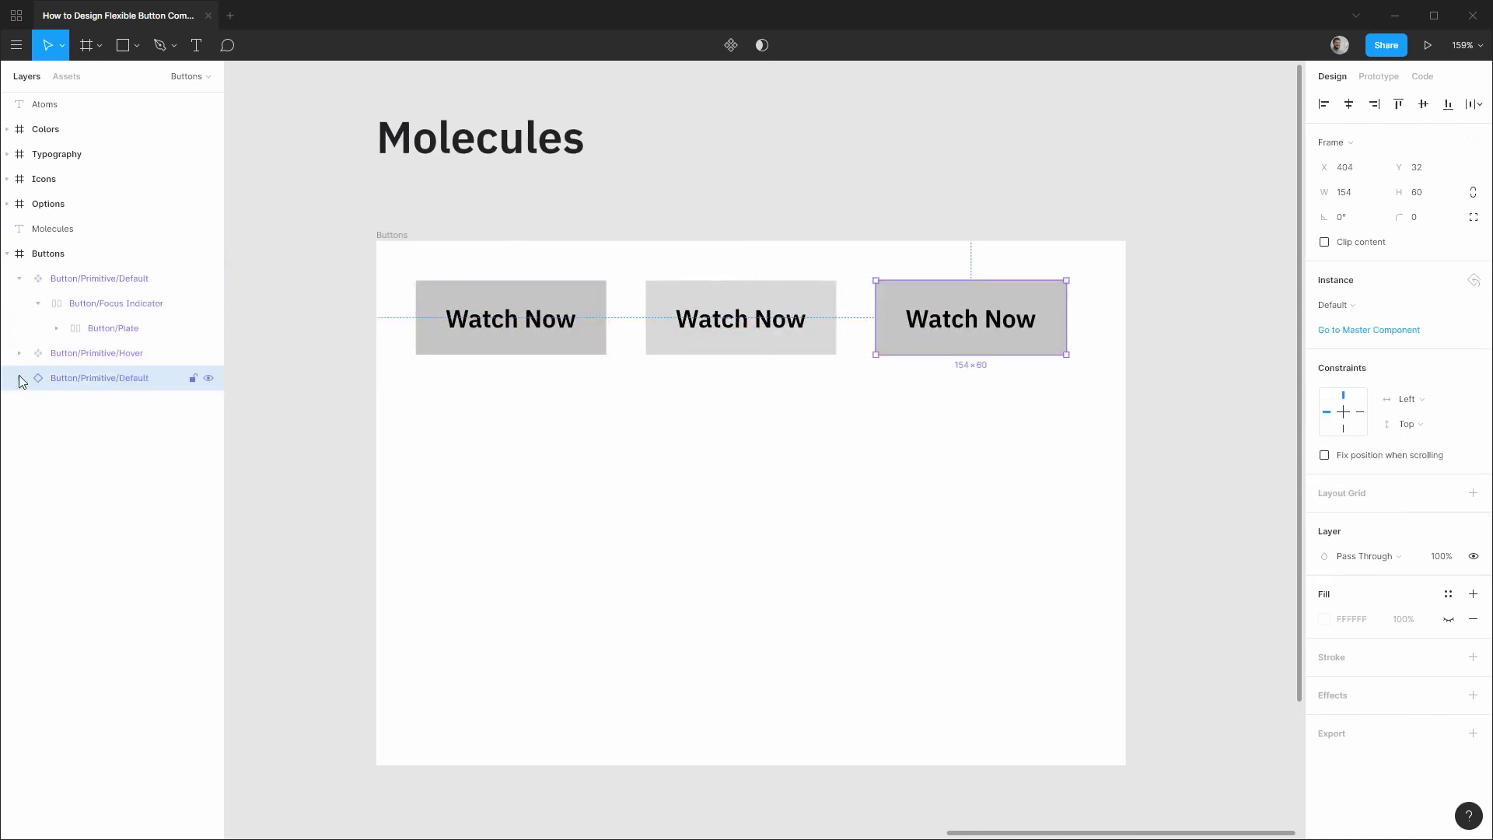
{"action": "left_click", "coordinate": [20, 378]}
{"action": "left_click", "coordinate": [116, 404]}
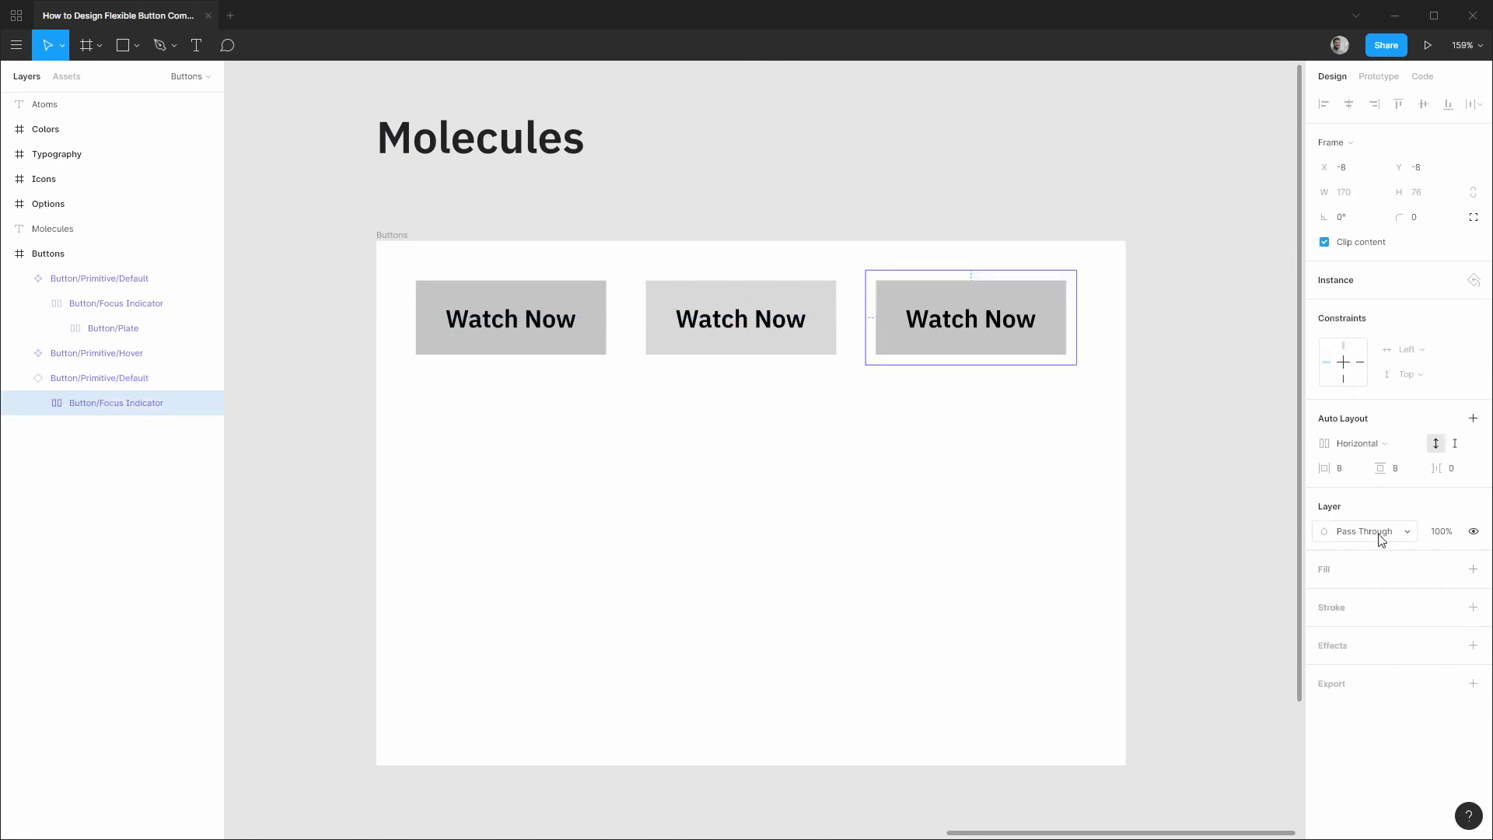
{"action": "left_click", "coordinate": [1473, 607]}
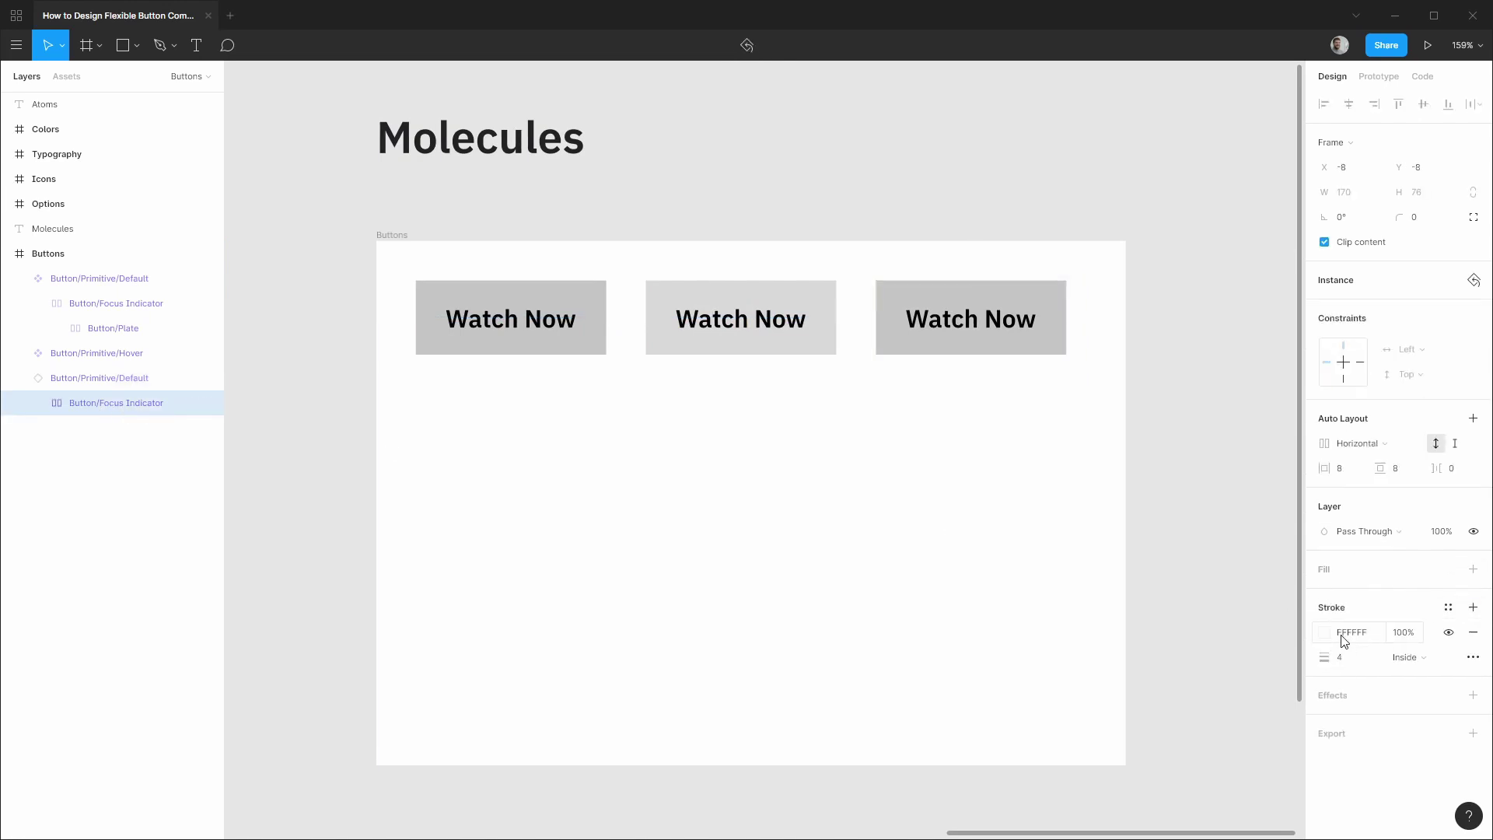
{"action": "left_click", "coordinate": [1447, 607]}
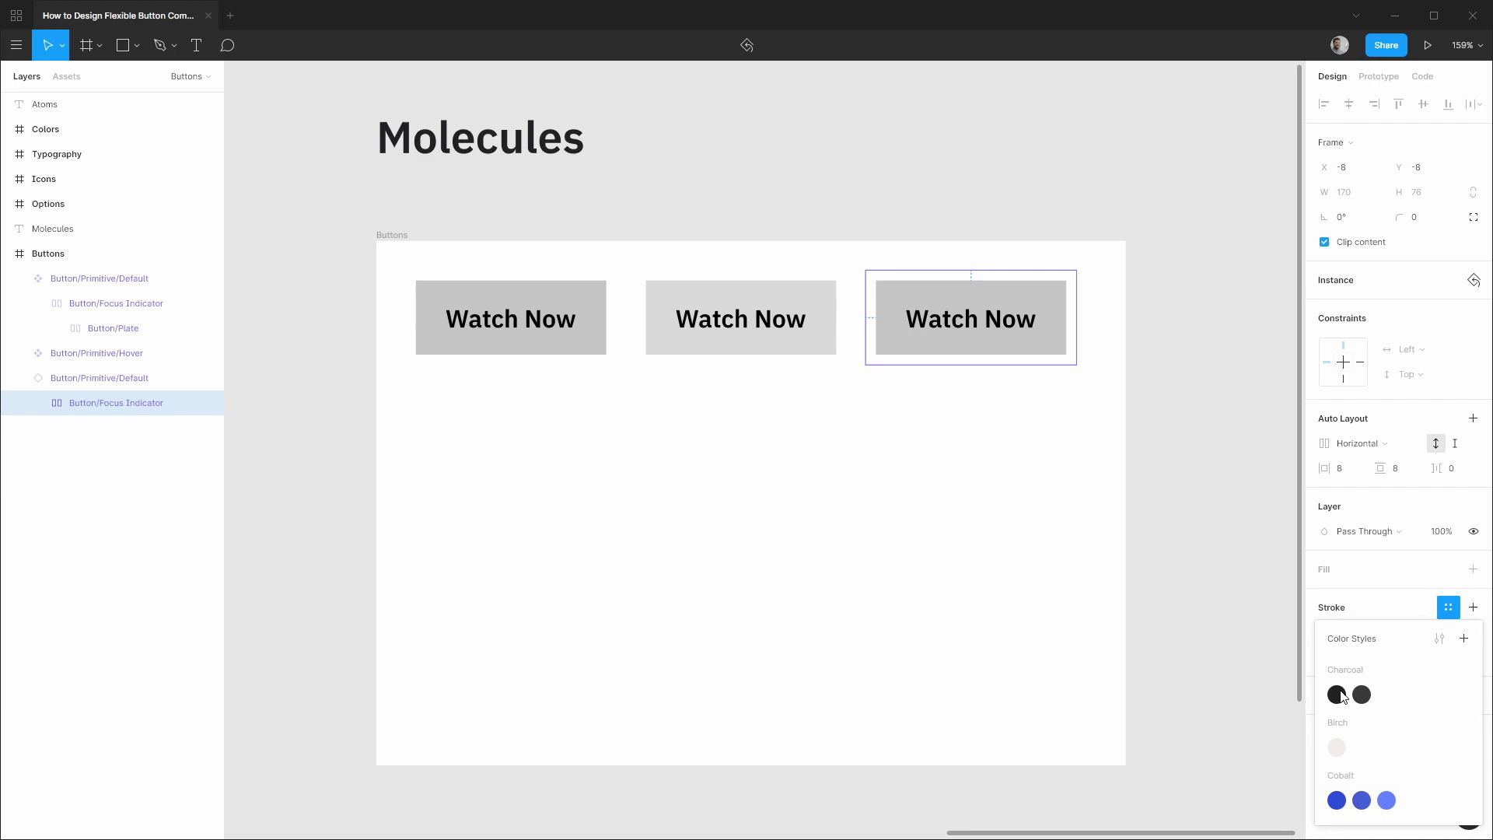
{"action": "left_click", "coordinate": [1339, 694]}
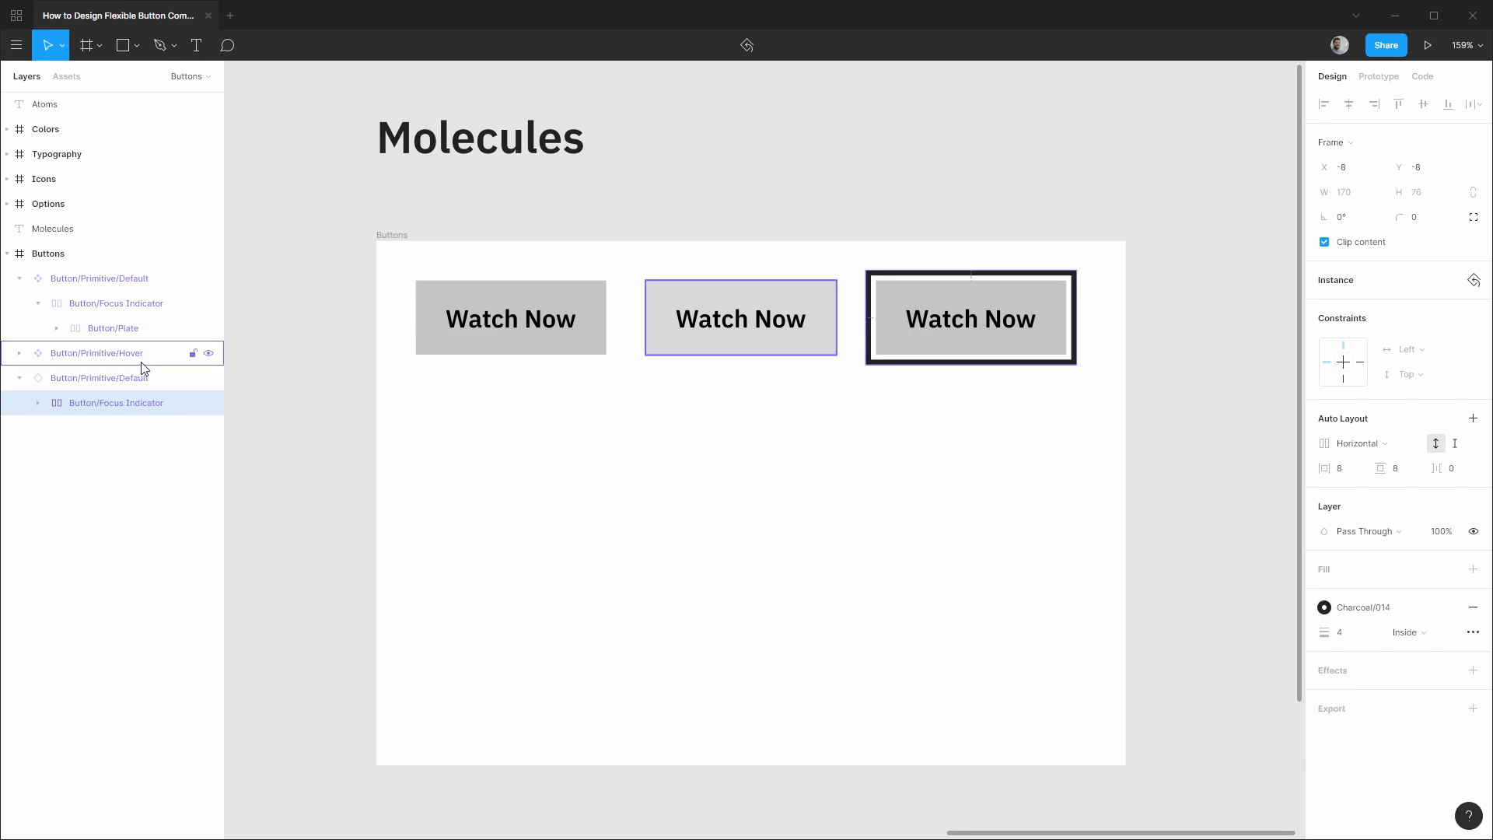
Step: Eyedrop the Hover button's D9D9D9 grey onto the copy's plate fill
{"action": "left_click", "coordinate": [38, 403]}
{"action": "left_click", "coordinate": [80, 429]}
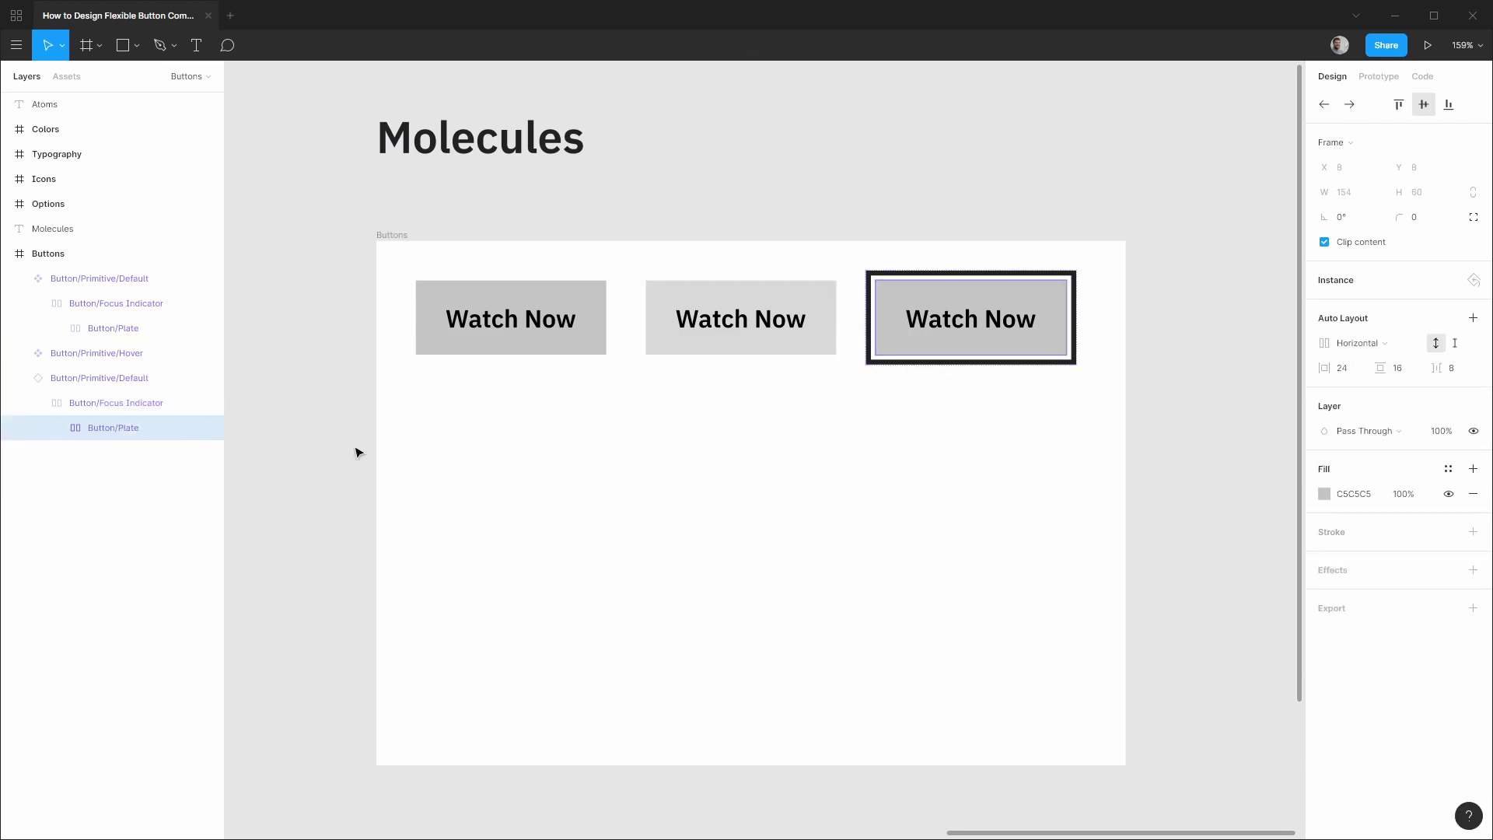
{"action": "left_click", "coordinate": [1327, 496]}
{"action": "left_click", "coordinate": [1142, 665]}
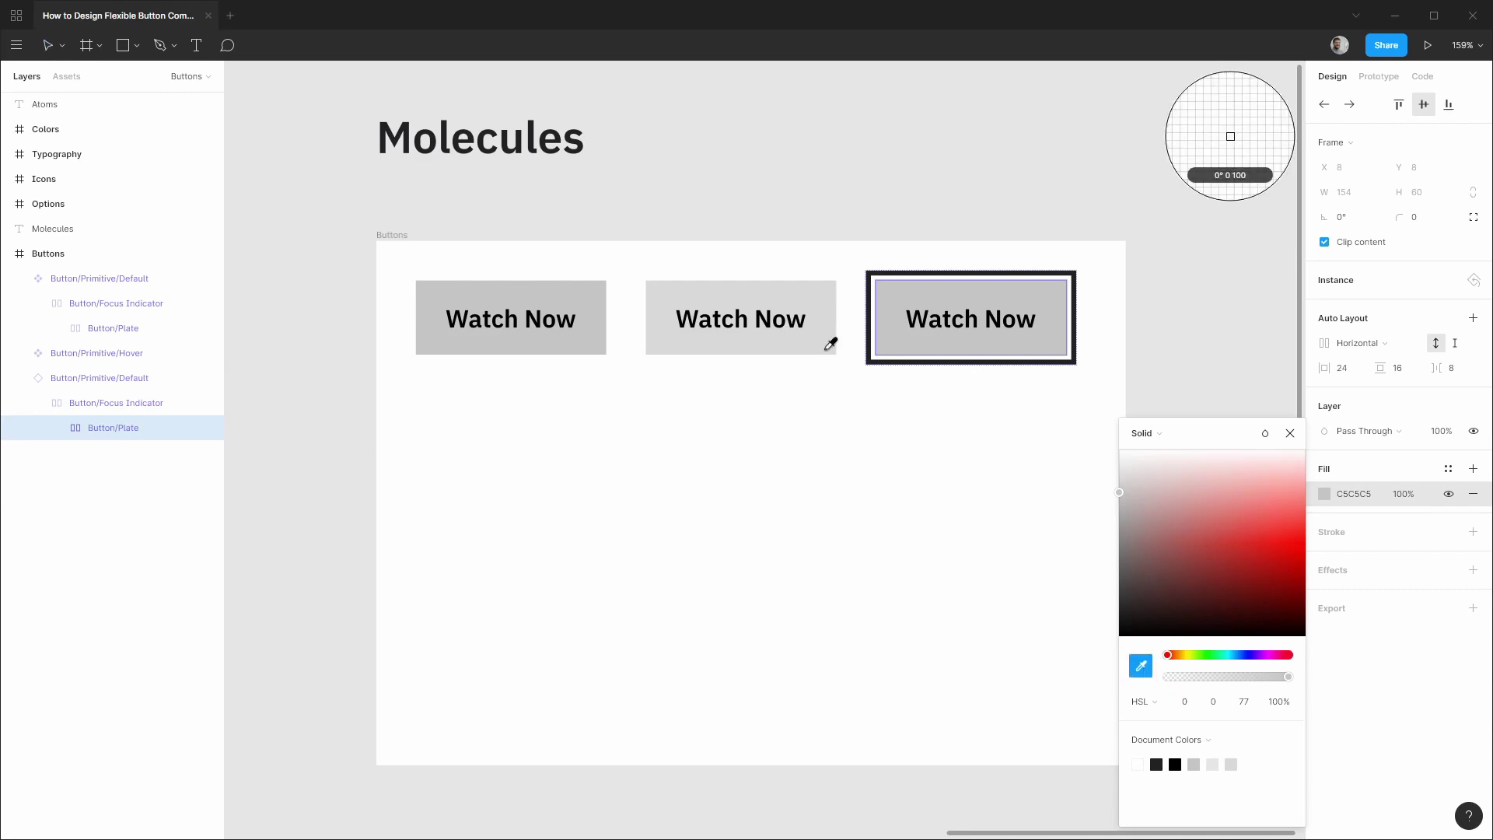
{"action": "left_click", "coordinate": [828, 301]}
{"action": "left_click", "coordinate": [1290, 434]}
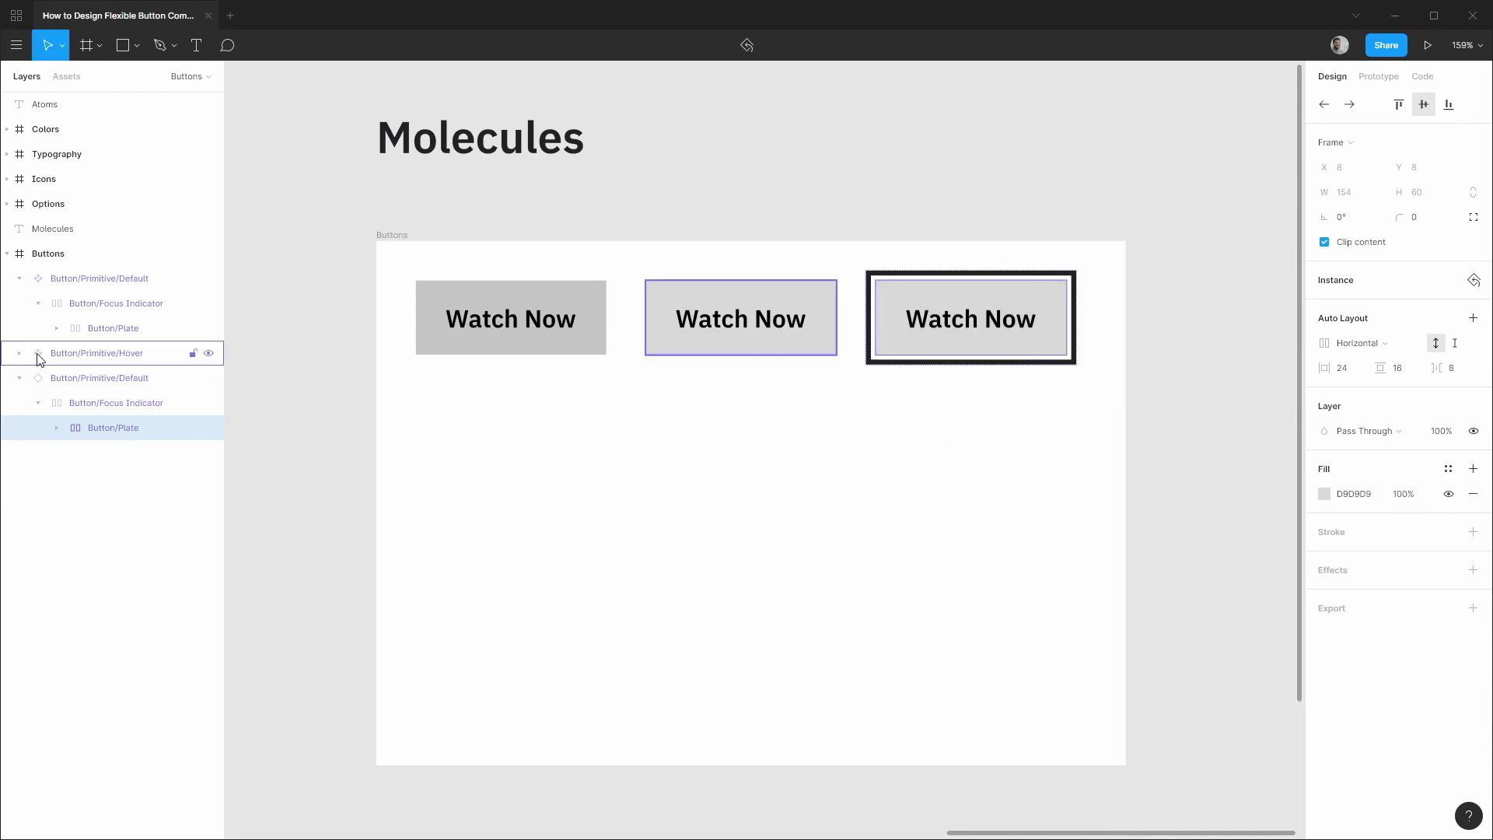
Step: Make the copy a component named Button/Primitive/Focus
{"action": "left_click", "coordinate": [21, 378]}
{"action": "left_click", "coordinate": [92, 381]}
{"action": "key", "text": "ctrl+alt+k"}
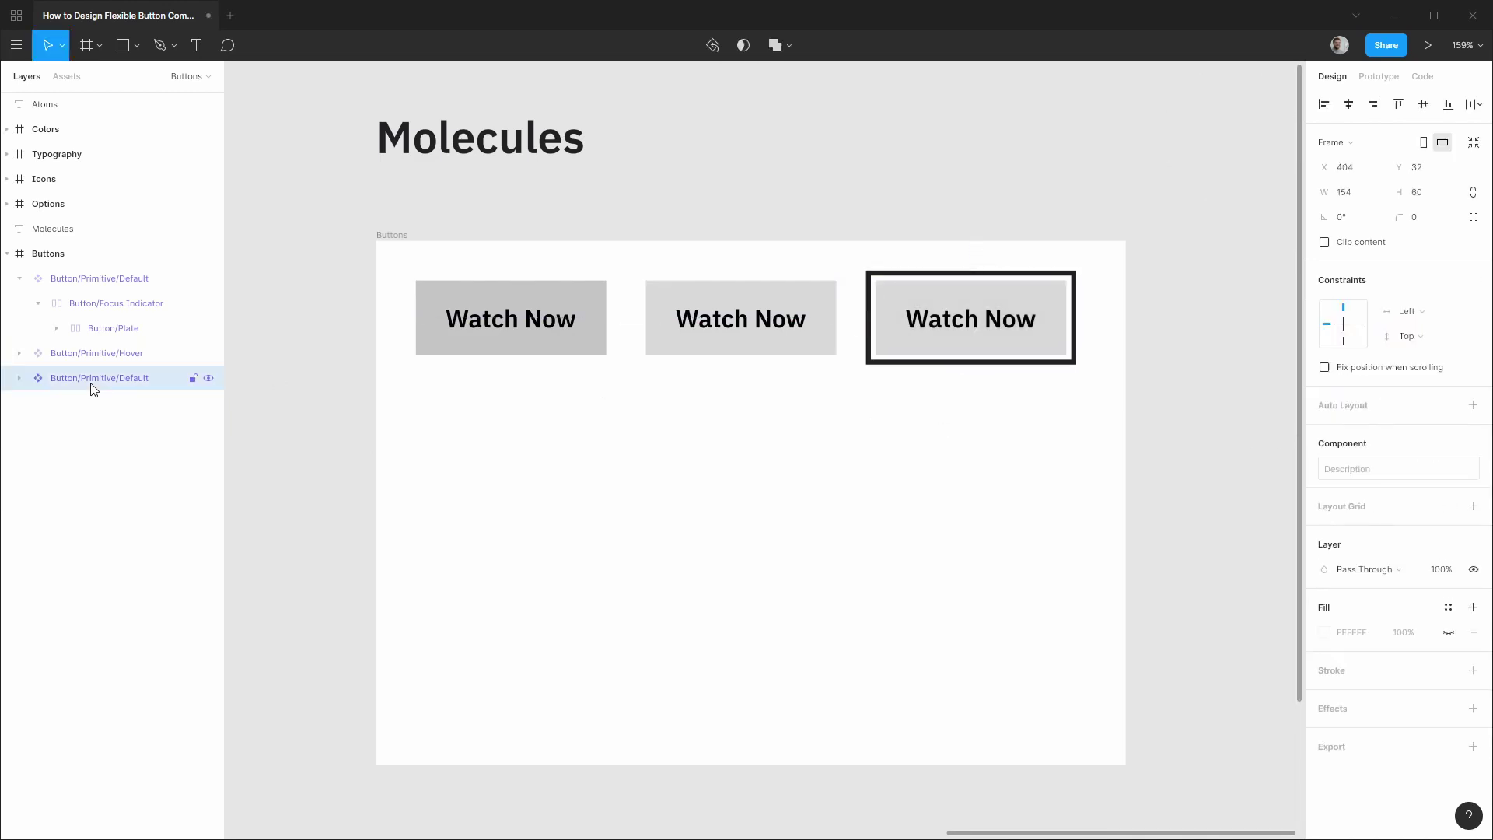
{"action": "double_click", "coordinate": [93, 388]}
{"action": "key", "text": "End"}
{"action": "key", "text": "ctrl+shift+Left"}
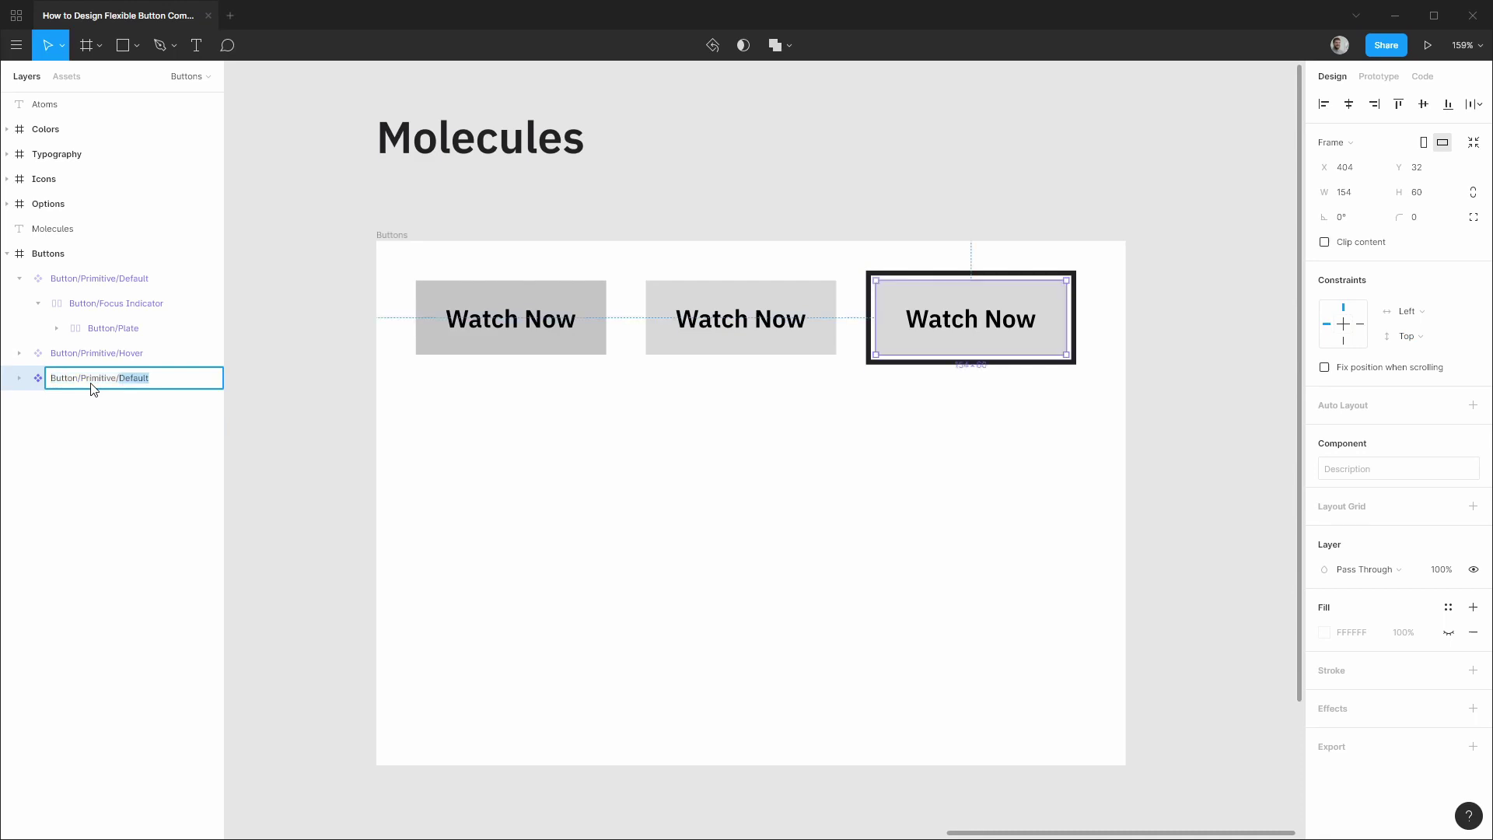
{"action": "type", "text": "DFocus"}
{"action": "key", "text": "Return"}
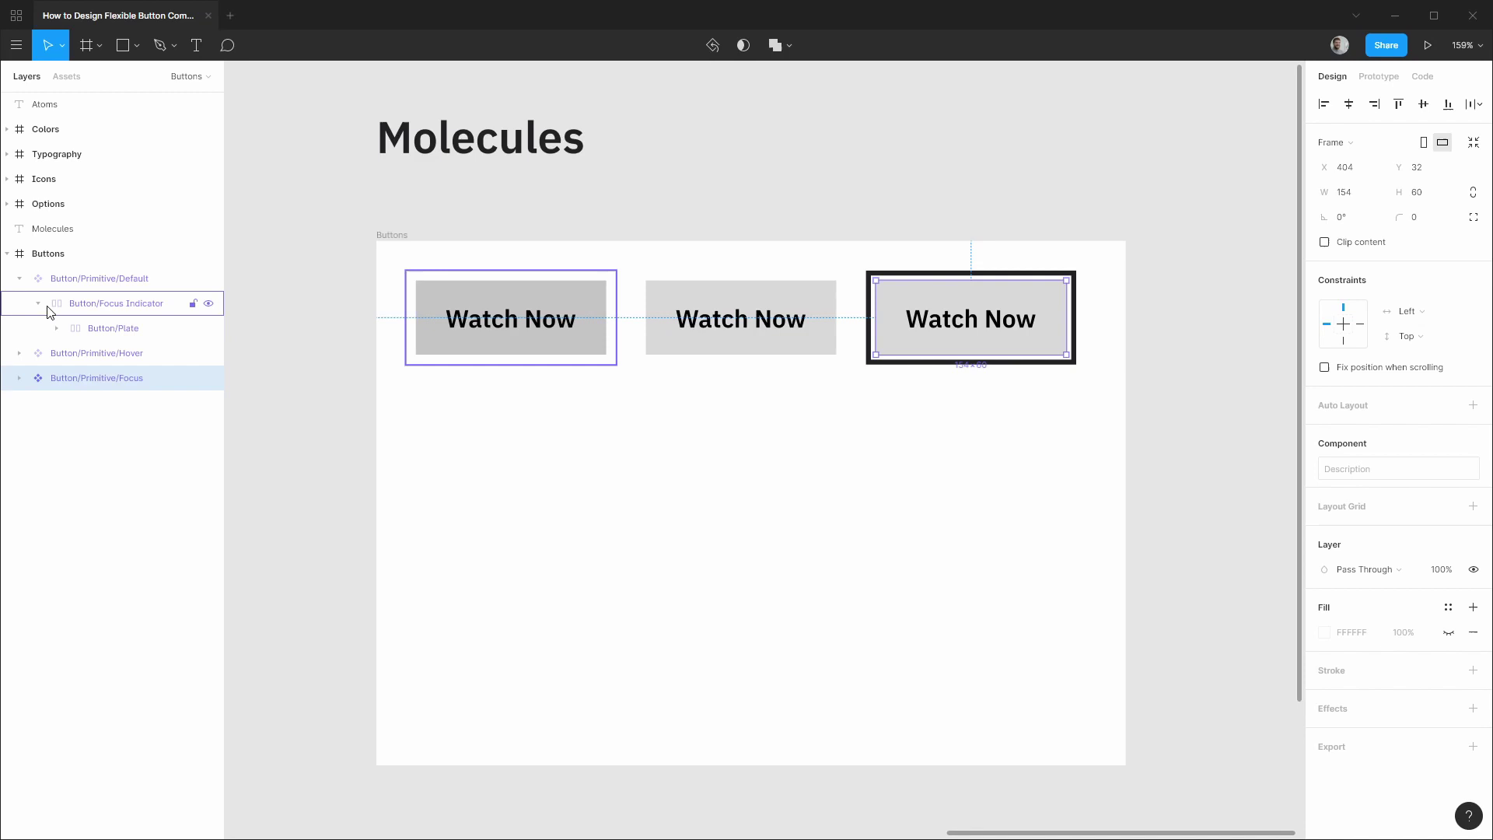
{"action": "left_click", "coordinate": [19, 279]}
Step: Copy the first Watch Now button below it and fill its plate with Birch/093
{"action": "left_click", "coordinate": [315, 457]}
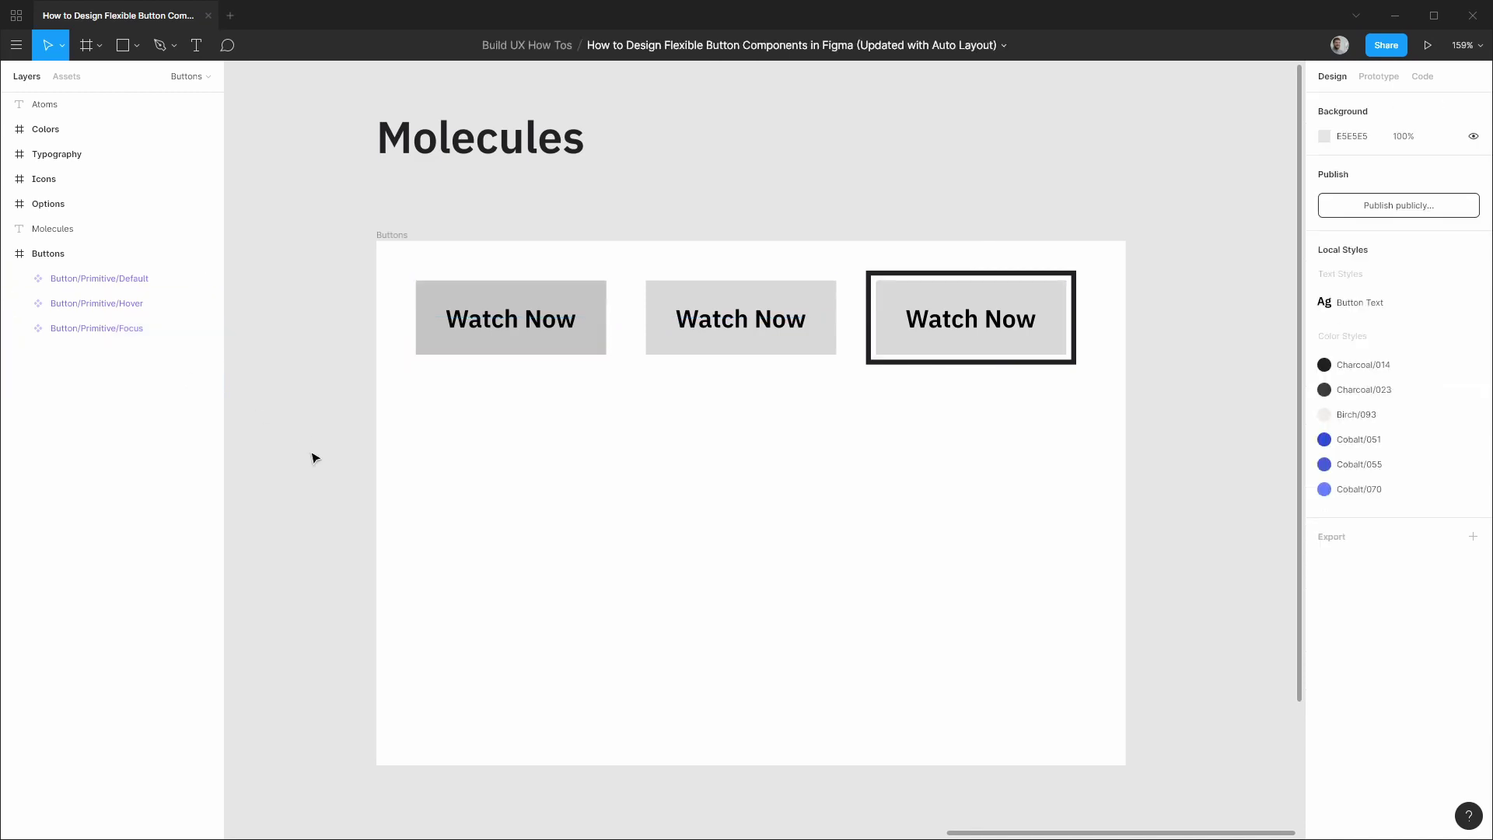
{"action": "left_click", "coordinate": [503, 341]}
{"action": "left_click_drag", "start_coordinate": [531, 342], "coordinate": [529, 454]}
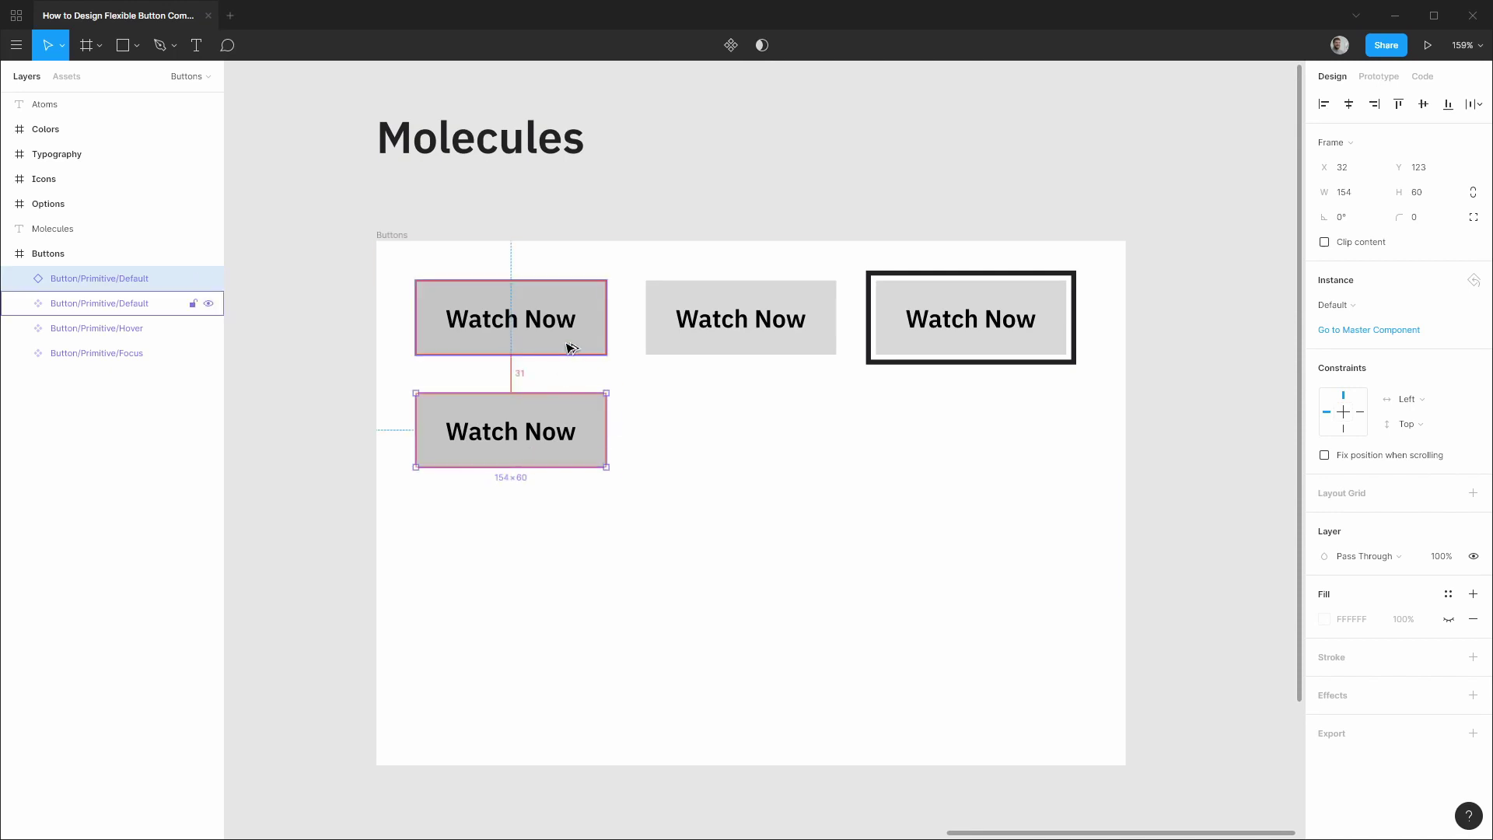
{"action": "key", "text": "Down"}
{"action": "left_click_drag", "start_coordinate": [160, 287], "coordinate": [129, 373]}
{"action": "left_click", "coordinate": [19, 354]}
{"action": "left_click", "coordinate": [45, 381]}
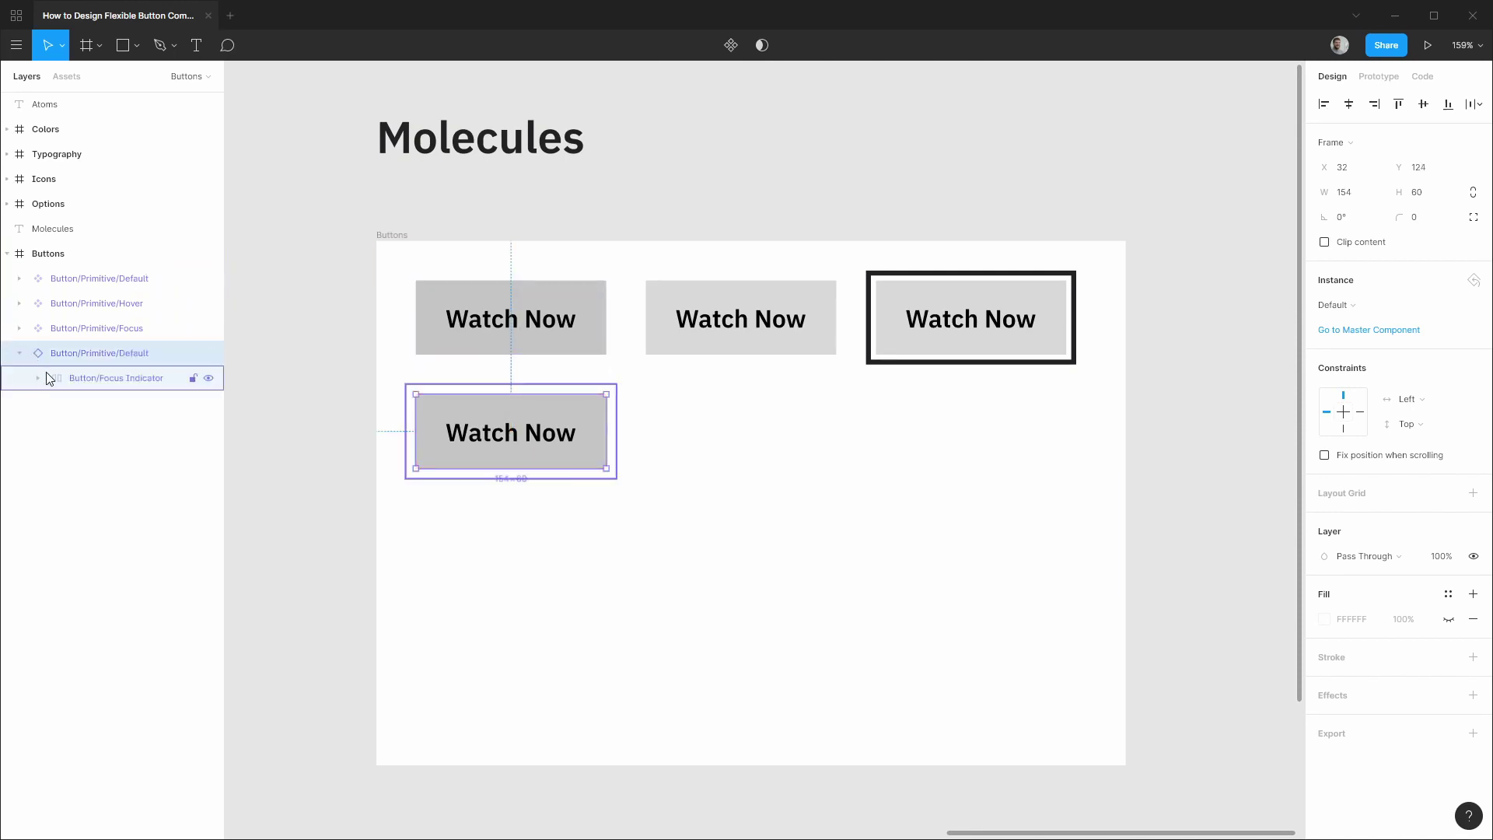
{"action": "left_click", "coordinate": [39, 379]}
{"action": "left_click", "coordinate": [110, 403]}
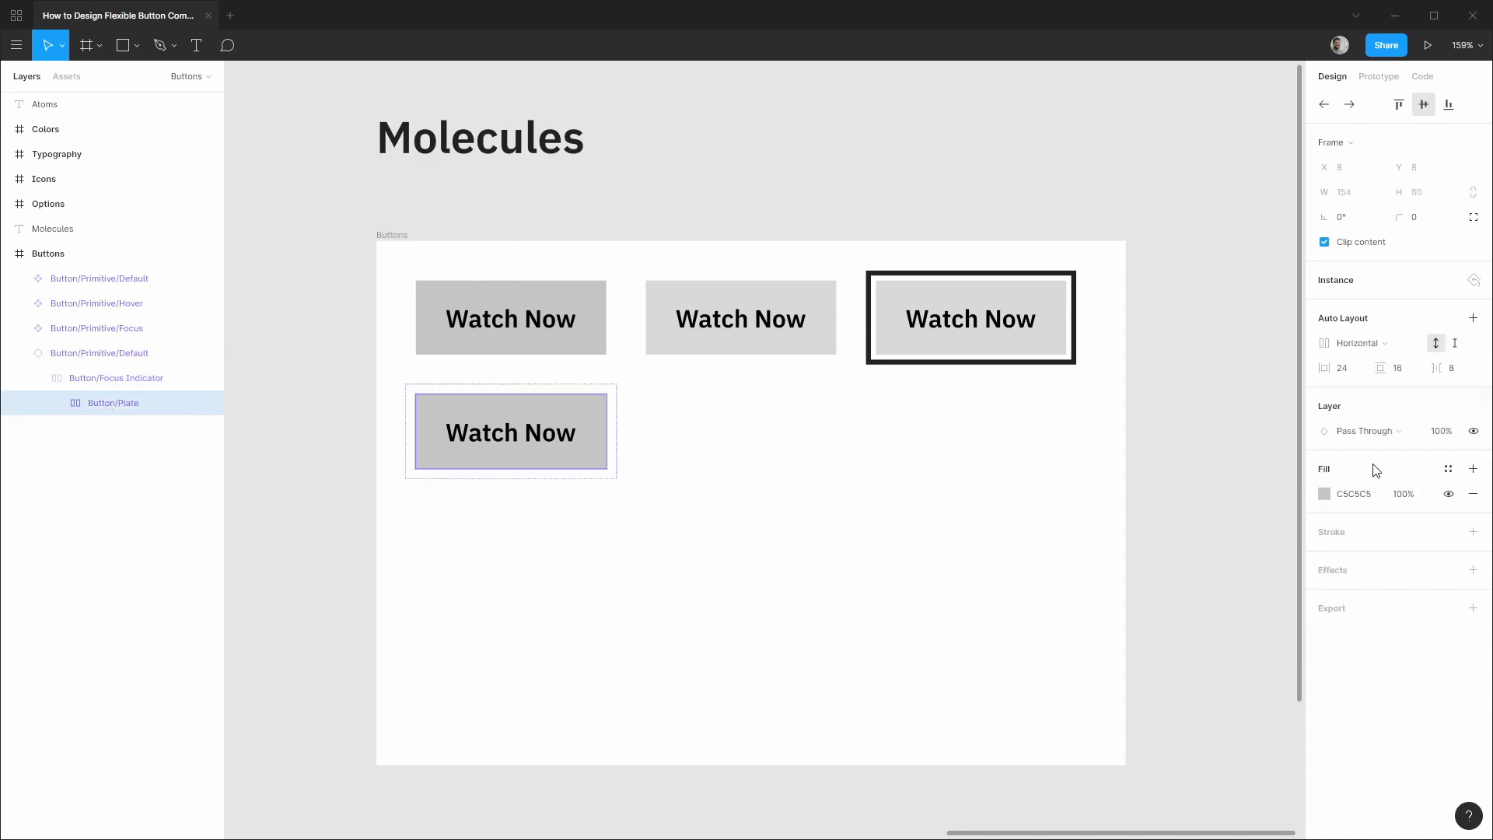
{"action": "left_click", "coordinate": [1445, 469]}
{"action": "left_click", "coordinate": [1338, 612]}
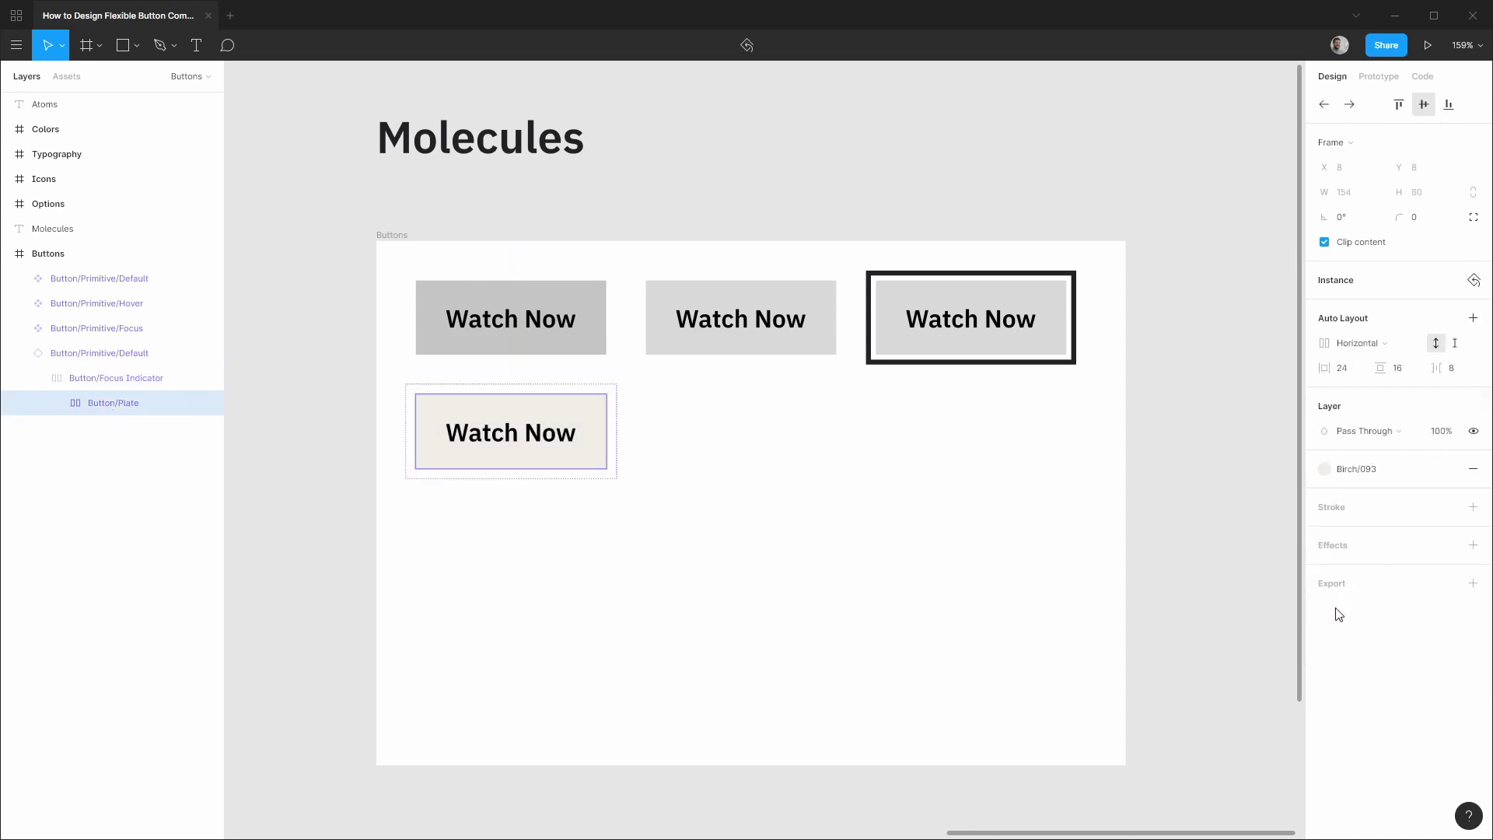
Step: Rename the copy Button/Birch/Default and duplicate it to its right
{"action": "left_click", "coordinate": [19, 353]}
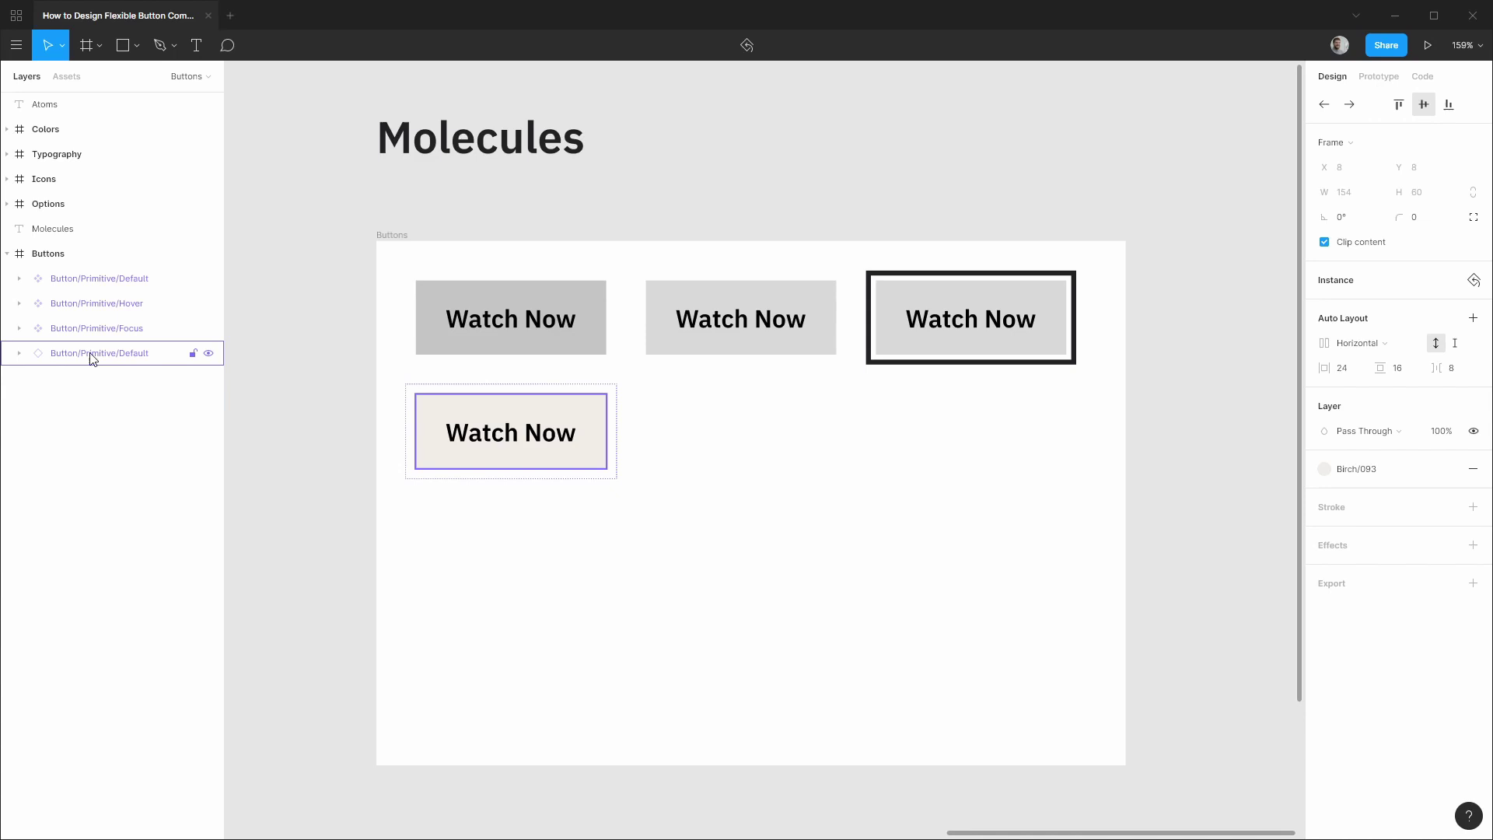
{"action": "left_click", "coordinate": [127, 357]}
{"action": "double_click", "coordinate": [126, 357]}
{"action": "key", "text": "Right"}
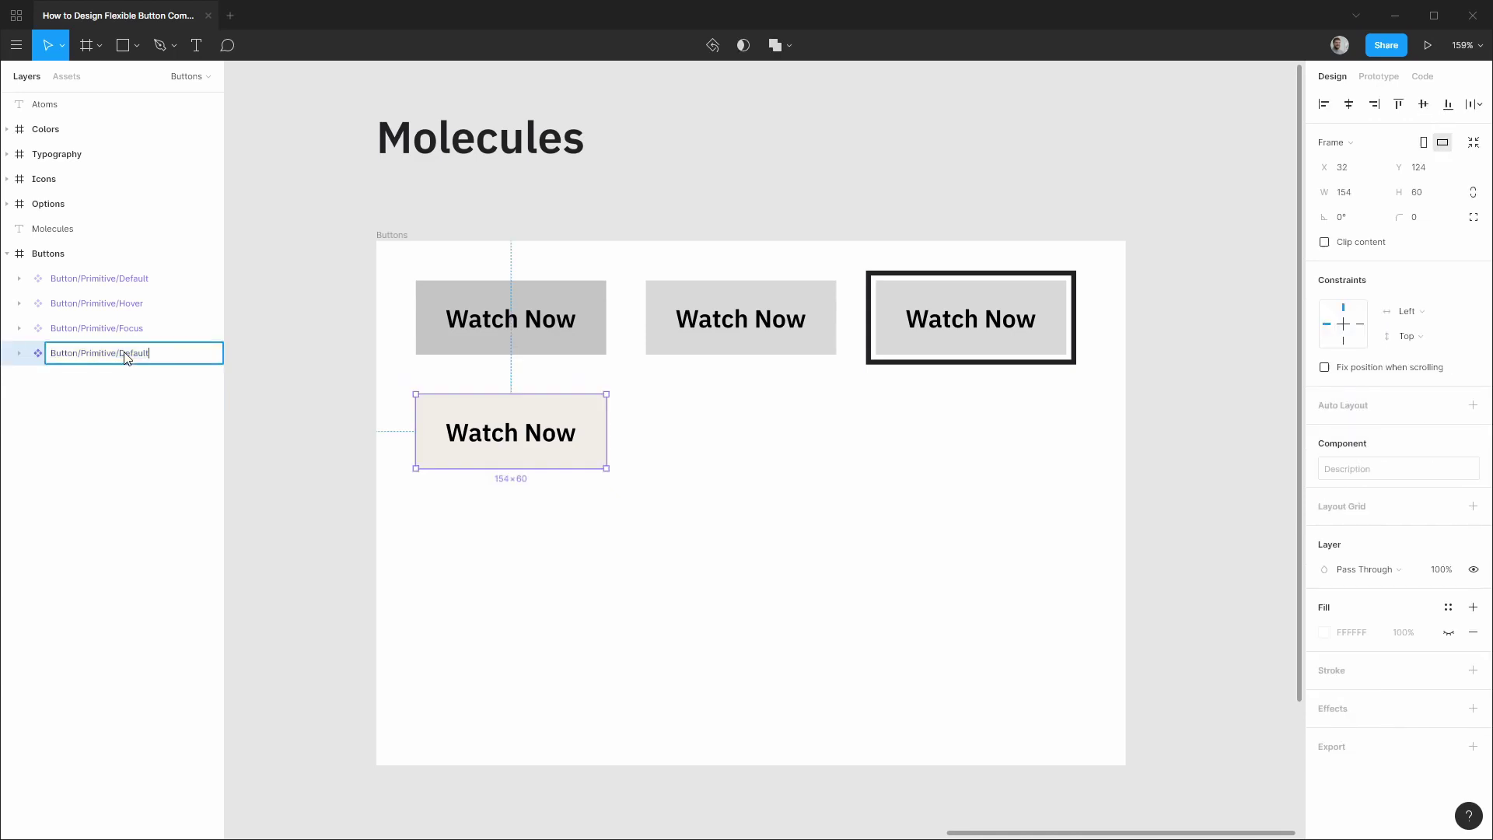
{"action": "key", "text": "ctrl+shift+Right"}
{"action": "type", "text": "Birch"}
{"action": "key", "text": "Return"}
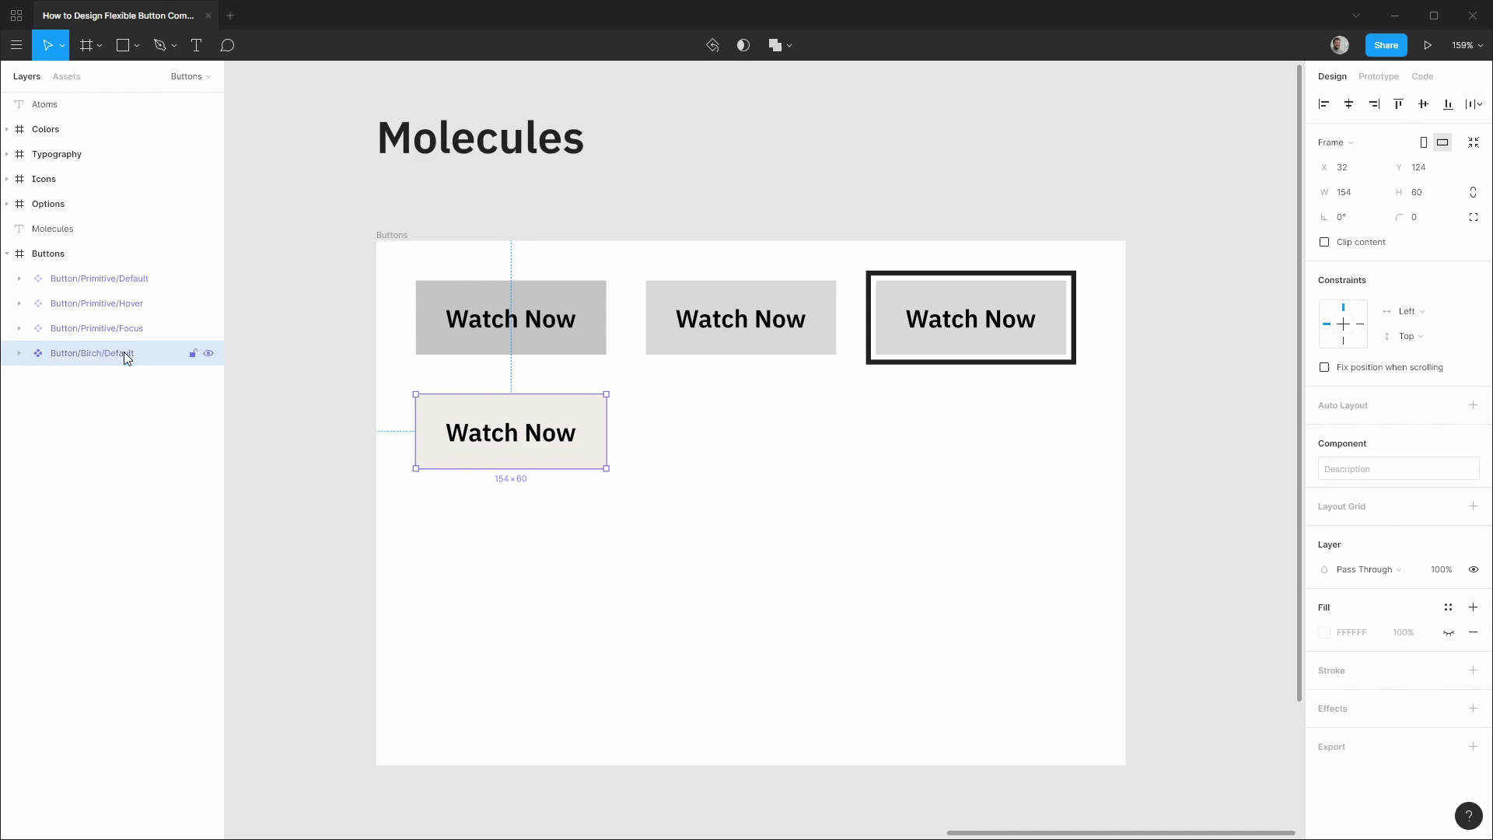
{"action": "left_click_drag", "start_coordinate": [560, 455], "coordinate": [790, 448]}
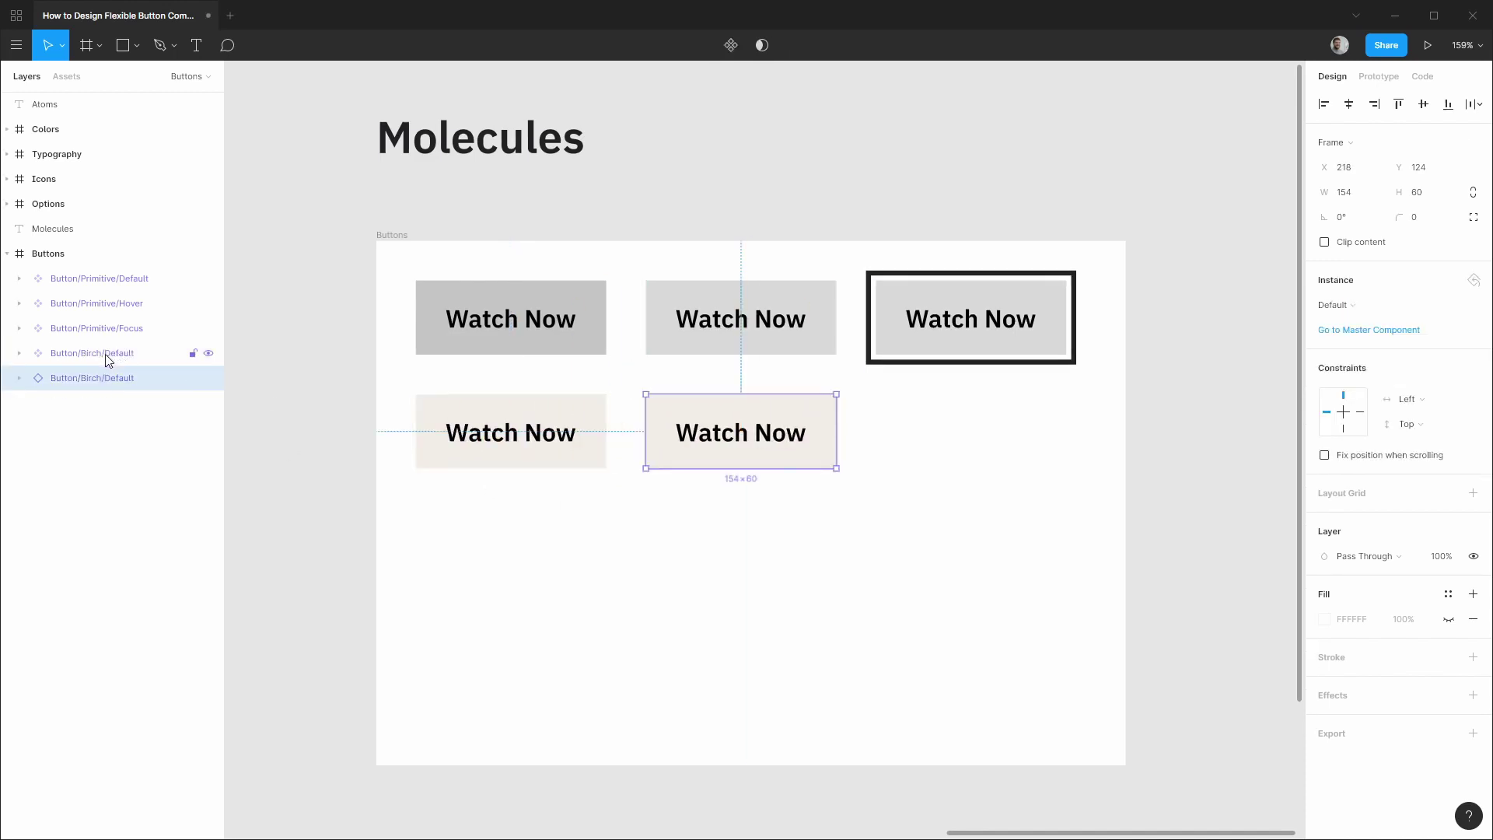
Step: Fill the new copy's Button/Plate with the Cobalt/070 colour style
{"action": "left_click", "coordinate": [20, 378]}
{"action": "left_click", "coordinate": [37, 403]}
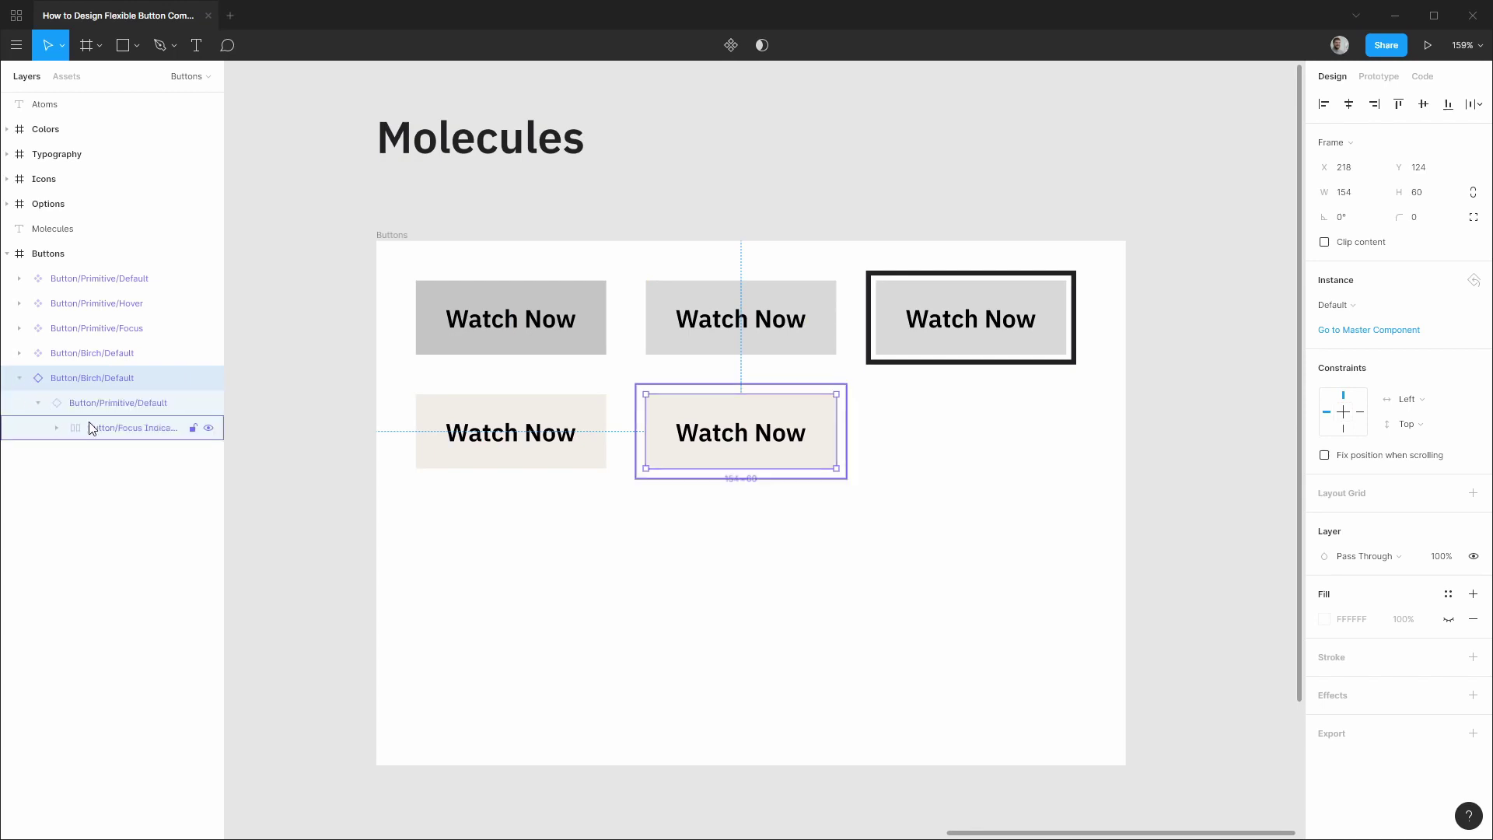
{"action": "left_click", "coordinate": [59, 429]}
{"action": "left_click", "coordinate": [115, 459]}
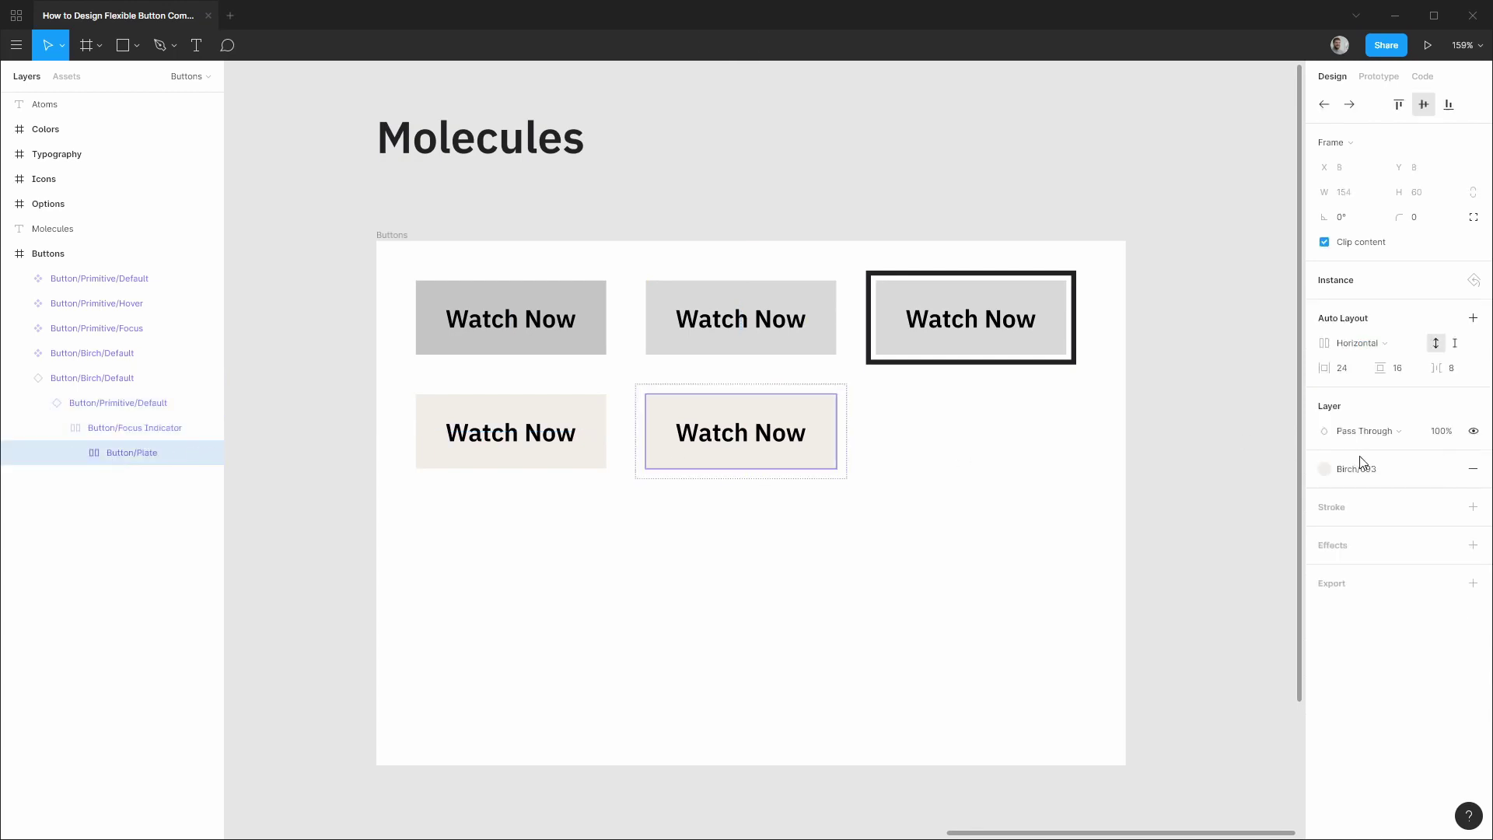
{"action": "left_click", "coordinate": [1369, 474]}
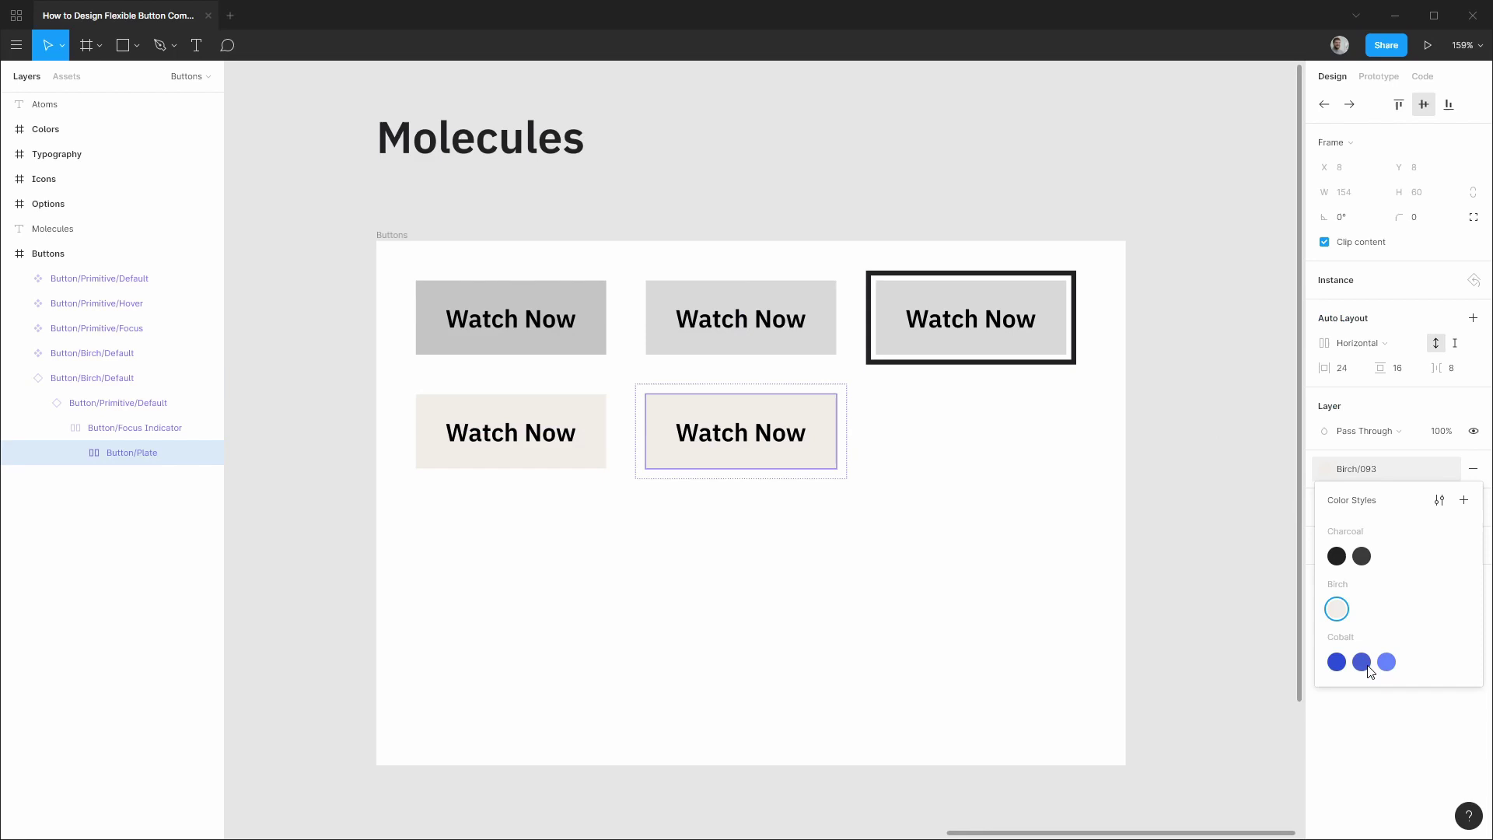
{"action": "left_click", "coordinate": [1387, 662]}
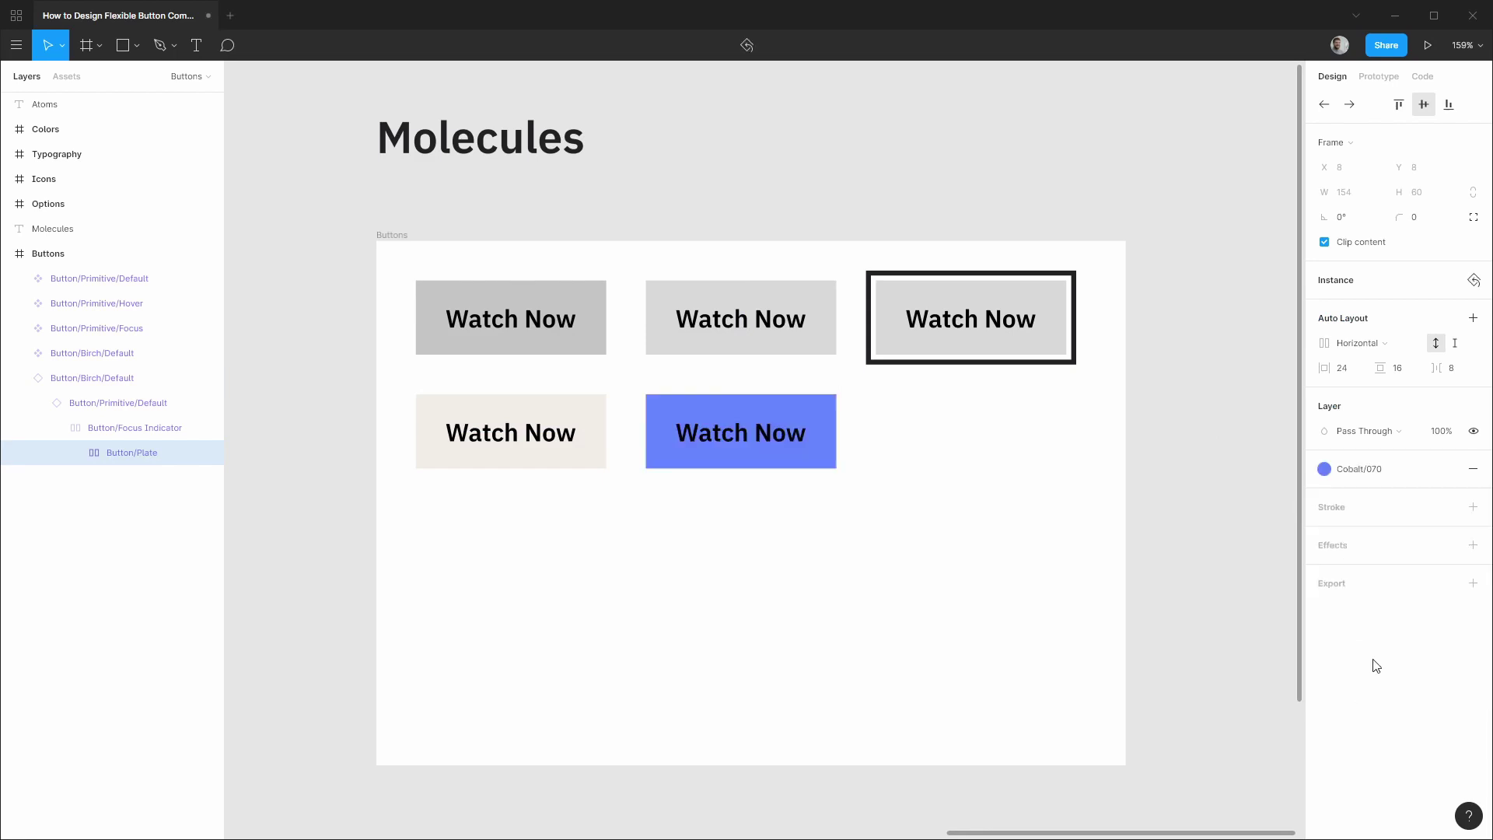
Step: Rename the blue button to Button/Birch/Hover
{"action": "left_click", "coordinate": [91, 378]}
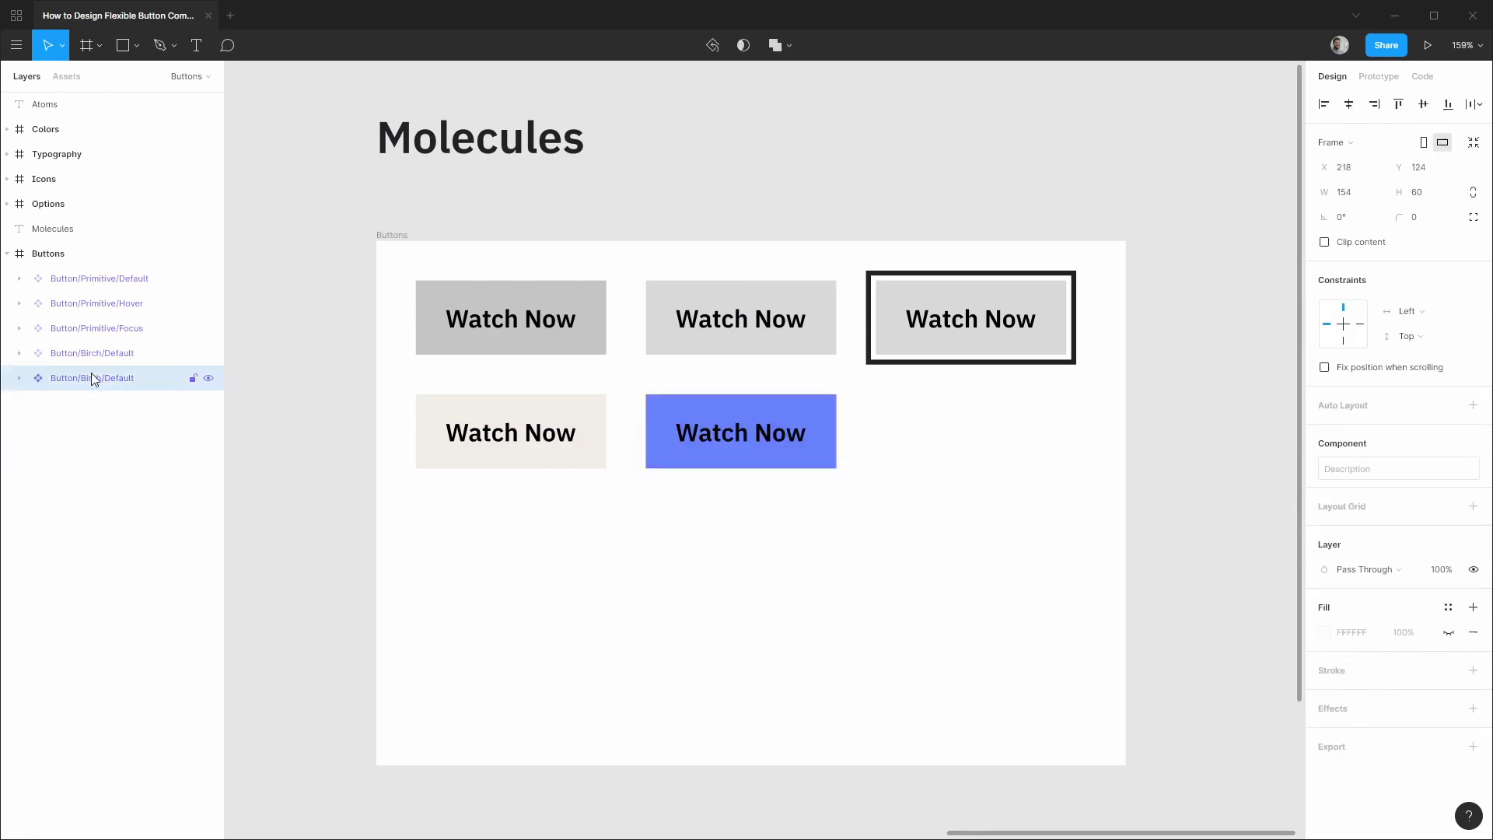
{"action": "double_click", "coordinate": [91, 378]}
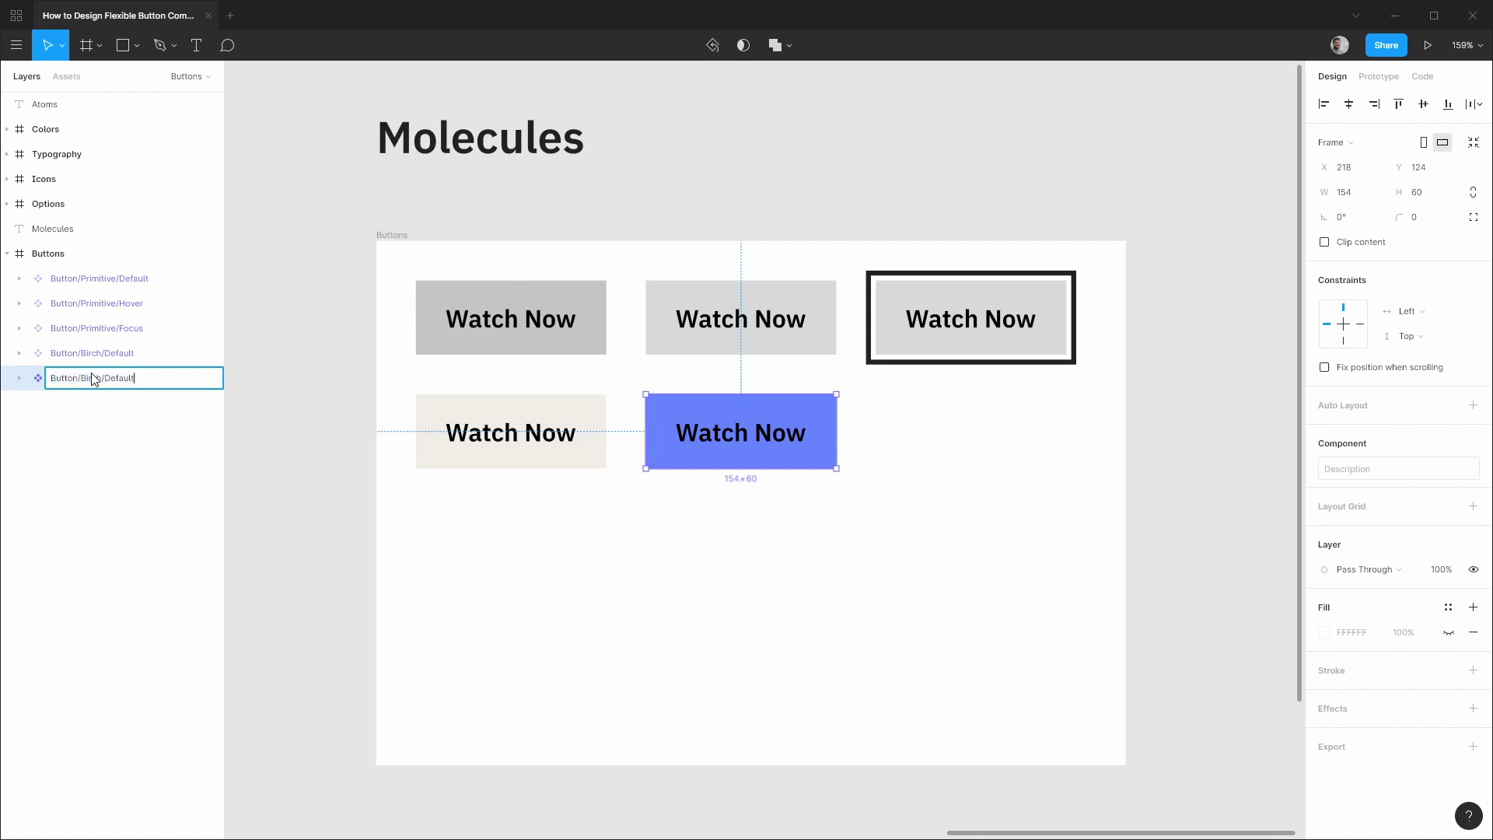
{"action": "key", "text": "ctrl+shift+Left"}
{"action": "type", "text": "Hover"}
{"action": "key", "text": "Return"}
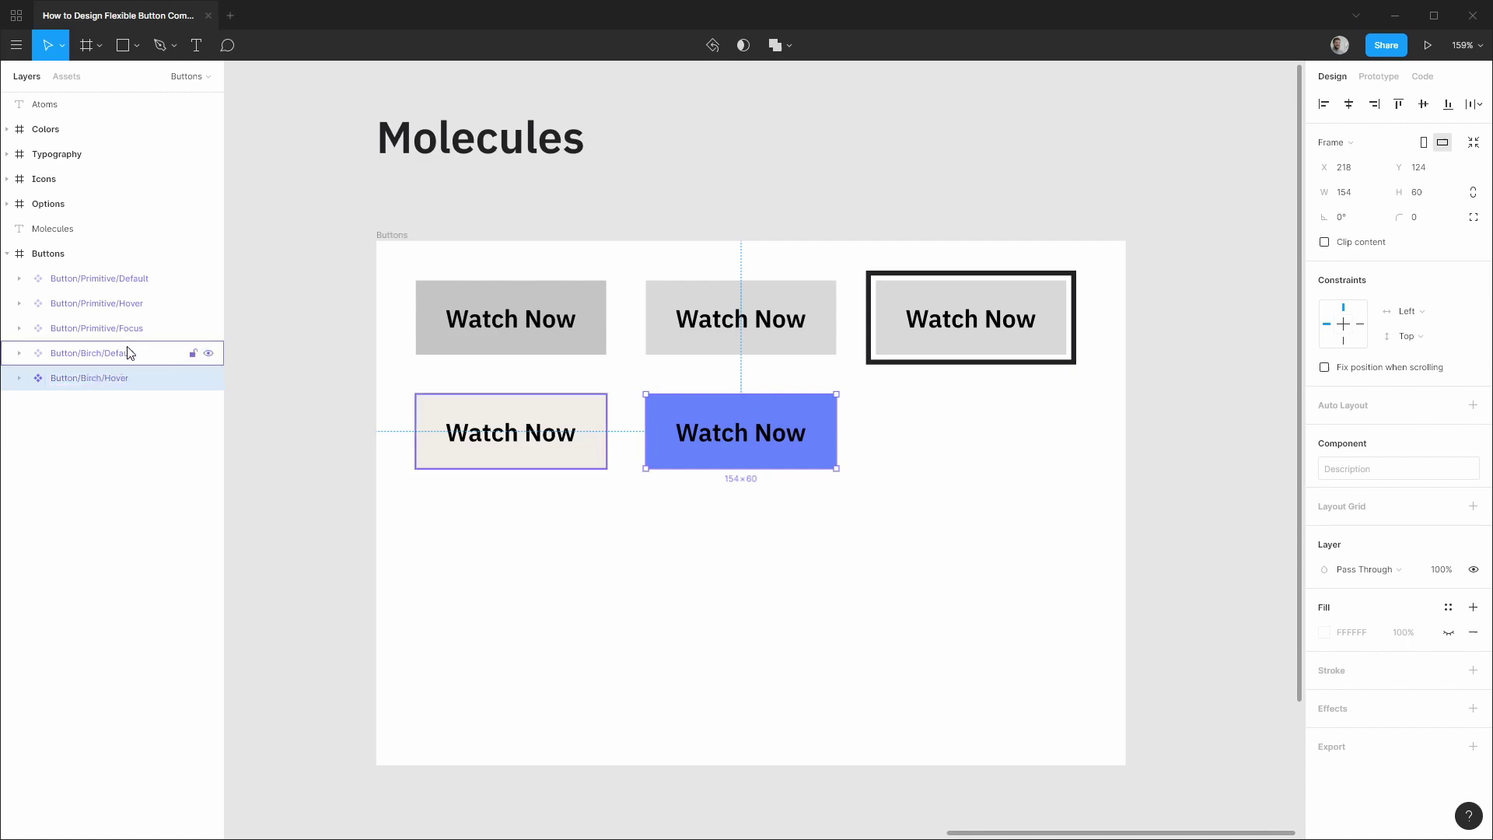
Step: Duplicate Button/Birch/Default beside the blue button and give its Focus Indicator a Cobalt/070 border
{"action": "left_click", "coordinate": [128, 353]}
{"action": "key", "text": "ctrl+d"}
{"action": "left_click_drag", "start_coordinate": [522, 465], "coordinate": [984, 462]}
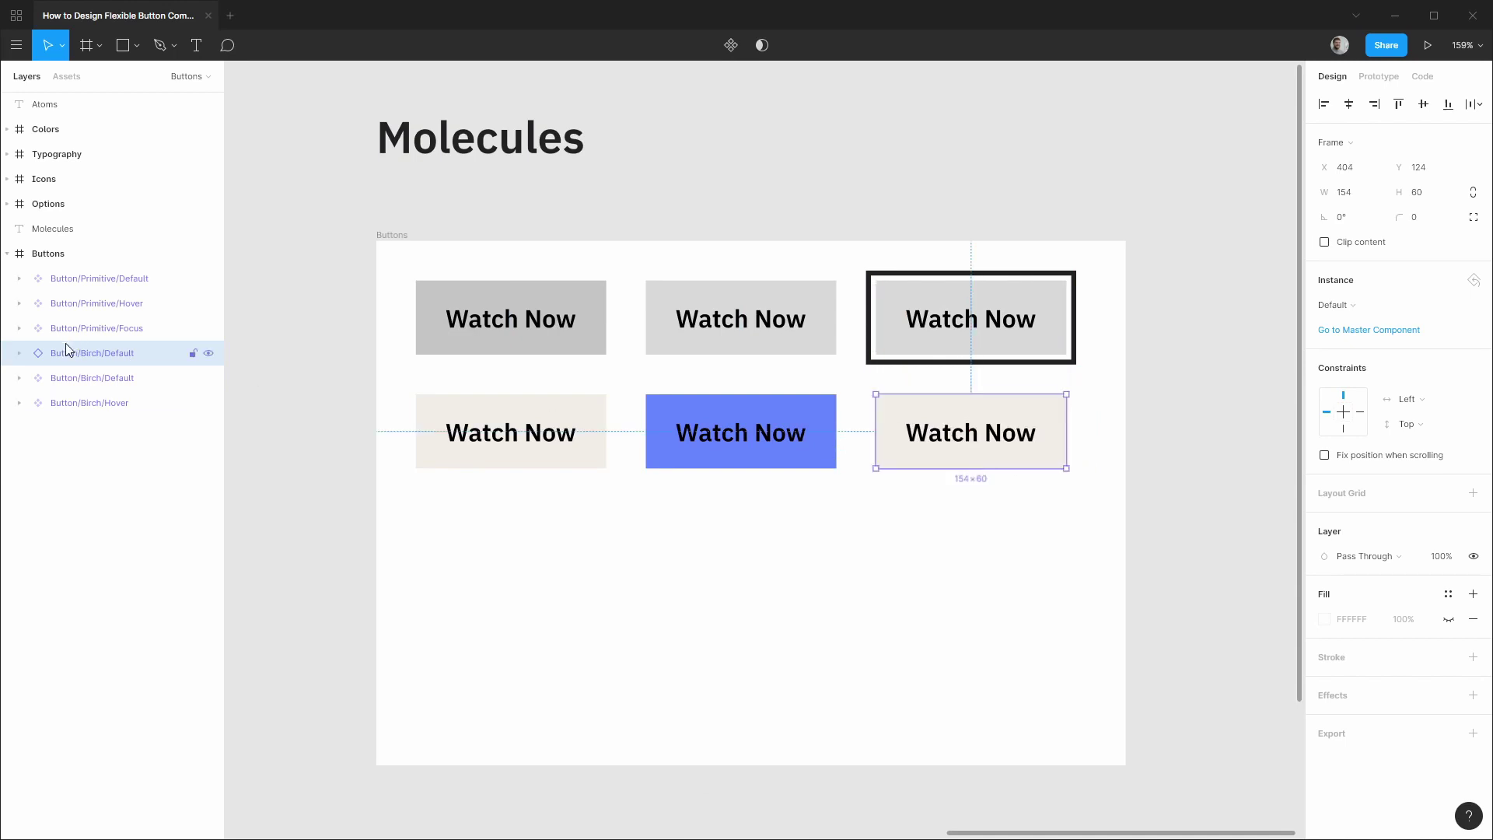
{"action": "left_click_drag", "start_coordinate": [65, 344], "coordinate": [30, 421]}
{"action": "left_click", "coordinate": [19, 403]}
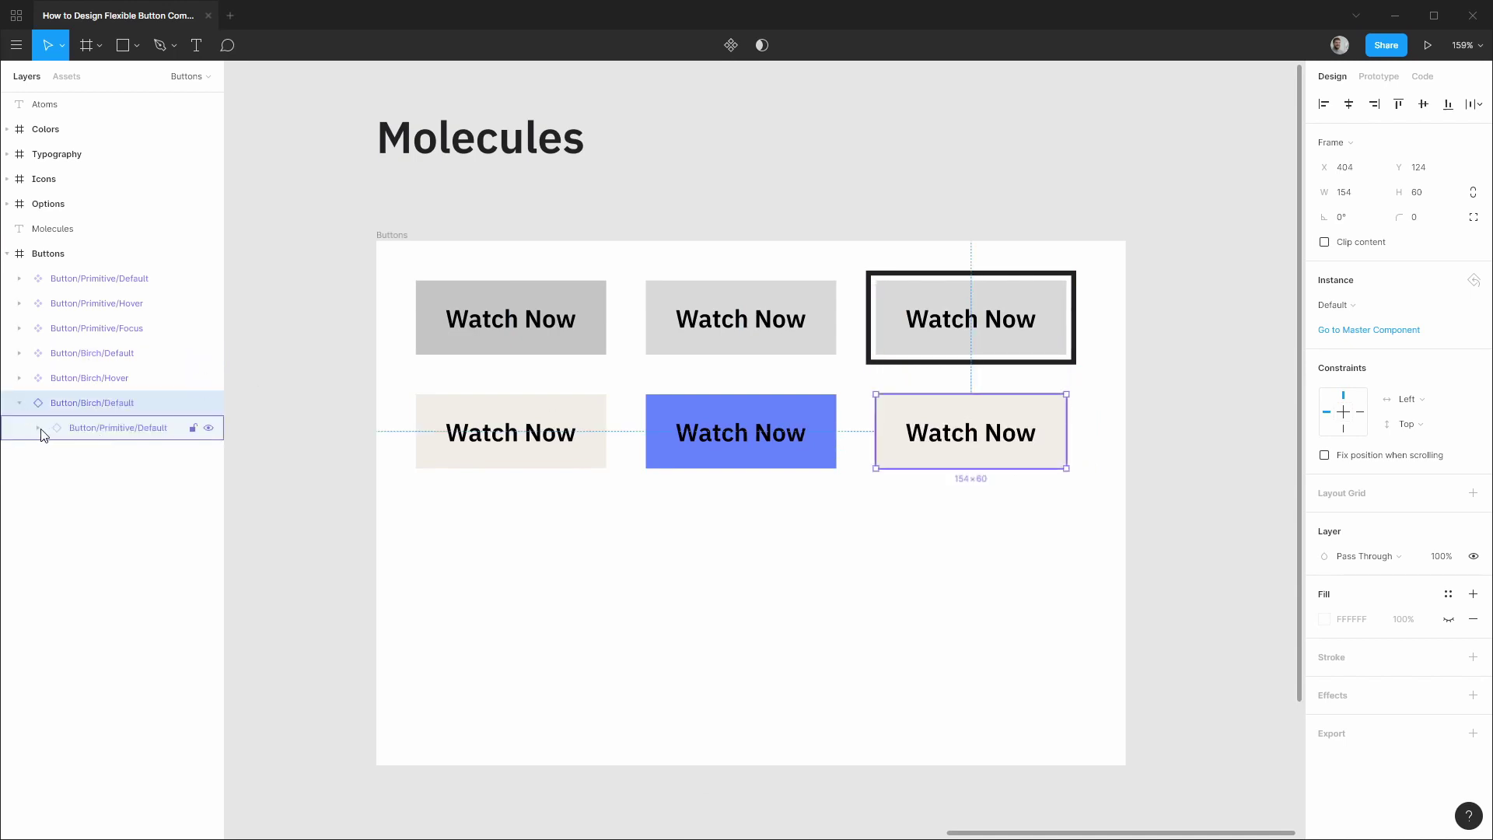
{"action": "left_click", "coordinate": [38, 427]}
{"action": "left_click", "coordinate": [70, 453]}
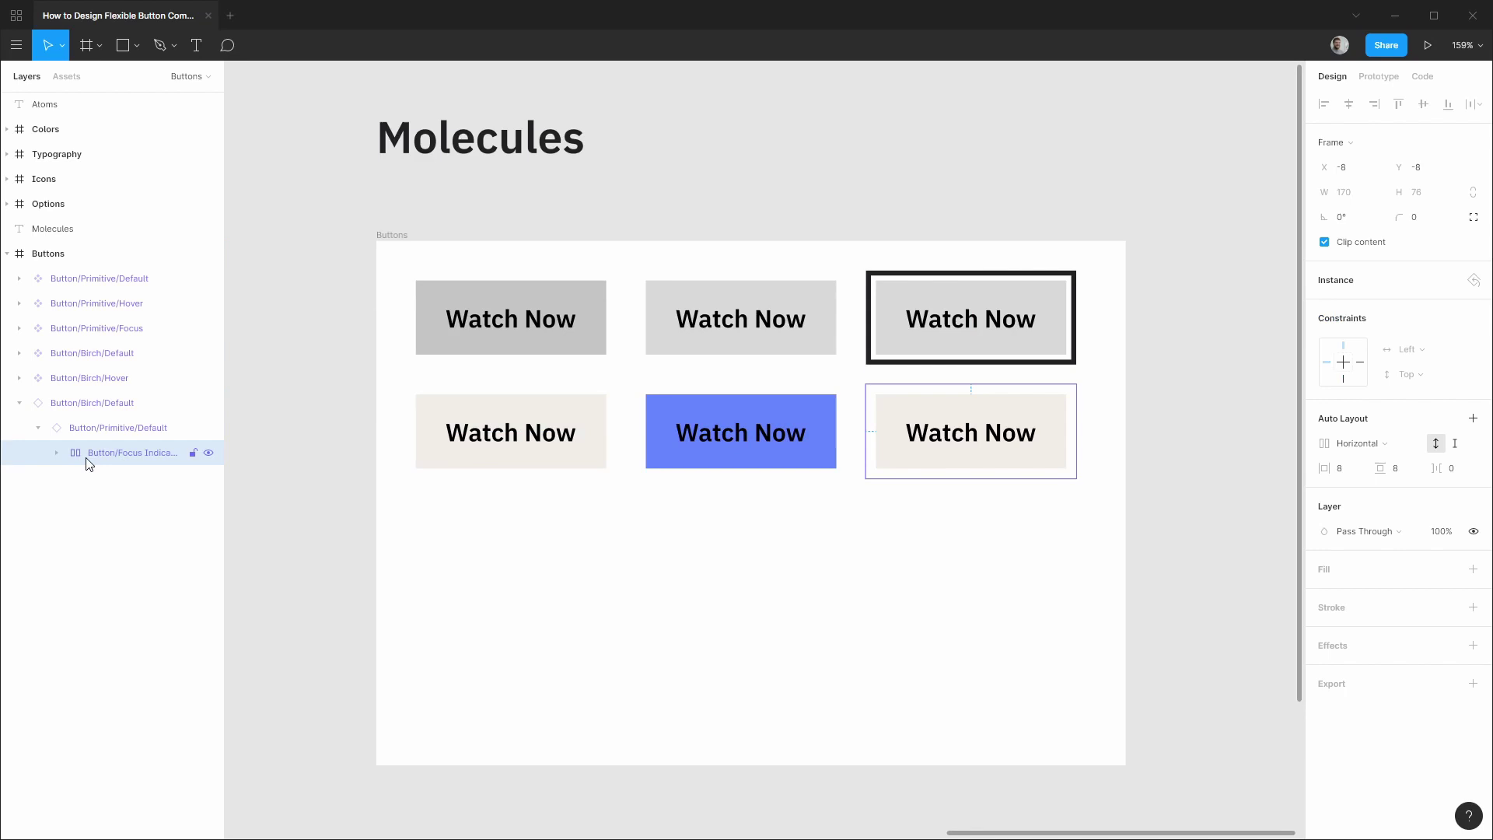
{"action": "left_click", "coordinate": [1473, 607]}
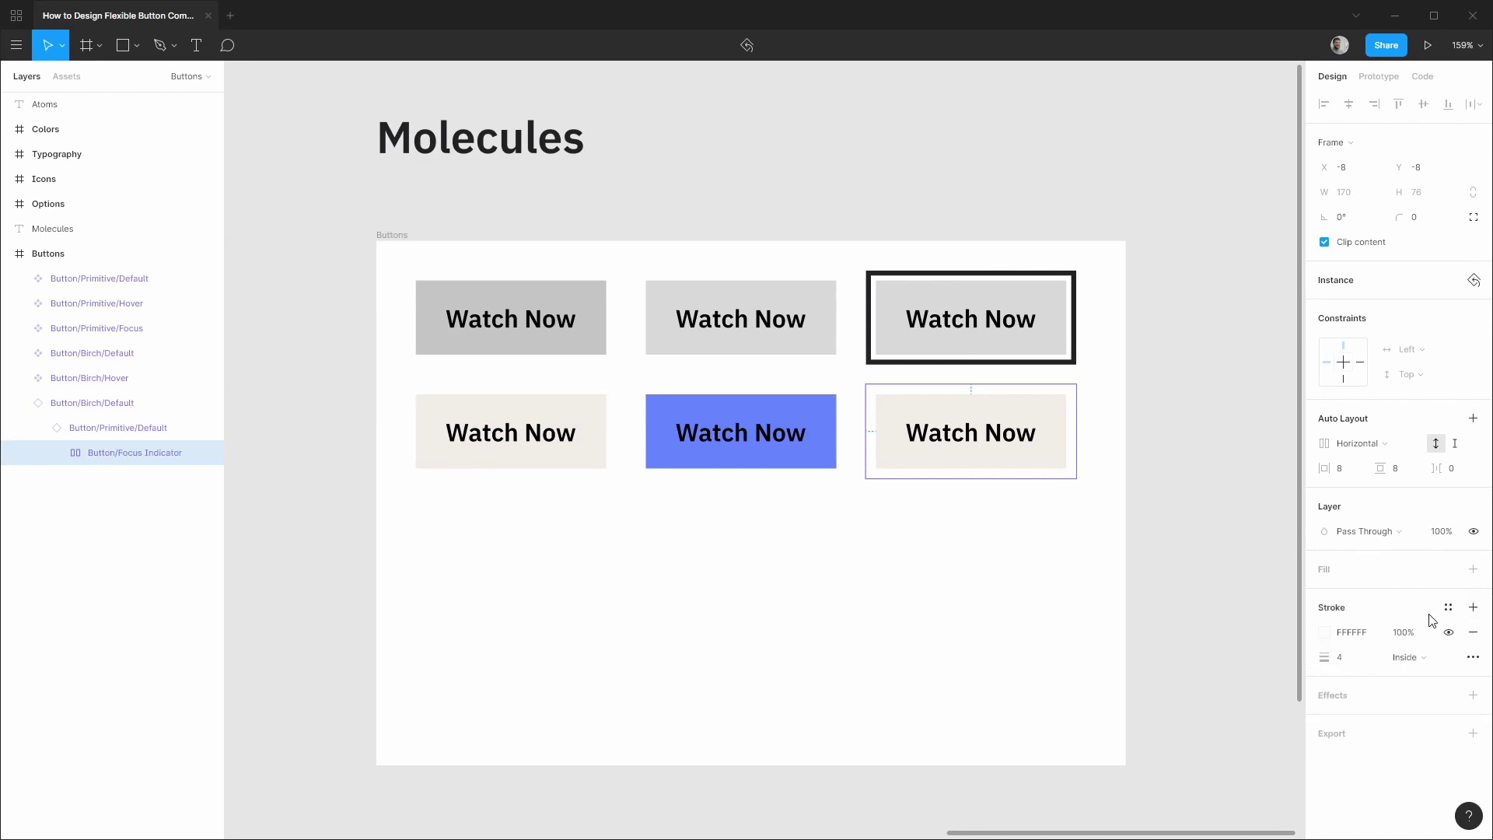
{"action": "left_click", "coordinate": [1449, 608]}
{"action": "left_click", "coordinate": [1388, 801]}
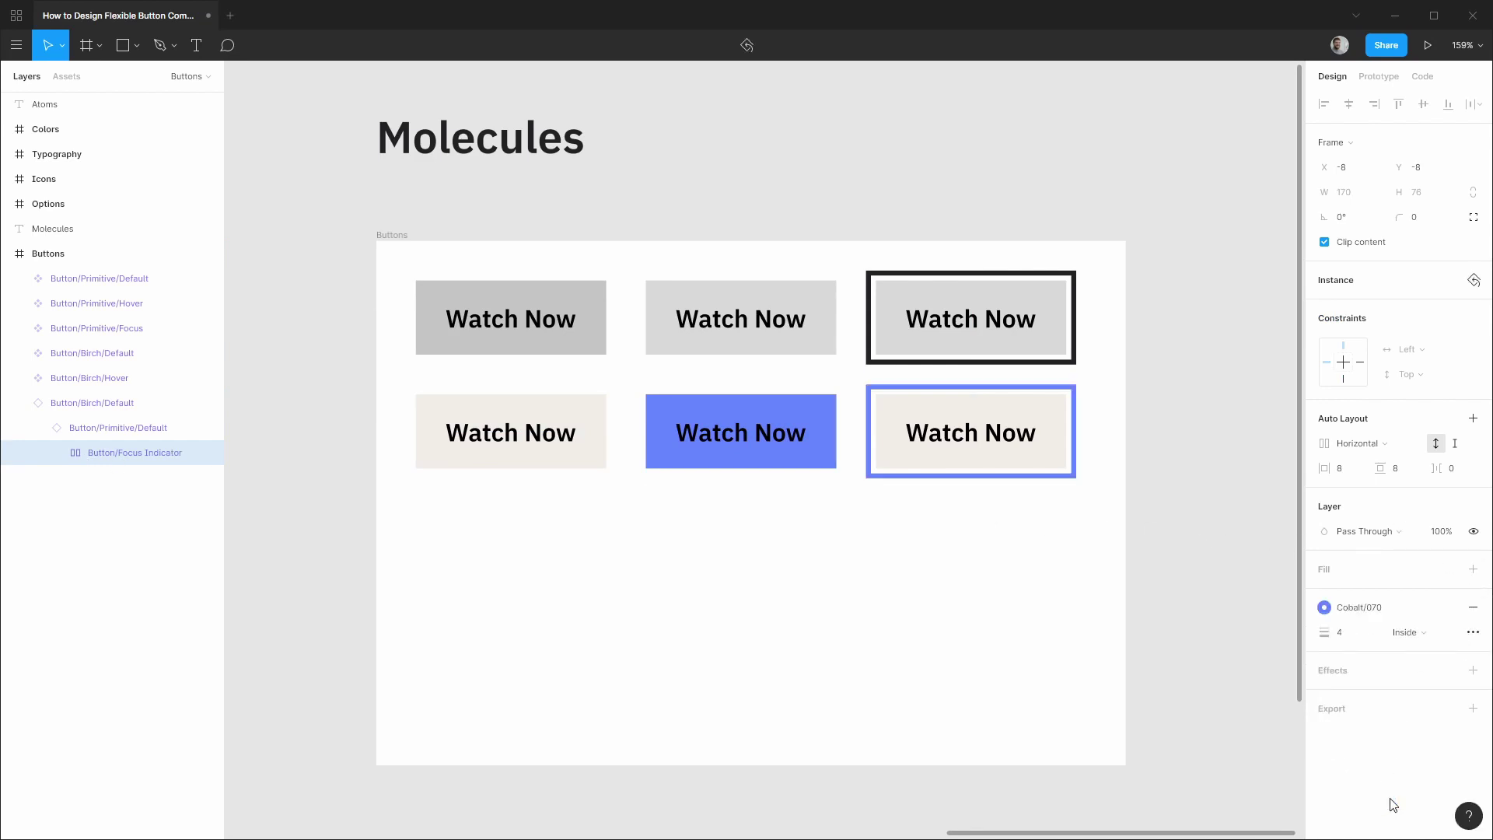
Step: Fill the copy's plate with Cobalt/070
{"action": "left_click", "coordinate": [56, 452]}
{"action": "left_click", "coordinate": [131, 477]}
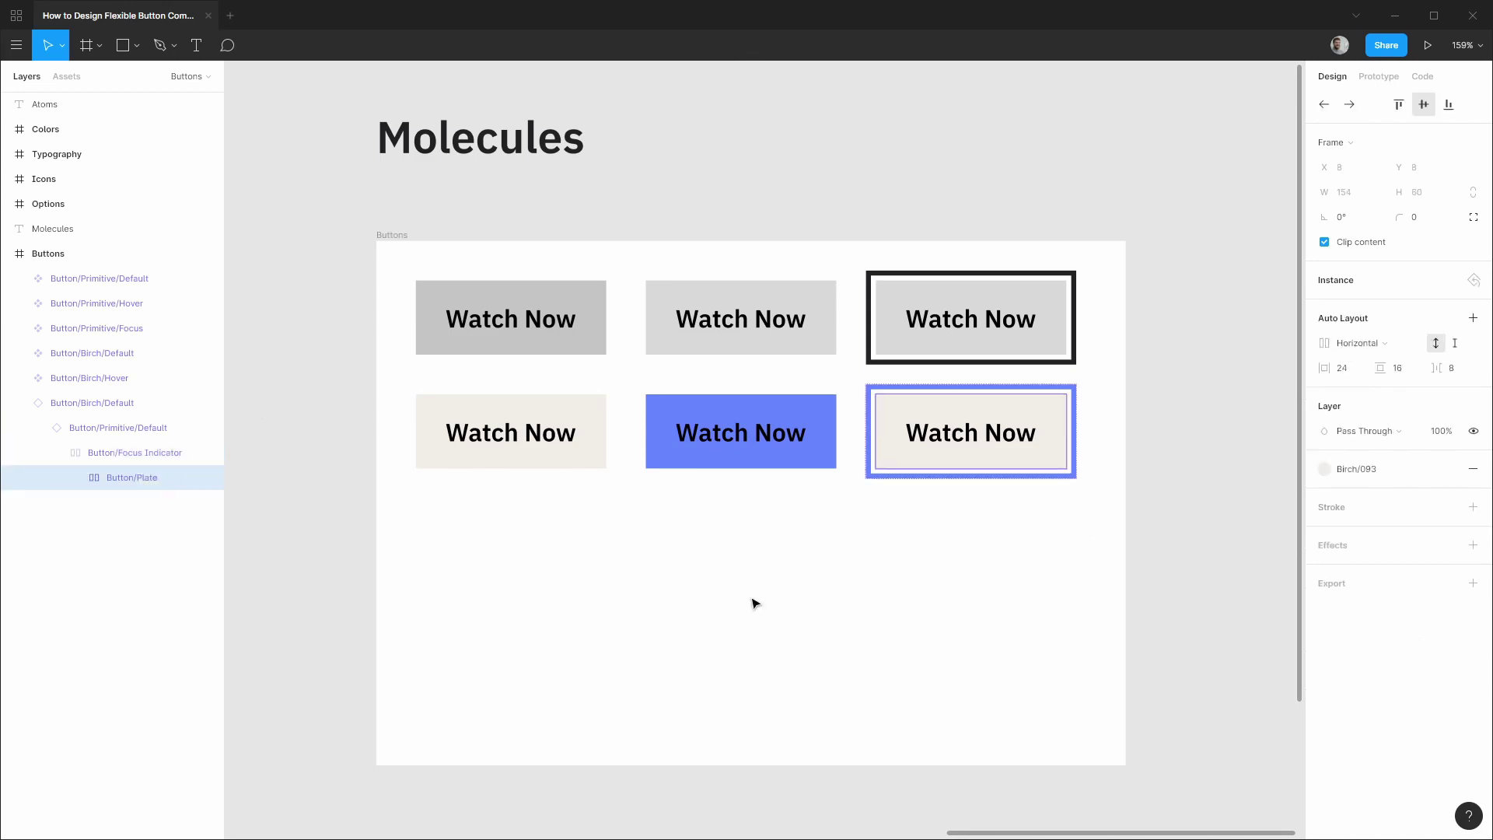
{"action": "left_click", "coordinate": [1406, 468]}
{"action": "left_click", "coordinate": [1387, 662]}
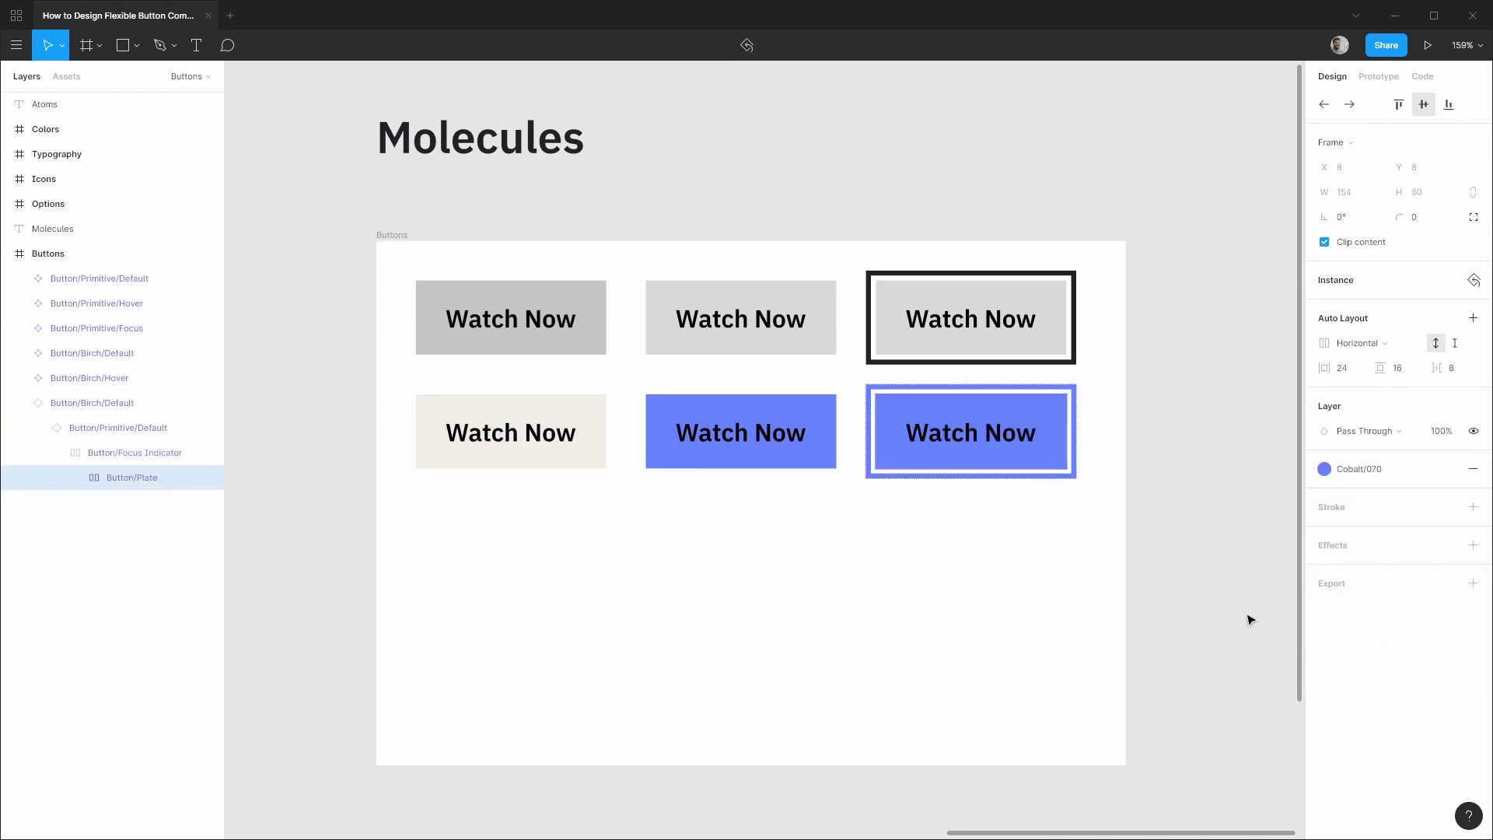
{"action": "left_click", "coordinate": [1213, 605]}
Step: Make the outlined copy a component named Button/Birch/Focus
{"action": "left_click", "coordinate": [71, 404]}
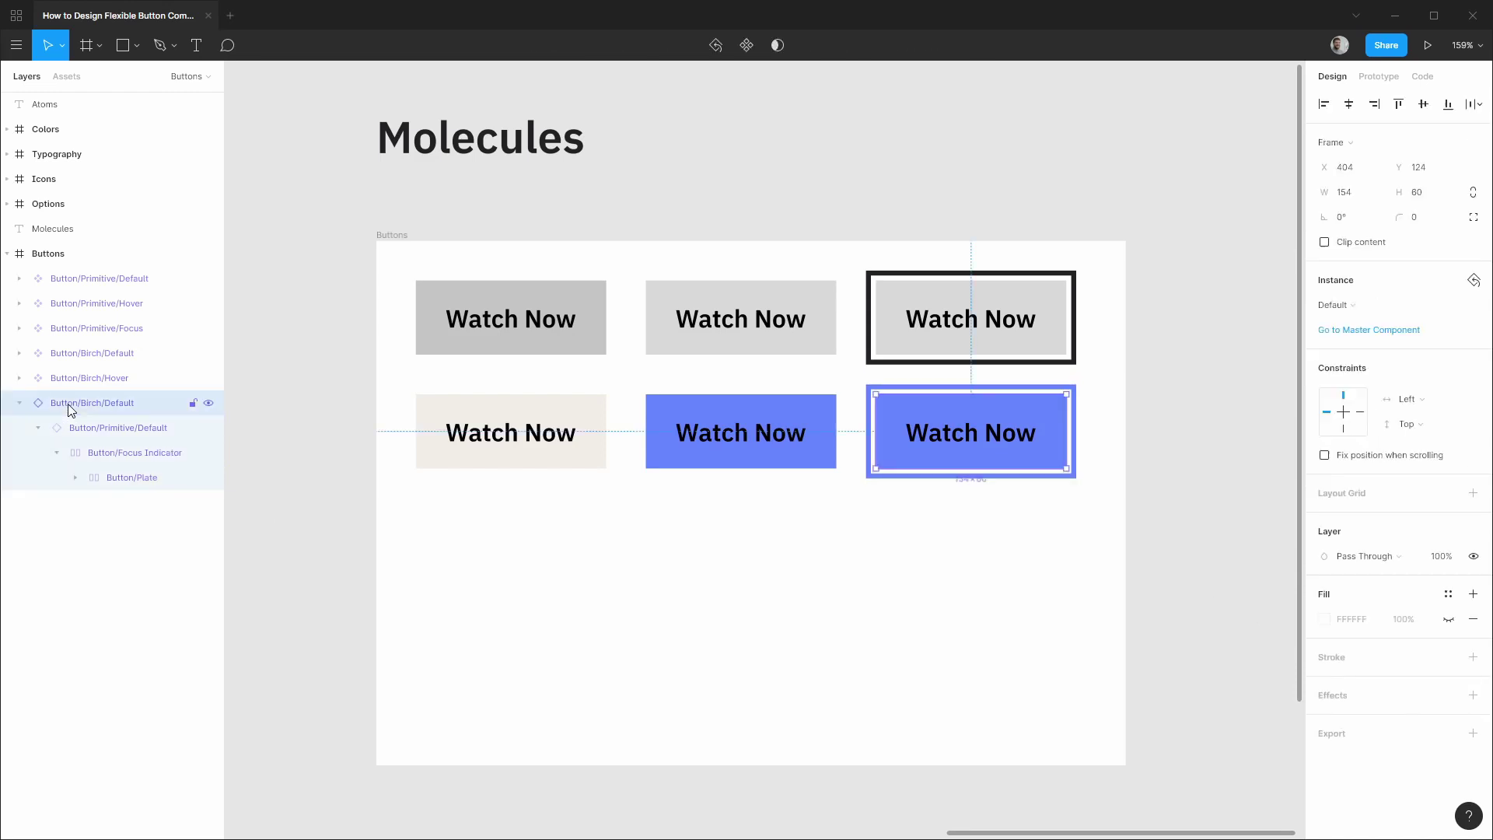
{"action": "key", "text": "ctrl+alt+k"}
{"action": "double_click", "coordinate": [70, 403]}
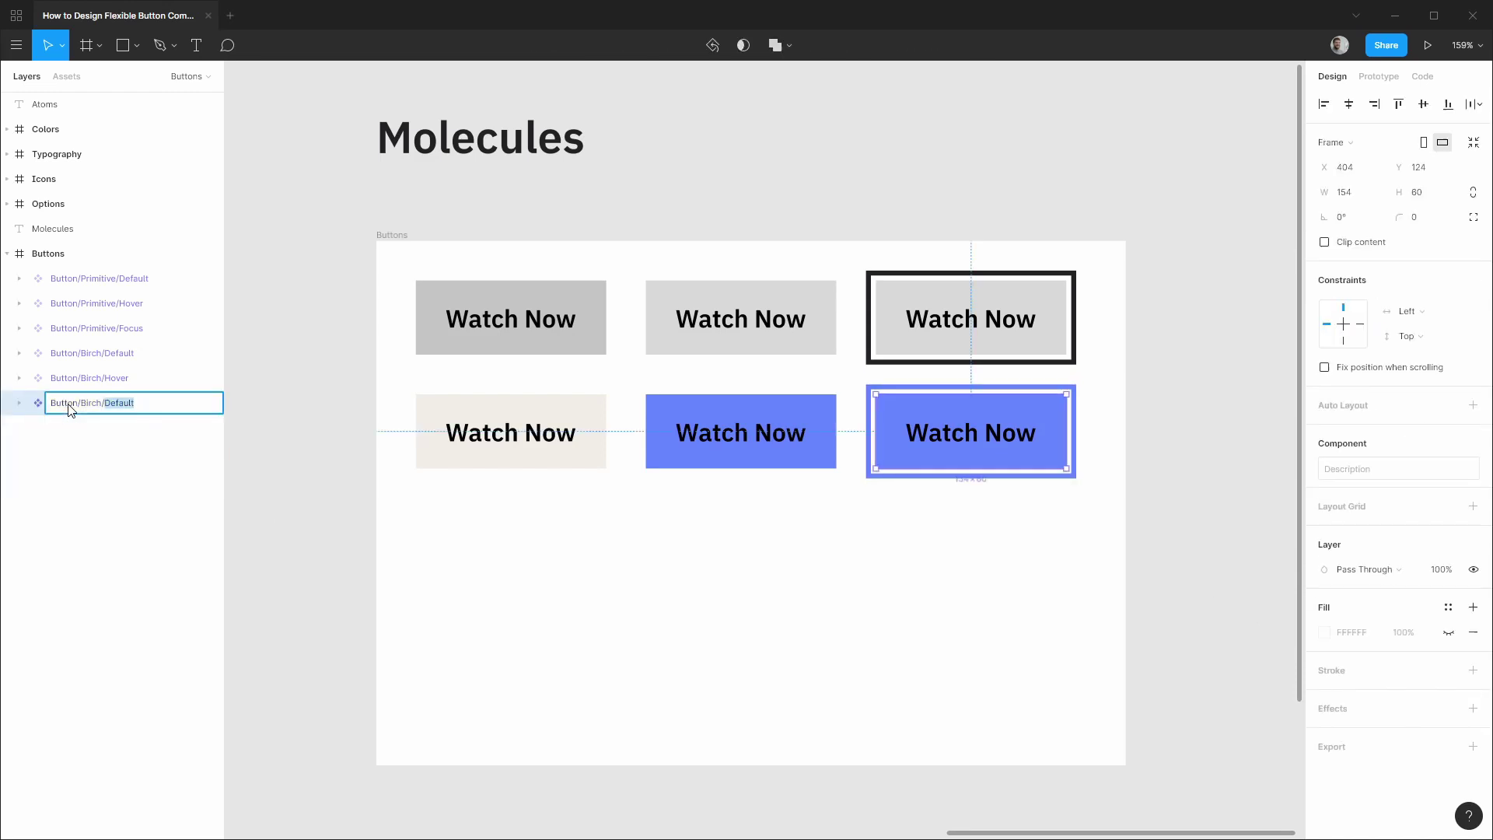
{"action": "type", "text": "Focus"}
{"action": "key", "text": "Return"}
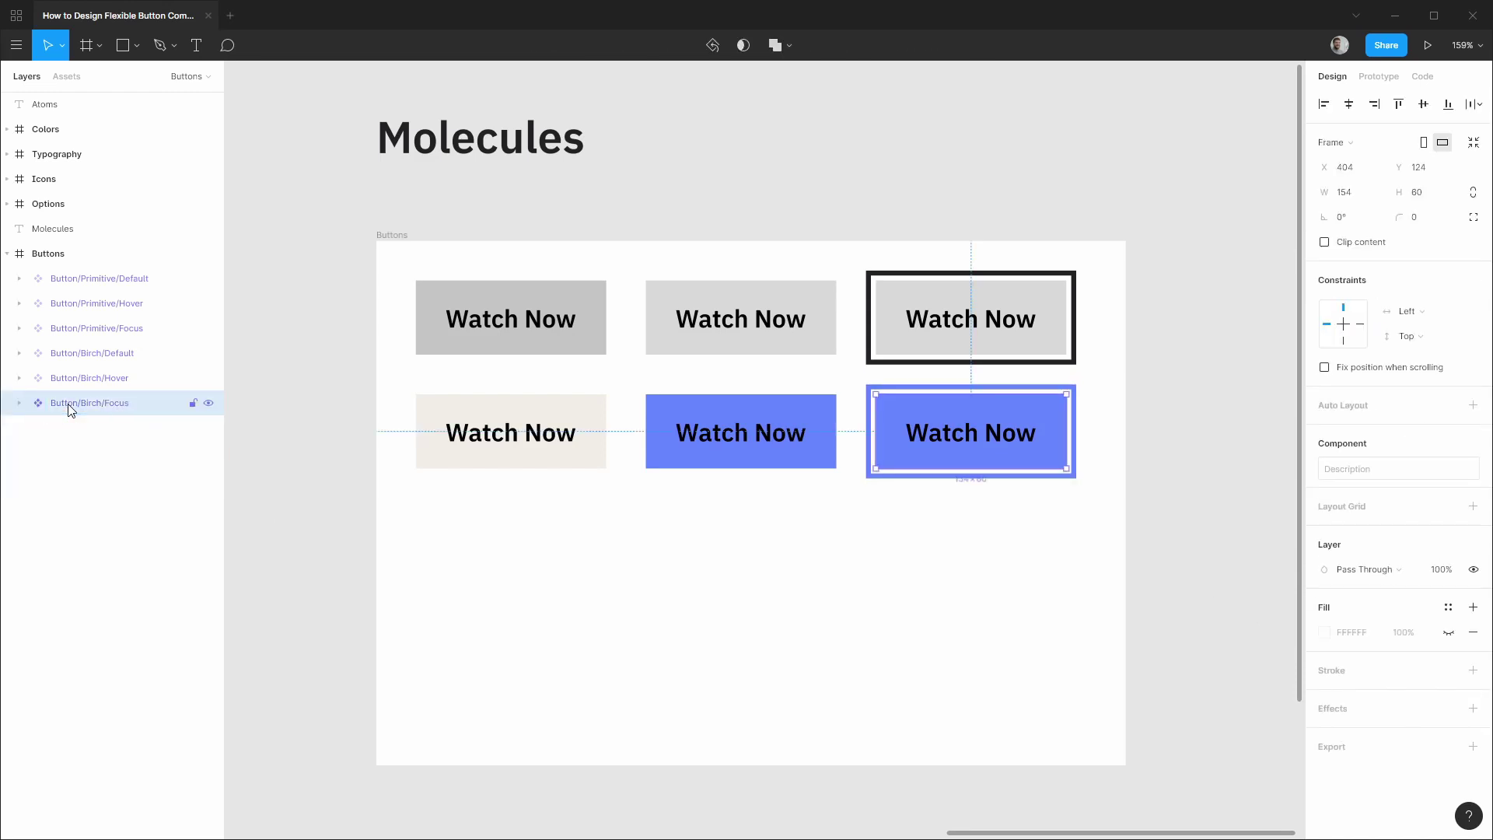
{"action": "left_click", "coordinate": [302, 417]}
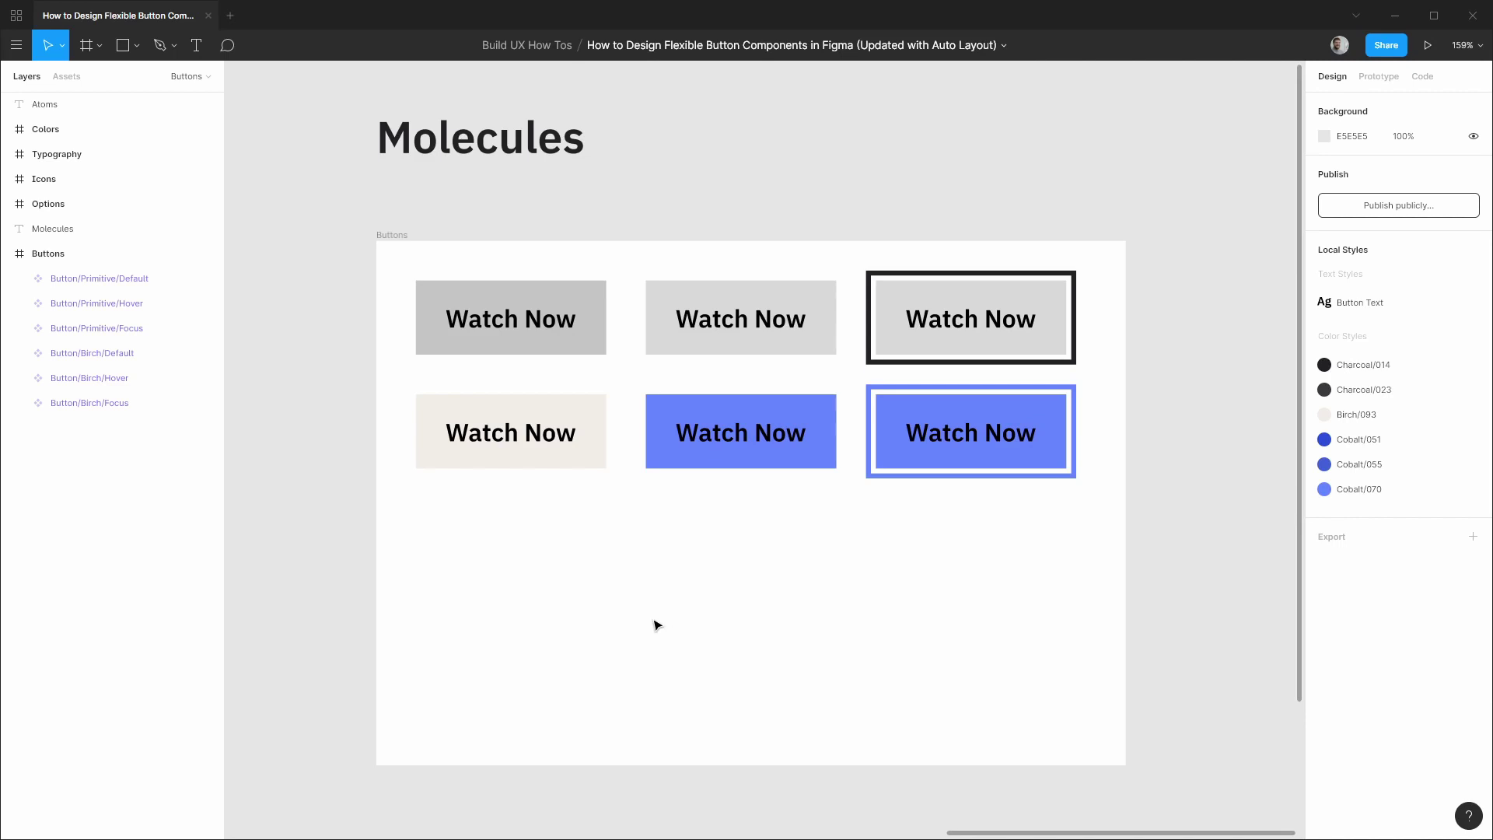
Step: Duplicate the first button into a third row with a Charcoal/014 plate, as component 'Button/Charcoal/Default'
{"action": "left_click", "coordinate": [99, 279]}
{"action": "key", "text": "ctrl+d"}
{"action": "left_click", "coordinate": [113, 477]}
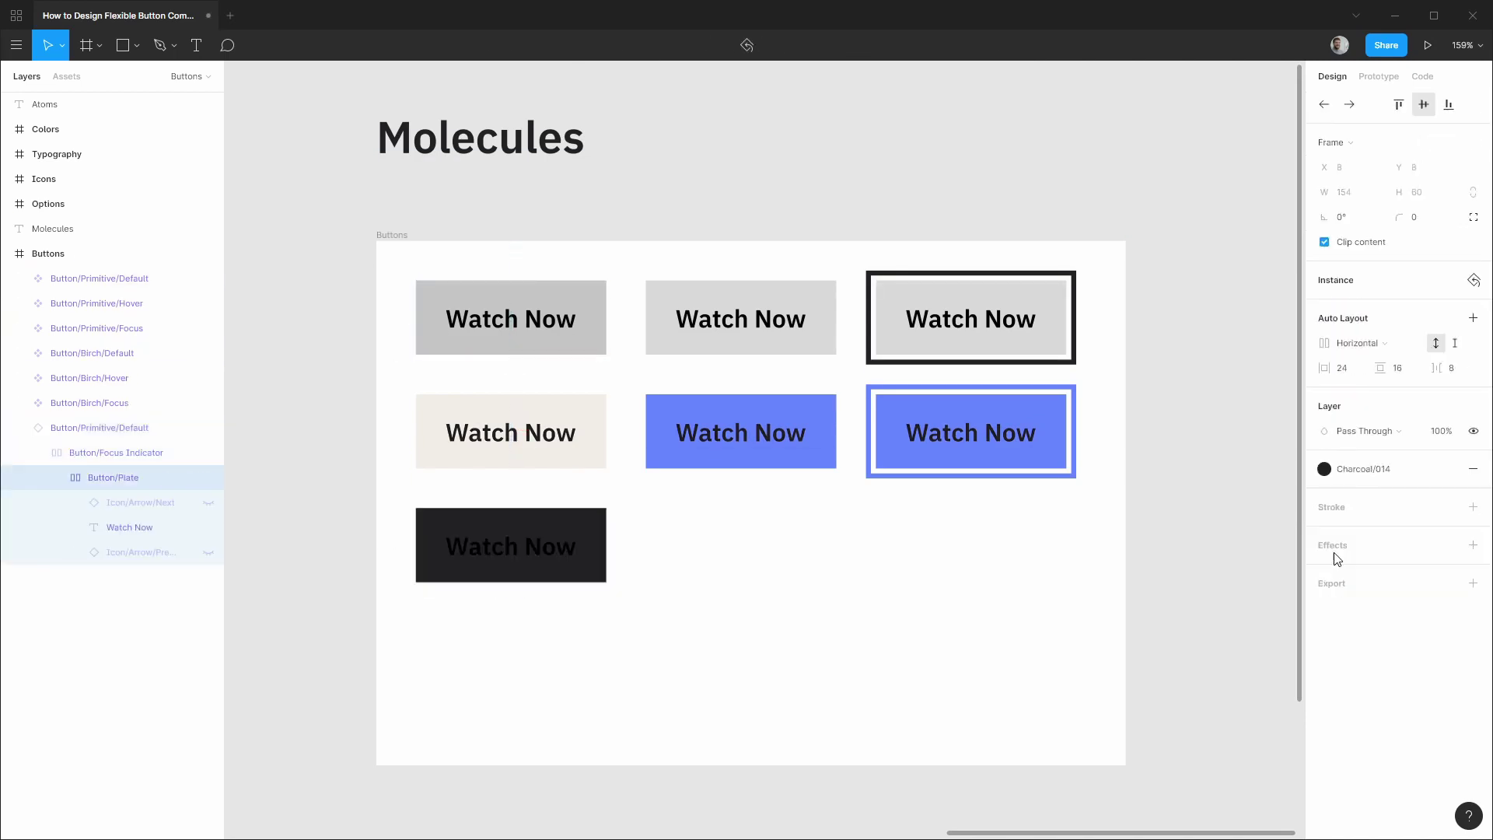
{"action": "left_click", "coordinate": [131, 512]}
{"action": "left_click", "coordinate": [125, 435]}
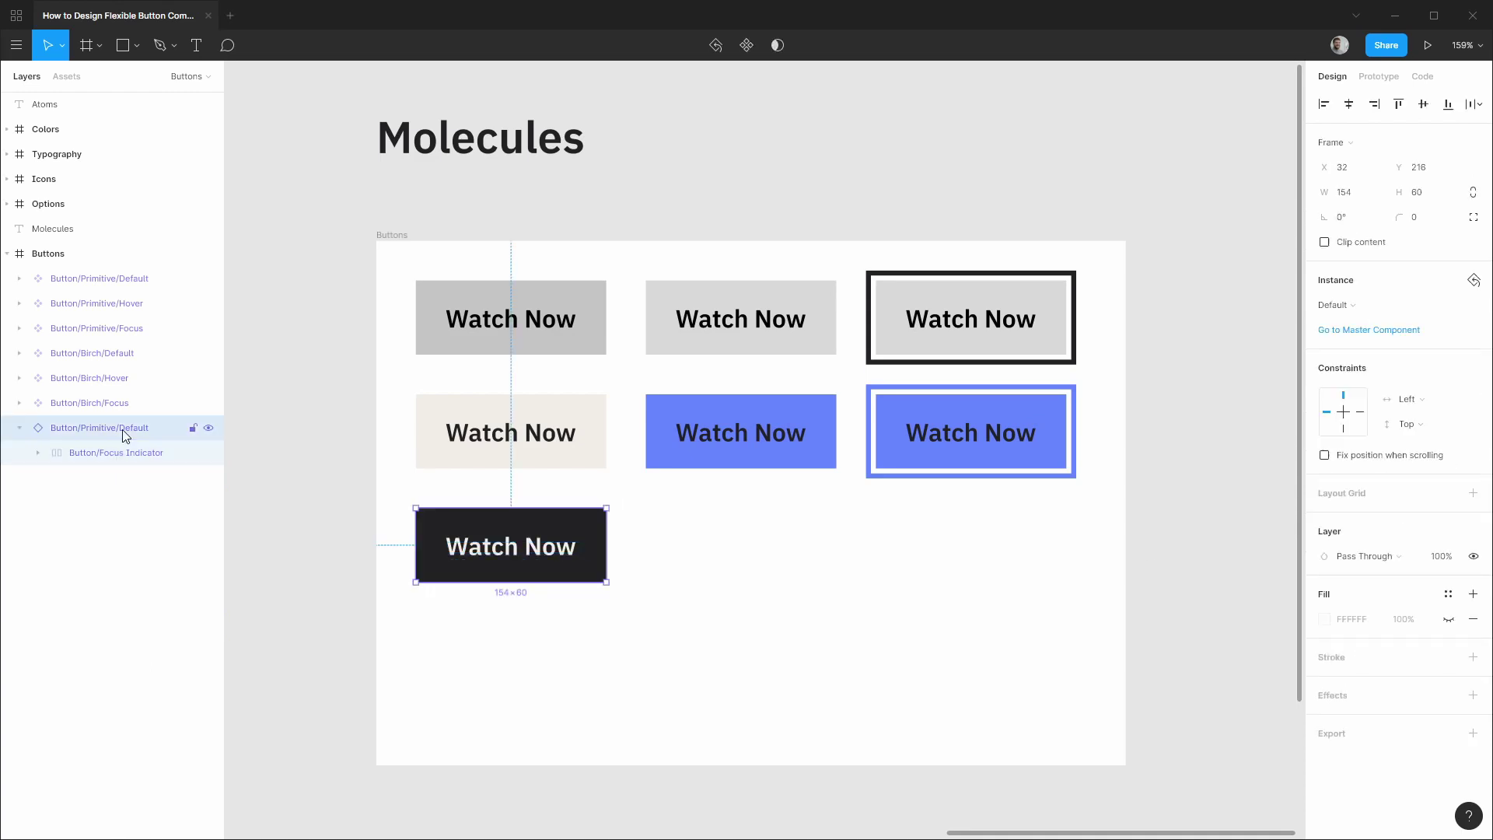
{"action": "key", "text": "ctrl+alt+k"}
{"action": "double_click", "coordinate": [125, 436]}
{"action": "type", "text": "Button/Charcoal/Default"}
{"action": "key", "text": "Return"}
Step: Copy it to column two with a Charcoal/023 plate, as component 'Button/Charcoal/Hover'
{"action": "left_click_drag", "start_coordinate": [563, 567], "coordinate": [793, 567]}
{"action": "left_click", "coordinate": [60, 510]}
{"action": "left_click", "coordinate": [108, 521]}
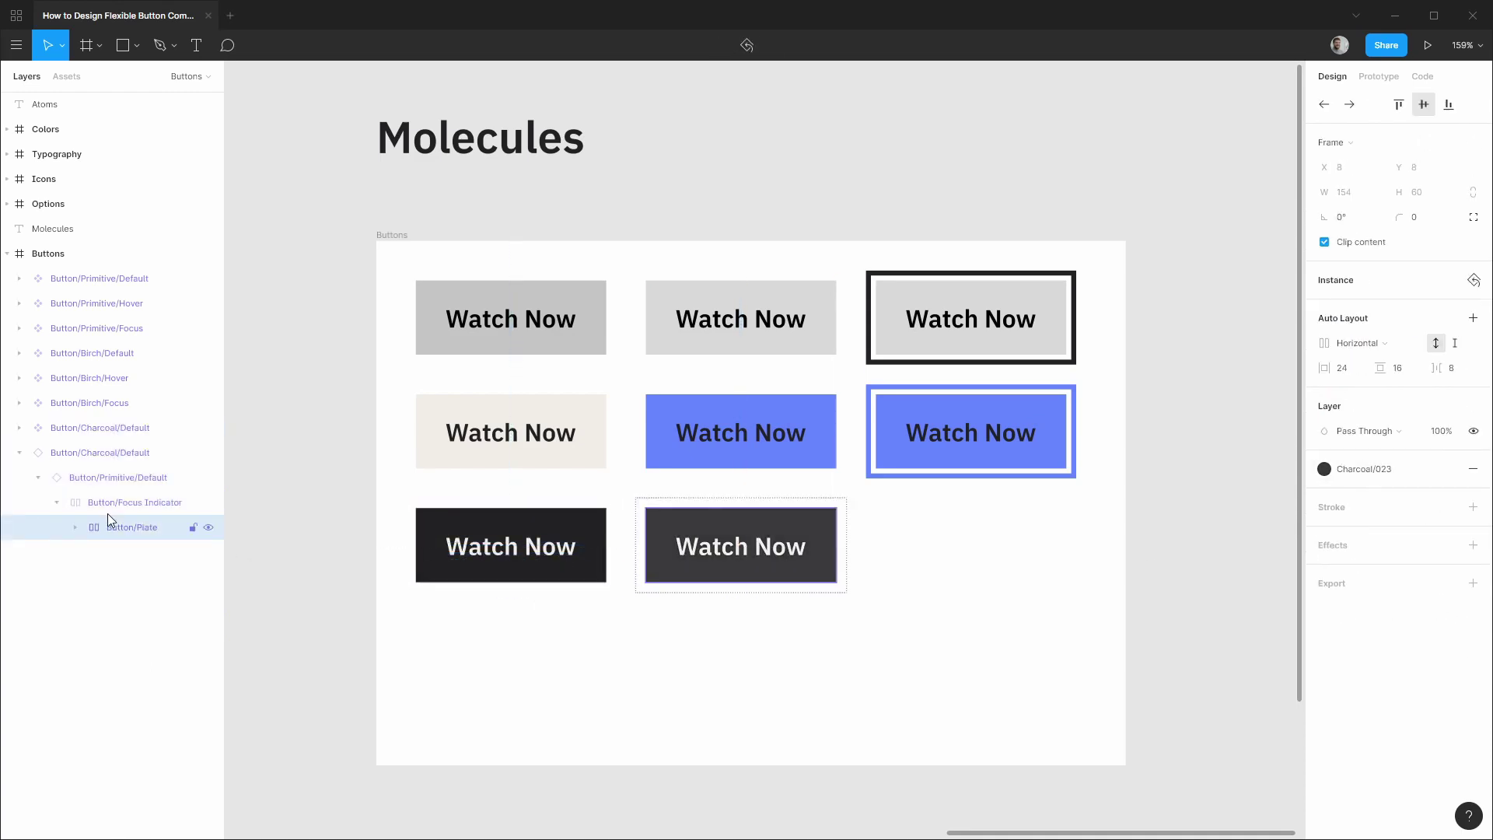
{"action": "double_click", "coordinate": [109, 453]}
{"action": "type", "text": "Button/Charcoal/Hover"}
{"action": "key", "text": "Return"}
{"action": "key", "text": "ctrl+alt+k"}
Step: Copy it to column three with a cobalt focus-ring outline, as component 'Button/Charcoal/Focus'
{"action": "left_click_drag", "start_coordinate": [511, 544], "coordinate": [971, 544]}
{"action": "left_click", "coordinate": [176, 552]}
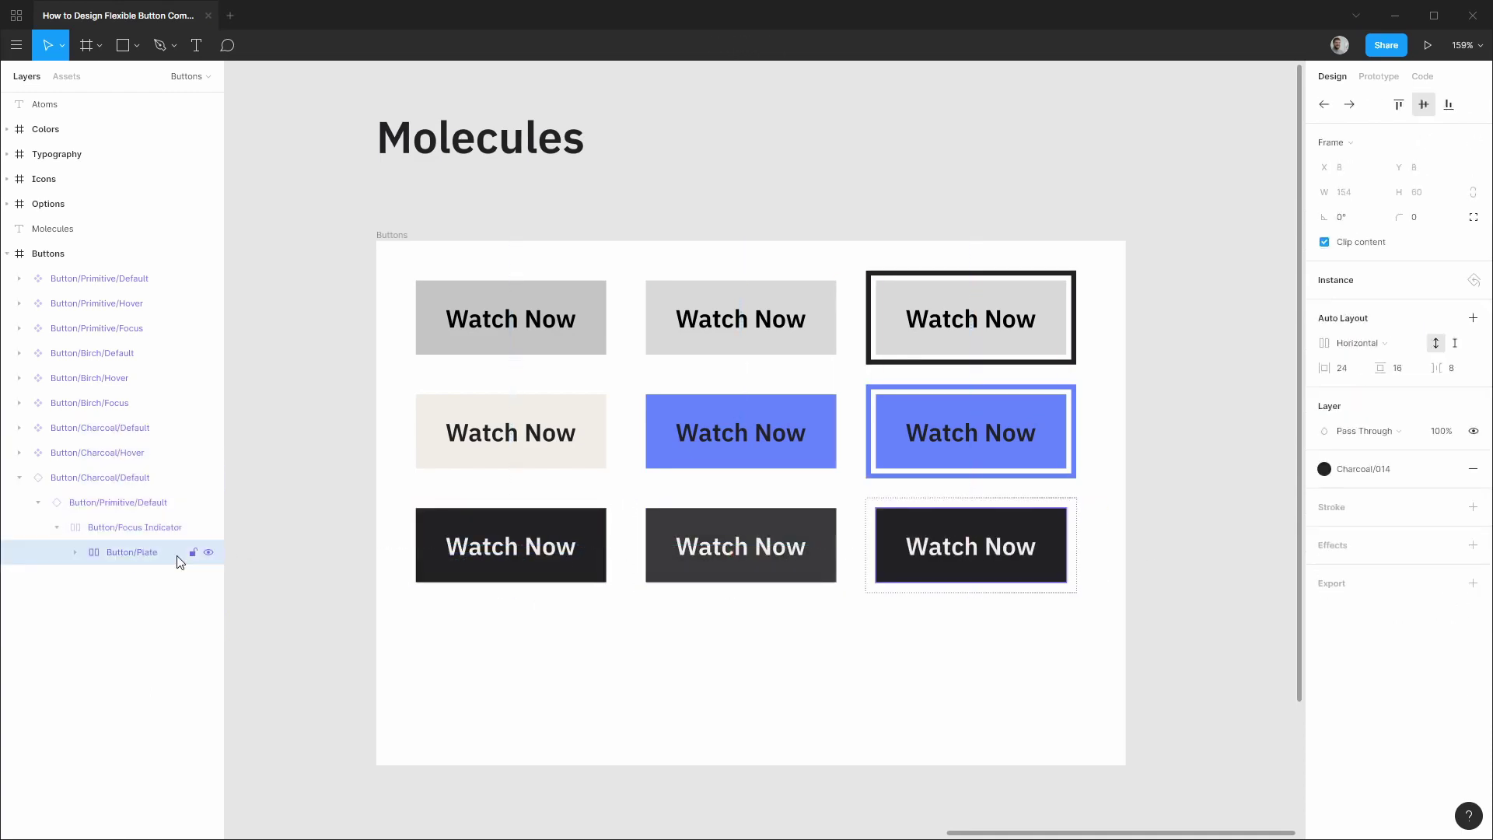
{"action": "left_click", "coordinate": [135, 527]}
{"action": "left_click", "coordinate": [1448, 607]}
{"action": "left_click", "coordinate": [1338, 794]}
{"action": "key", "text": "ctrl+alt+k"}
{"action": "double_click", "coordinate": [99, 478]}
{"action": "type", "text": "Button/Charcoal/Focus"}
{"action": "key", "text": "Return"}
Step: Copy the first button into a fourth row with Cobalt/051 plate and Birch/093 label, named 'Button/Cobalt/Default'
{"action": "left_click_drag", "start_coordinate": [570, 344], "coordinate": [571, 656]}
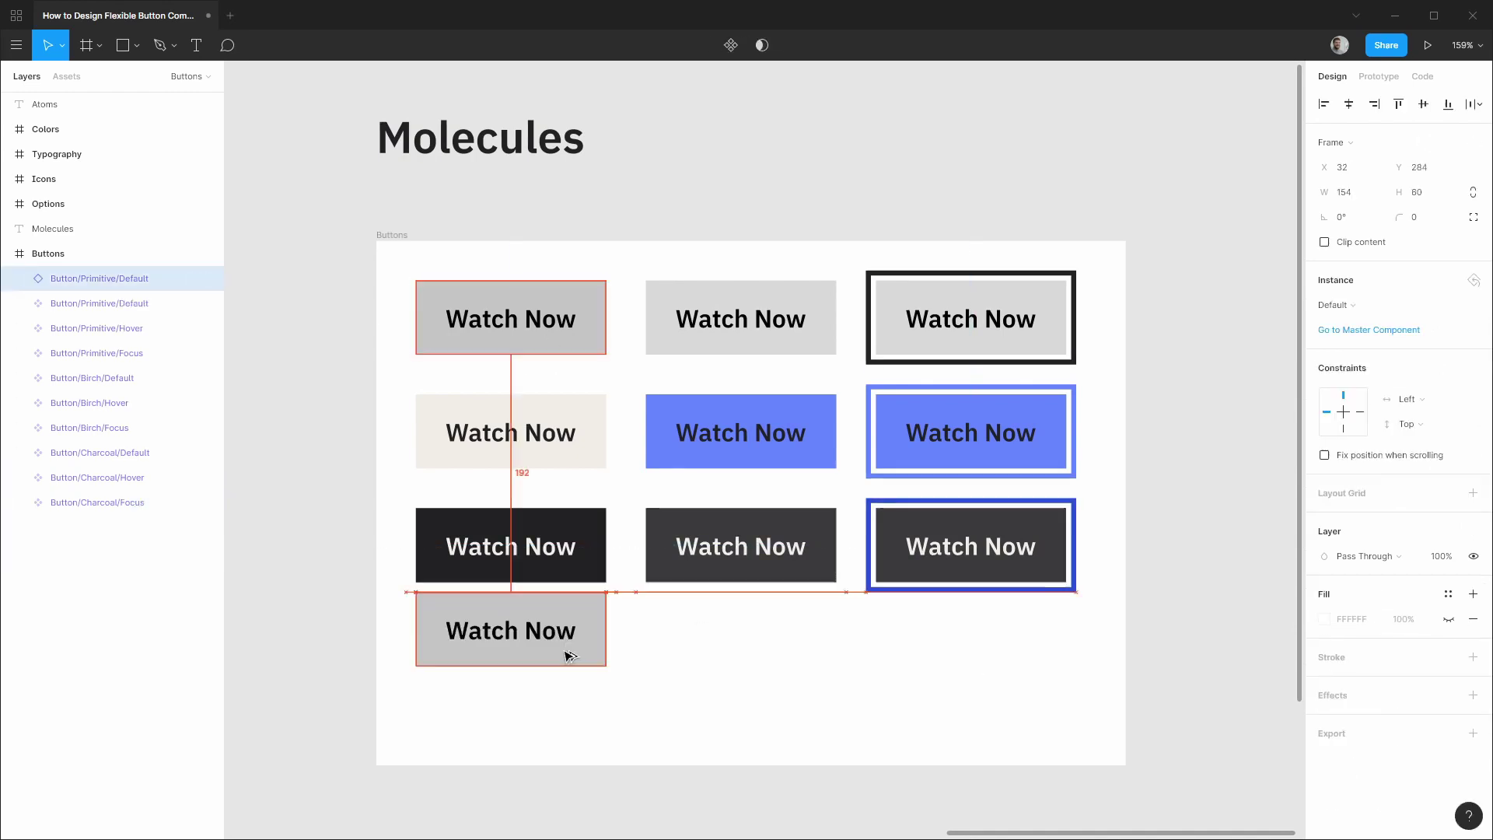
{"action": "left_click", "coordinate": [210, 548]}
{"action": "left_click", "coordinate": [77, 598]}
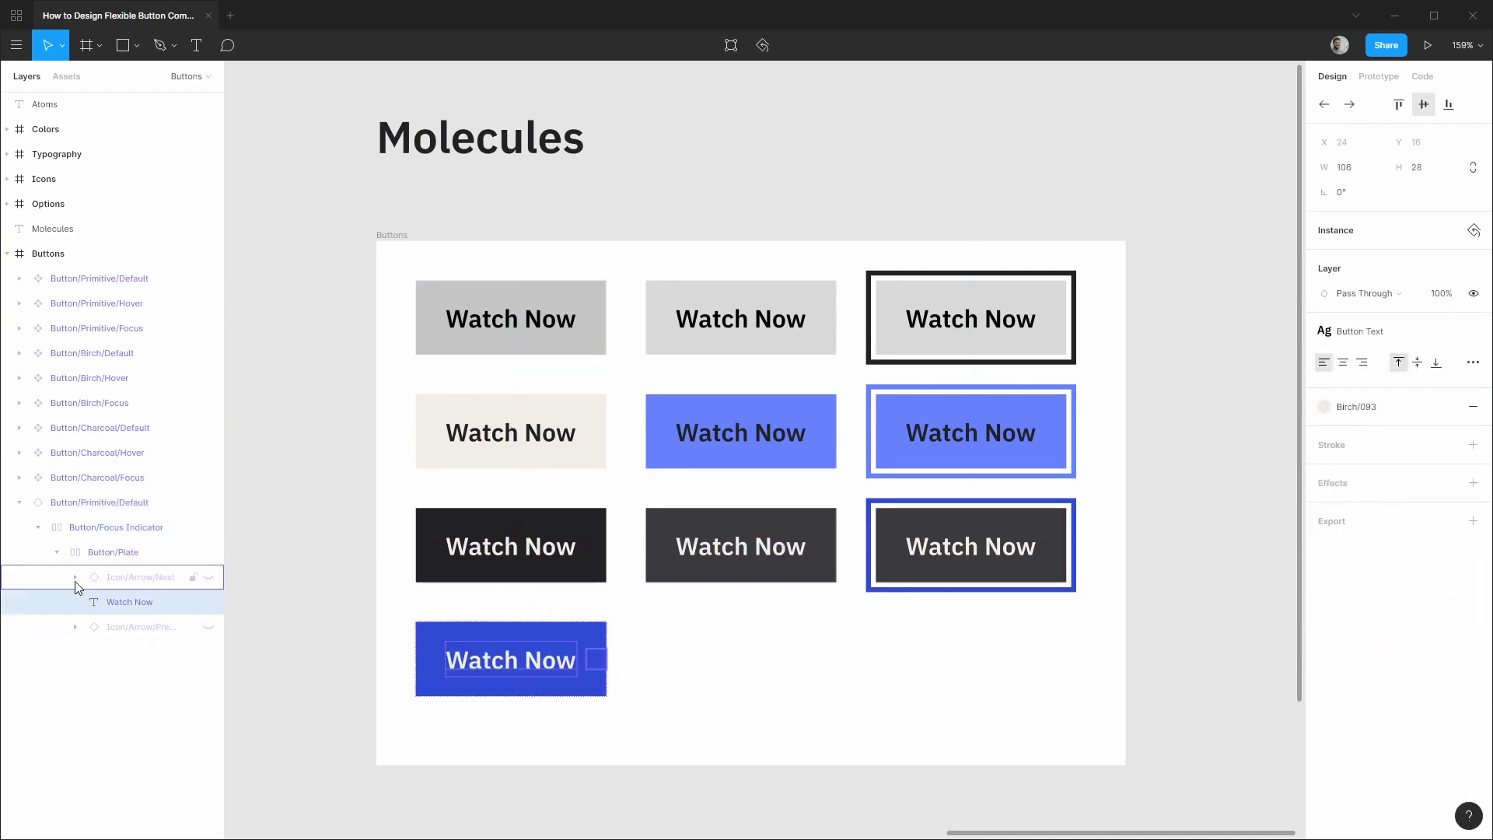
{"action": "left_click", "coordinate": [1324, 407]}
{"action": "left_click", "coordinate": [94, 503]}
{"action": "key", "text": "ctrl+alt+k"}
{"action": "double_click", "coordinate": [95, 502]}
{"action": "type", "text": "Button/Cobalt/Default"}
{"action": "key", "text": "Return"}
Step: Copy the cobalt button into columns two and three with Cobalt/055 fill; make 'Button/Cobalt/Hover' a component
{"action": "left_click_drag", "start_coordinate": [594, 650], "coordinate": [815, 649]}
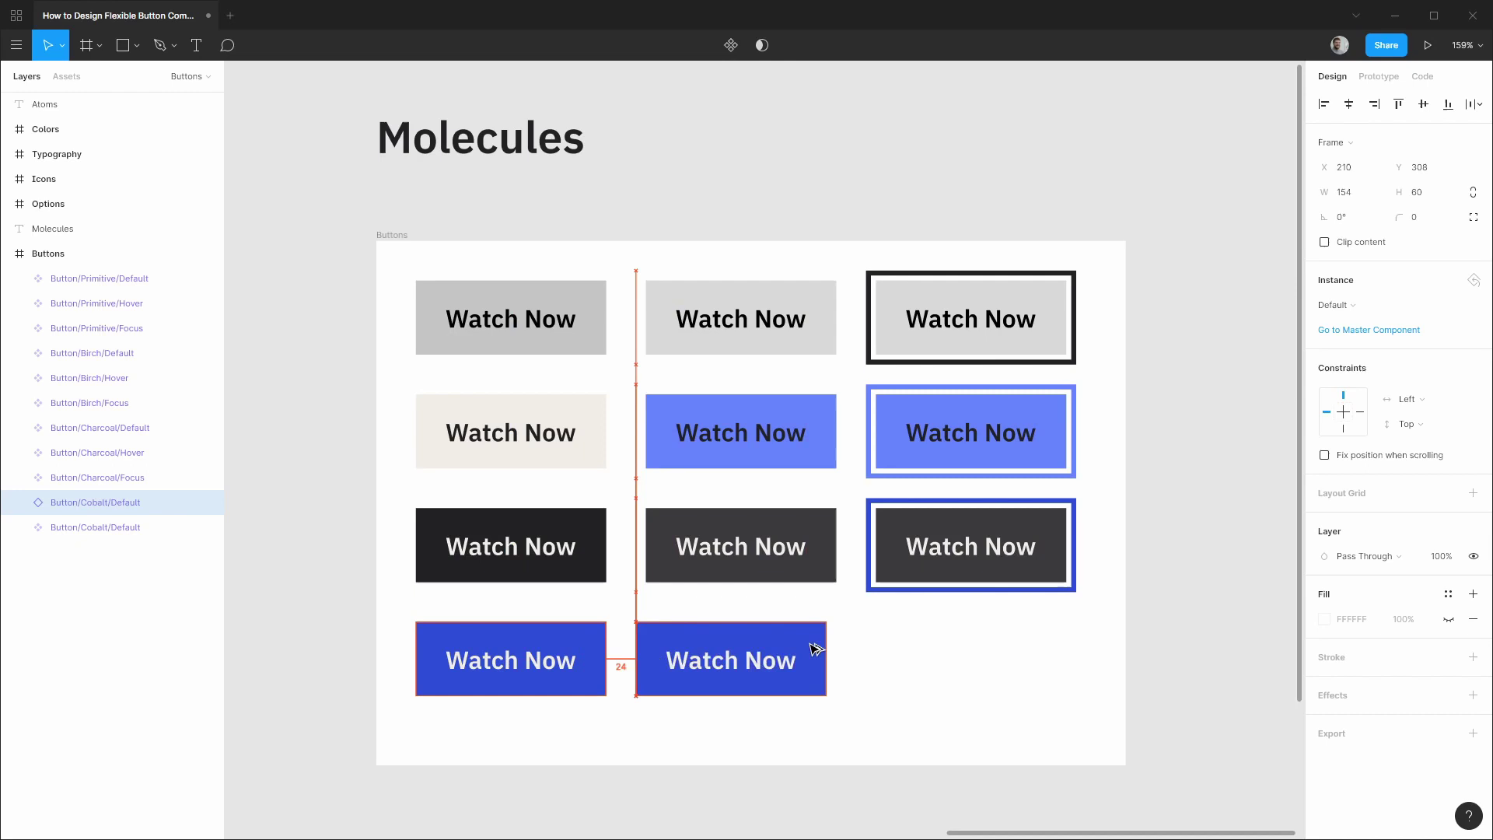
{"action": "left_click", "coordinate": [26, 527], "text": "alt"}
{"action": "key", "text": "ctrl+d"}
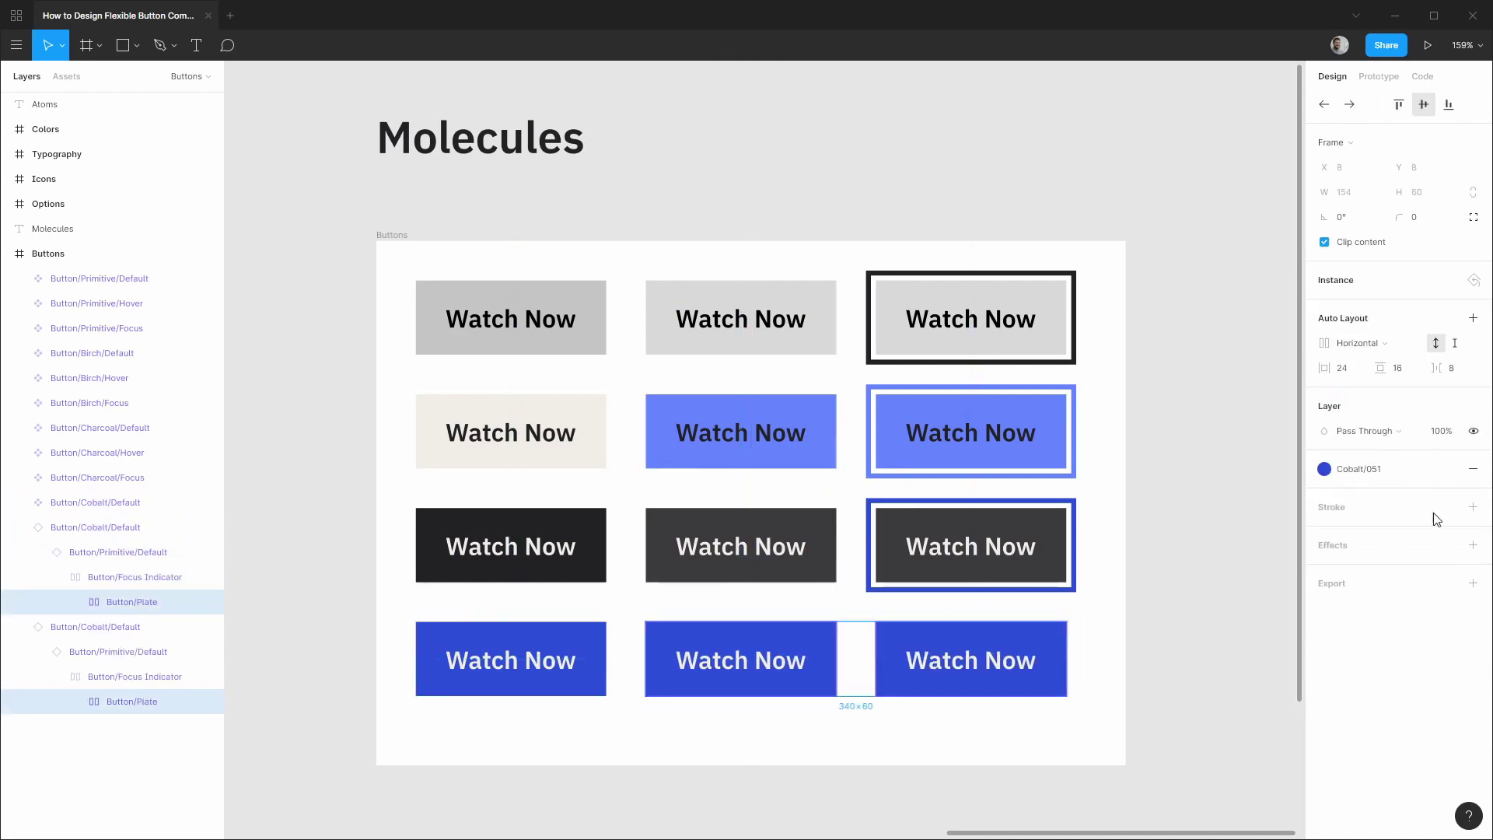
{"action": "left_click", "coordinate": [125, 677]}
{"action": "left_click", "coordinate": [144, 533]}
{"action": "key", "text": "ctrl+alt+k"}
{"action": "double_click", "coordinate": [143, 534]}
{"action": "type", "text": "Button/Cobalt/Hover"}
{"action": "key", "text": "Return"}
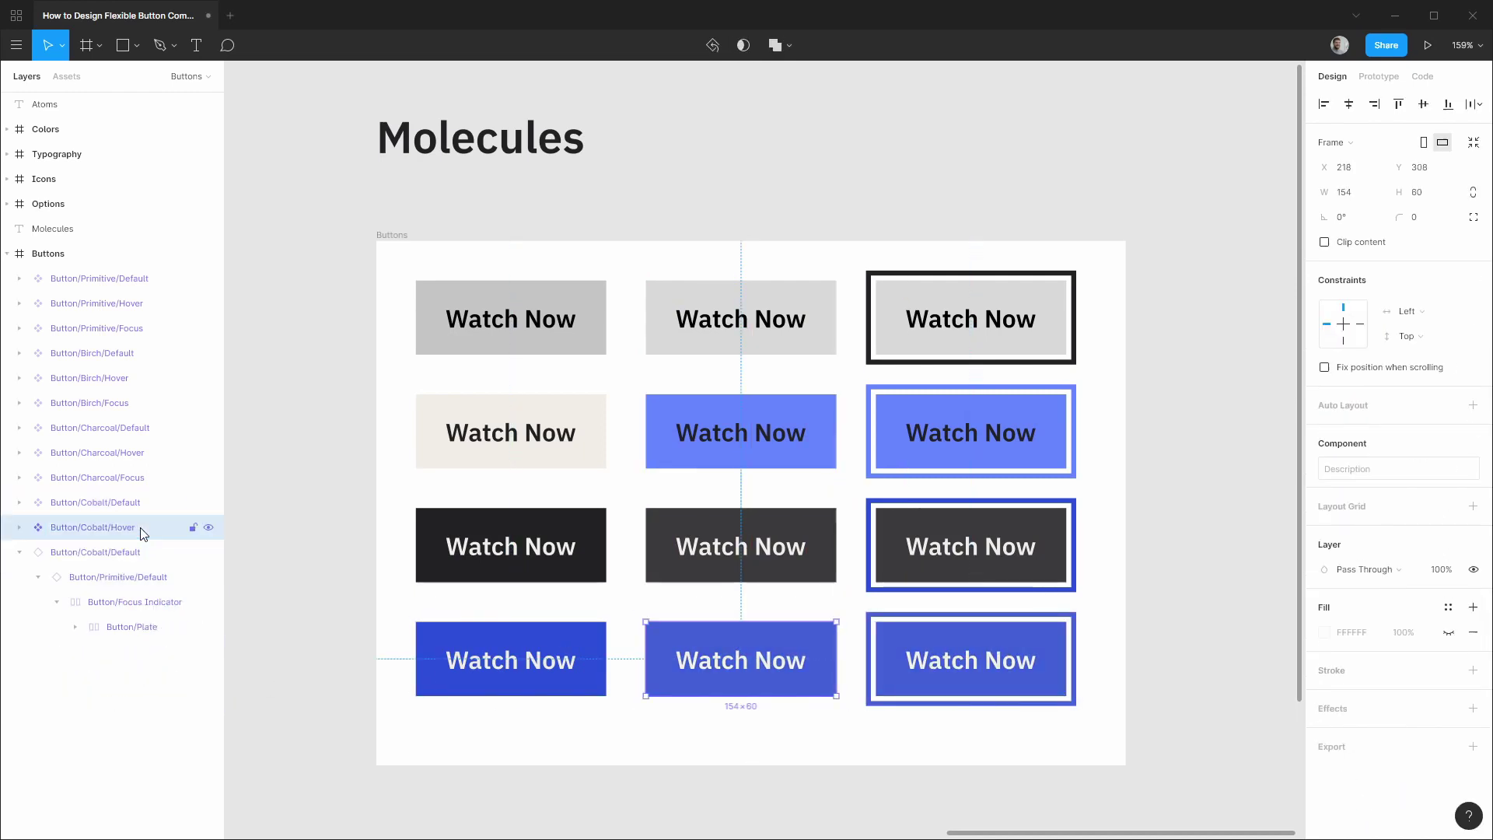
Step: Make the third cobalt copy a component named 'Button/Cobalt/Focus'
{"action": "left_click", "coordinate": [133, 552]}
{"action": "key", "text": "ctrl+alt+k"}
{"action": "double_click", "coordinate": [134, 553]}
{"action": "type", "text": "Button/Cobalt/Focus"}
{"action": "key", "text": "Return"}
{"action": "left_click", "coordinate": [259, 506]}
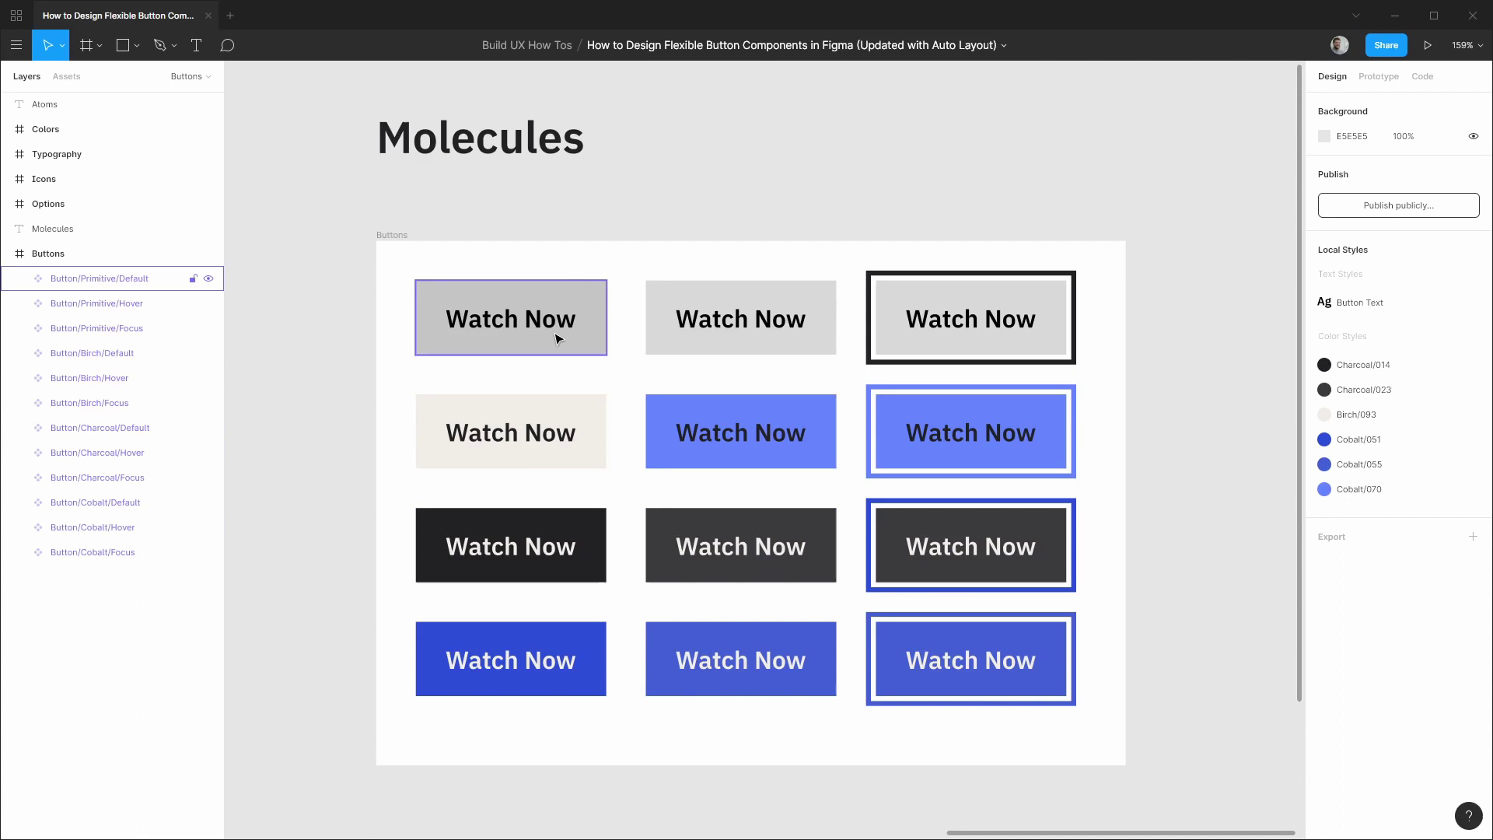
Step: Set the Button/Plate corner radius to 8 in Button/Primitive/Default
{"action": "left_click", "coordinate": [21, 279]}
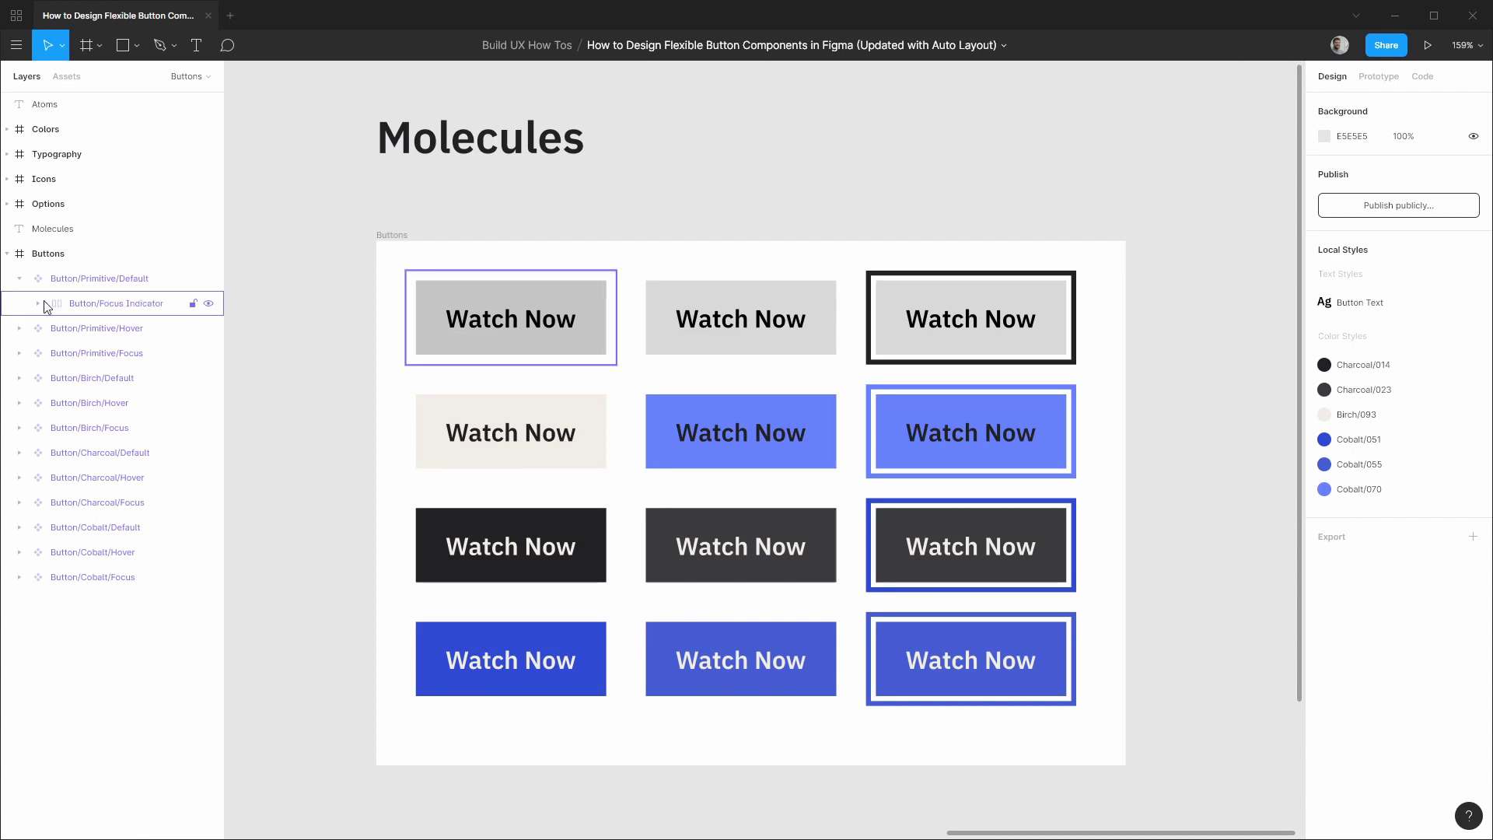
{"action": "left_click", "coordinate": [39, 303]}
{"action": "left_click", "coordinate": [102, 328]}
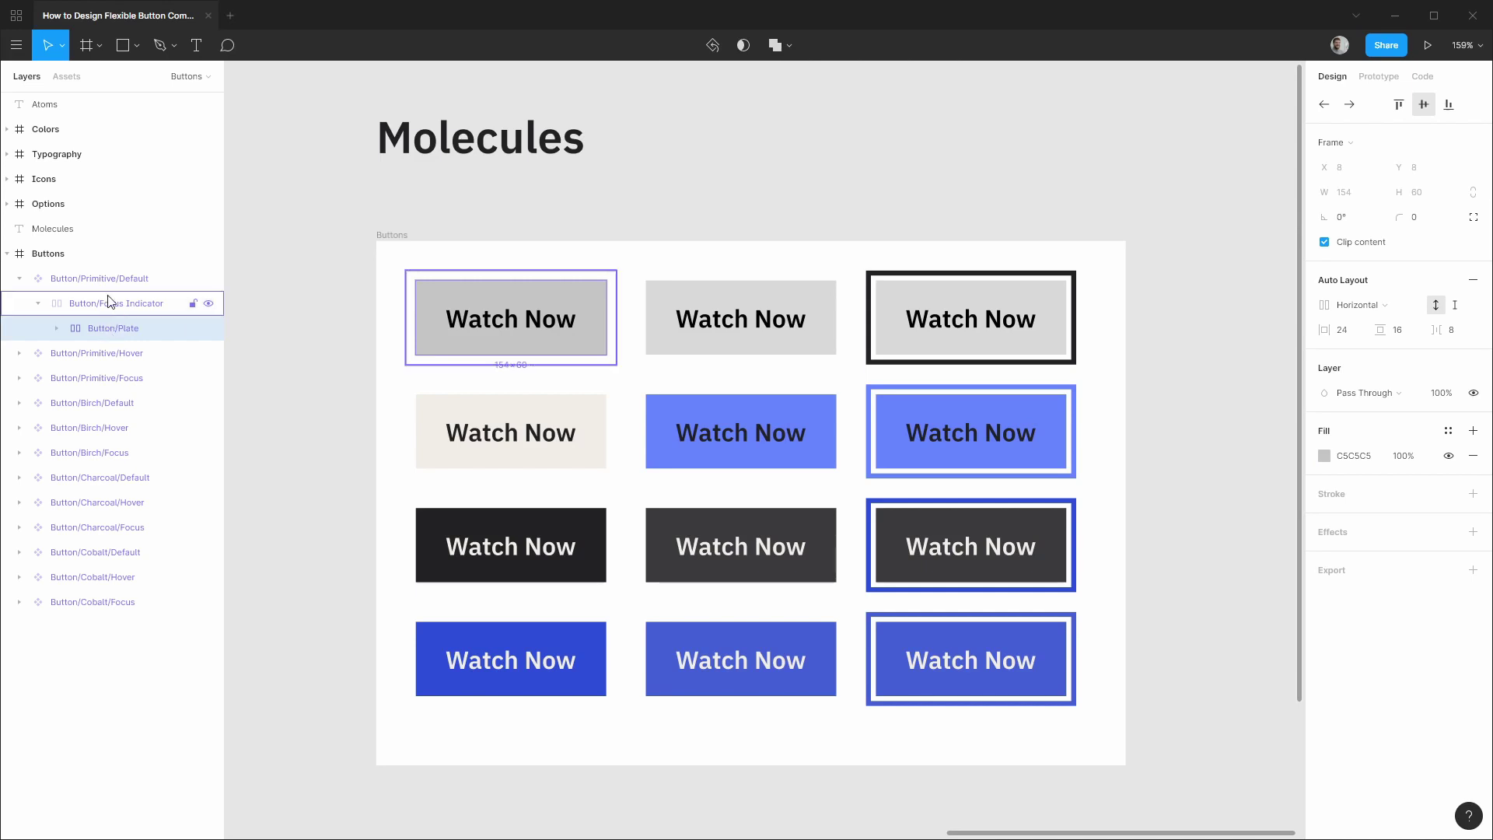
{"action": "left_click", "coordinate": [1422, 221]}
{"action": "type", "text": "8"}
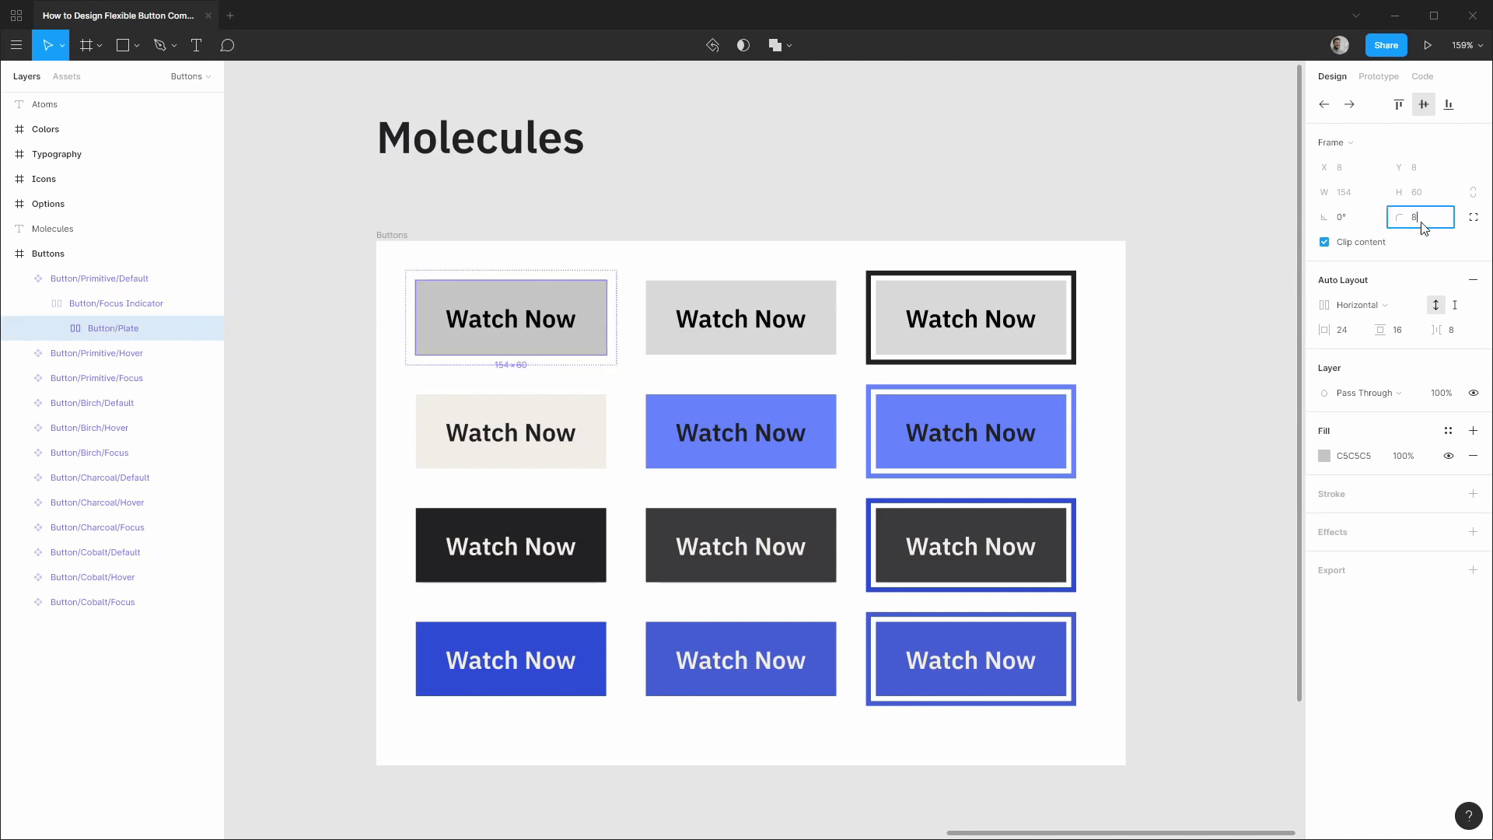
{"action": "key", "text": "Return"}
Step: Set the Button/Focus Indicator corner radius to 16
{"action": "left_click", "coordinate": [137, 310]}
{"action": "left_click", "coordinate": [1424, 223]}
{"action": "type", "text": "16"}
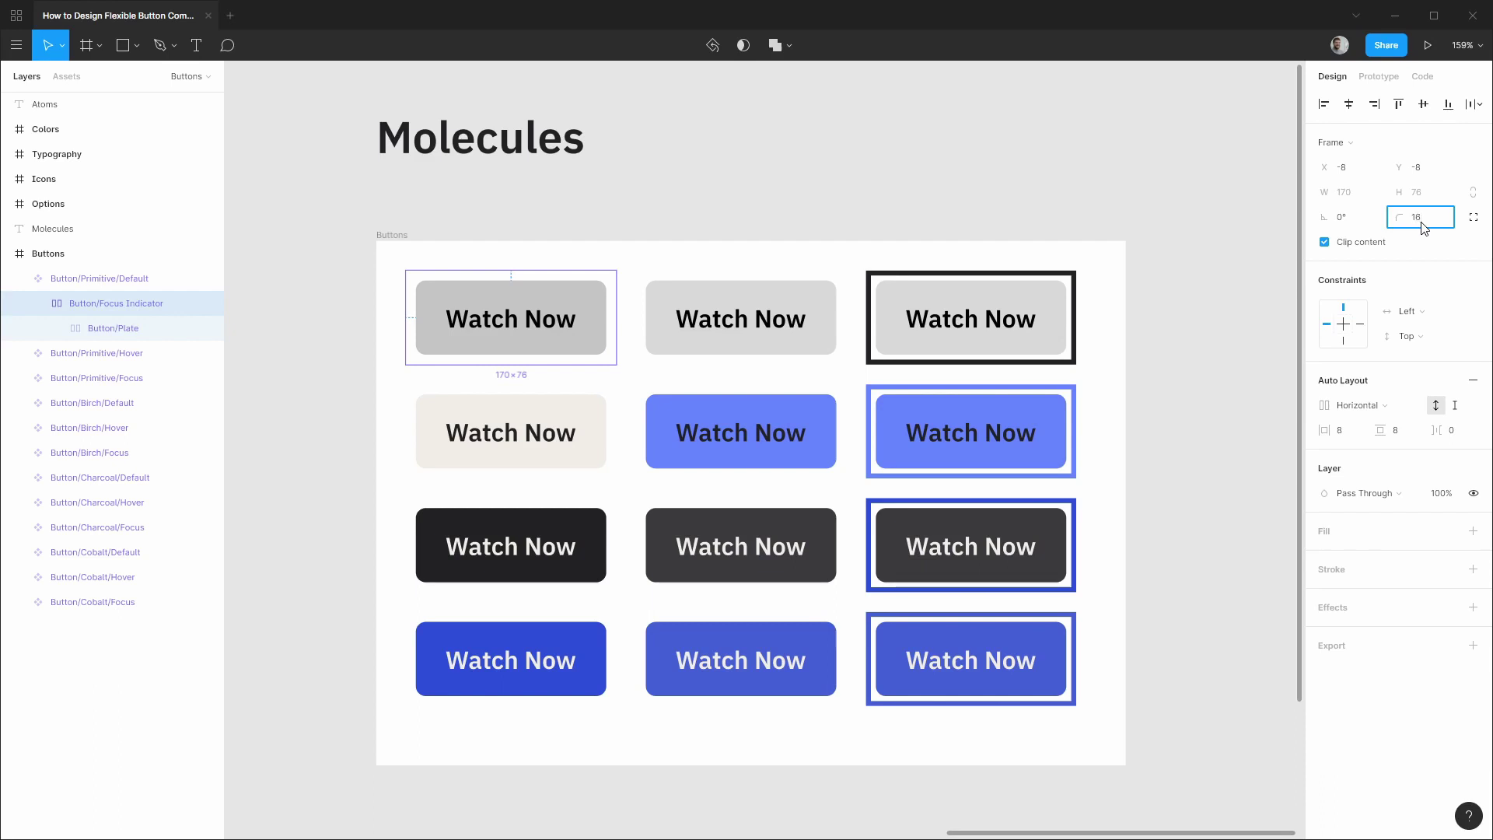
{"action": "key", "text": "Return"}
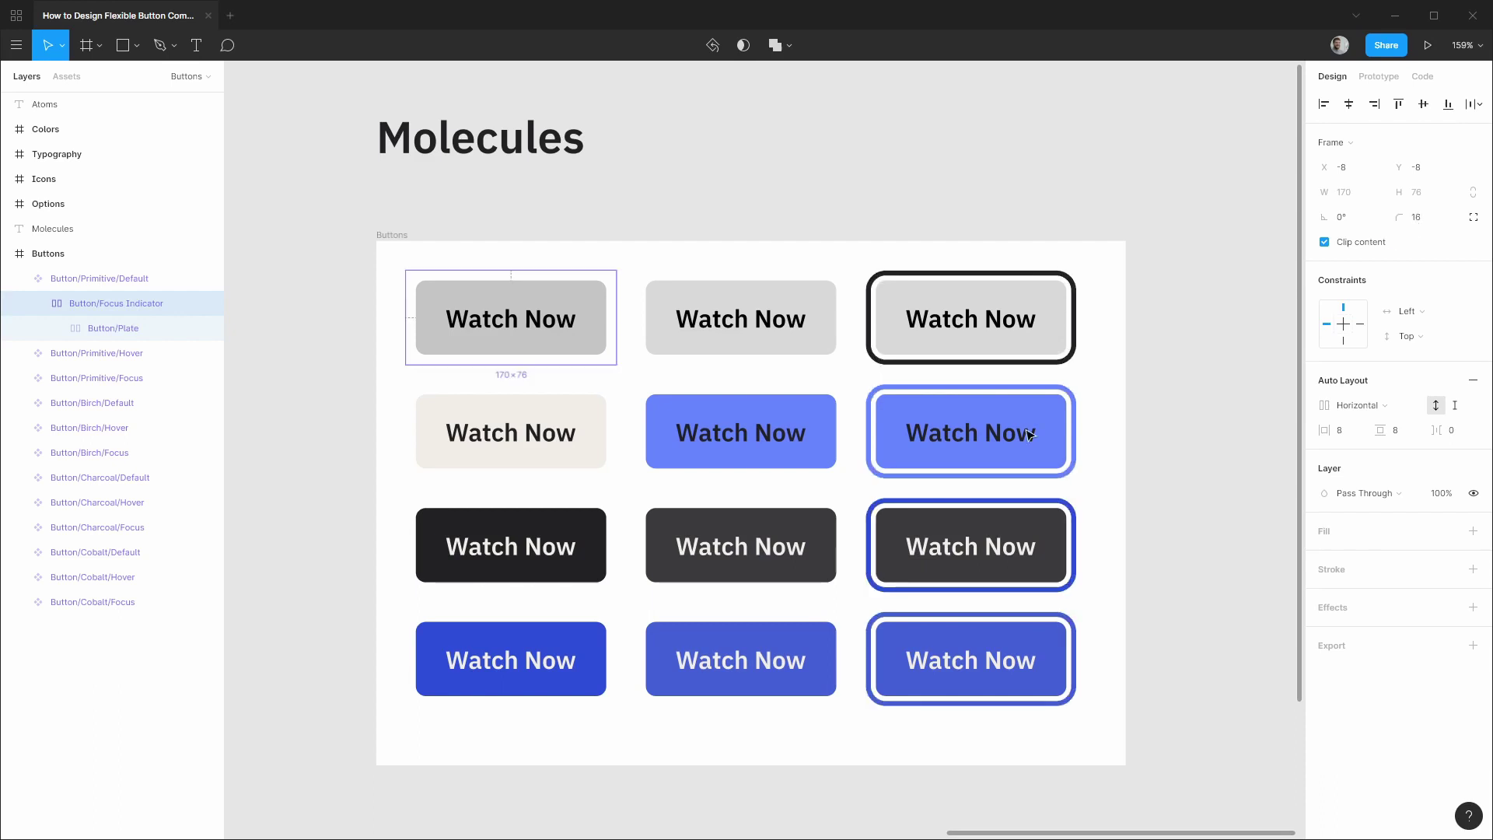
{"action": "left_click", "coordinate": [1226, 482]}
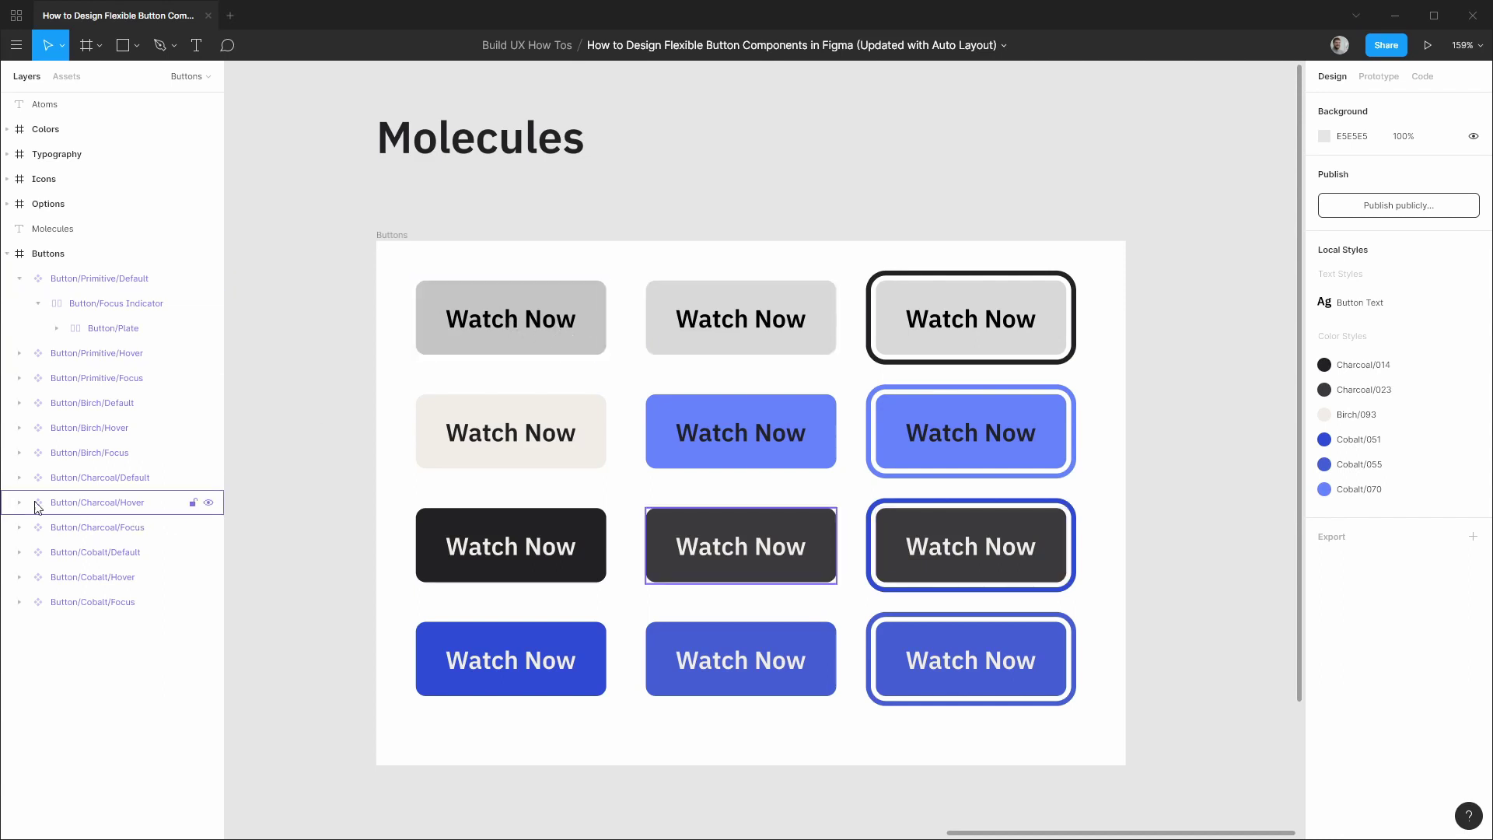
{"action": "left_click", "coordinate": [77, 609]}
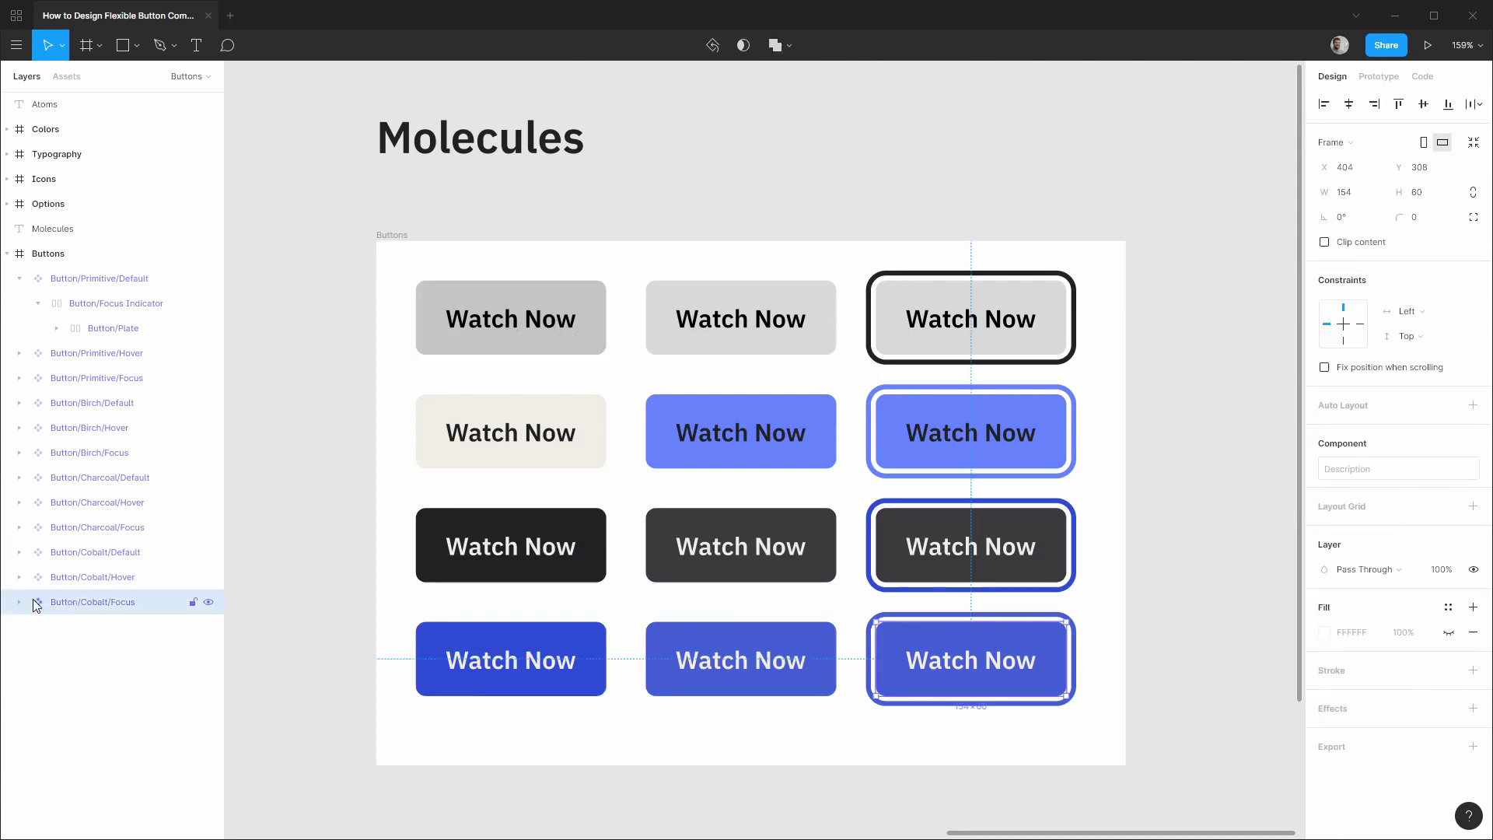
{"action": "left_click", "coordinate": [18, 602]}
{"action": "left_click", "coordinate": [58, 632]}
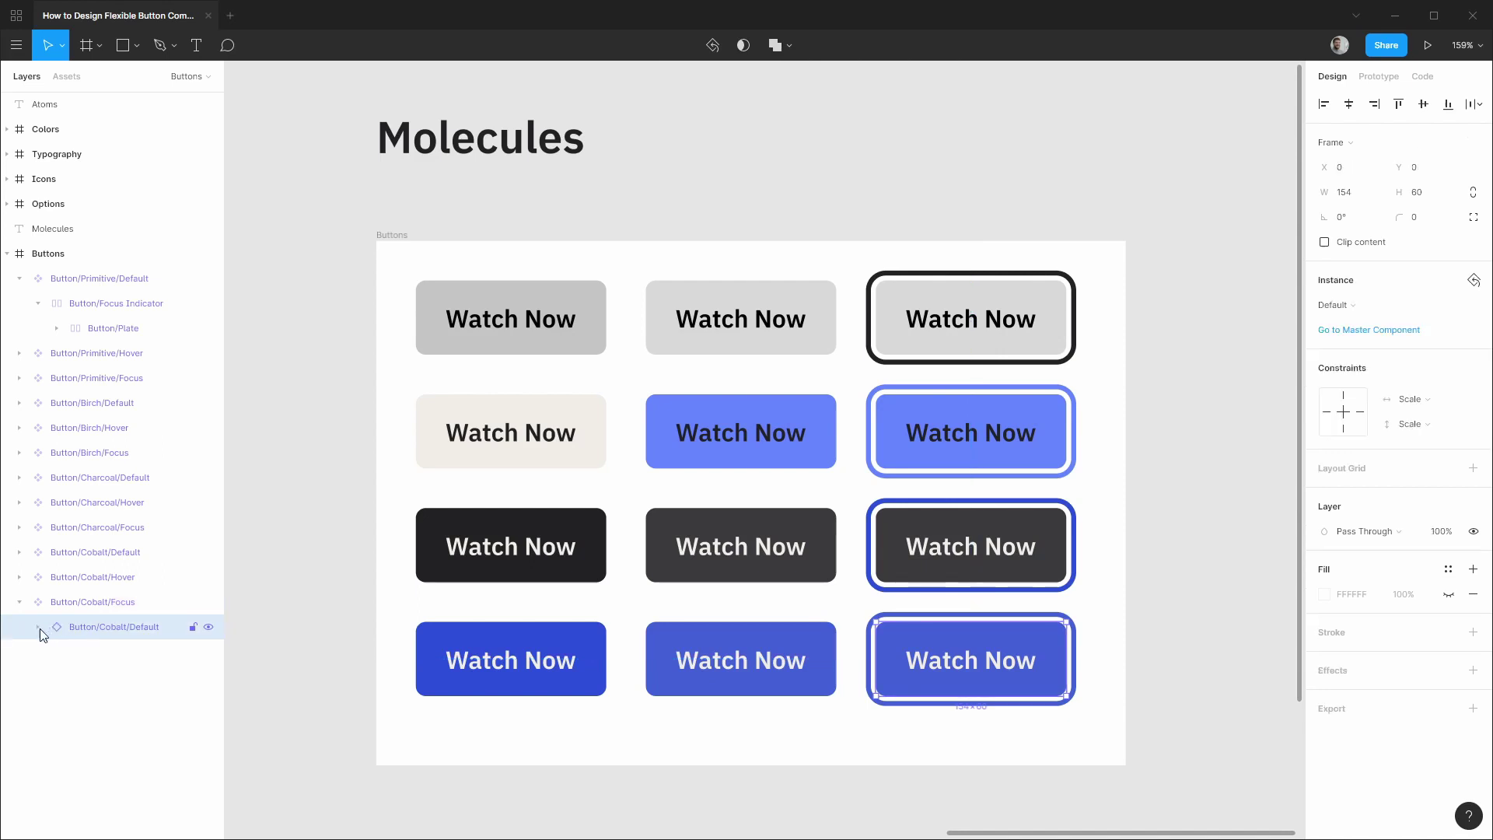
{"action": "left_click", "coordinate": [38, 627]}
{"action": "left_click", "coordinate": [57, 652]}
{"action": "left_click", "coordinate": [115, 700]}
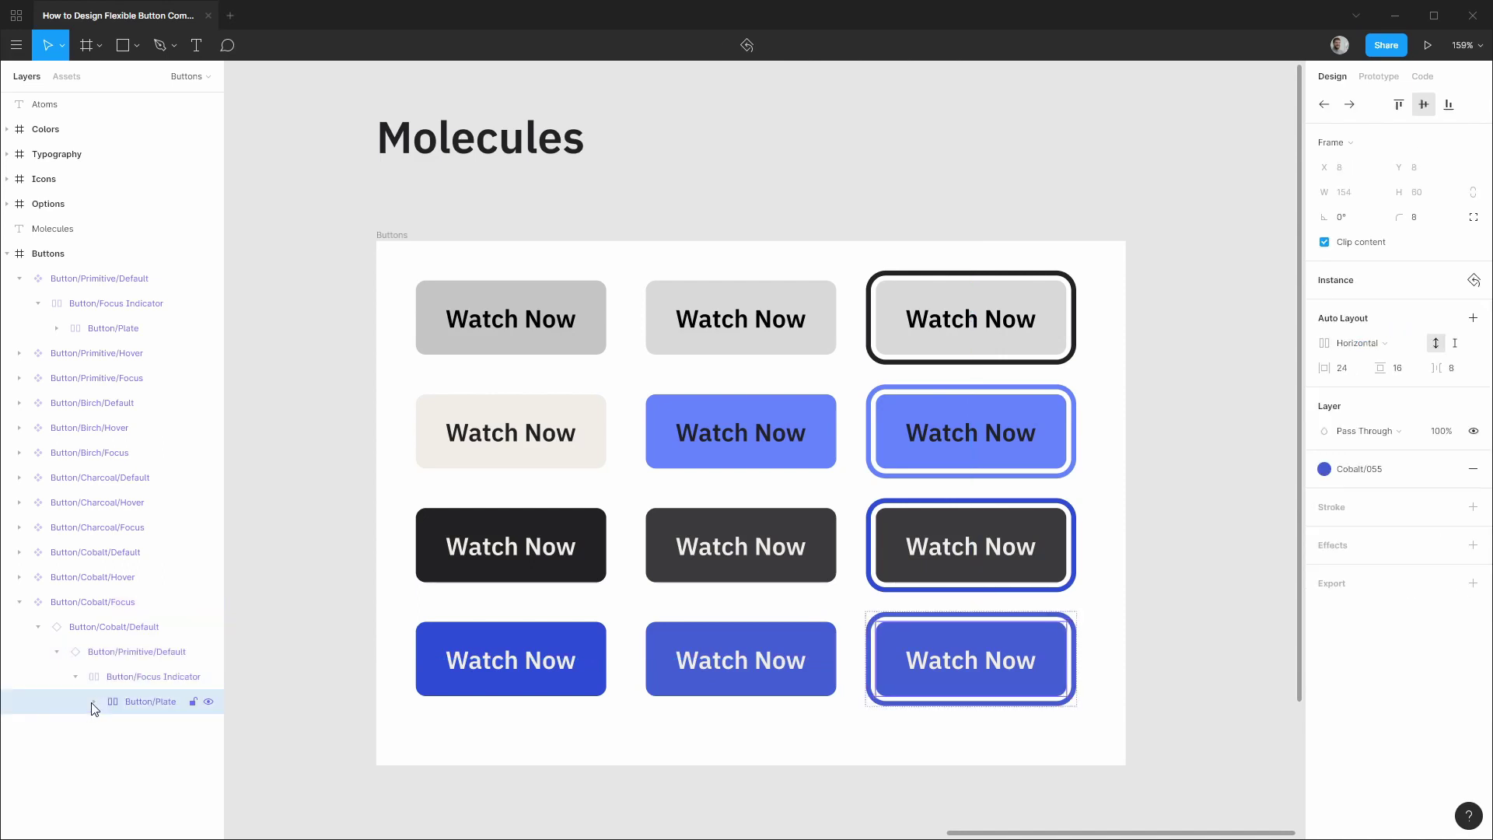
{"action": "left_click", "coordinate": [94, 702]}
{"action": "left_click", "coordinate": [209, 726]}
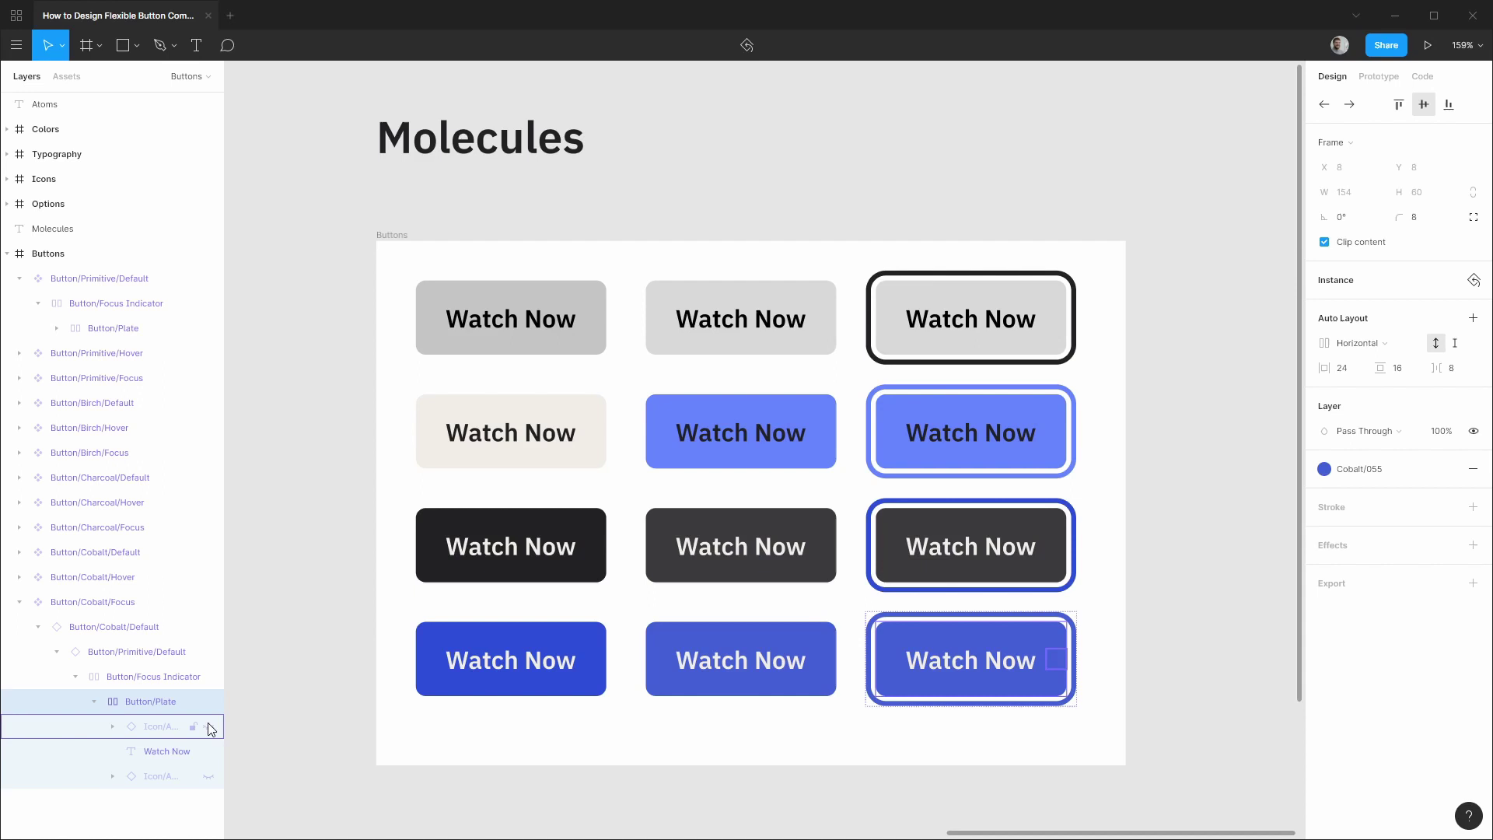
{"action": "left_click", "coordinate": [208, 726]}
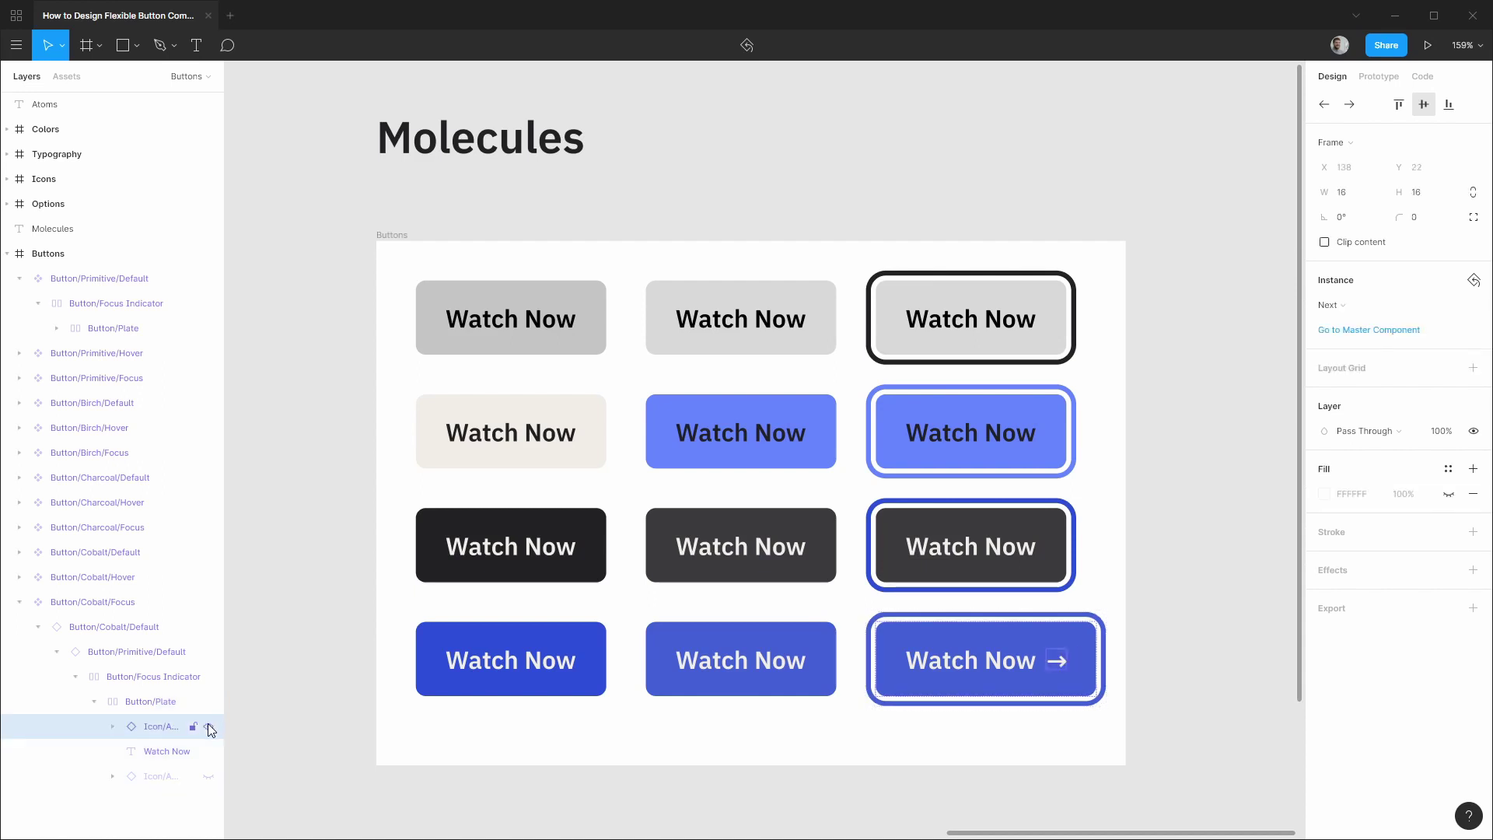
{"action": "left_click", "coordinate": [208, 727]}
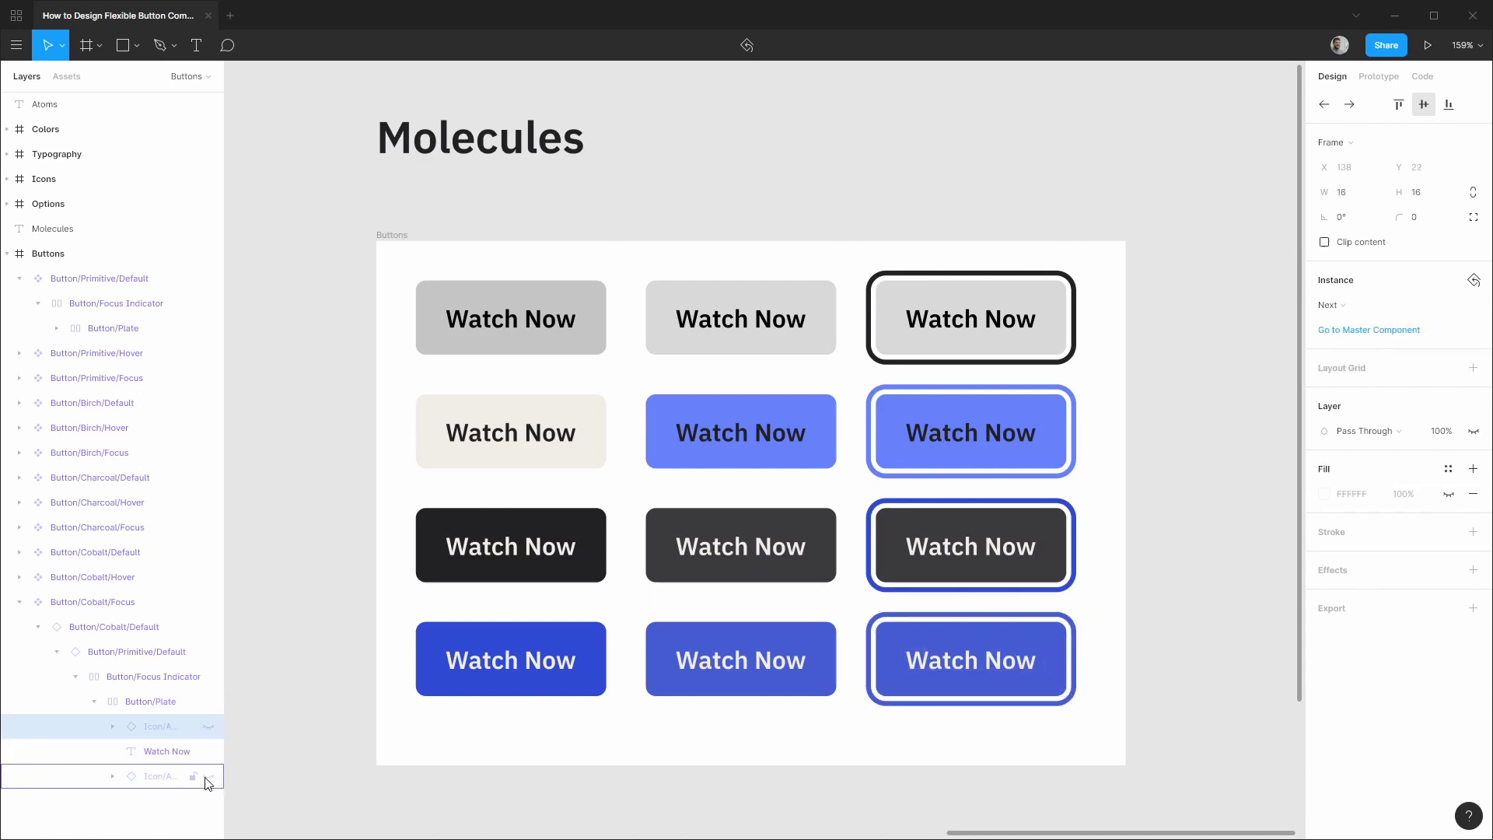
{"action": "left_click", "coordinate": [208, 776]}
{"action": "left_click", "coordinate": [209, 776]}
{"action": "left_click", "coordinate": [163, 752]}
{"action": "double_click", "coordinate": [976, 657]}
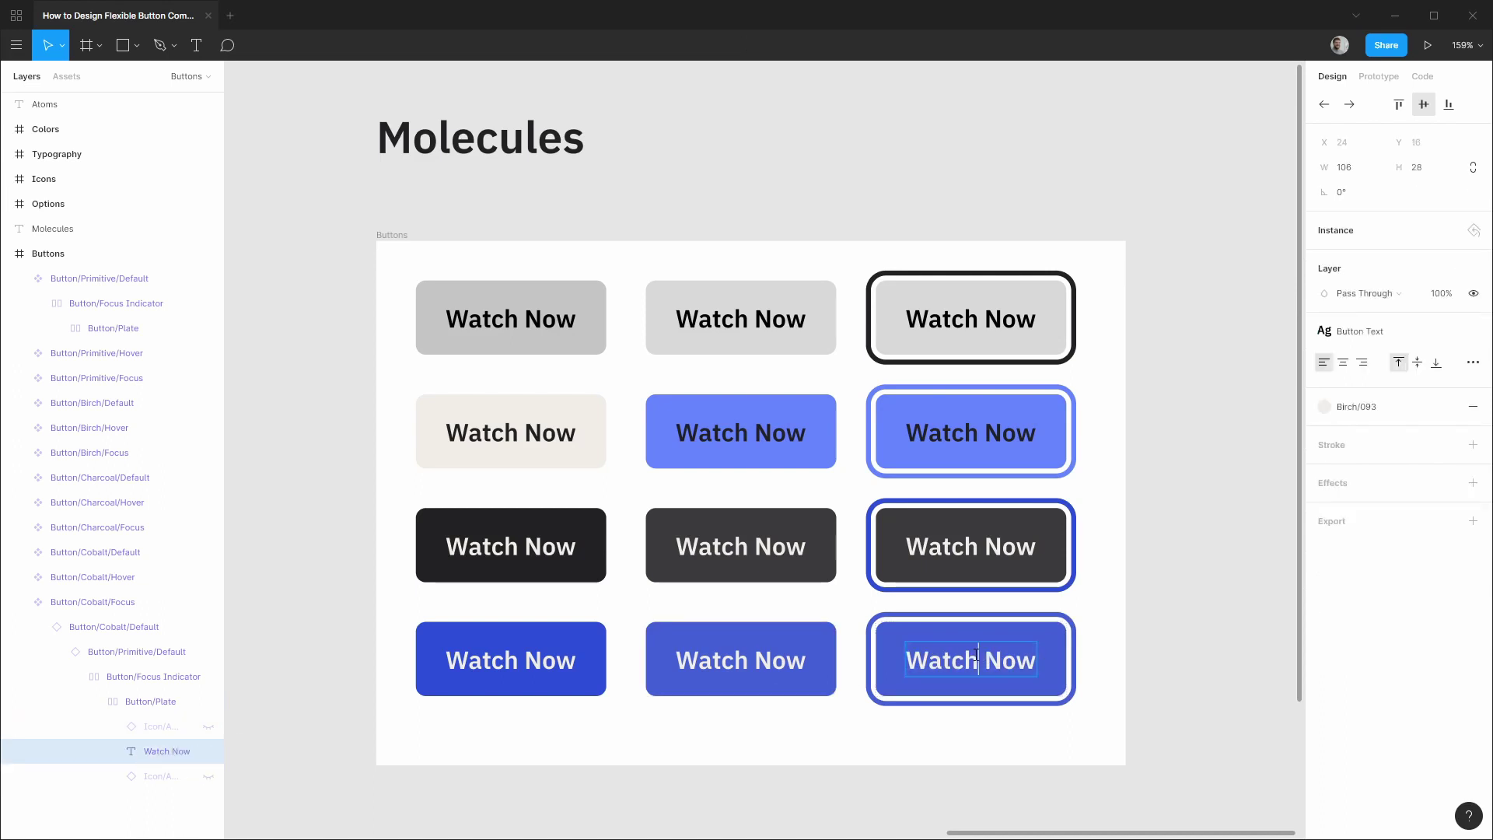
{"action": "left_click", "coordinate": [1021, 660]}
{"action": "type", "text": "with"}
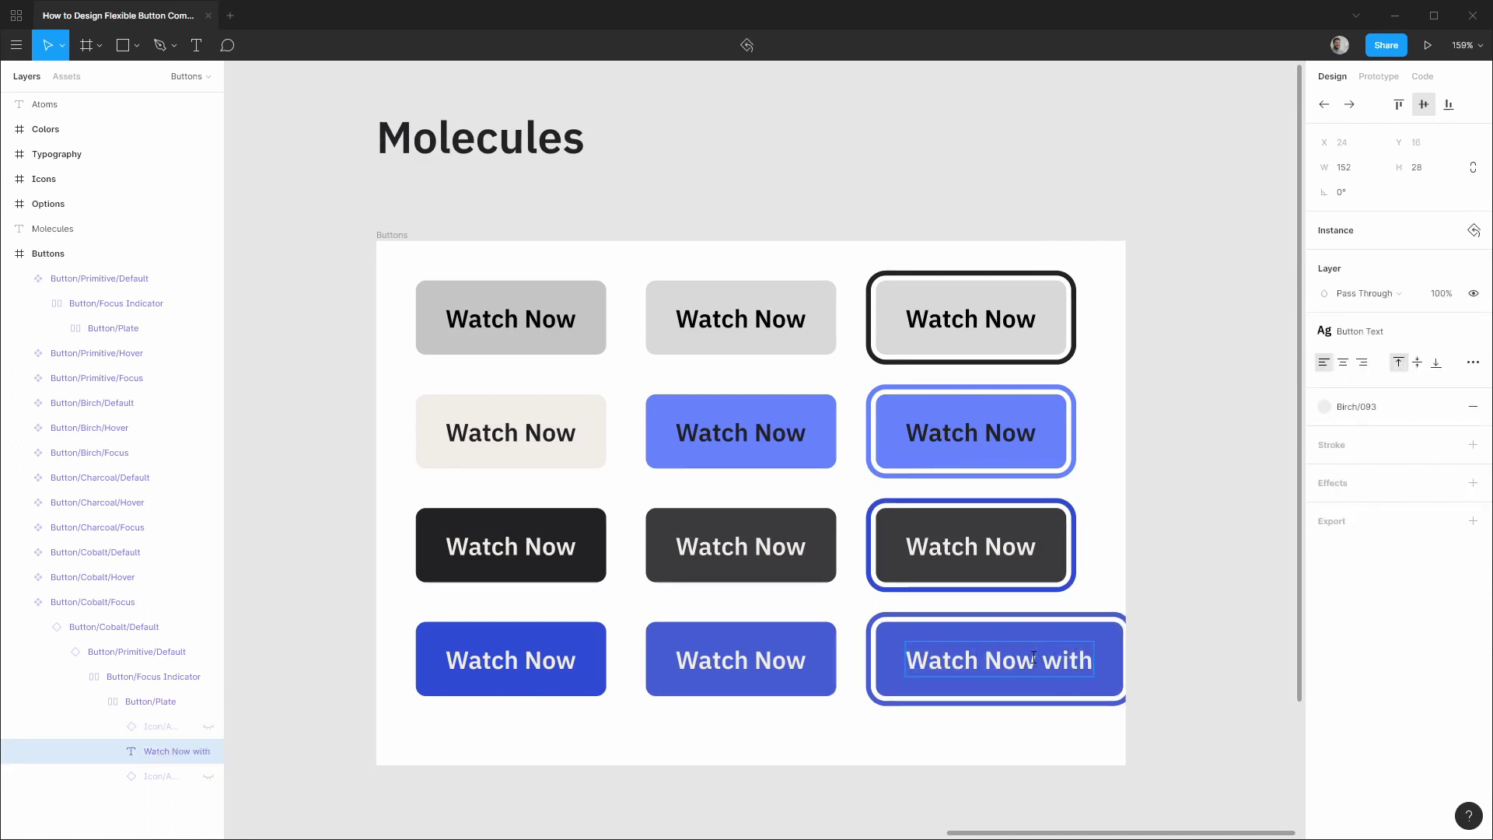
{"action": "key", "text": "BackSpace"}
{"action": "key", "text": "BackSpace"}
{"action": "key", "text": "BackSpace"}
{"action": "key", "text": "BackSpace"}
{"action": "key", "text": "BackSpace"}
{"action": "key", "text": "BackSpace"}
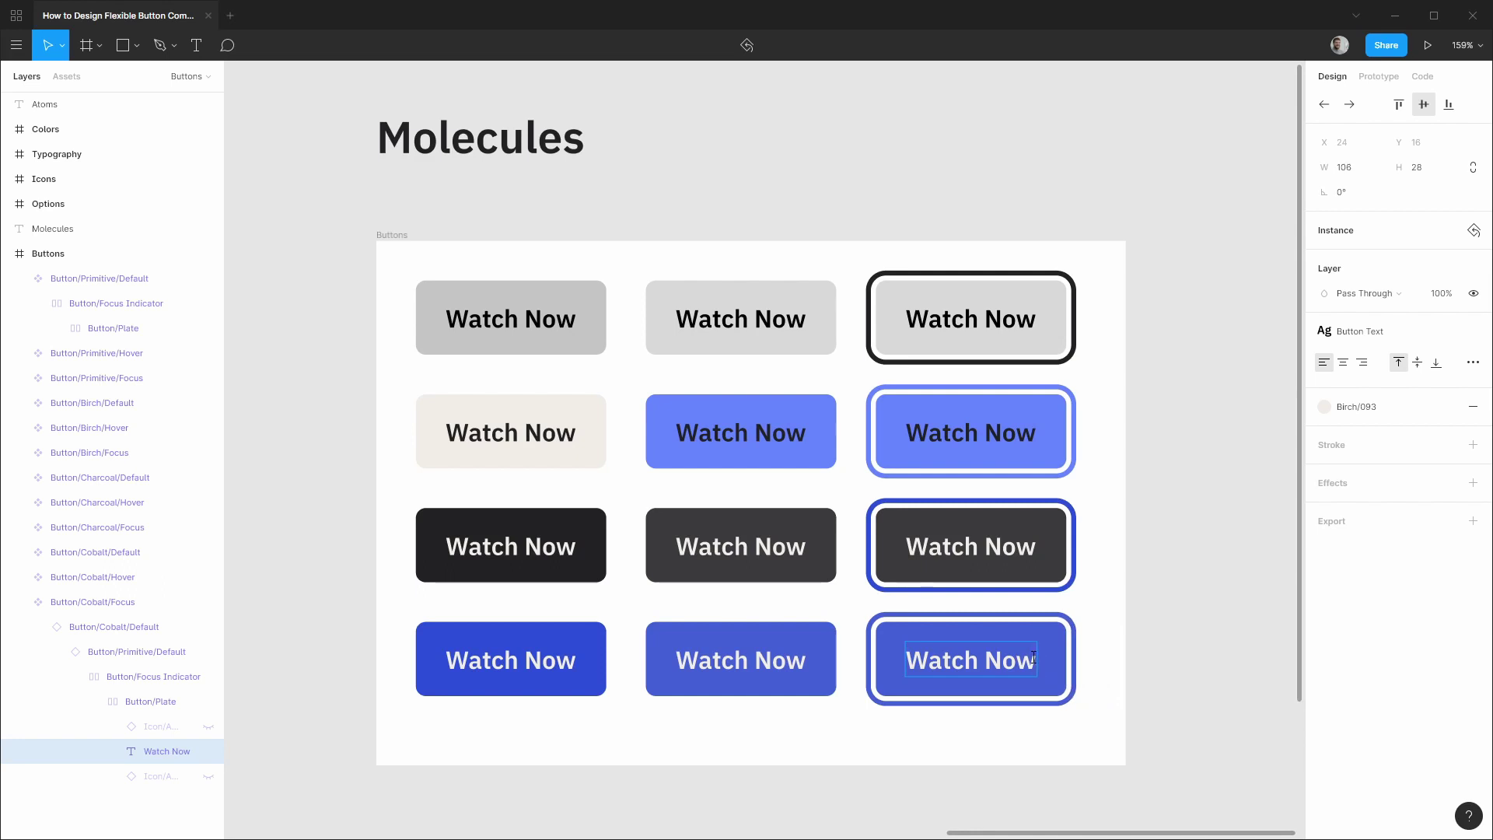
{"action": "left_click", "coordinate": [1224, 632]}
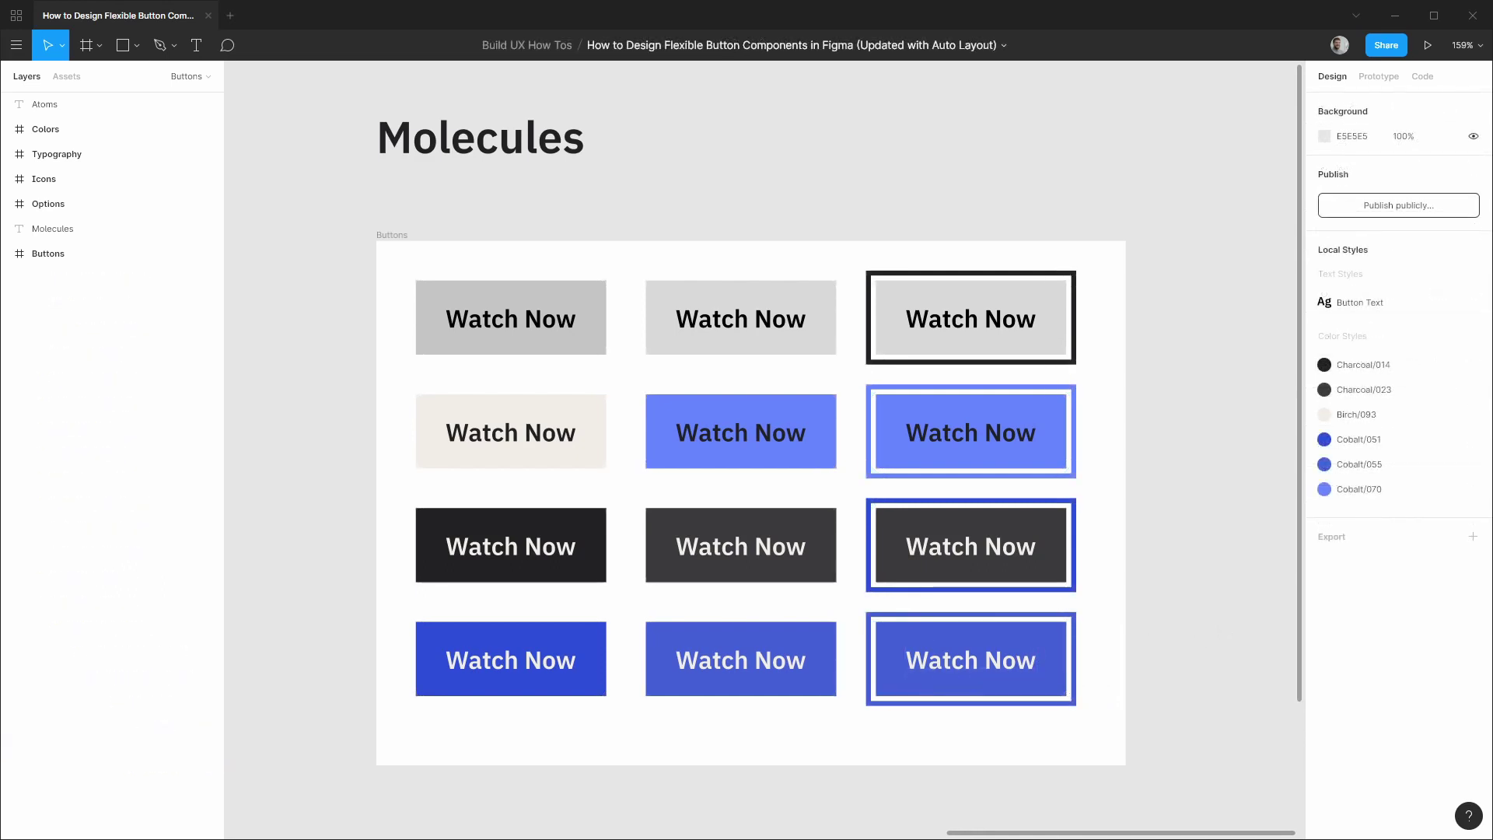